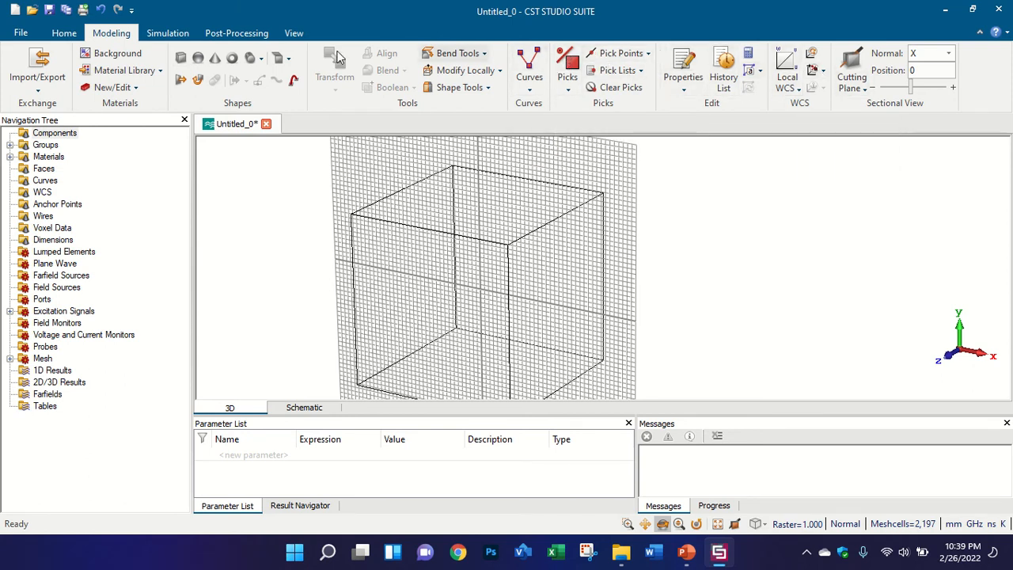
click(169, 36)
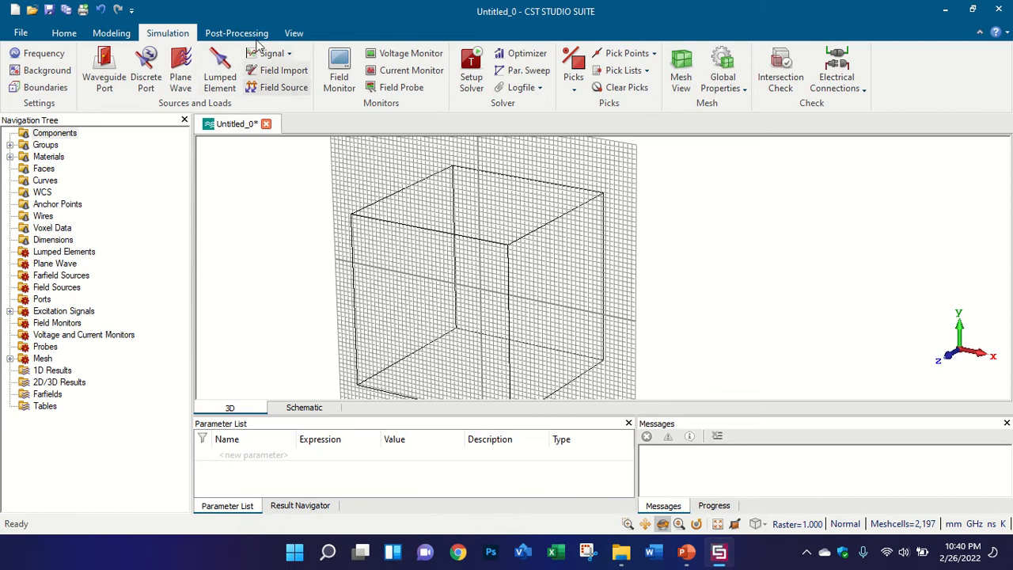
click(239, 35)
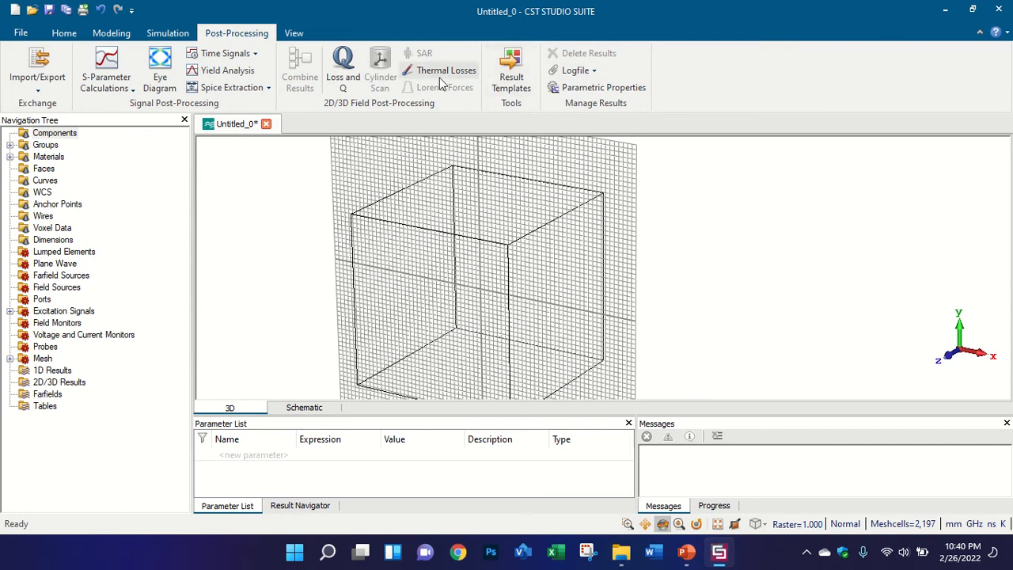
click(294, 33)
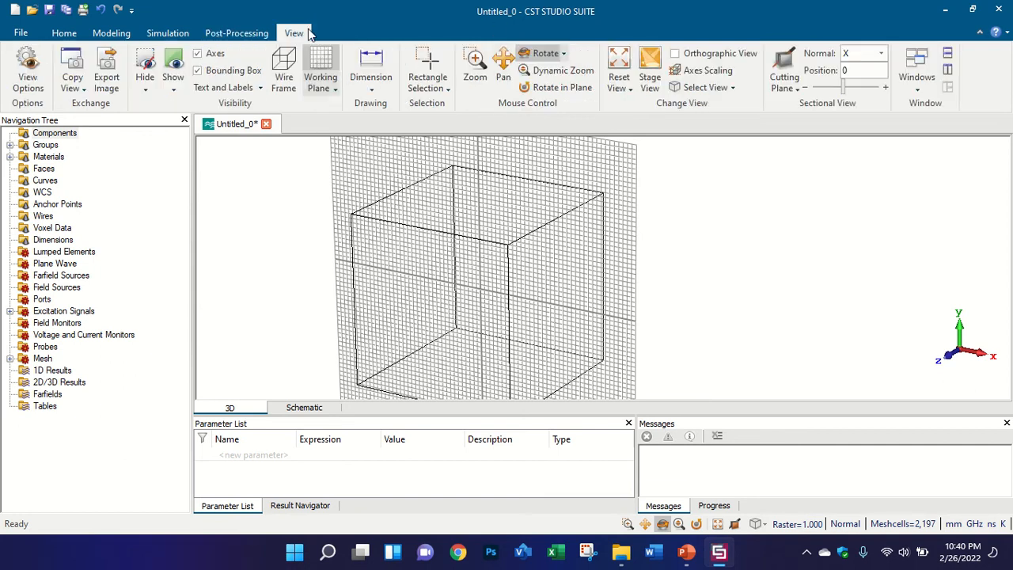
click(66, 34)
click(121, 36)
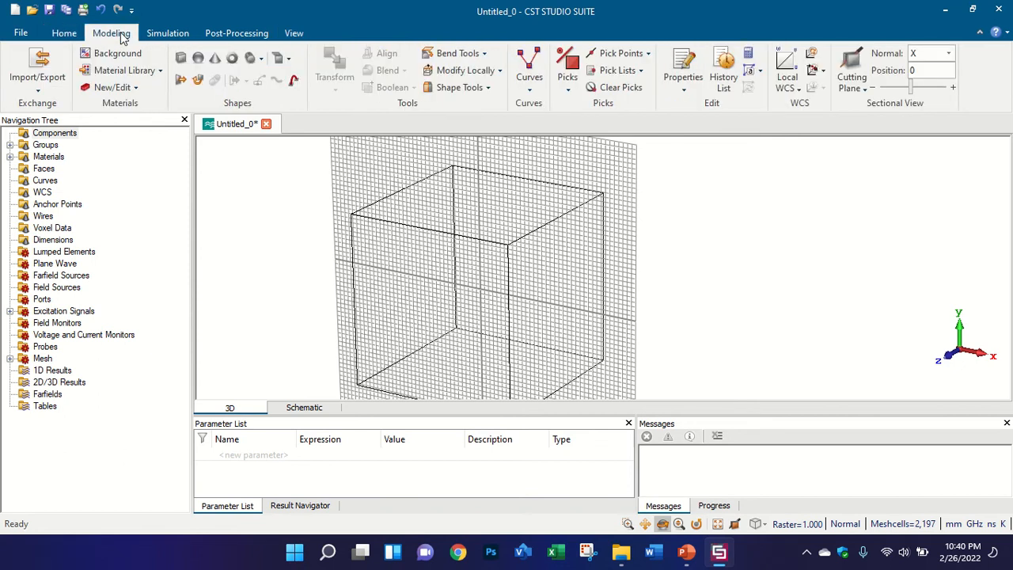
Step: Define a brick spanning -15 to 15 in both X and Y and 0 to 1.6 in Z, and preview it
click(181, 60)
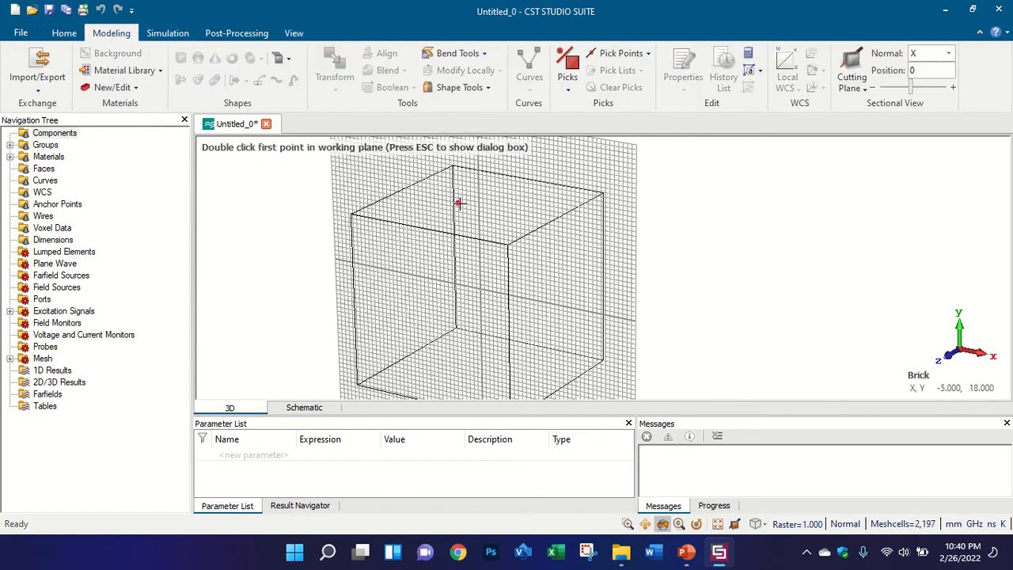
key(Escape)
double_click(795, 98)
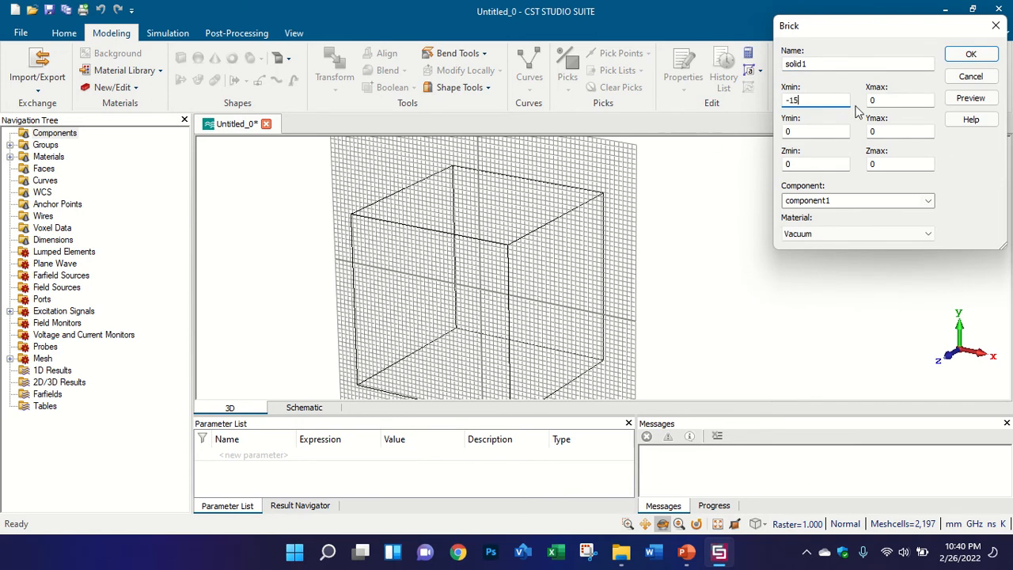
double_click(882, 131)
text(15)
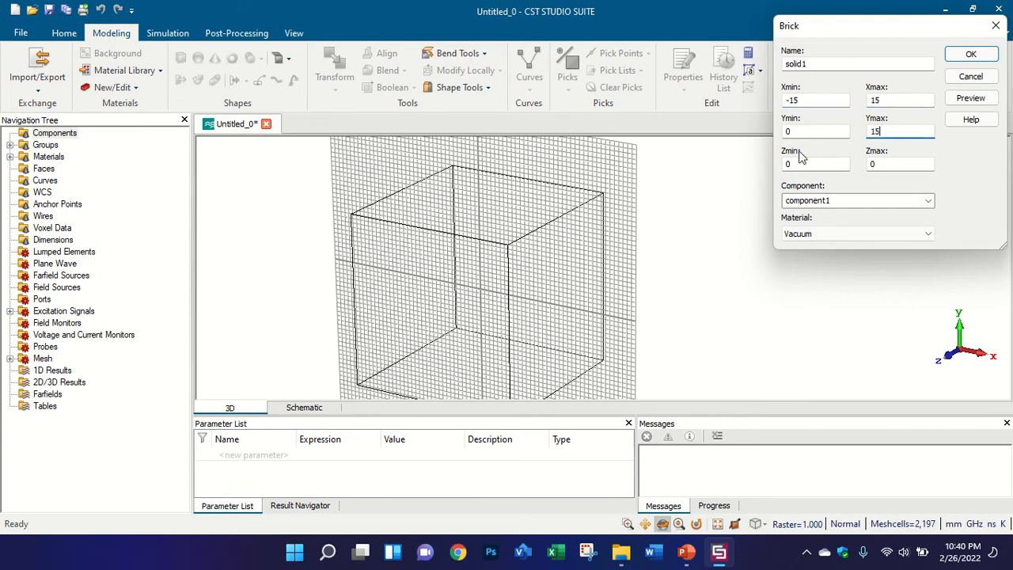
double_click(803, 132)
click(965, 103)
click(543, 246)
key(5)
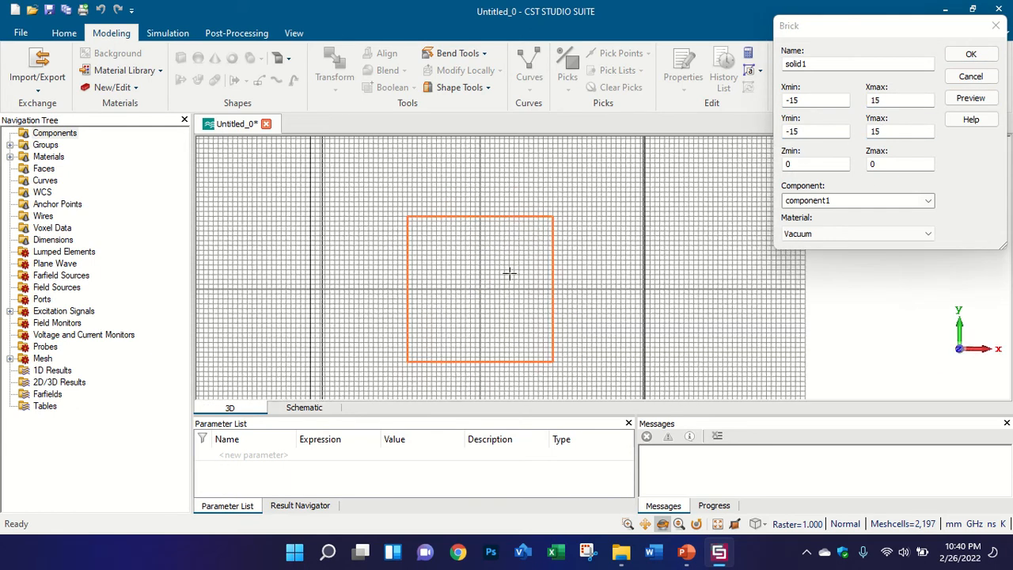
scroll(428, 326, up, 3)
double_click(870, 164)
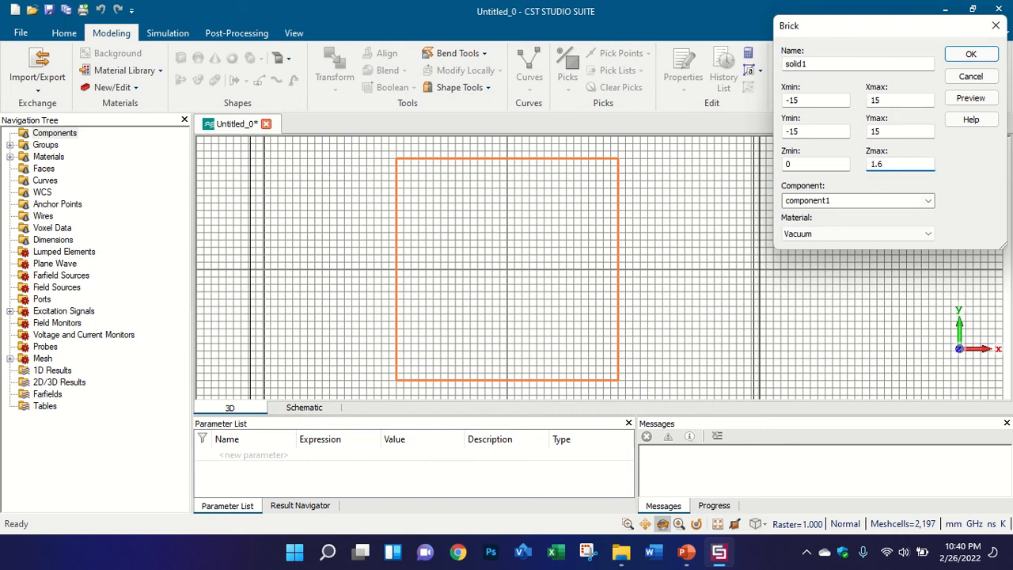
Step: Load FR-4 (lossy) from the material library as the brick's material and create the brick
click(807, 233)
click(815, 256)
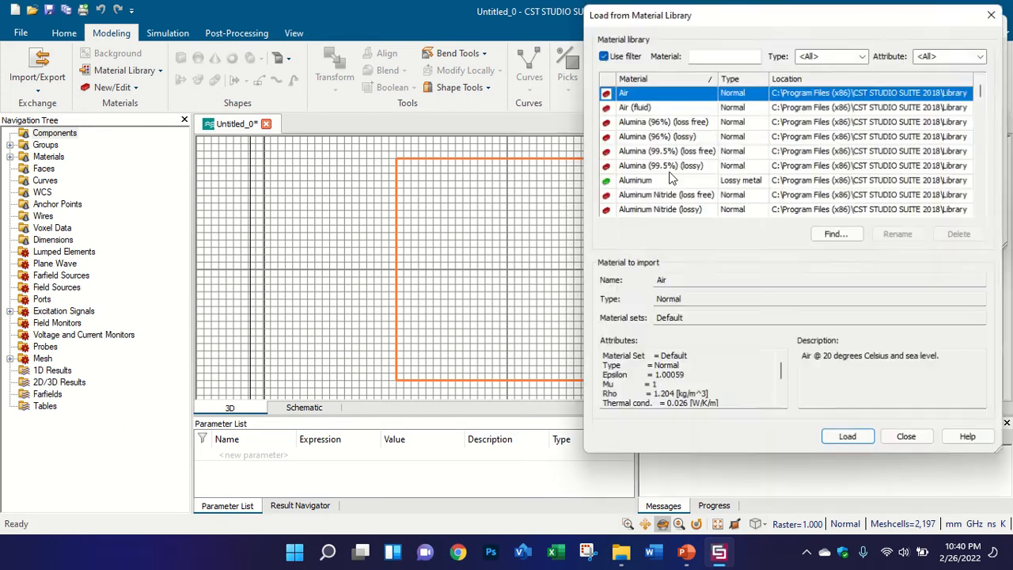
click(670, 171)
key(f)
key(Down)
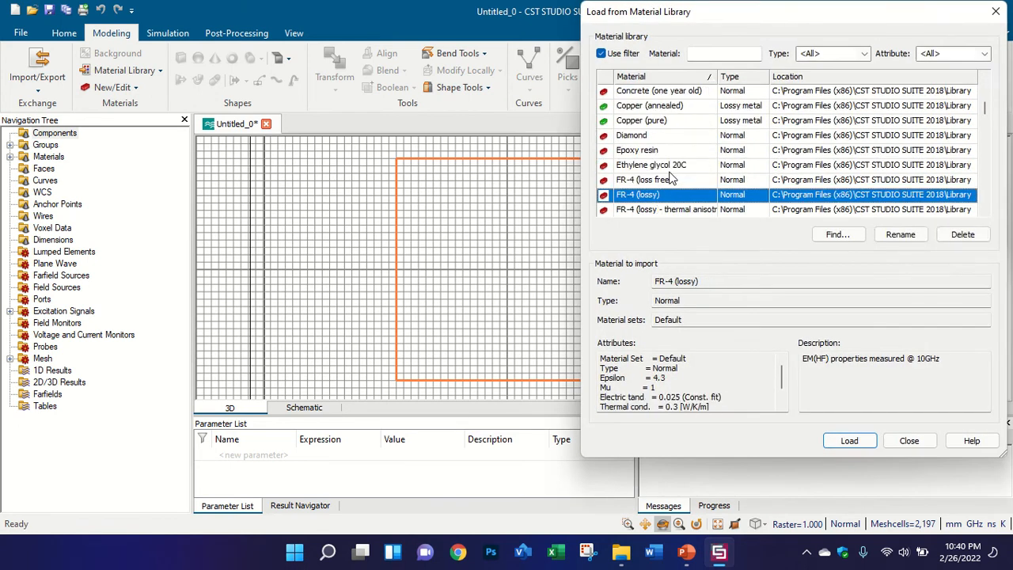
key(Return)
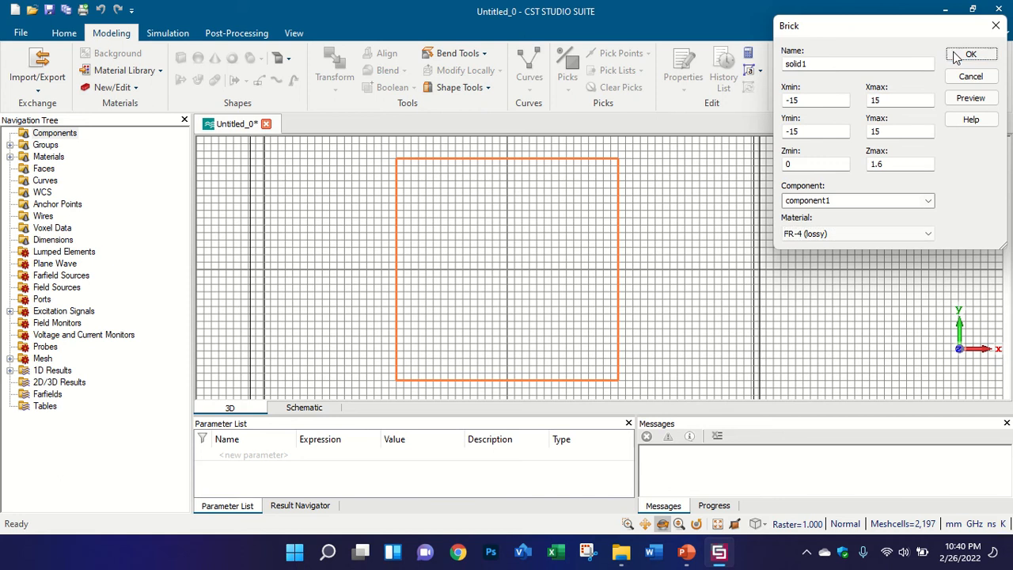
click(970, 54)
Step: Open the material and color settings of solid1 in component1
drag(703, 191, 595, 247)
key(5)
click(10, 133)
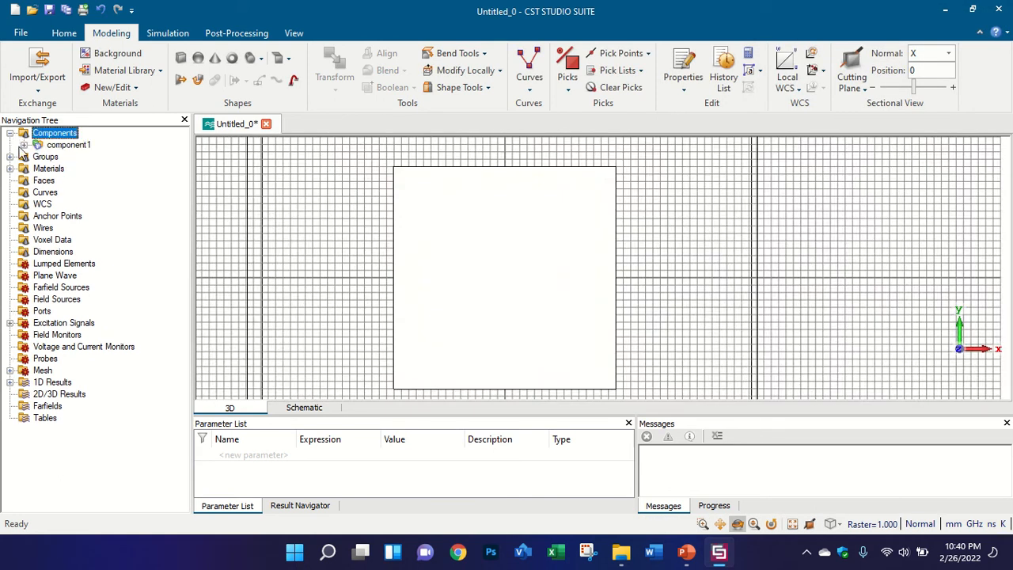
click(25, 145)
click(78, 157)
right_click(78, 157)
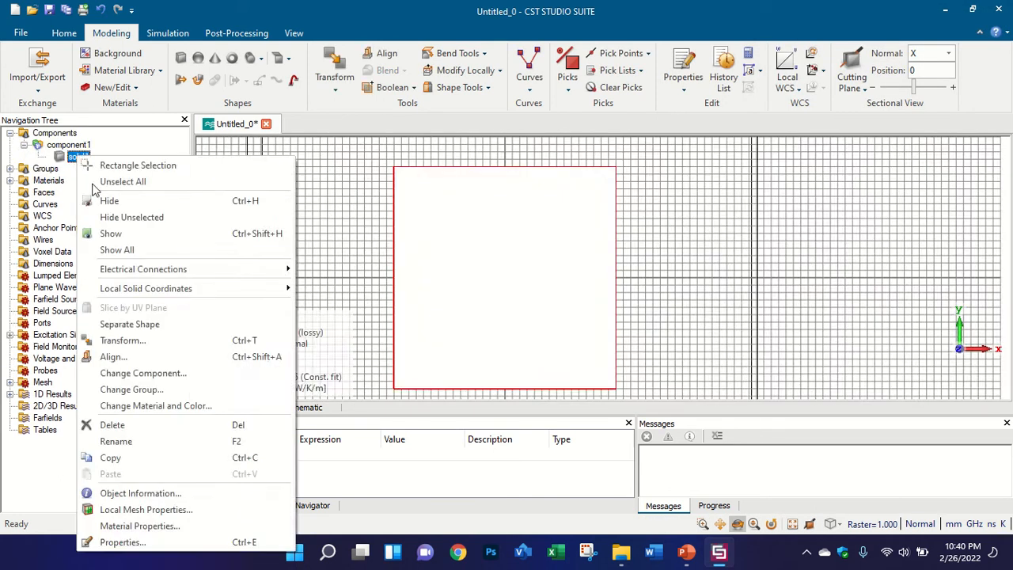
click(175, 409)
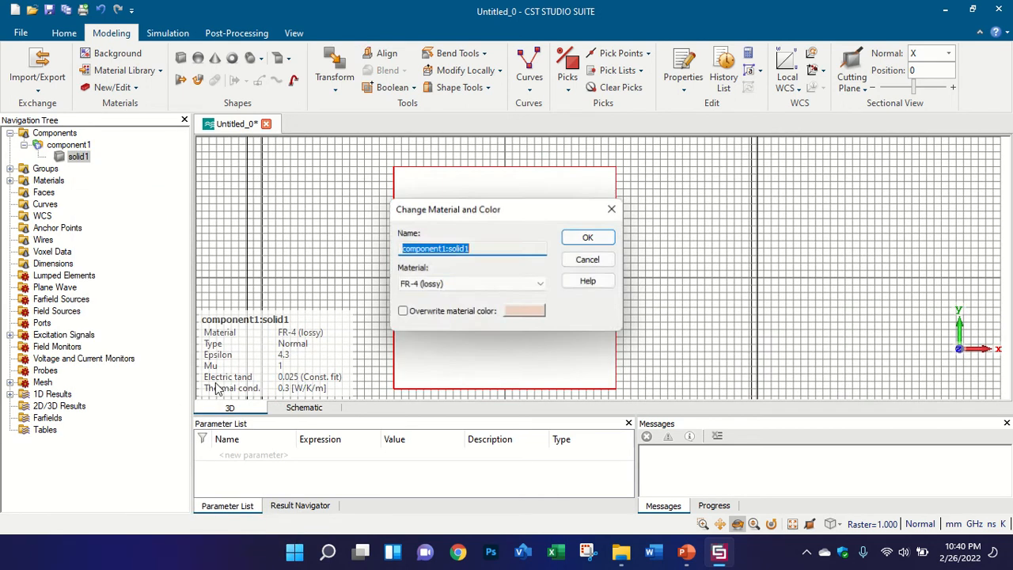
click(446, 285)
click(444, 307)
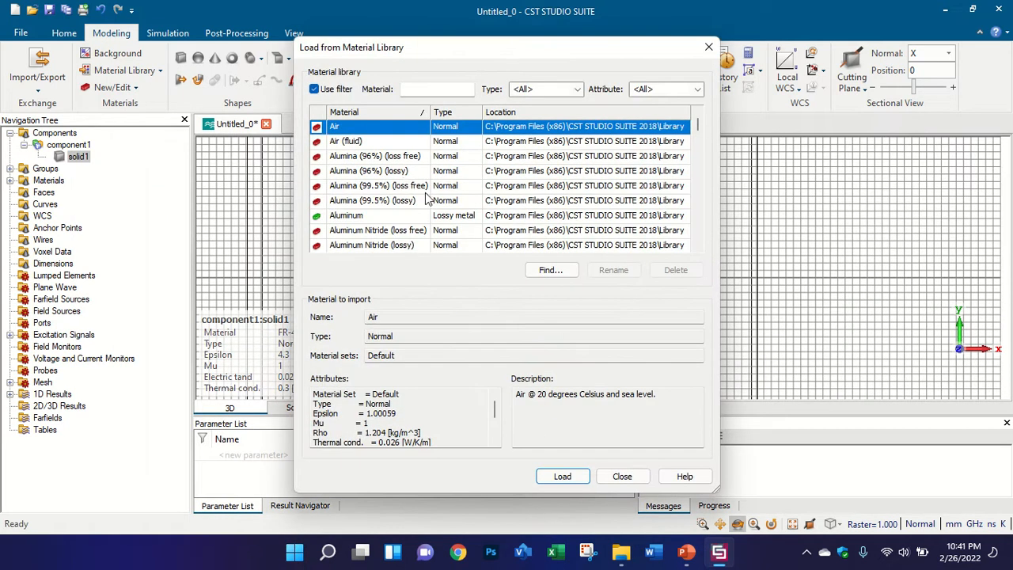
scroll(428, 190, down, 6)
click(622, 476)
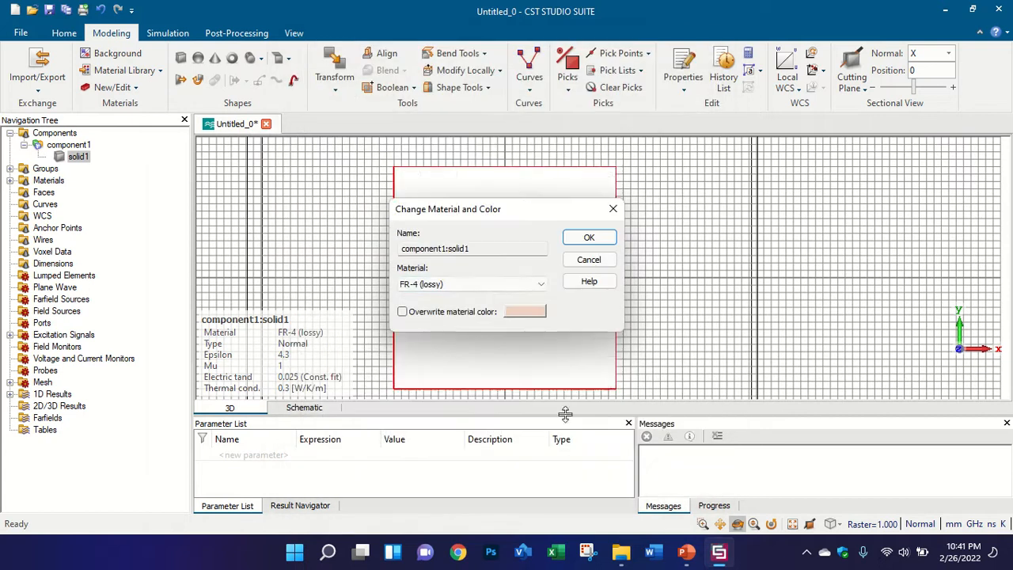
click(485, 285)
click(506, 283)
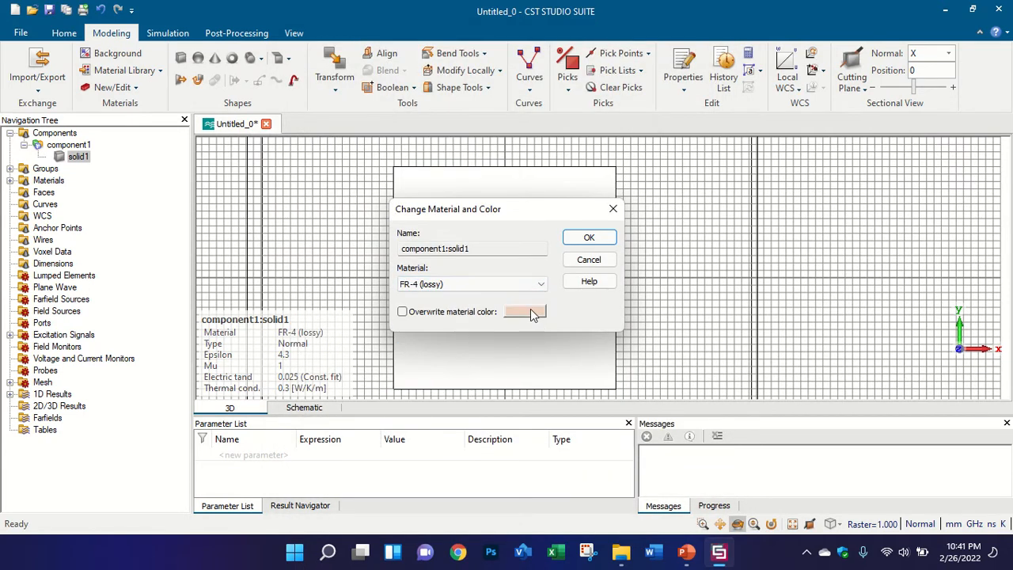
Step: Overwrite the material color of solid1 with a bright blue basic colour and apply it
click(530, 310)
click(535, 191)
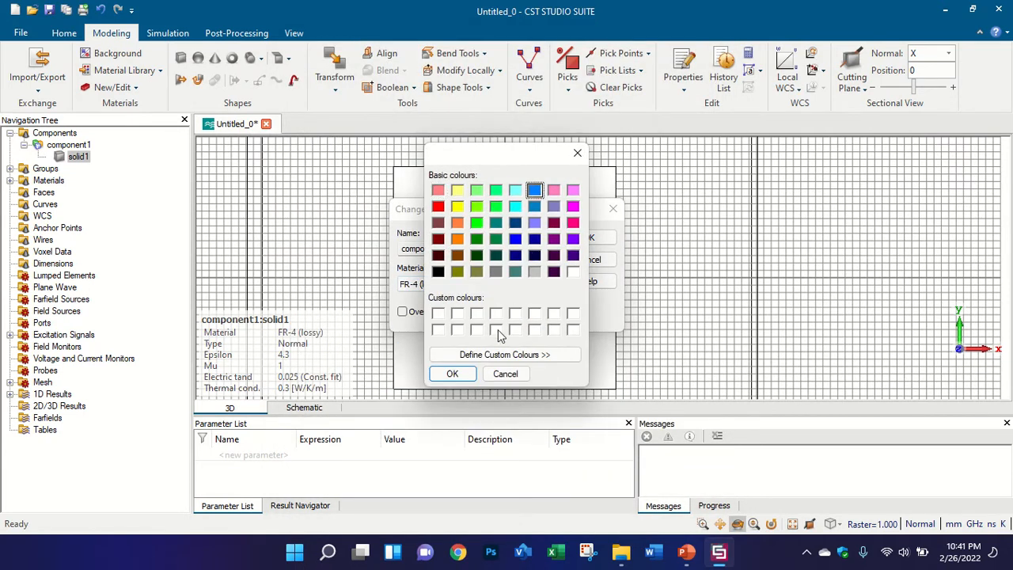
click(455, 373)
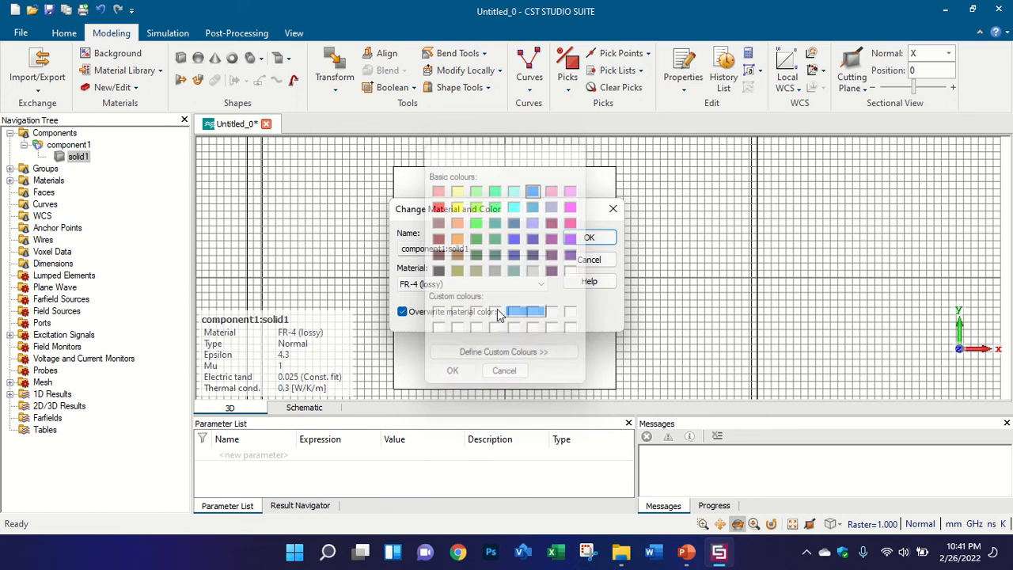
click(588, 238)
drag(577, 211, 651, 212)
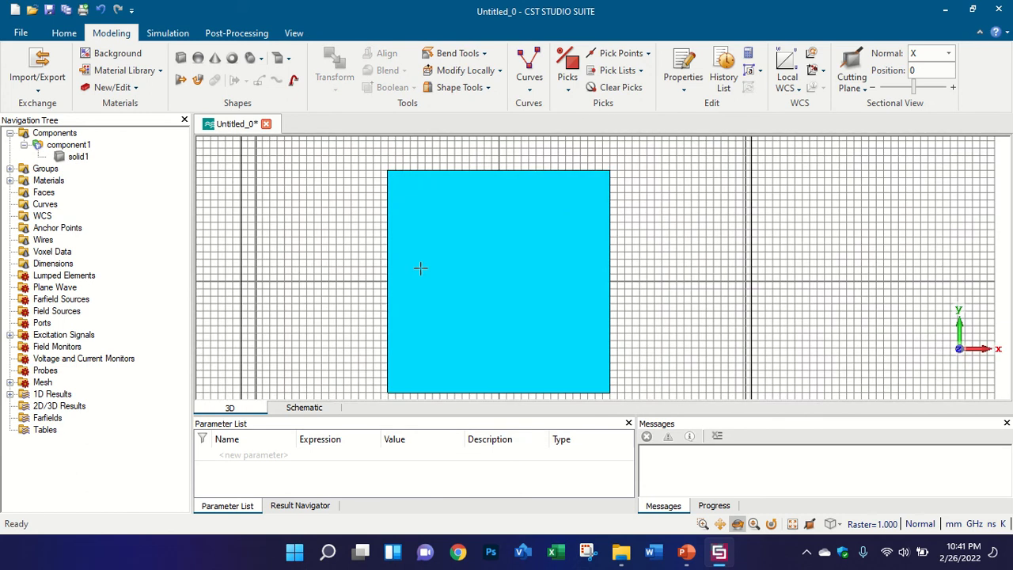
Step: Align the local WCS with the midpoint of the blue substrate's lower edge
click(171, 35)
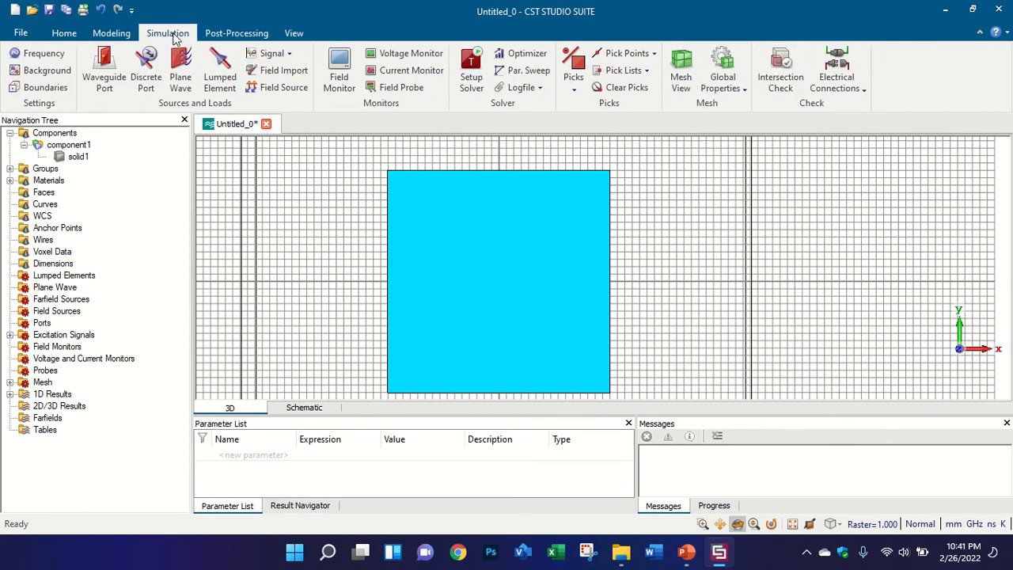
click(105, 36)
click(786, 65)
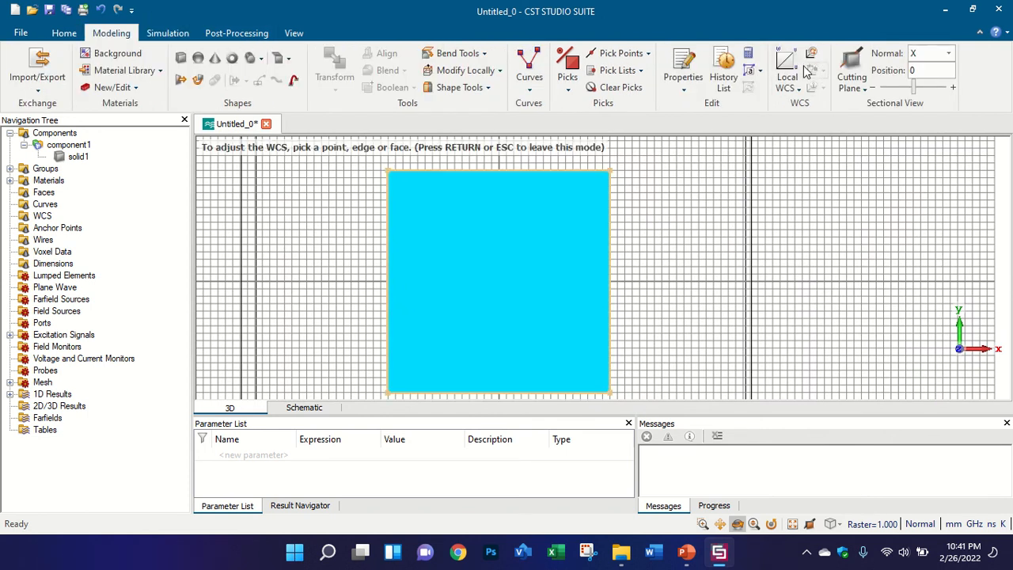
click(531, 391)
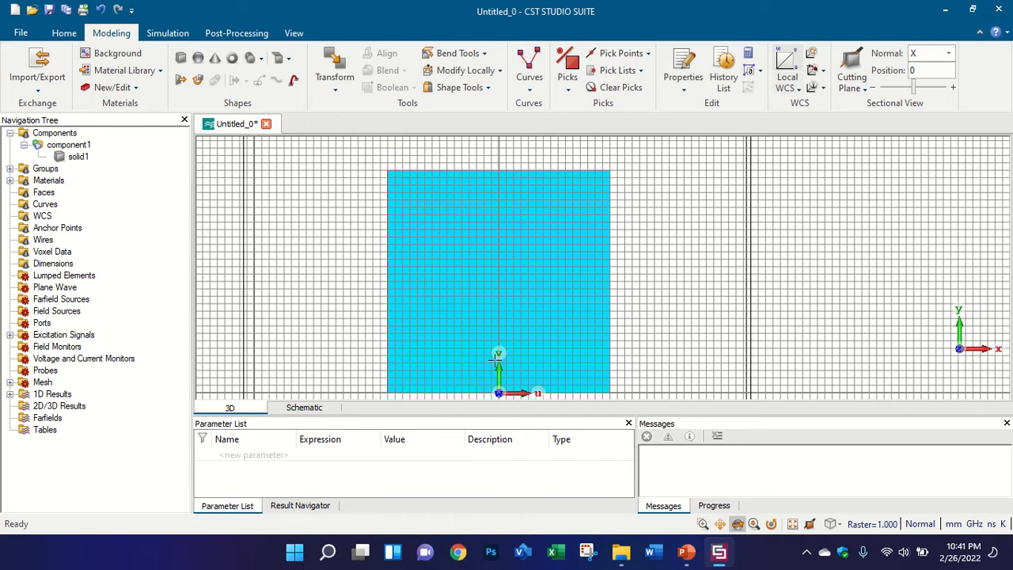
Step: Define a second brick with U from -WF/2 to WF/2, V from 0 to LF and W from 0 to 0.035
click(181, 58)
key(Escape)
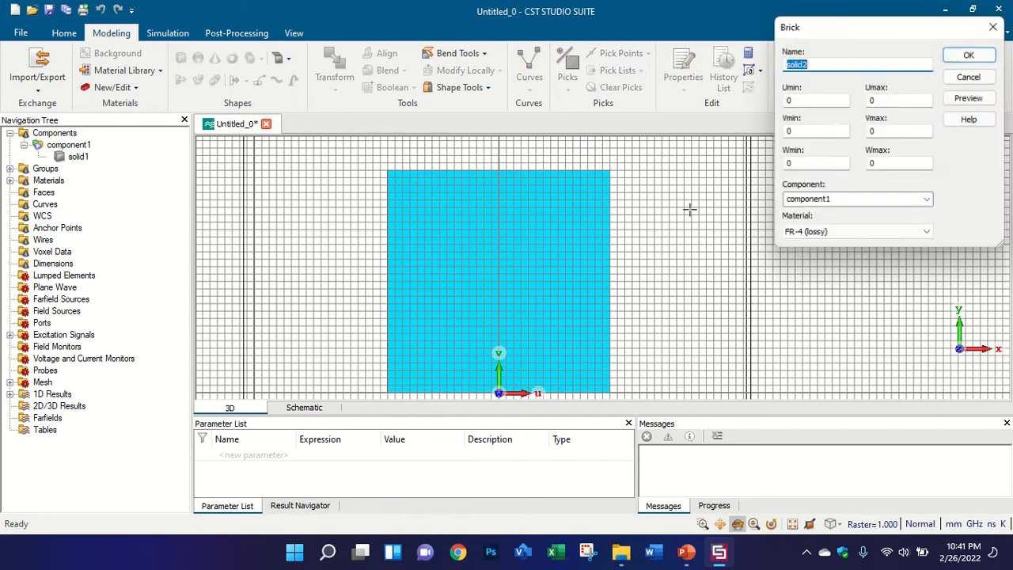
click(809, 101)
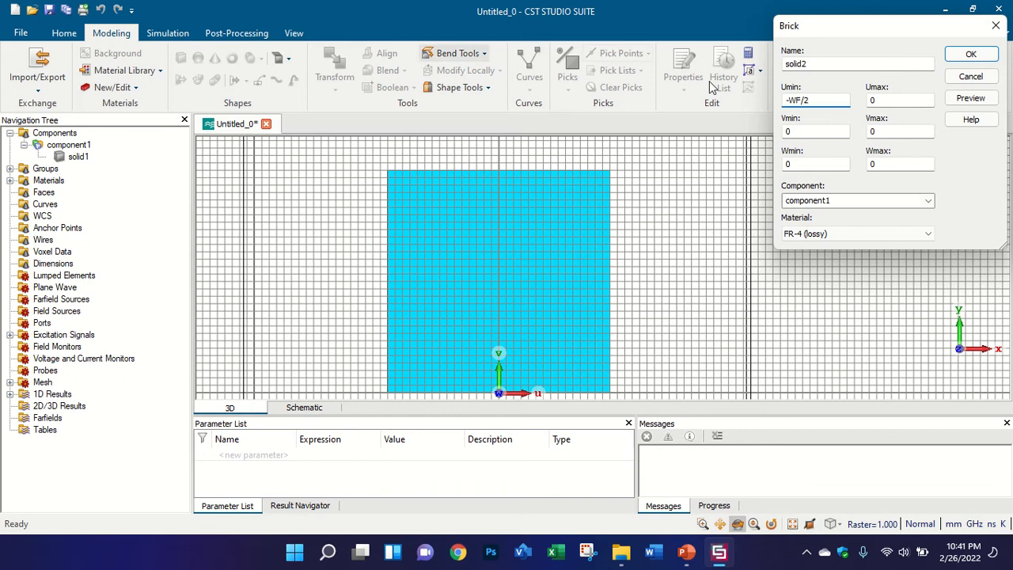
drag(816, 99, 789, 100)
key(ctrl+c)
double_click(899, 100)
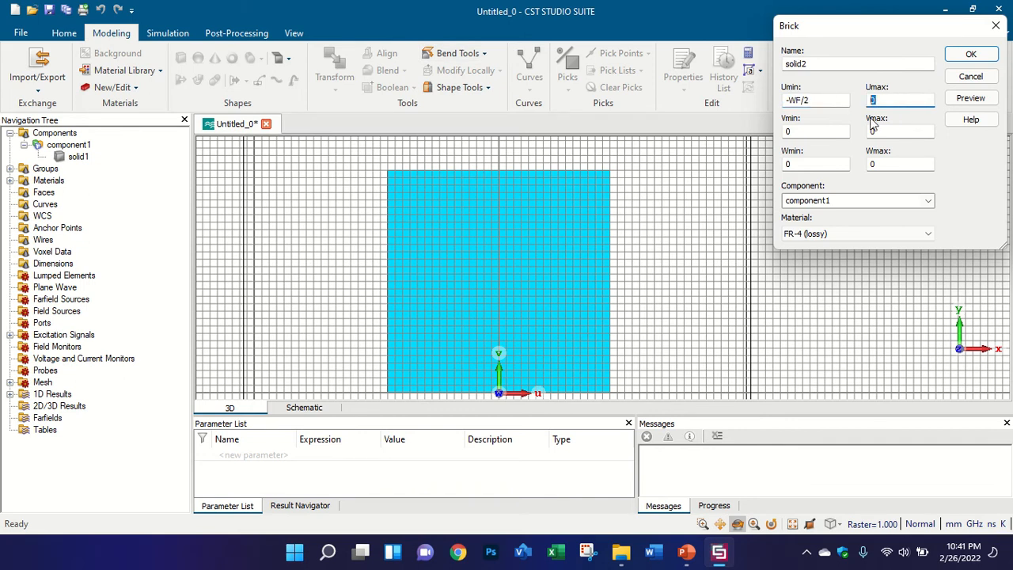
key(ctrl+v)
key(Tab)
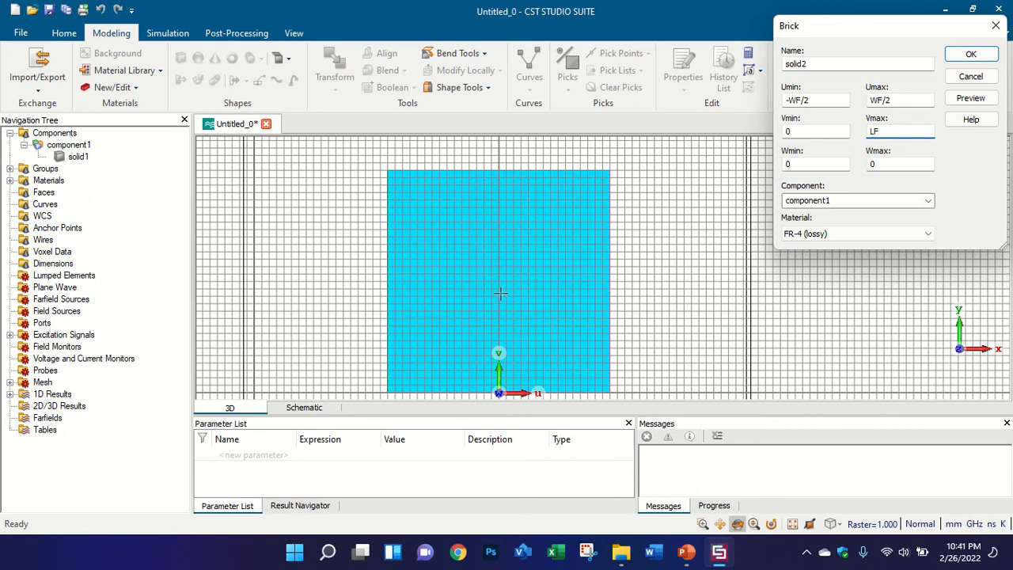
scroll(500, 294, down, 3)
scroll(494, 342, up, 3)
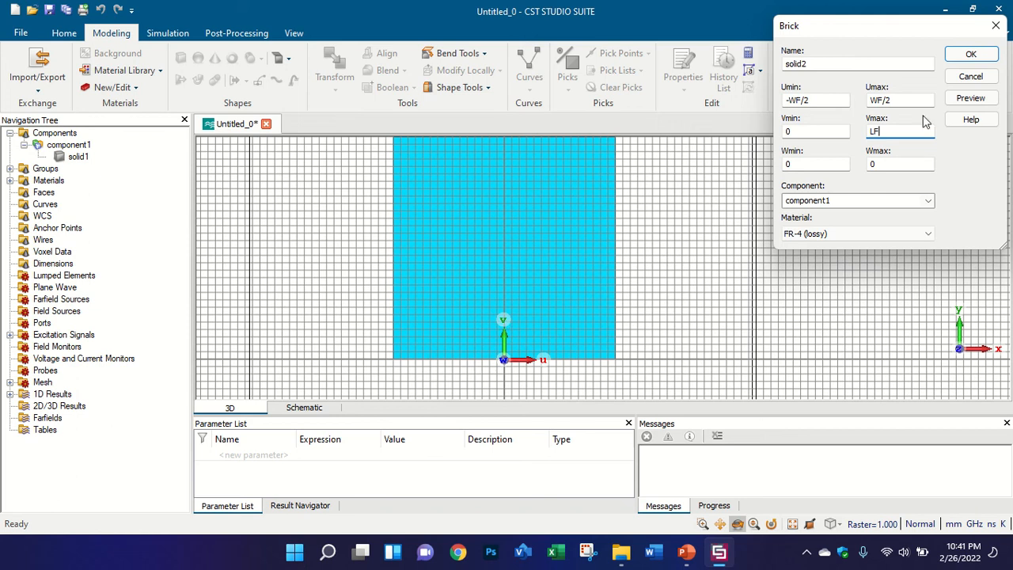
click(893, 164)
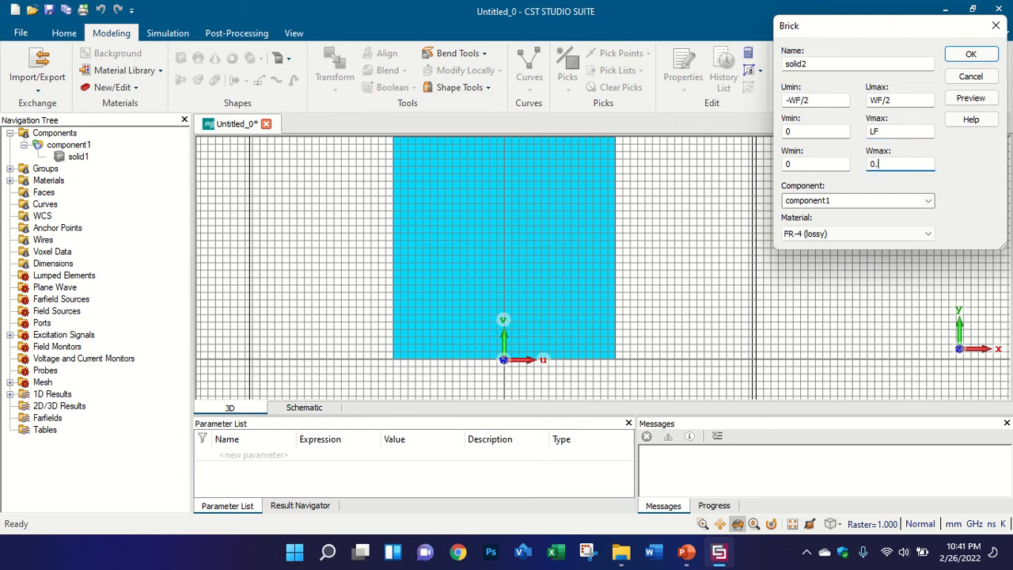
Step: Preview the second brick and define its missing parameters as WF = 2 and LF = 5
click(971, 98)
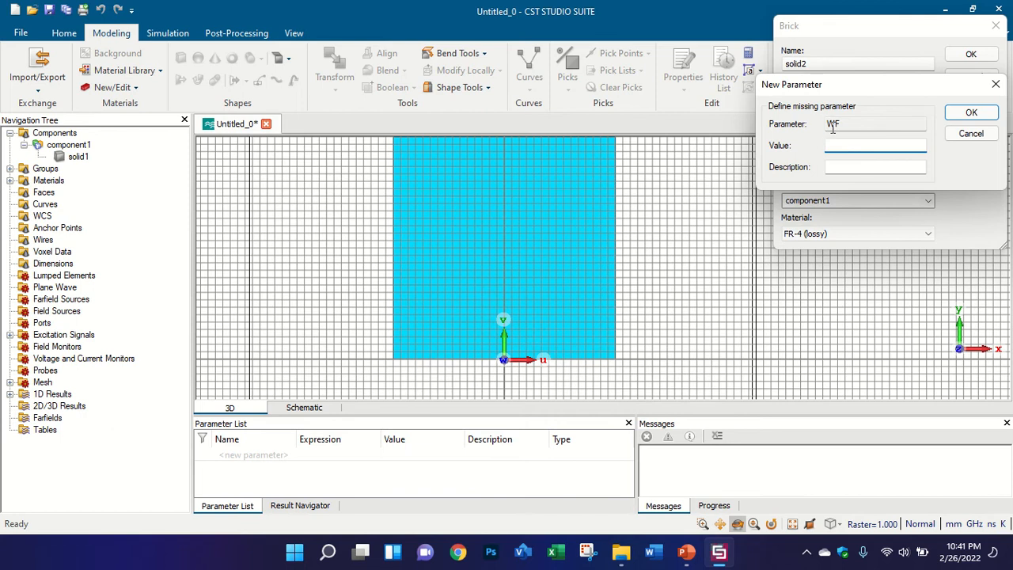
text(2)
click(966, 115)
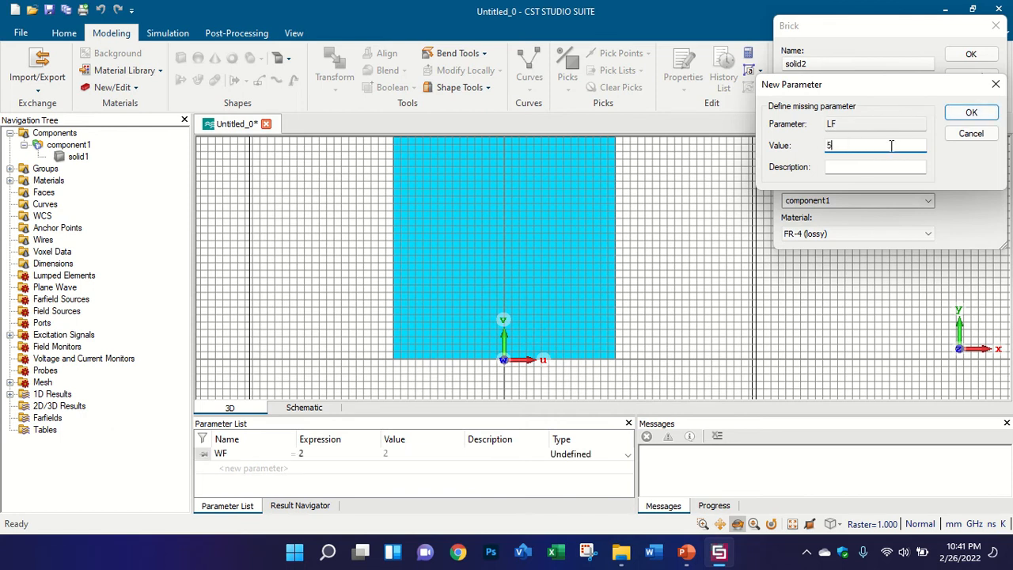
text(5)
click(971, 112)
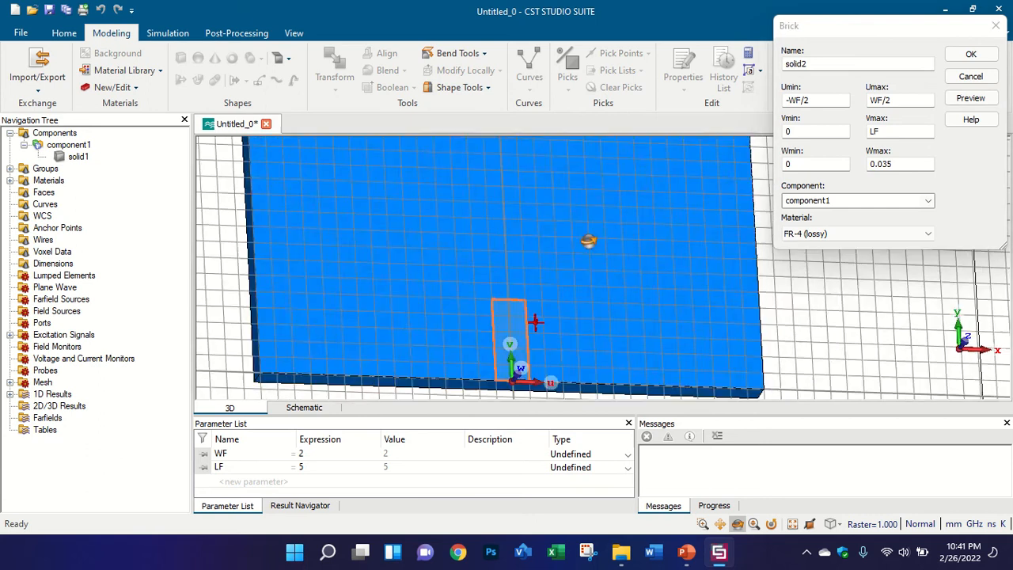
Step: Load Copper (annealed) from the material library as the second brick's material and create the brick
click(867, 232)
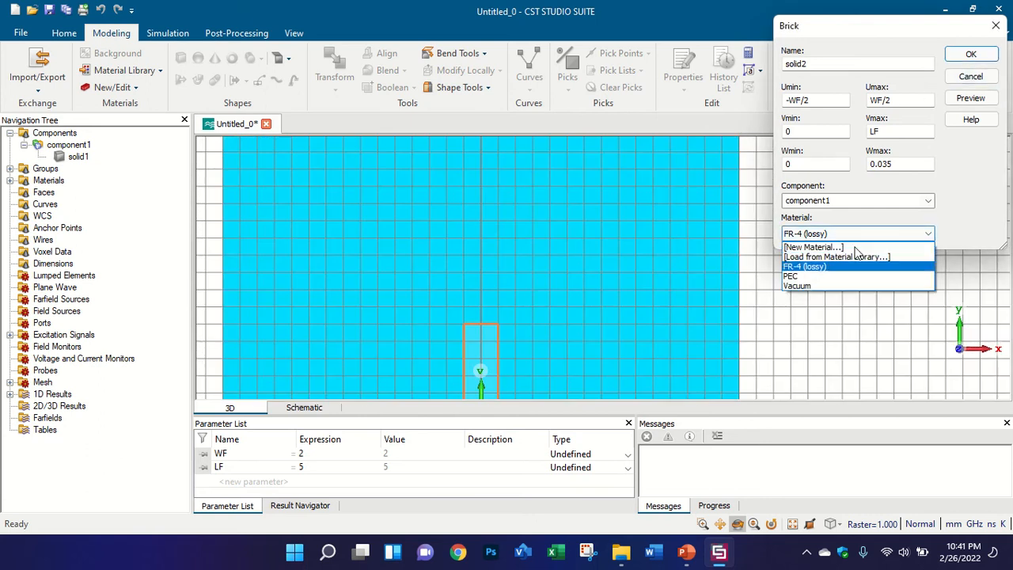
click(845, 257)
click(782, 182)
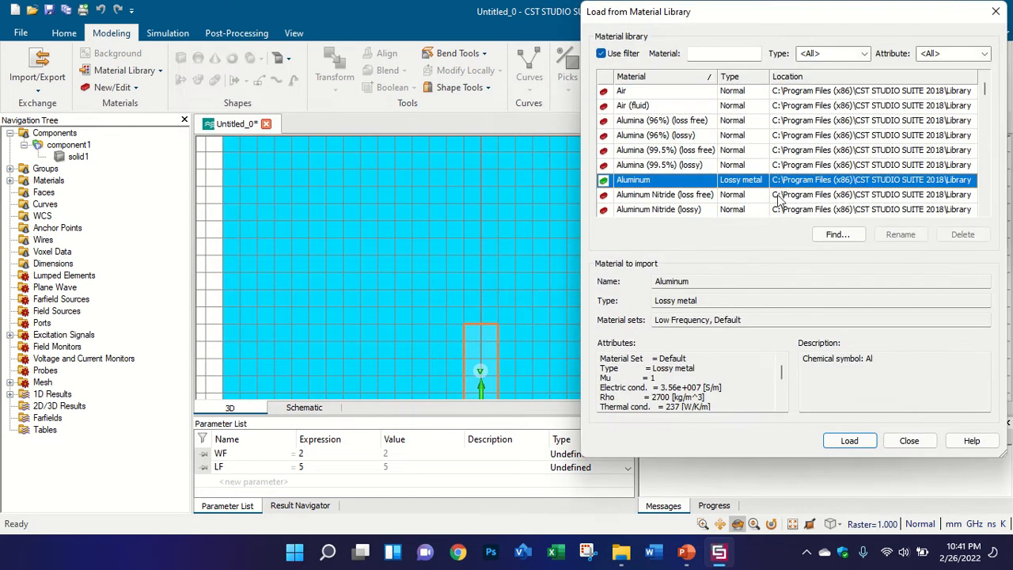
key(c)
key(c)
key(c)
key(c)
key(c)
key(c)
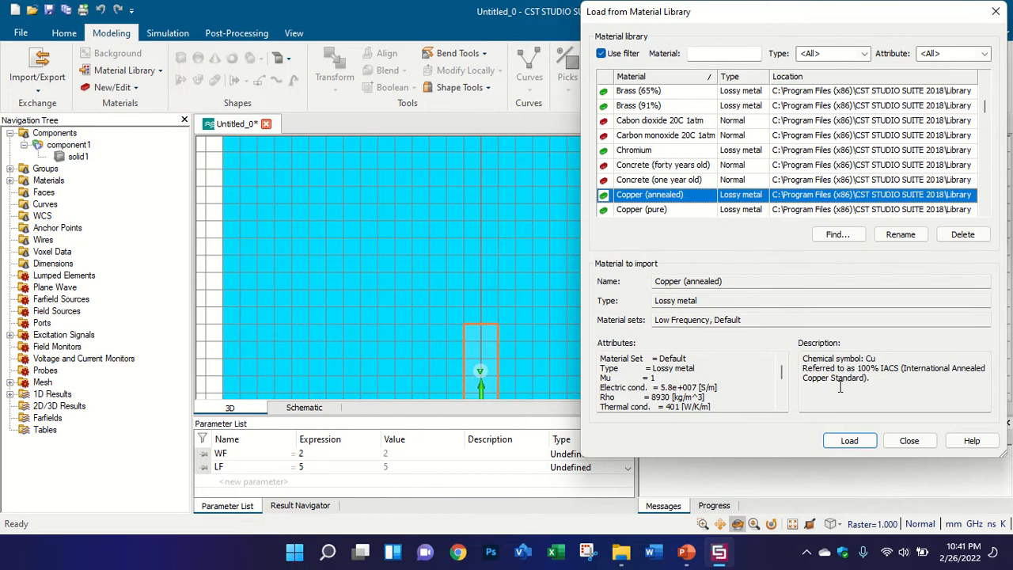
key(c)
click(686, 181)
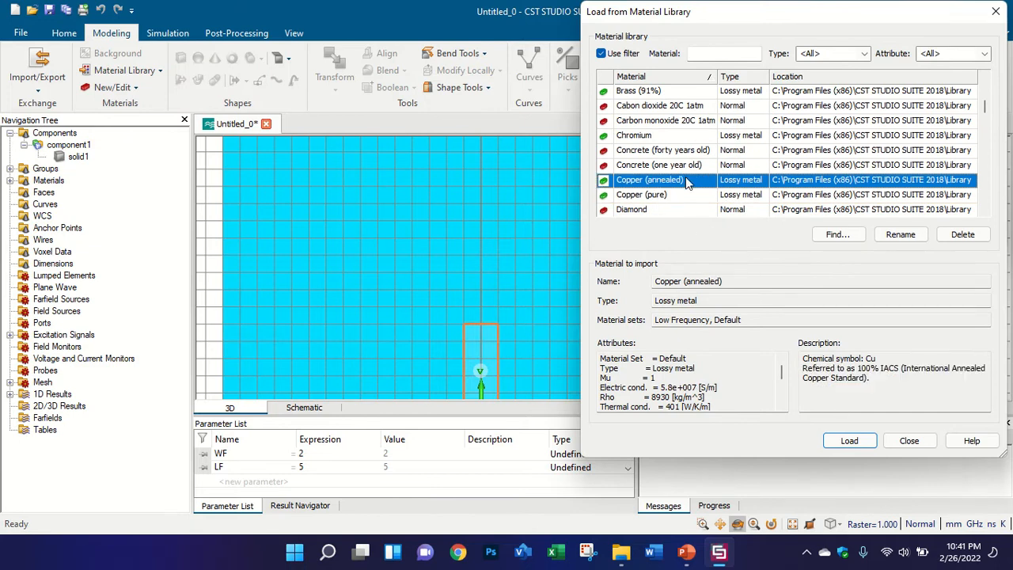
click(840, 444)
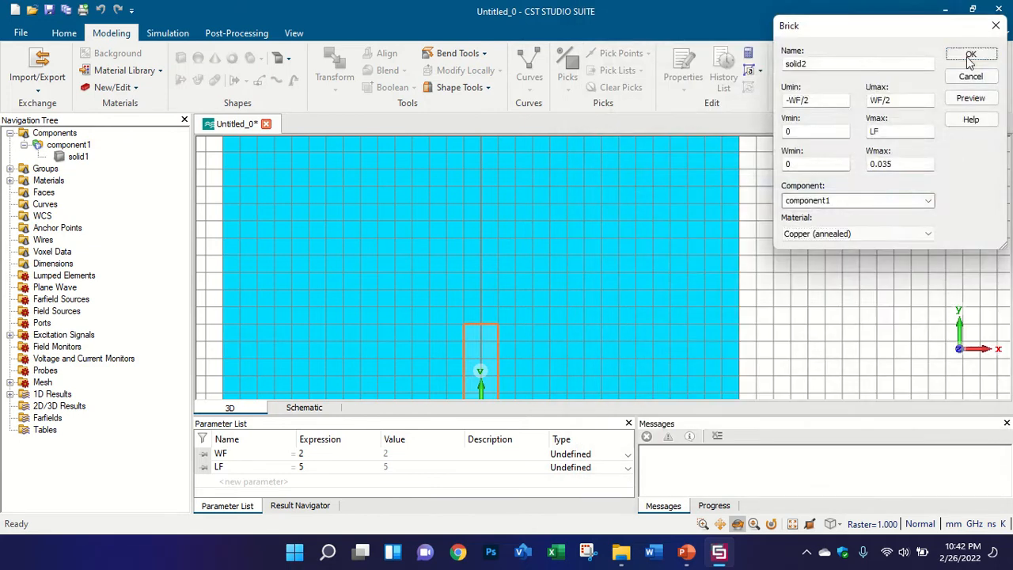
click(970, 62)
Step: Align the local WCS with the top face of the blue substrate
scroll(554, 262, down, 3)
scroll(546, 281, up, 4)
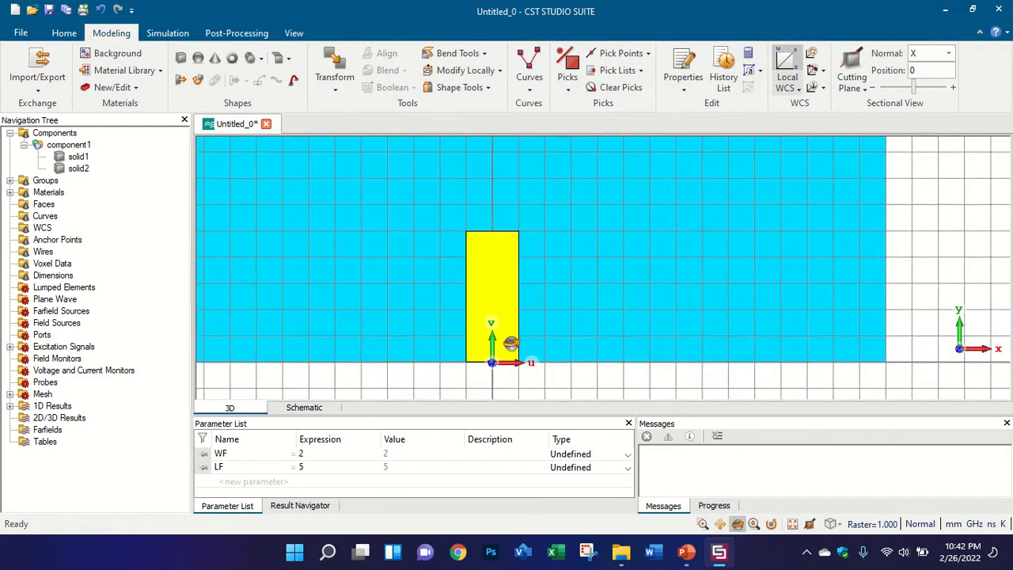
drag(512, 344, 588, 177)
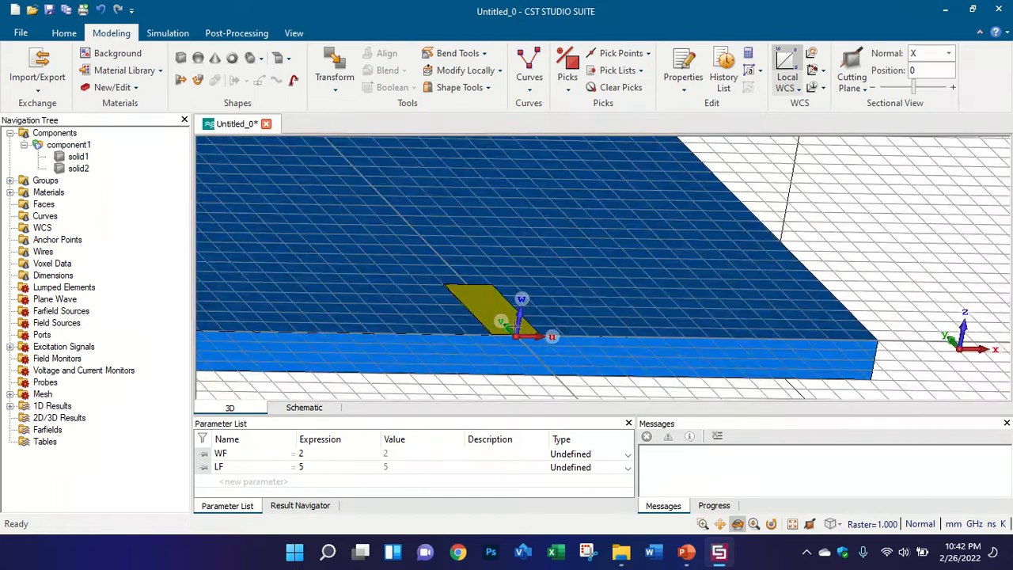
scroll(515, 326, up, 2)
click(815, 73)
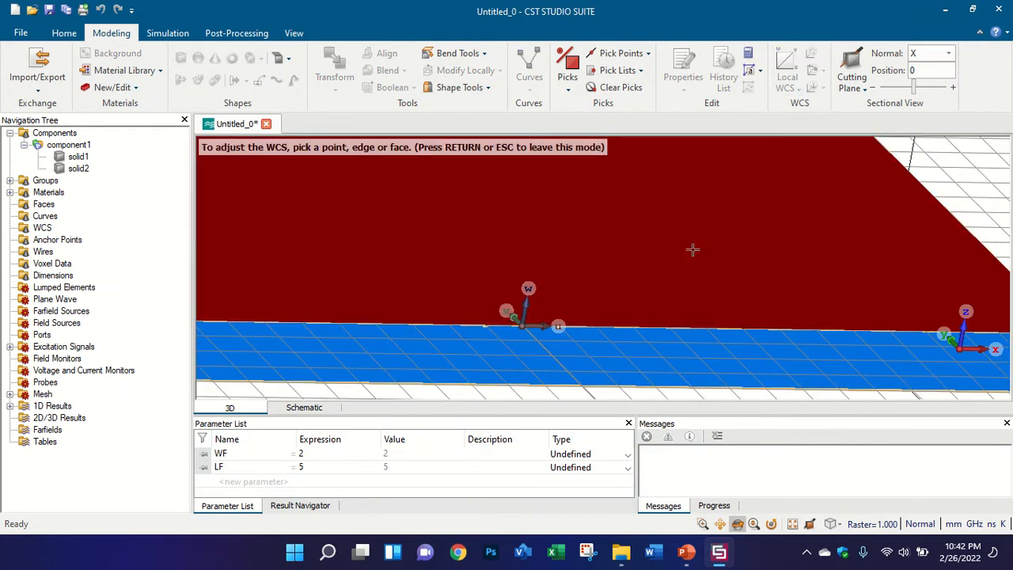
click(686, 258)
Step: Pick the thin end face of the copper strip at the substrate's edge
scroll(554, 305, up, 3)
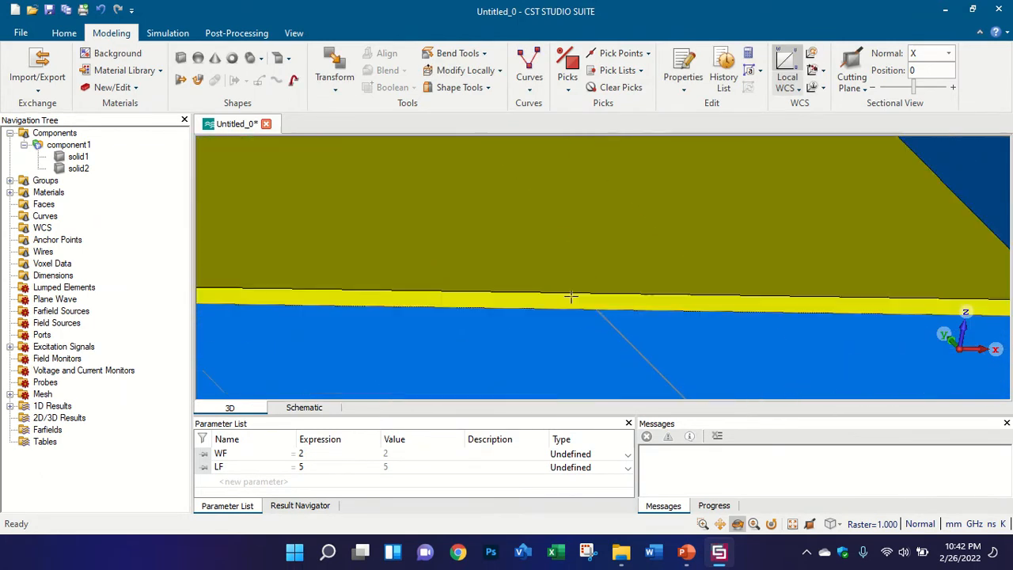
click(567, 70)
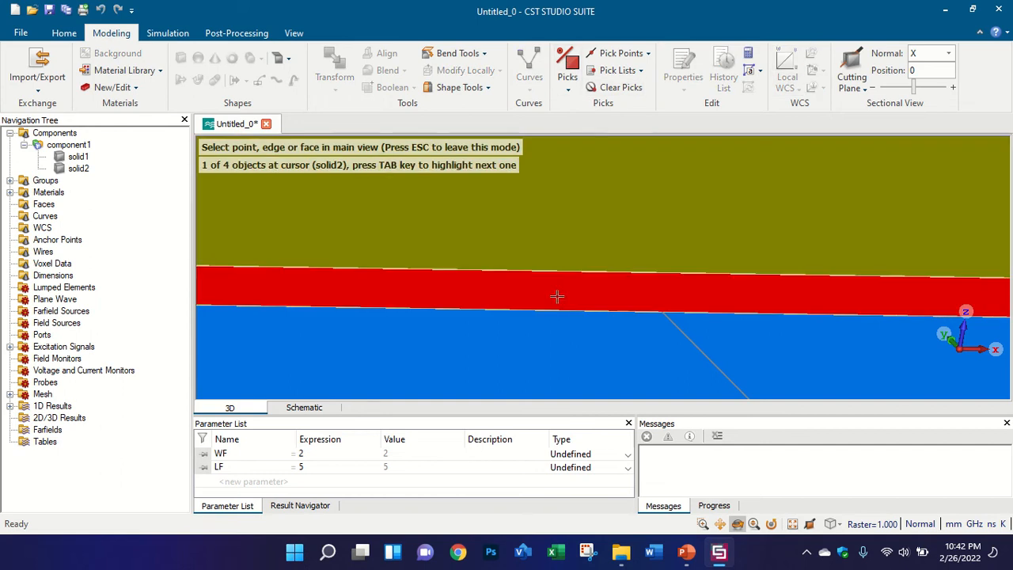
double_click(557, 295)
scroll(558, 295, down, 5)
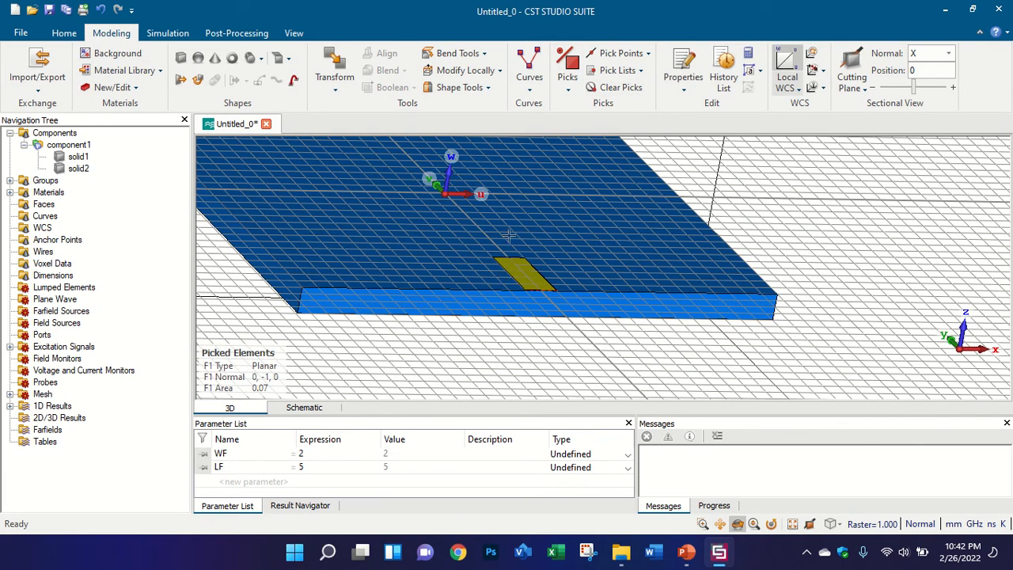
Step: Run the port extension coefficient macro for the microstrip type, calculate k and construct the port from the picked face
click(63, 33)
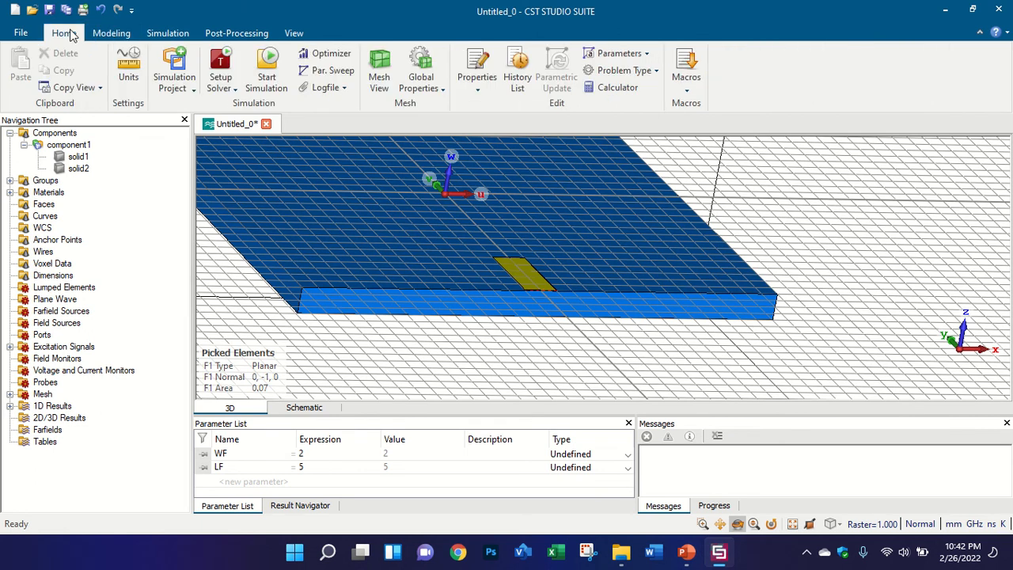
click(686, 79)
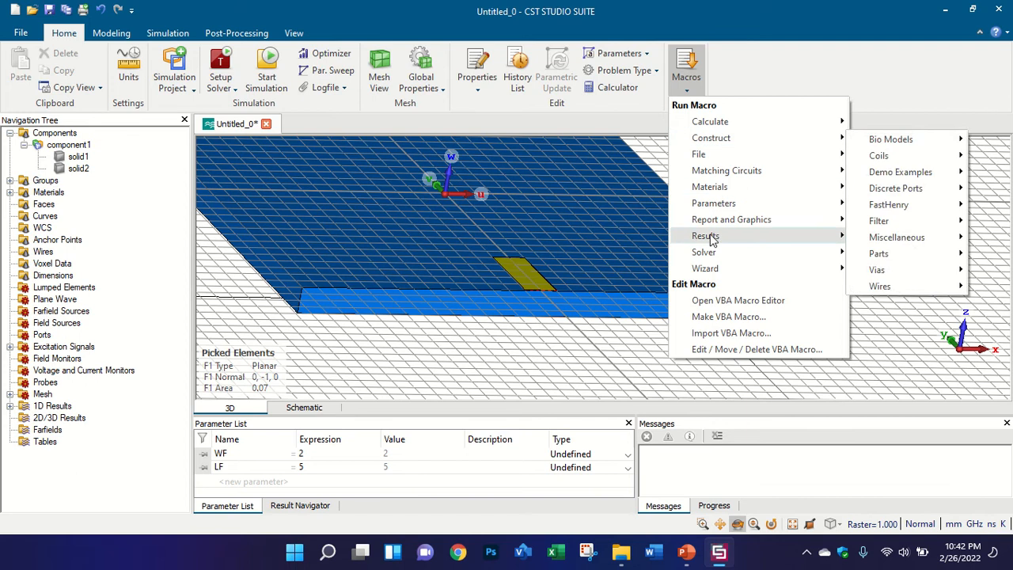
mouse_move(712, 257)
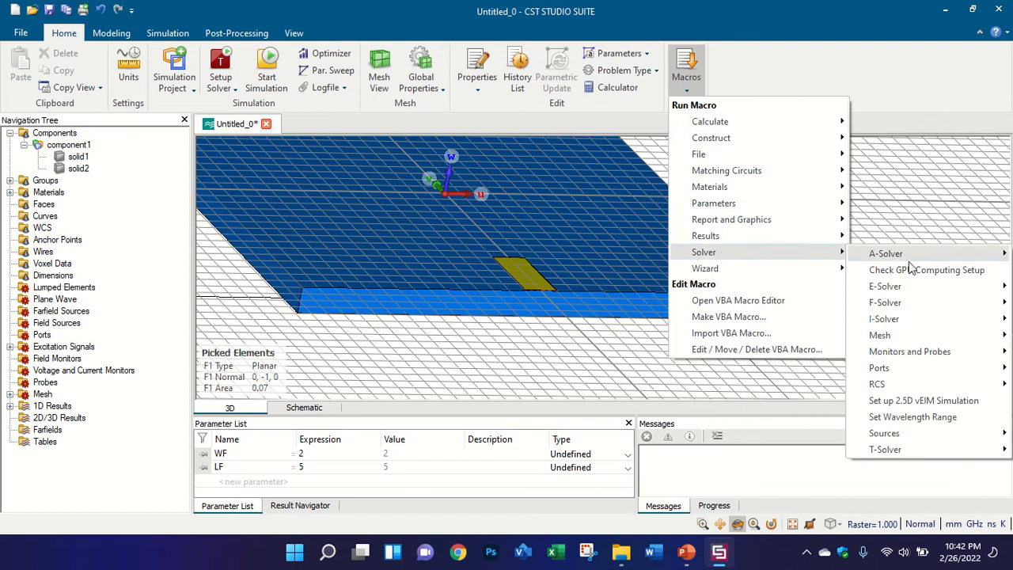
mouse_move(895, 371)
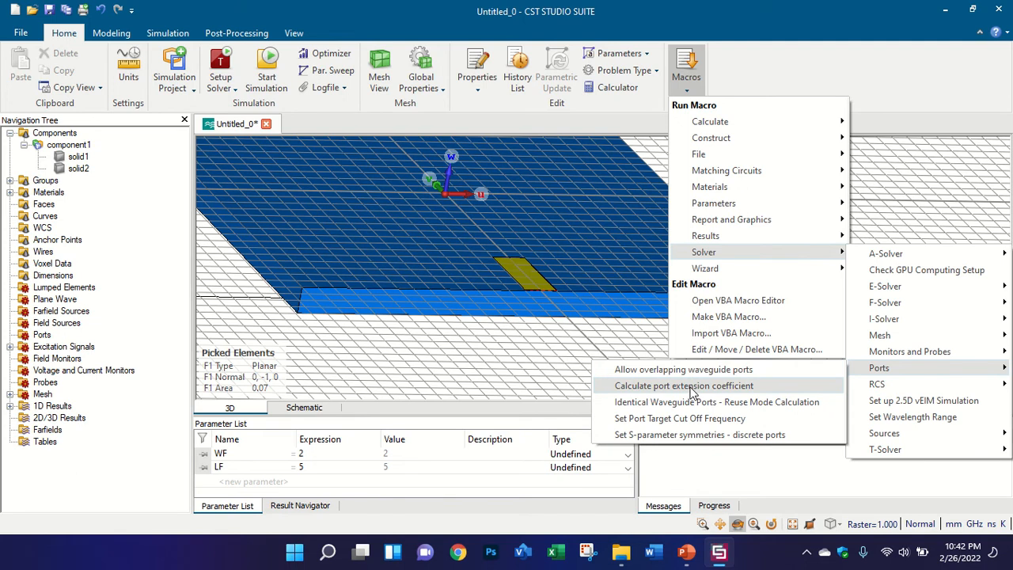
click(684, 385)
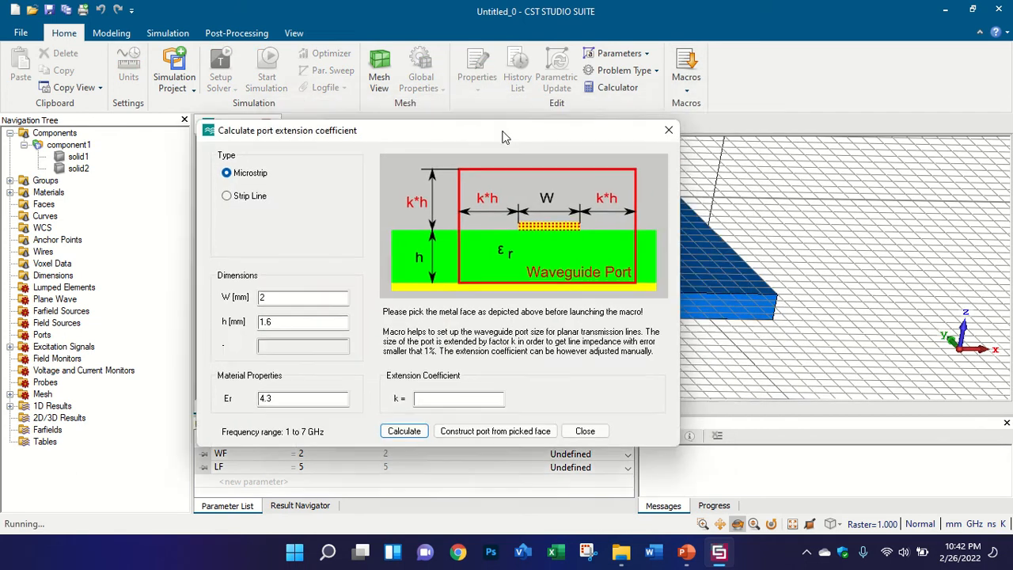
drag(502, 136, 385, 121)
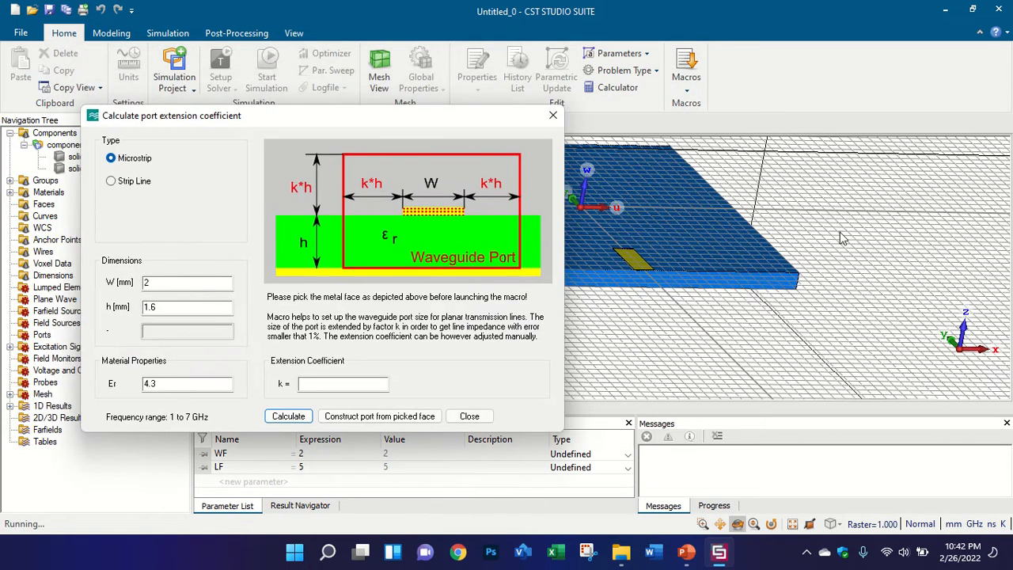
scroll(875, 232, down, 1)
scroll(650, 255, up, 2)
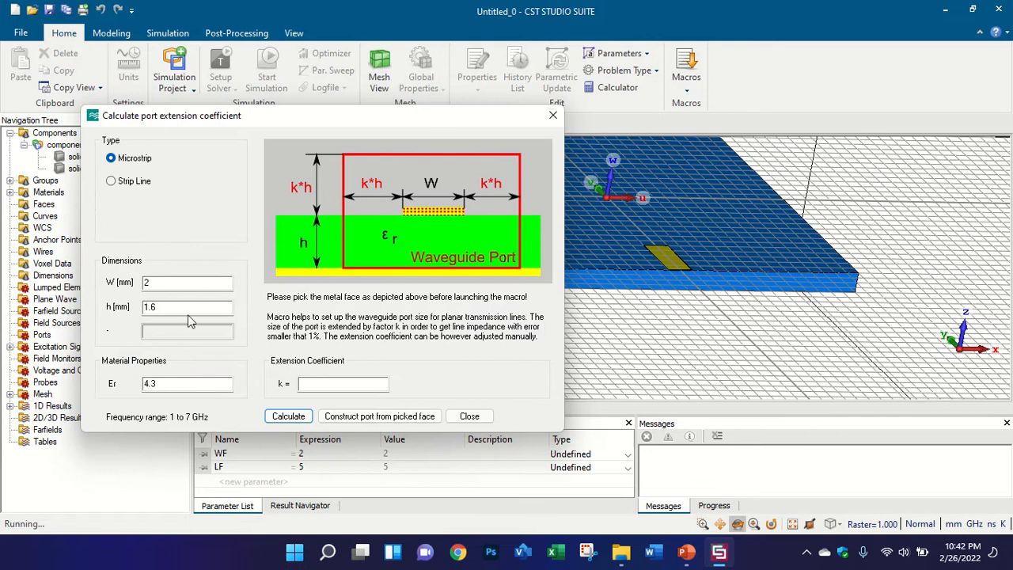
click(285, 416)
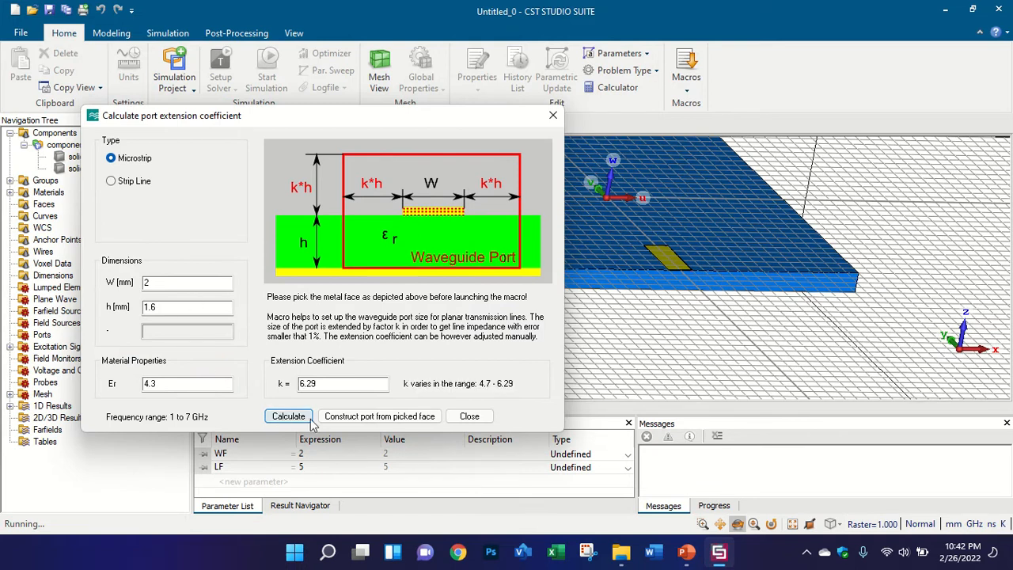
click(356, 420)
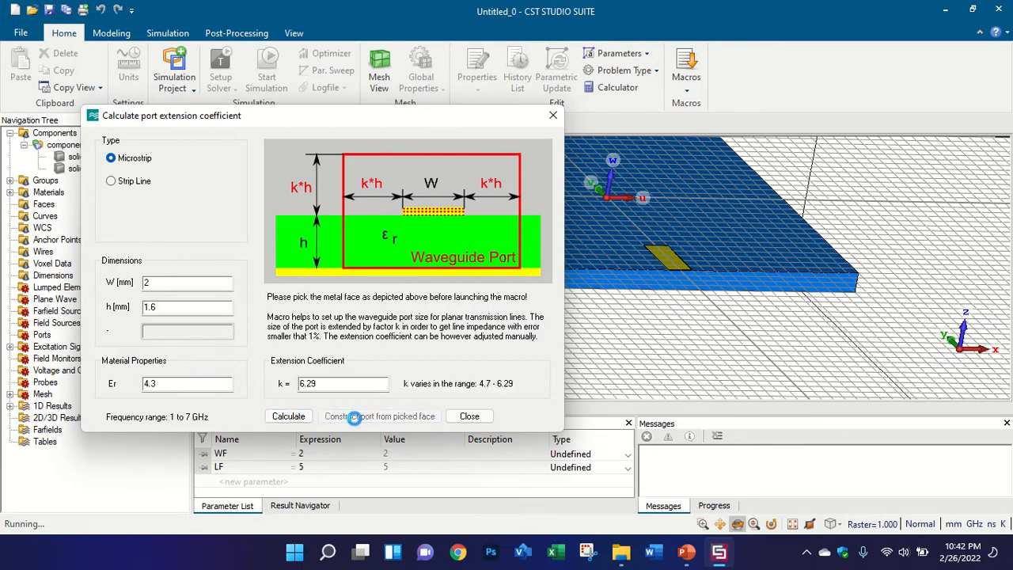
click(464, 422)
Step: Examine the waveguide port's extent relative to the substrate and the copper strip, looking straight down on the model
drag(571, 314, 544, 229)
key(5)
scroll(544, 228, down, 5)
scroll(596, 202, up, 5)
scroll(521, 288, down, 6)
scroll(485, 319, up, 5)
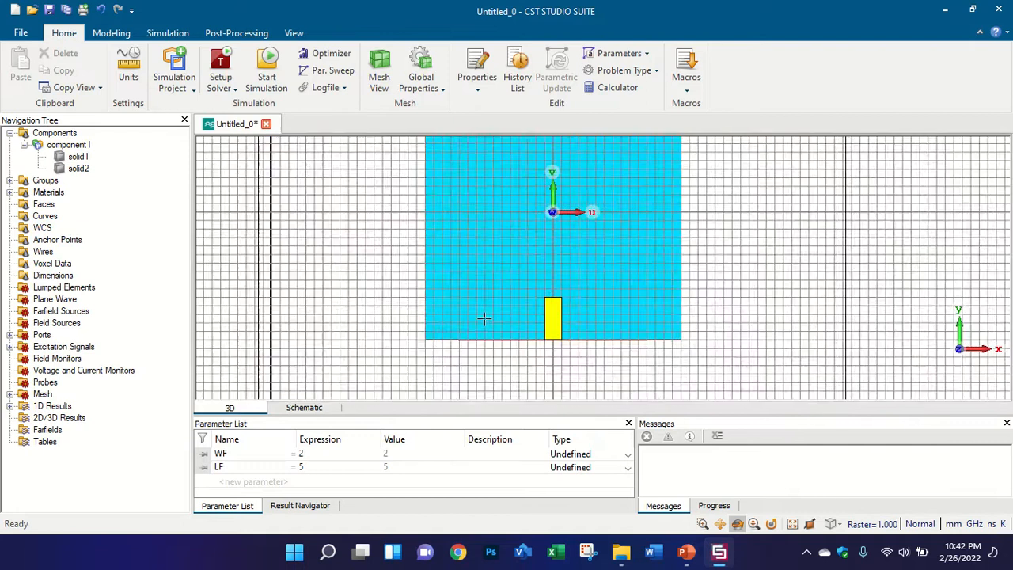
drag(495, 304, 527, 298)
key(5)
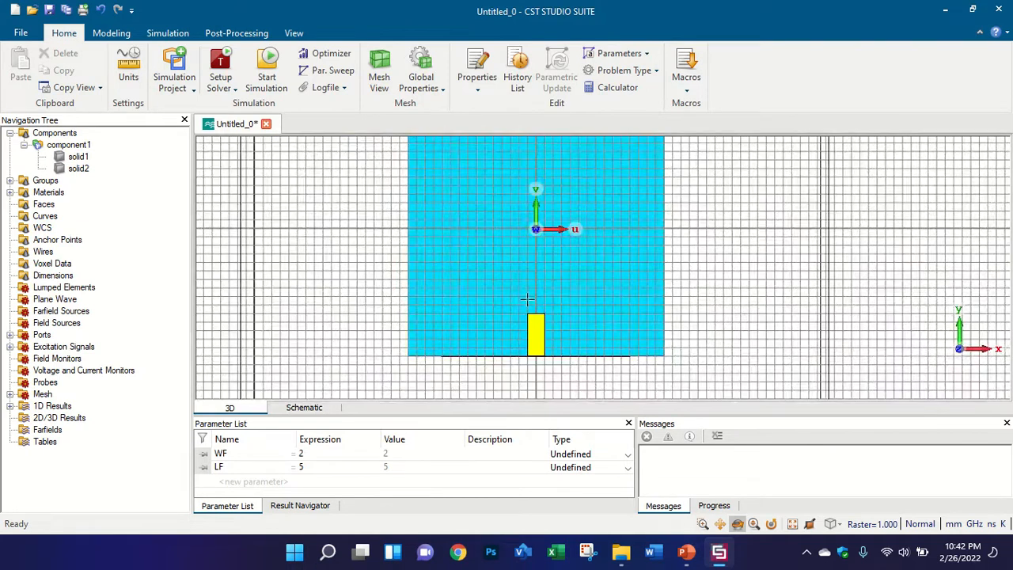
scroll(527, 299, down, 3)
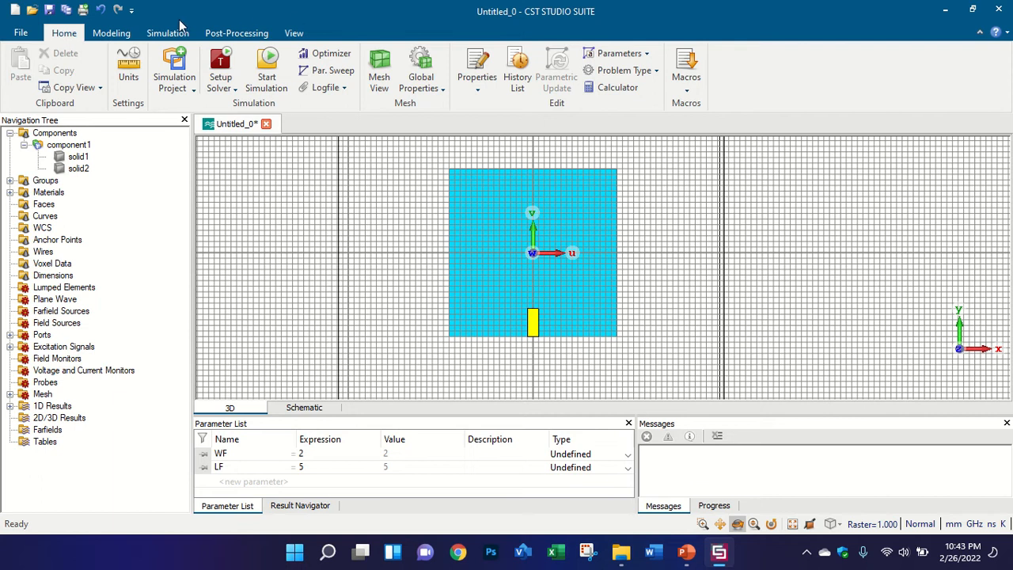
Step: Delete port1 from the model
click(105, 38)
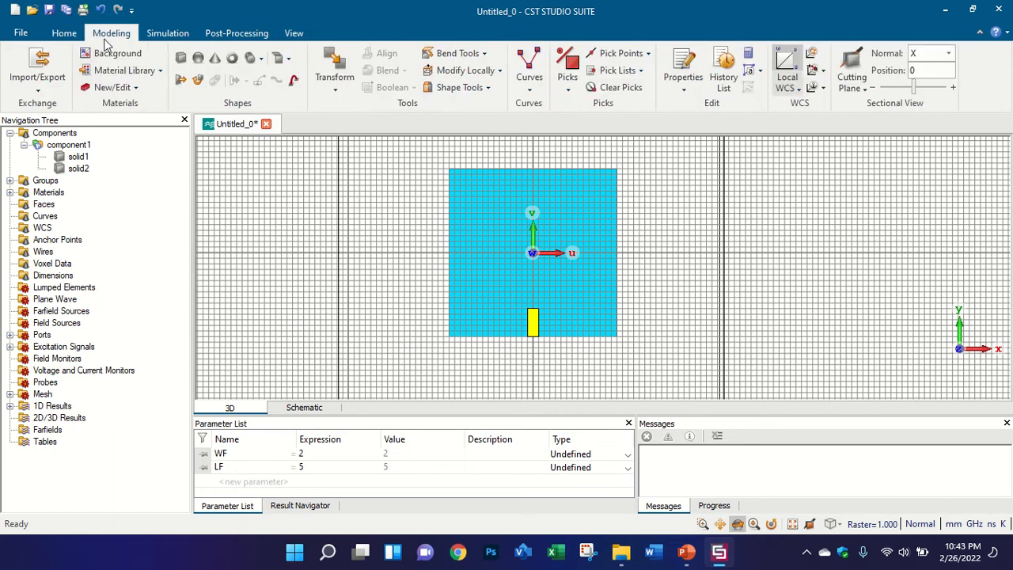
scroll(562, 342, up, 6)
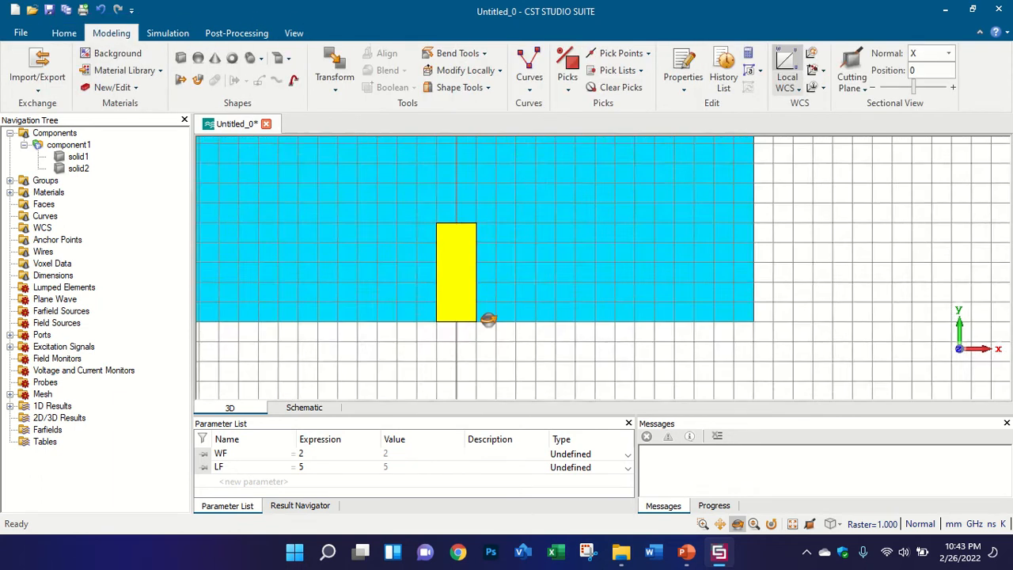
drag(489, 320, 672, 204)
drag(405, 195, 441, 291)
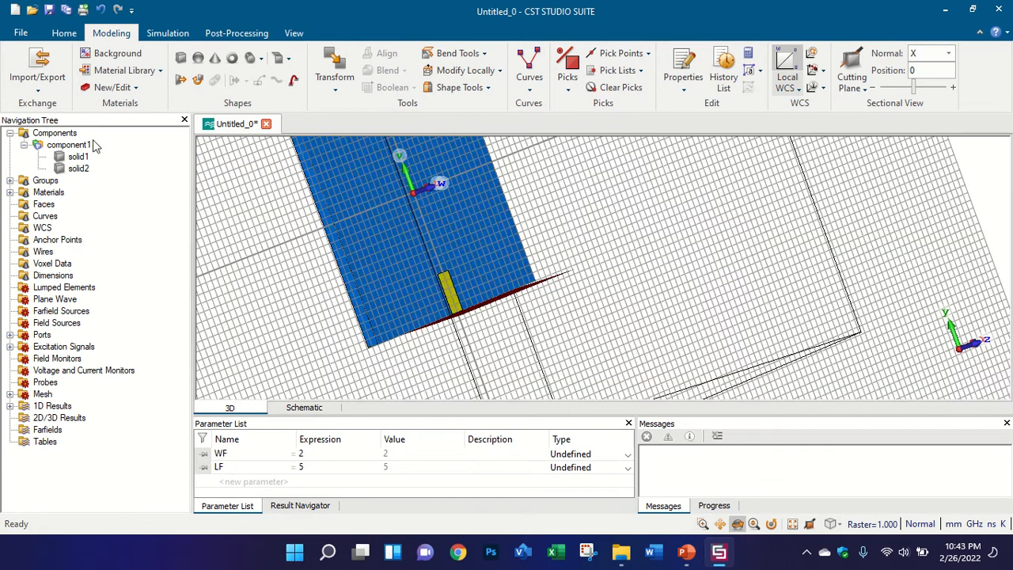
click(10, 335)
click(63, 346)
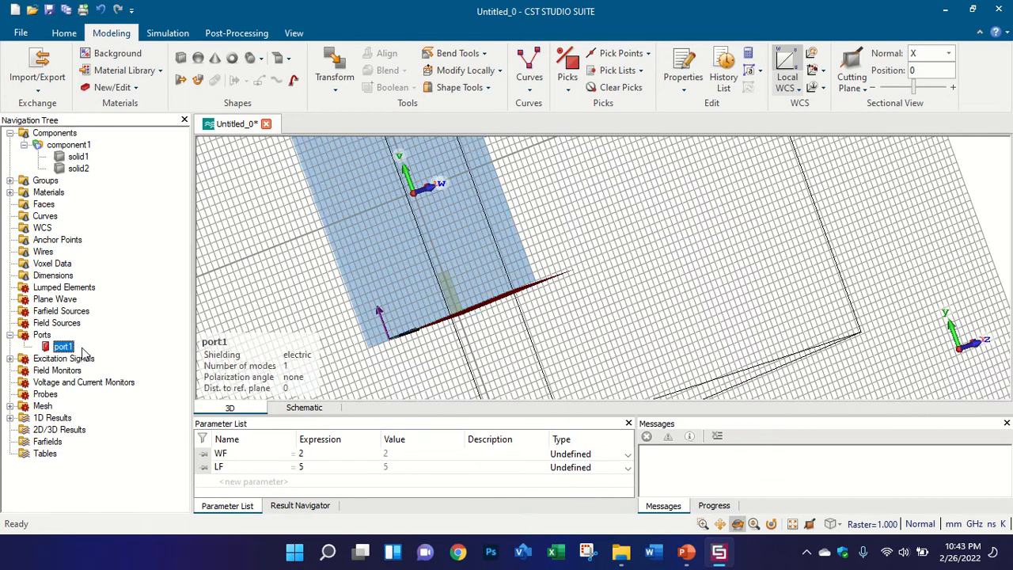
key(Delete)
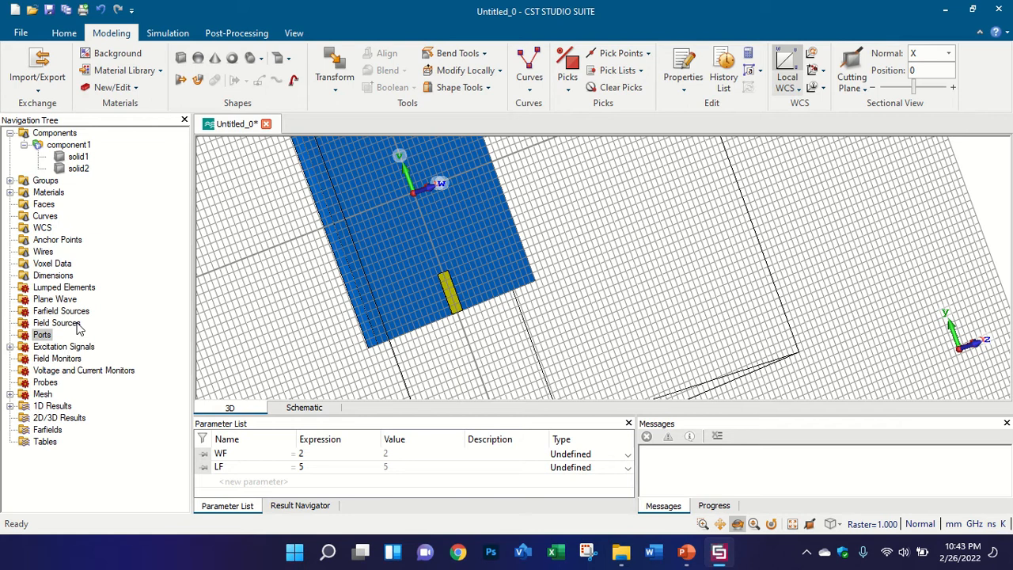
Step: Pick the copper strip's thin end face, flush with the substrate's side, for a new port
drag(457, 303, 368, 263)
scroll(368, 263, up, 10)
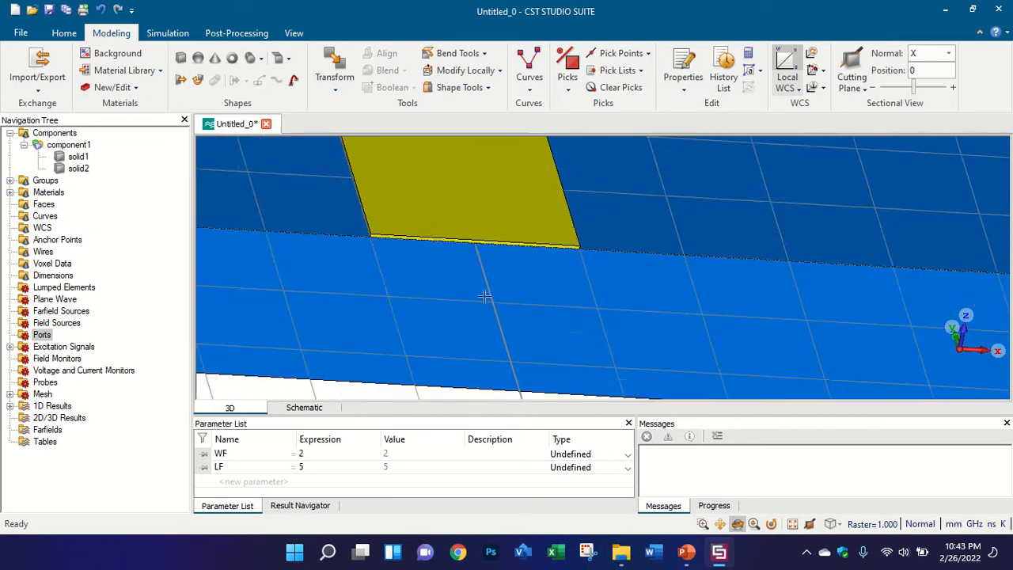
scroll(520, 160, up, 3)
click(566, 65)
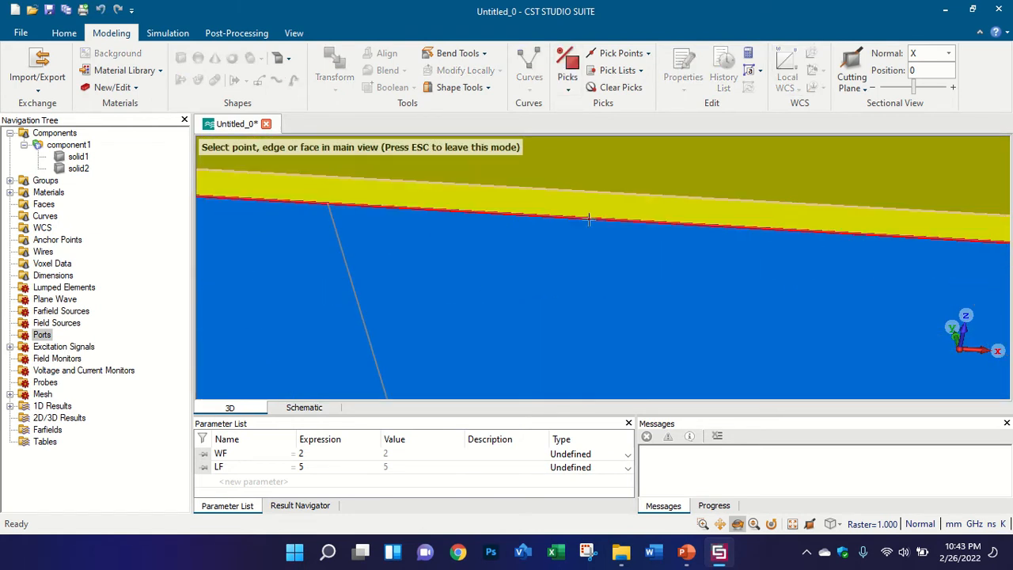
double_click(588, 206)
scroll(561, 254, down, 5)
scroll(570, 184, down, 5)
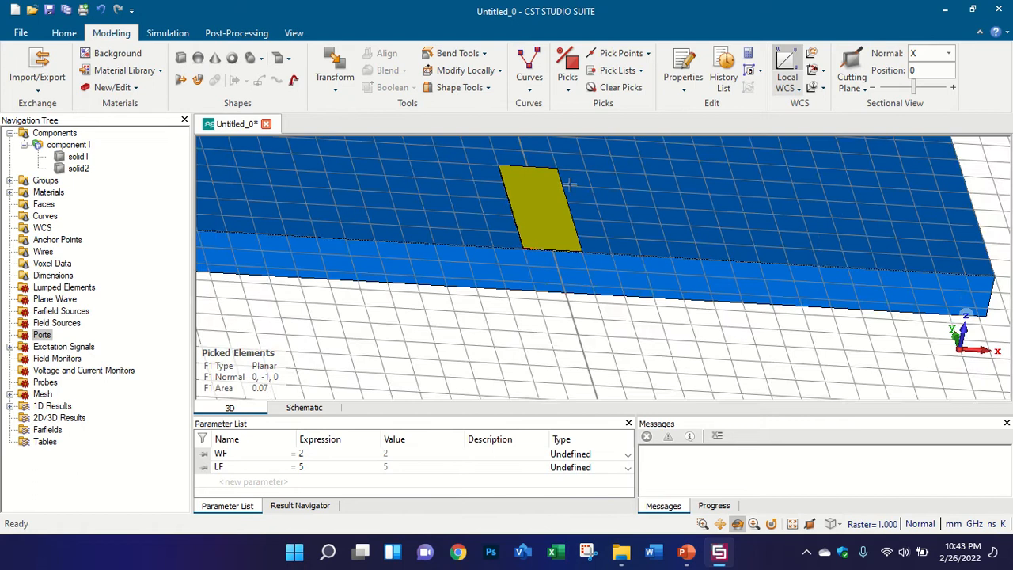
scroll(509, 232, up, 3)
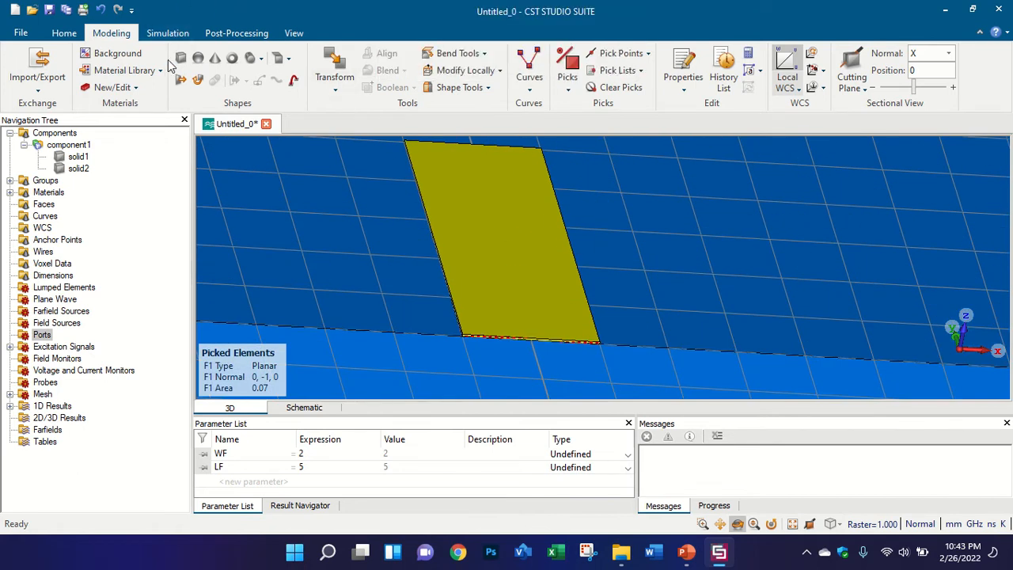
Step: Run the macro that calculates analytical line impedance, keeping the copper strip's picked end face in view beside its dialog
click(63, 32)
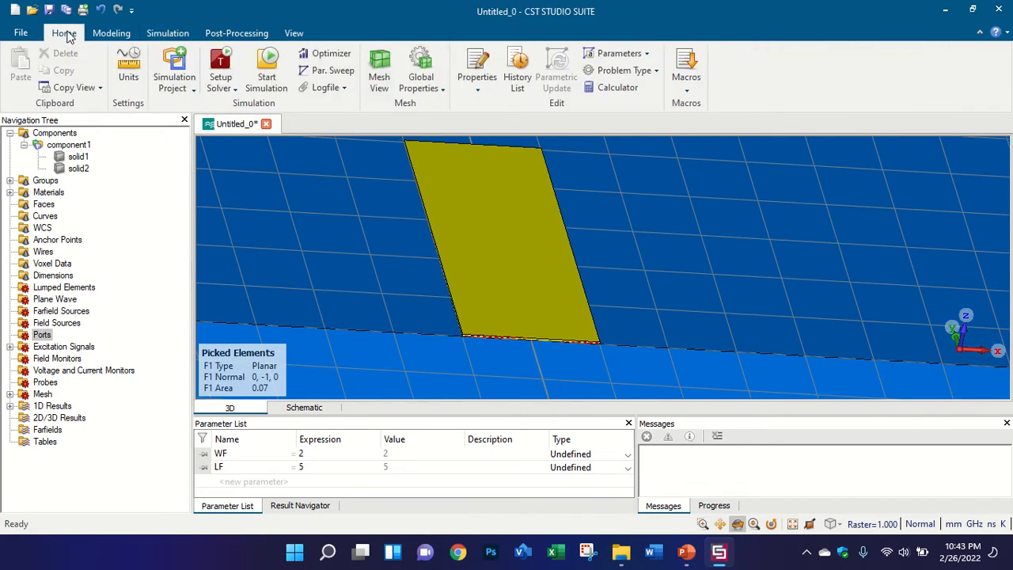
click(687, 91)
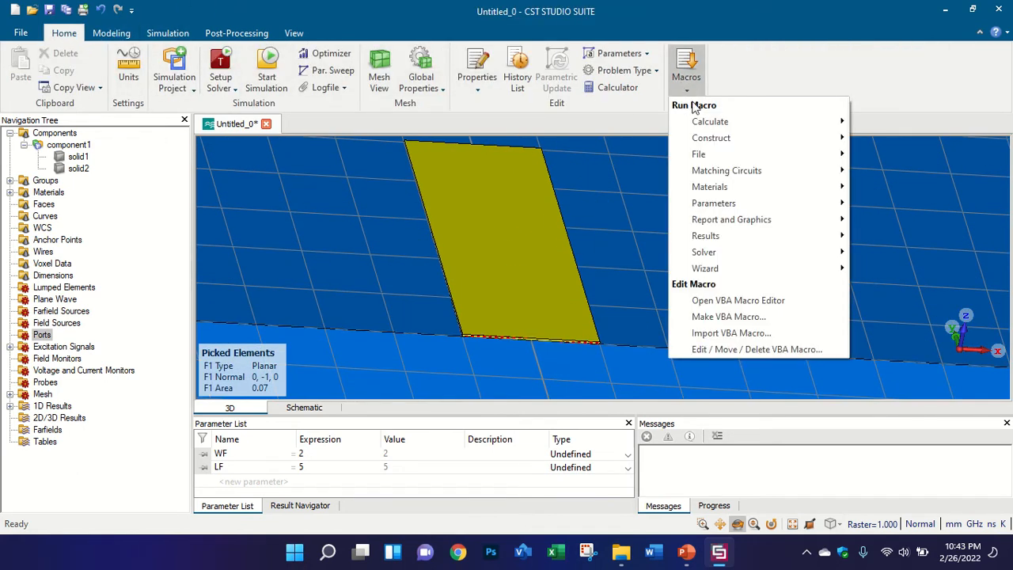
mouse_move(725, 127)
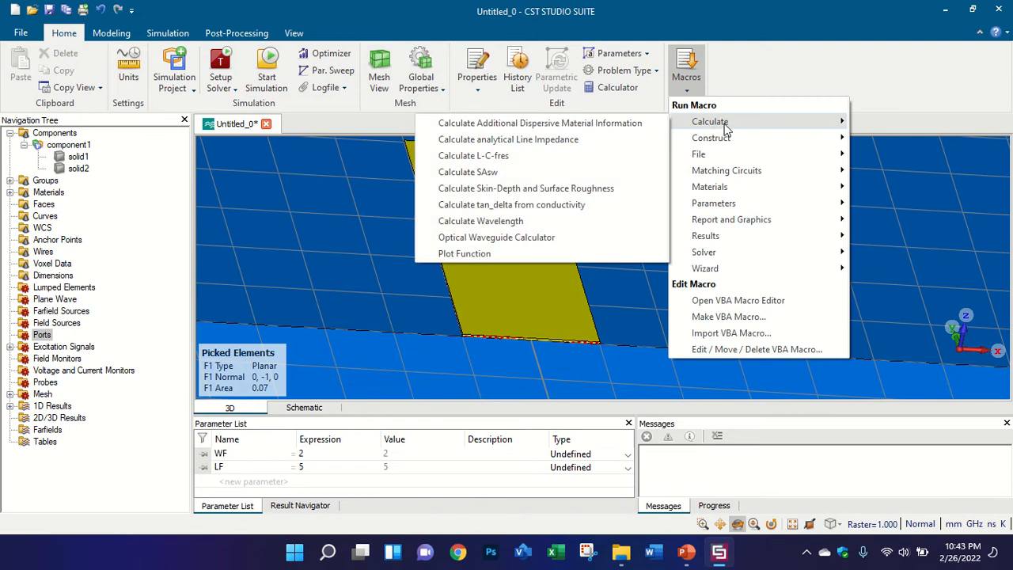
click(597, 144)
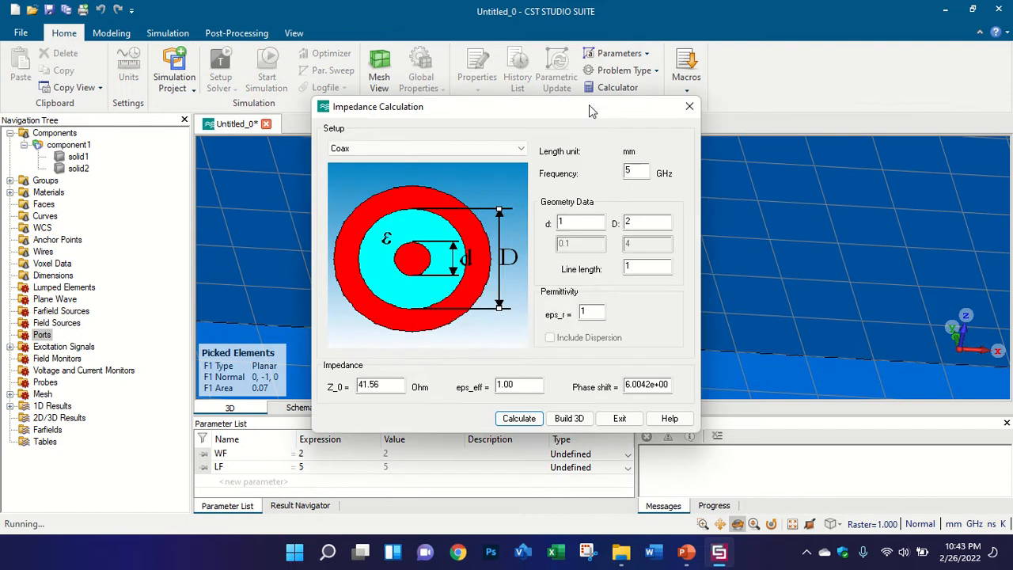
drag(589, 105, 351, 102)
scroll(614, 319, up, 3)
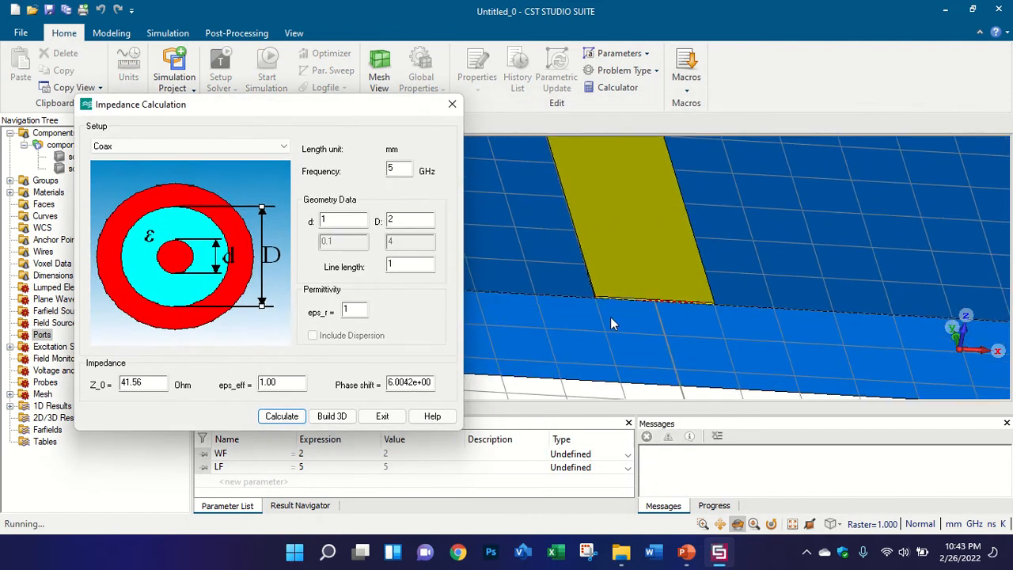
Step: Calculate the coax line impedance for a frequency of 2.5 GHz and a permittivity of 4.3
double_click(402, 167)
click(349, 311)
text(4.3)
click(275, 421)
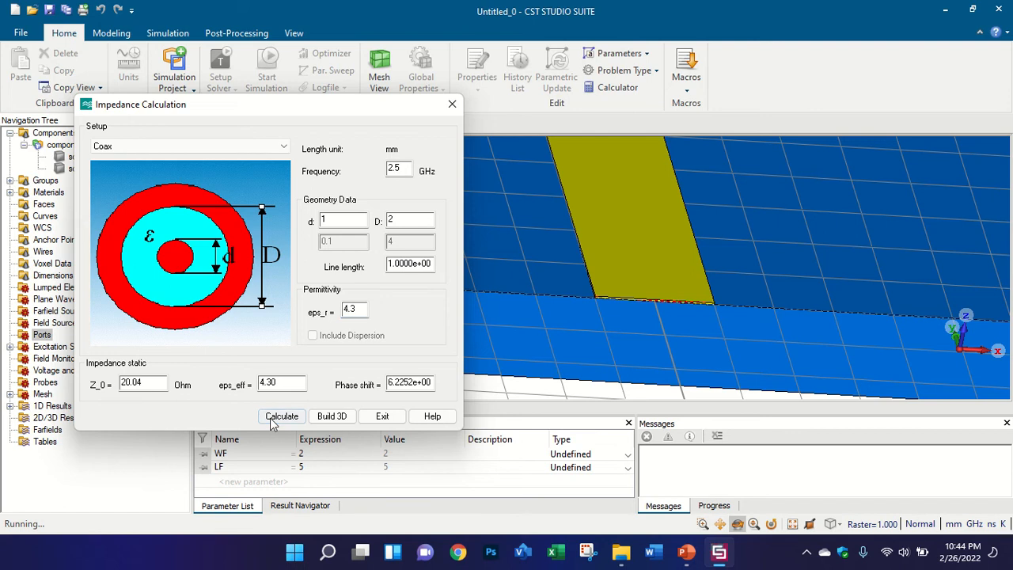
Step: Recalculate the coax impedance with the inner diameter d at 0.22 mm and finally at 0.25 mm
double_click(147, 379)
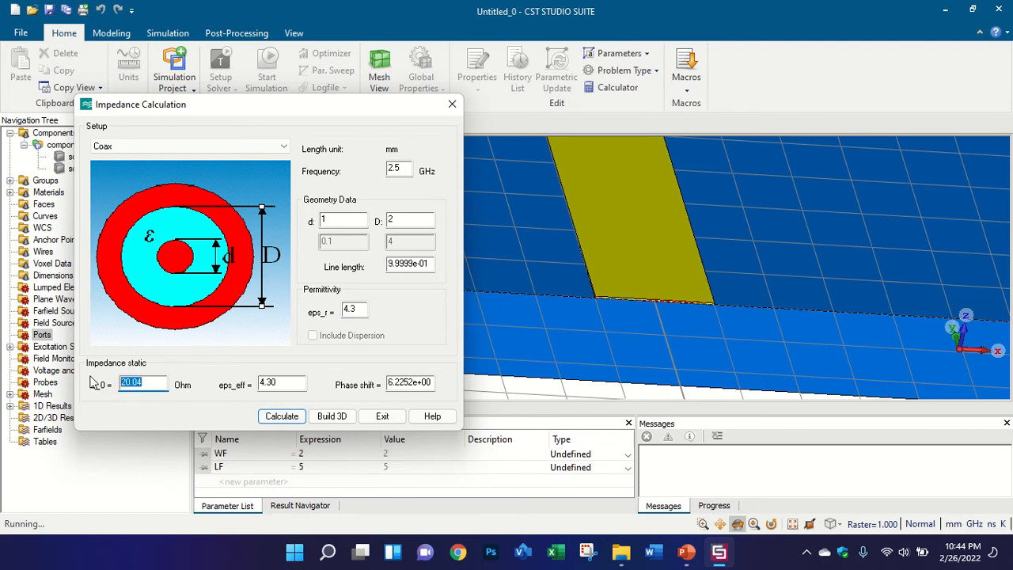
text(5)
click(330, 220)
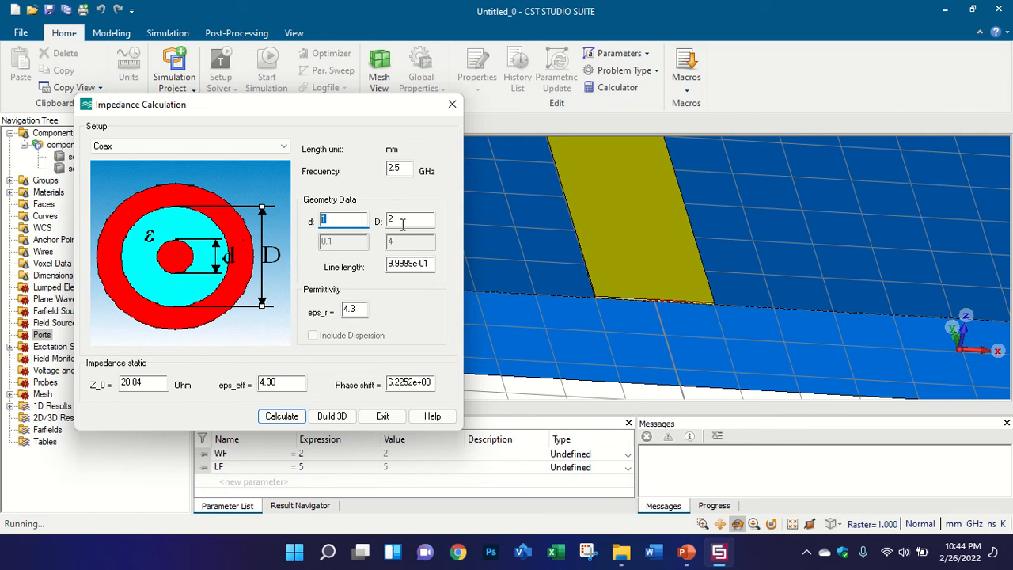
key(Tab)
key(shift+Tab)
text(0)
click(270, 415)
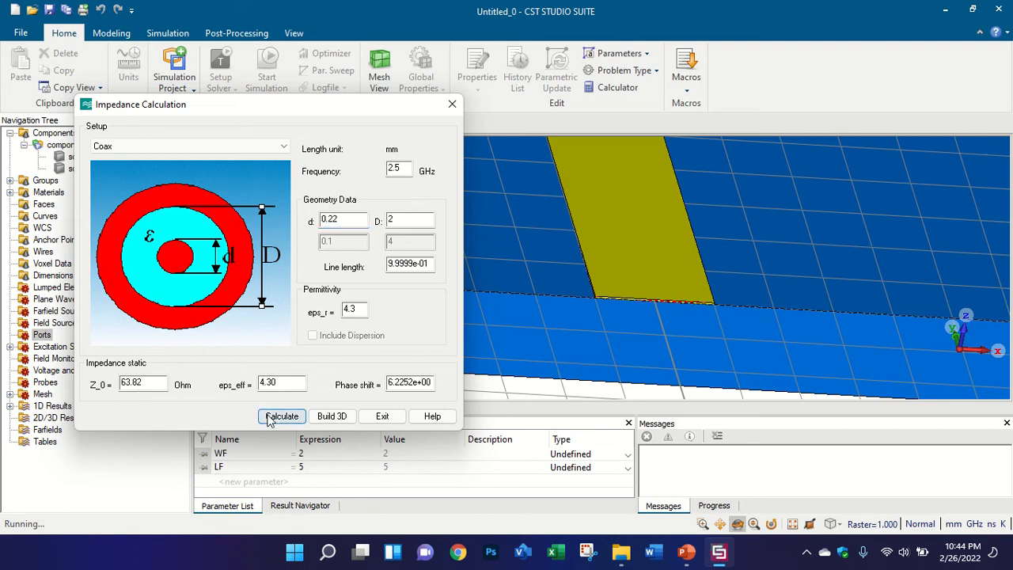
click(354, 221)
click(279, 415)
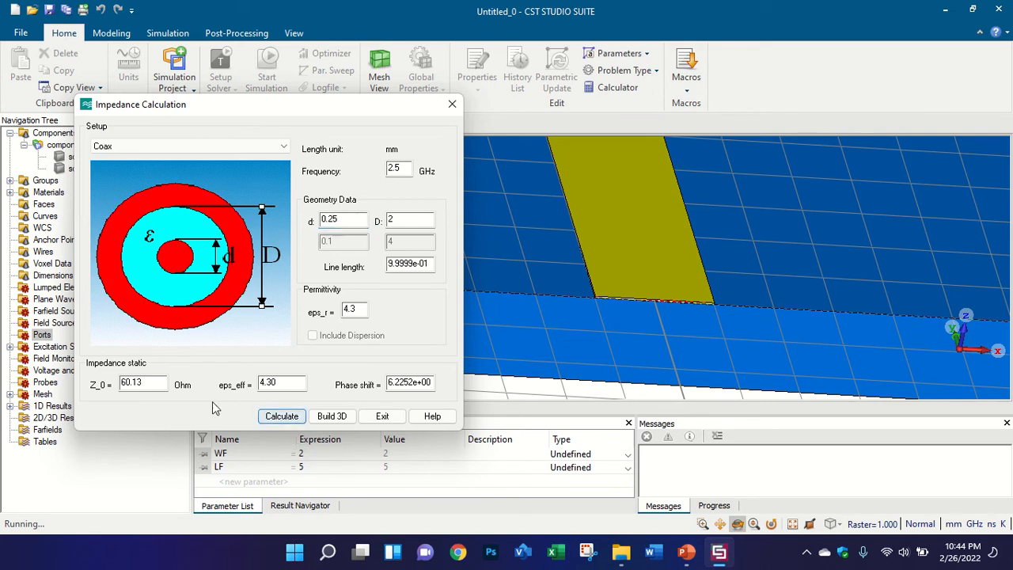
Step: Try outer diameters D of 2.2 mm and 1.8 mm for the coax line, recalculating the impedance each time
double_click(393, 220)
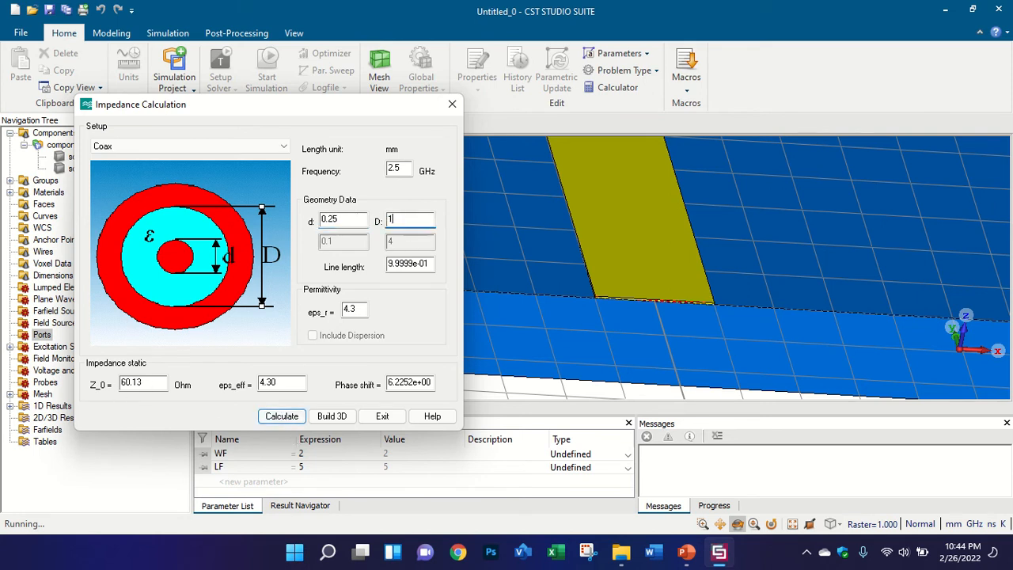
click(285, 415)
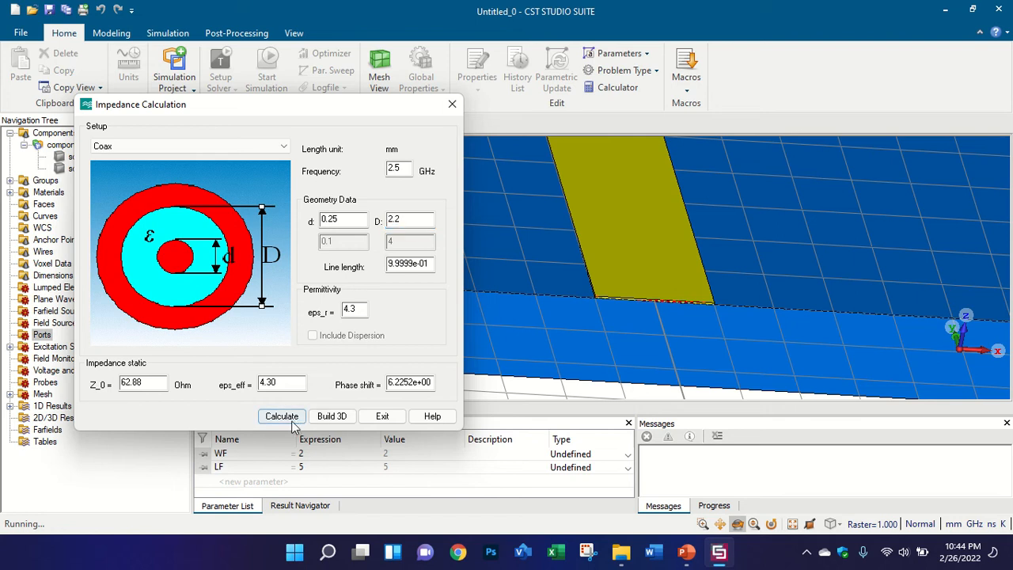
double_click(410, 220)
text(1.8)
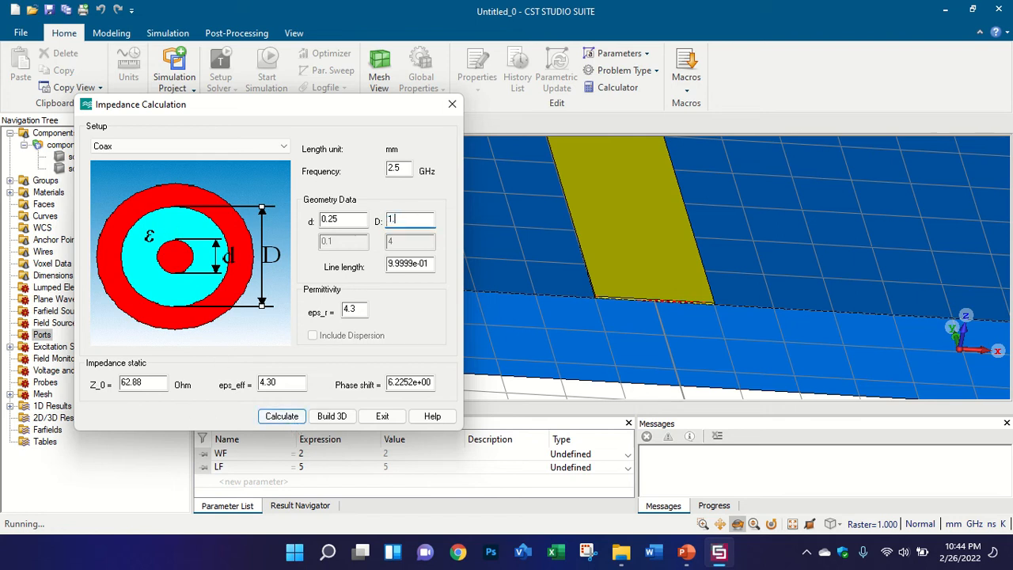
click(281, 415)
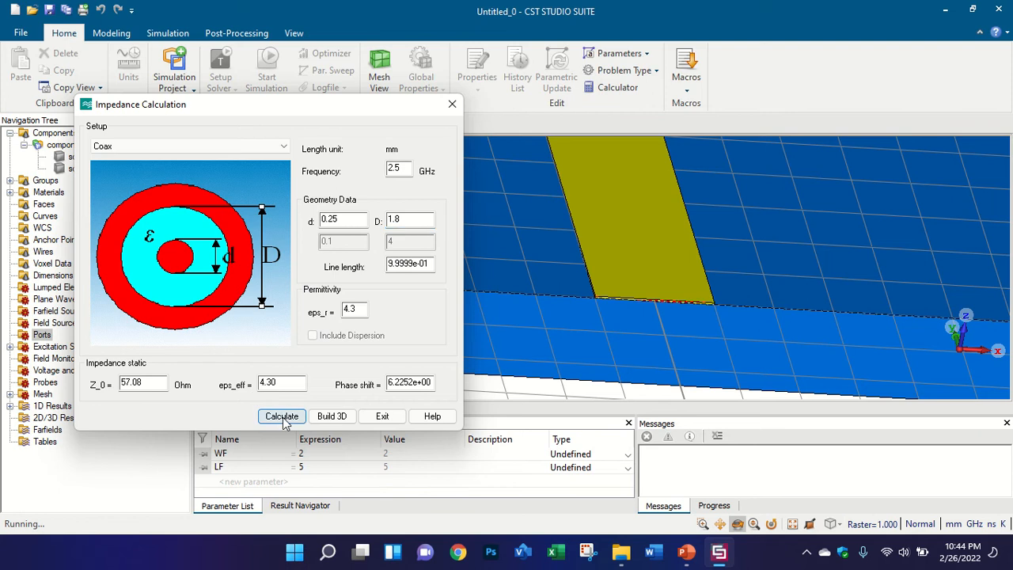
Step: Tune the coax outer diameter D towards 50 Ohm by calculating with 1.5, 1.4 and finally 1.45 mm
double_click(404, 221)
text(1.5)
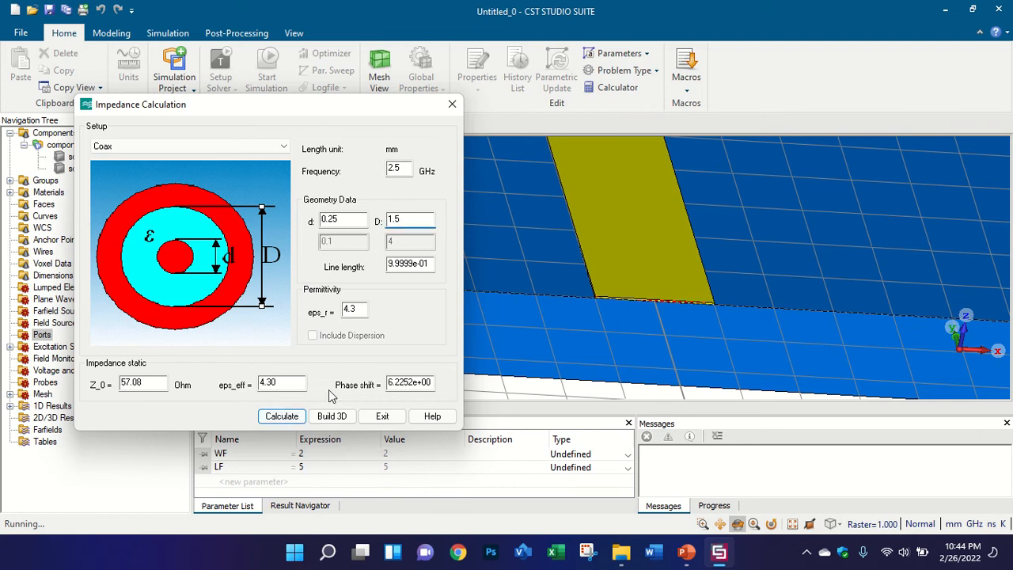
click(293, 417)
click(413, 219)
key(BackSpace)
text(4)
click(285, 416)
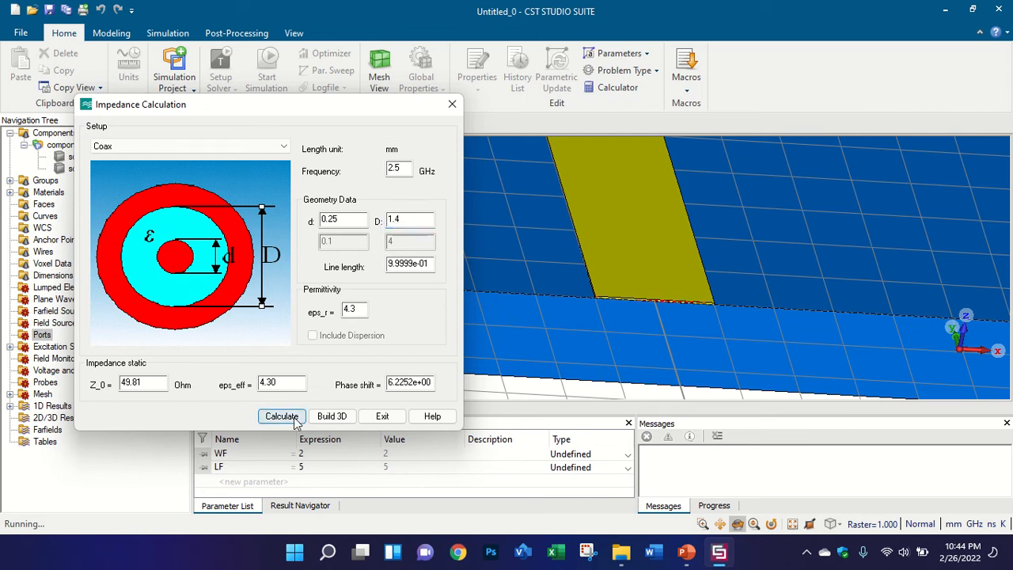
text(5)
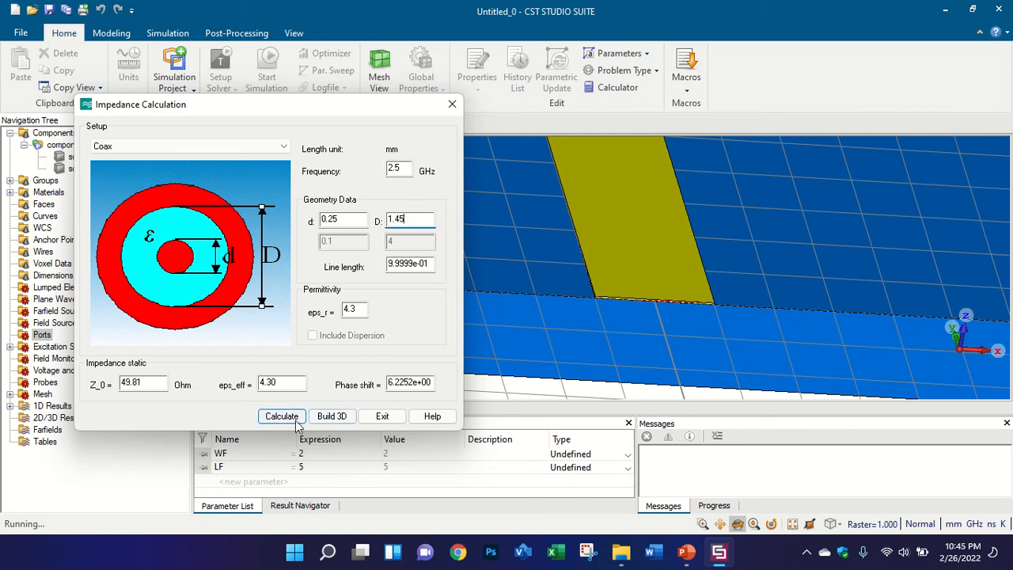
click(287, 416)
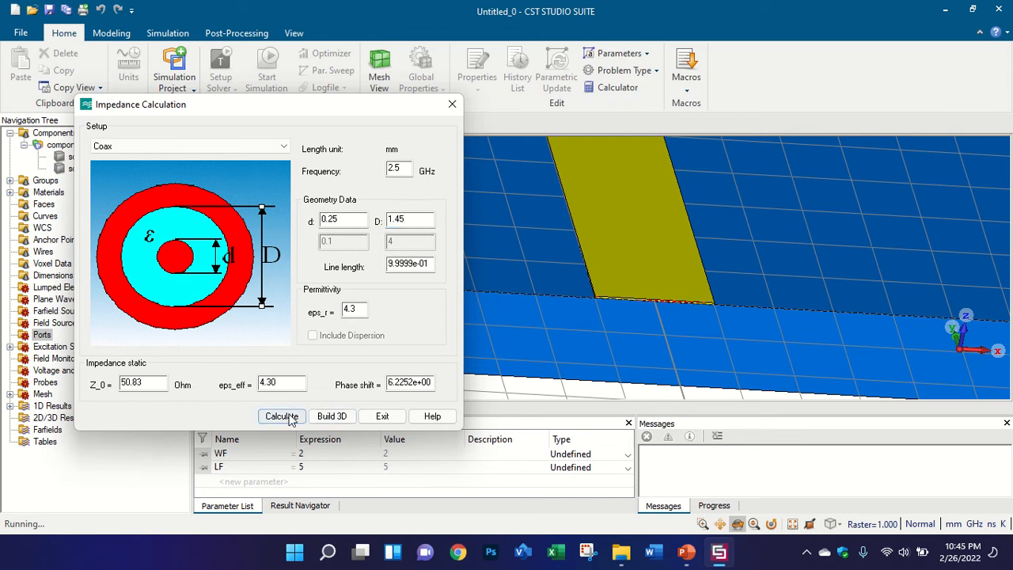
double_click(150, 384)
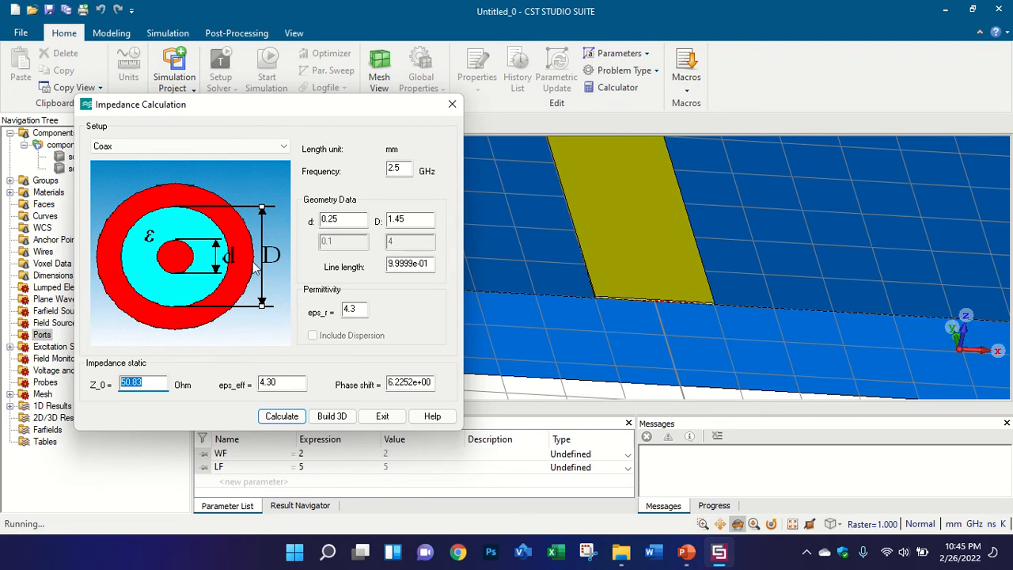
Step: Change the line type to Coplanar Waveguide and calculate its impedance with W at 1.2 mm and g at 0.2 mm
click(284, 147)
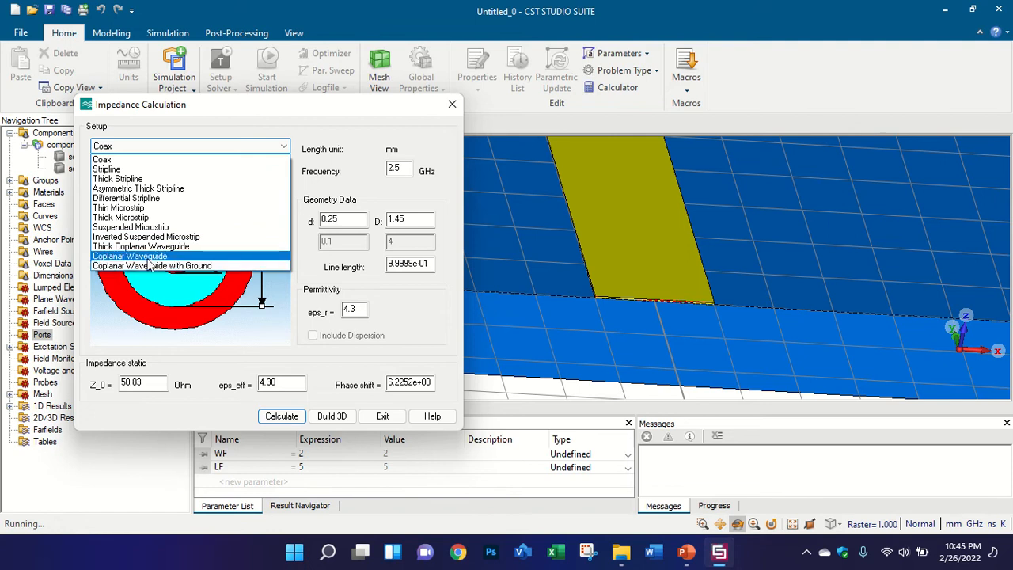
click(148, 258)
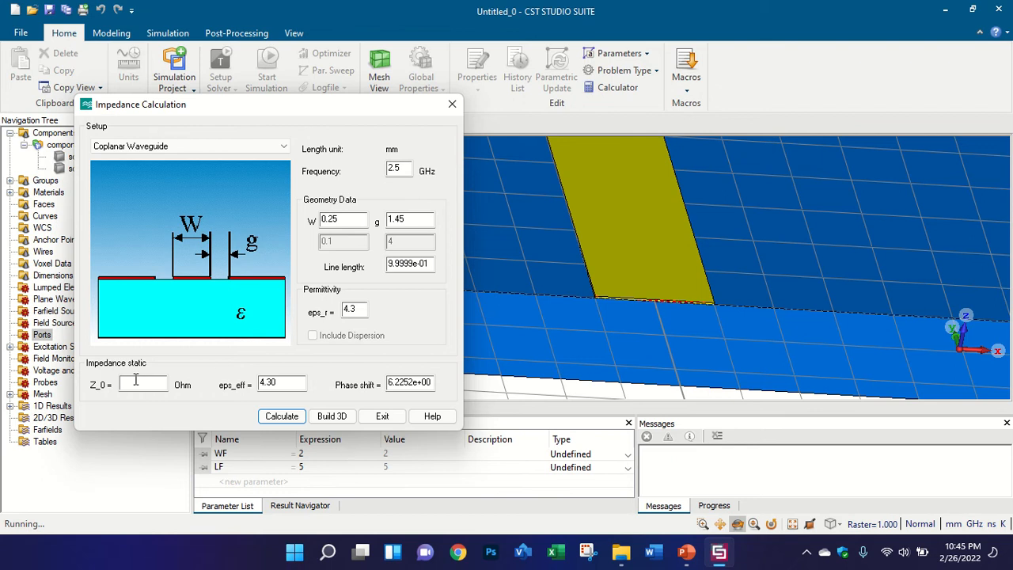
click(267, 416)
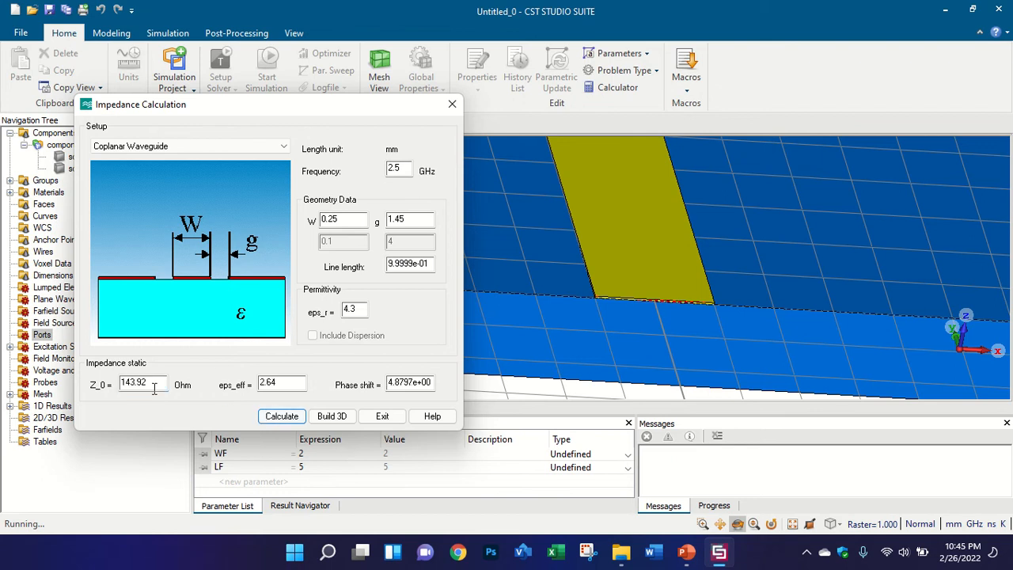
click(340, 224)
double_click(342, 222)
text(1.2)
double_click(426, 221)
text(0.2)
click(285, 413)
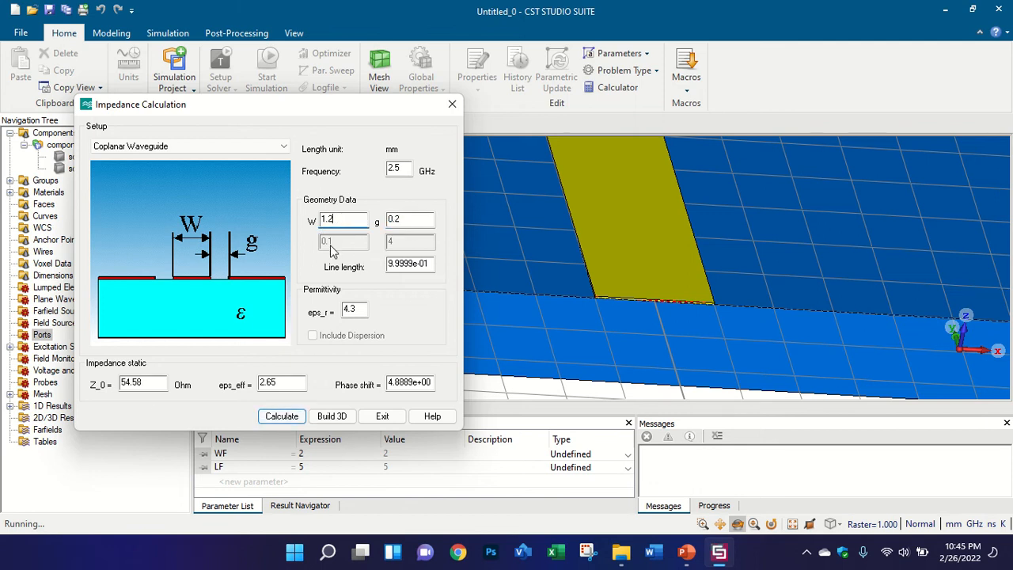
Step: Tune the coplanar strip width W towards 50 Ohm, calculating with values up to 1.7 mm and finally 1.65 mm
text(5)
click(286, 415)
click(349, 222)
click(286, 415)
click(353, 223)
text(7)
click(283, 416)
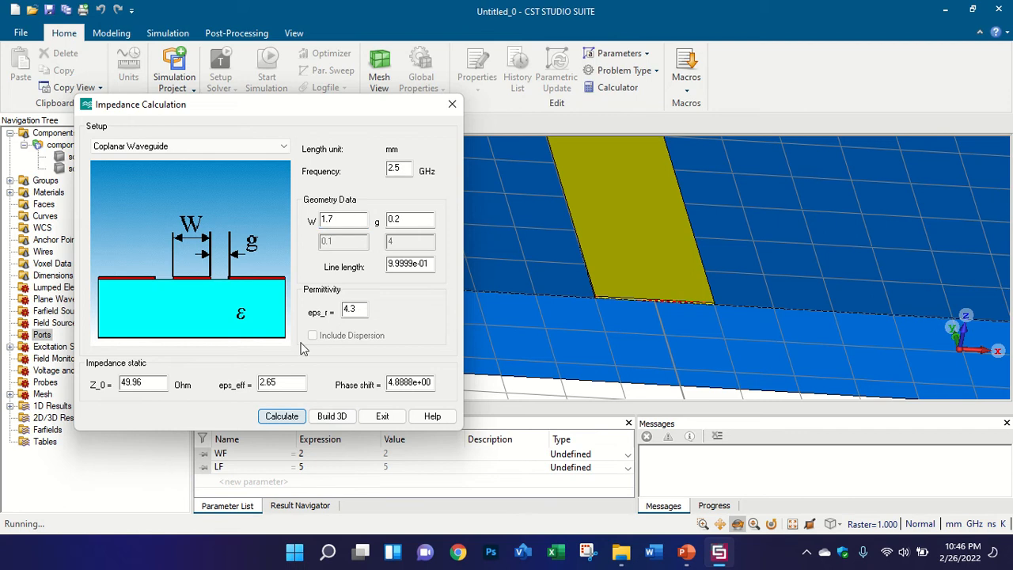
click(344, 220)
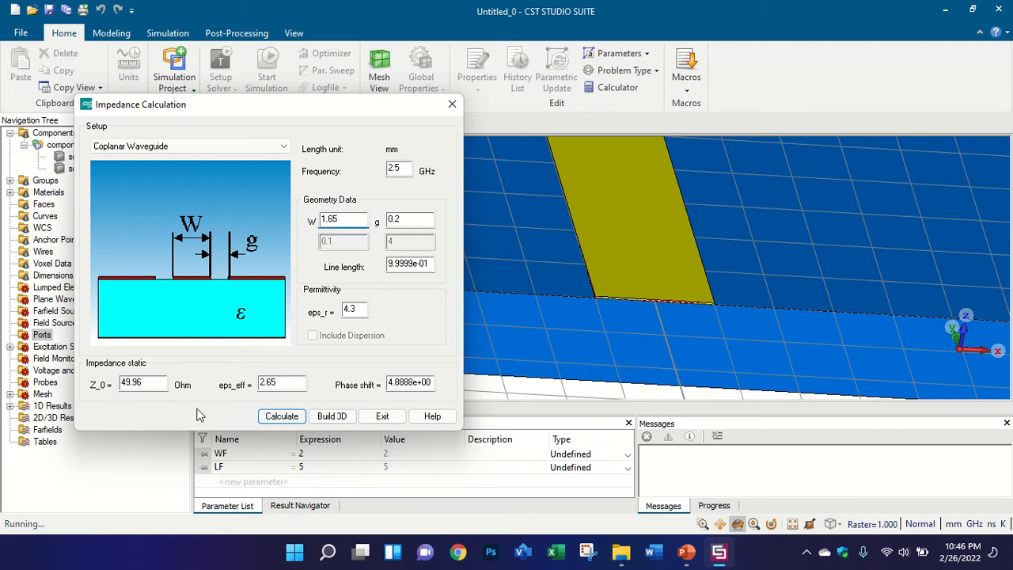
click(272, 417)
double_click(147, 383)
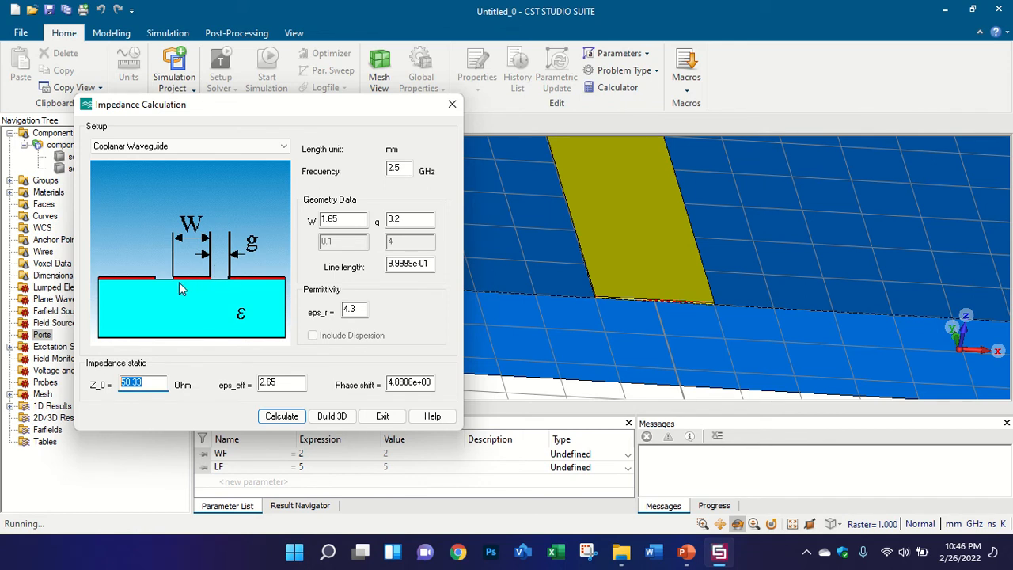
drag(358, 218, 293, 217)
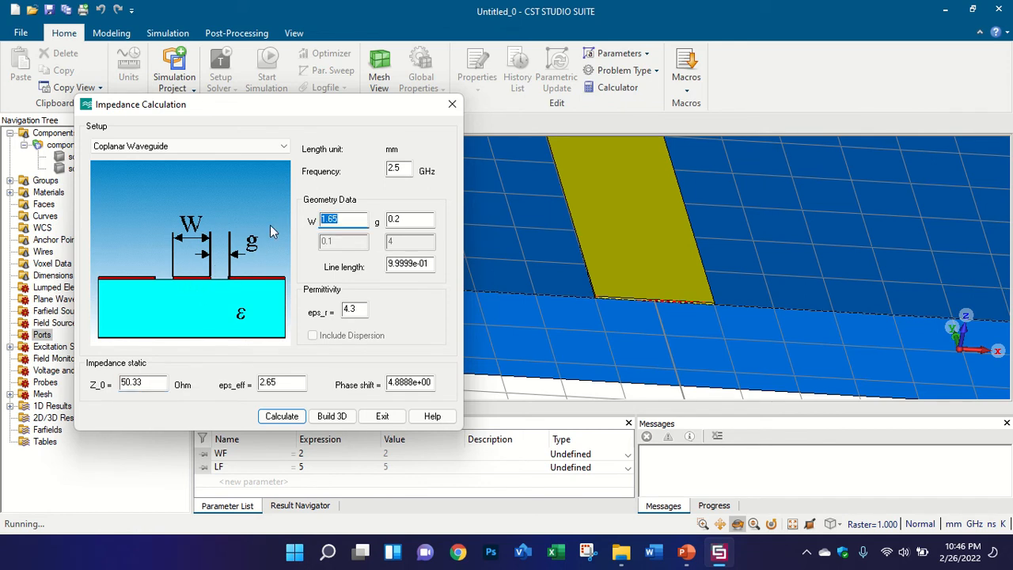
Step: Look through the calculator's other line types, including Stripline, Asymmetric Thick Stripline and Thin Microstrip, ending on Coplanar Waveguide with Ground
click(268, 146)
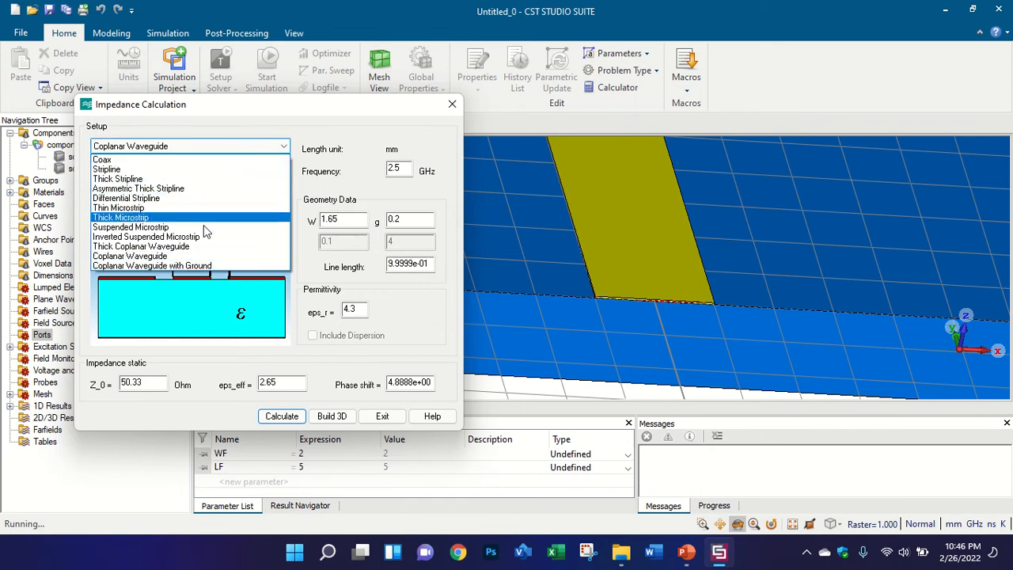
click(237, 266)
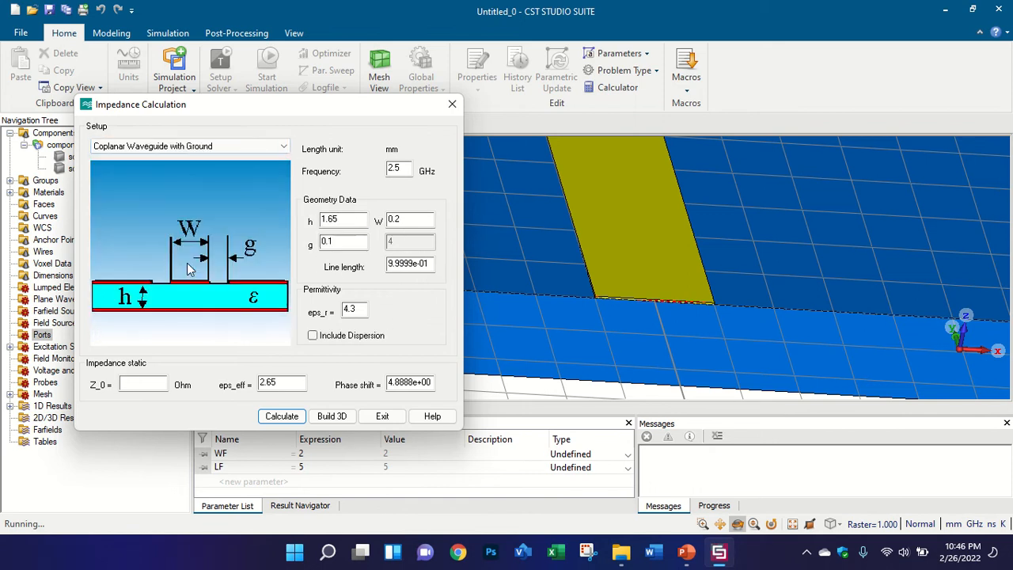
click(261, 145)
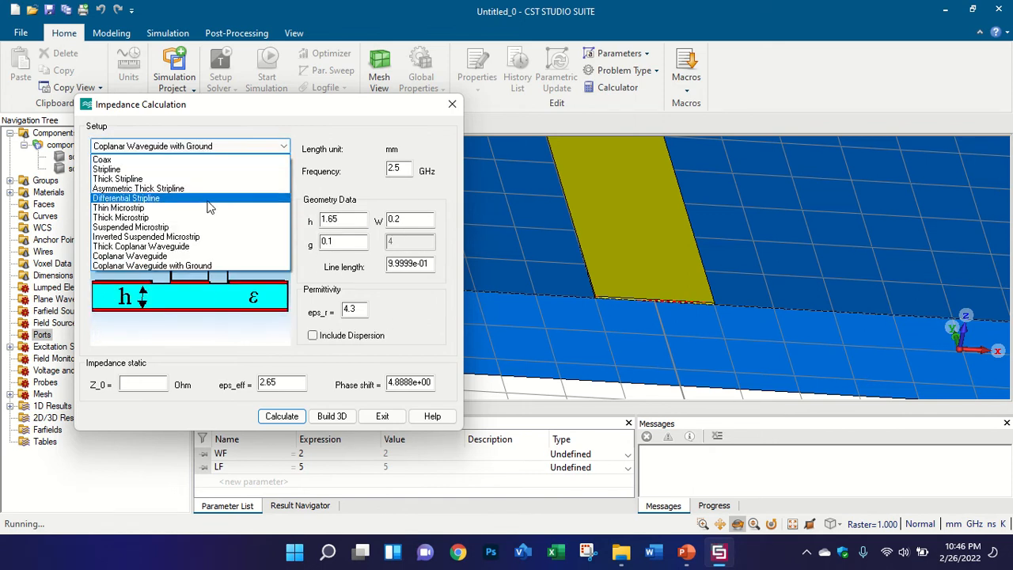
click(194, 169)
click(198, 147)
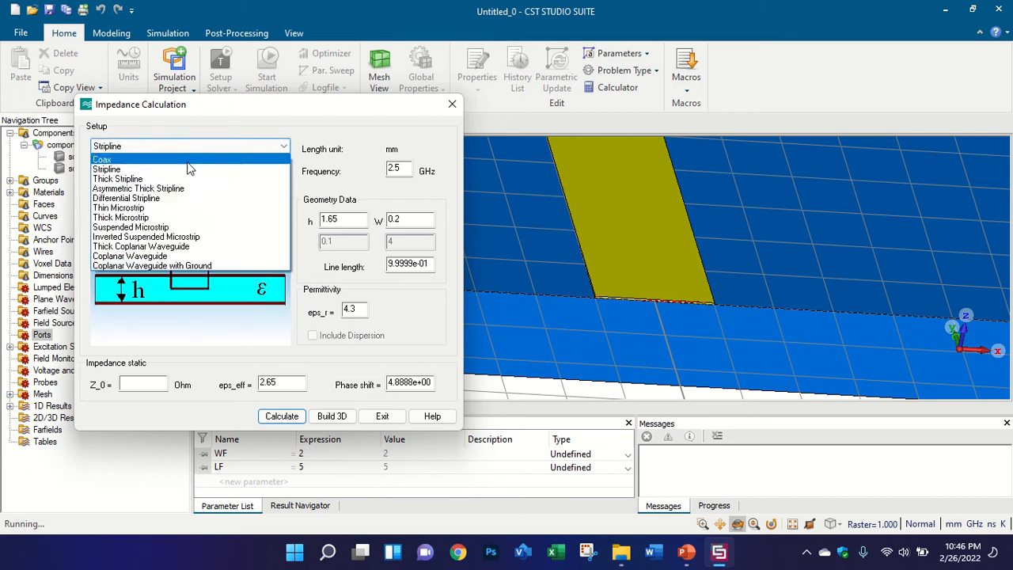
click(192, 161)
click(201, 147)
scroll(201, 155, up, 1)
click(170, 188)
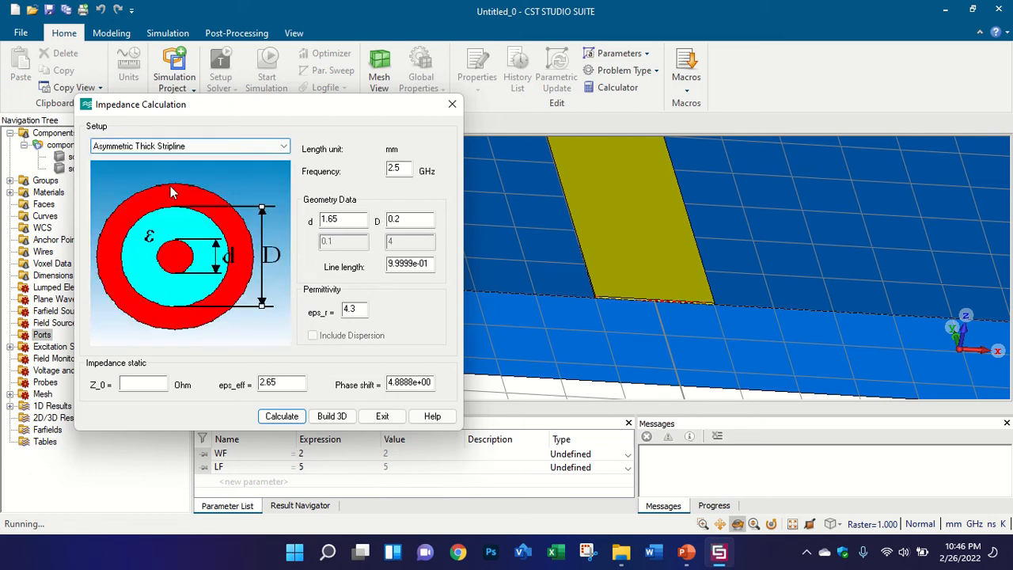
click(204, 148)
scroll(207, 150, up, 3)
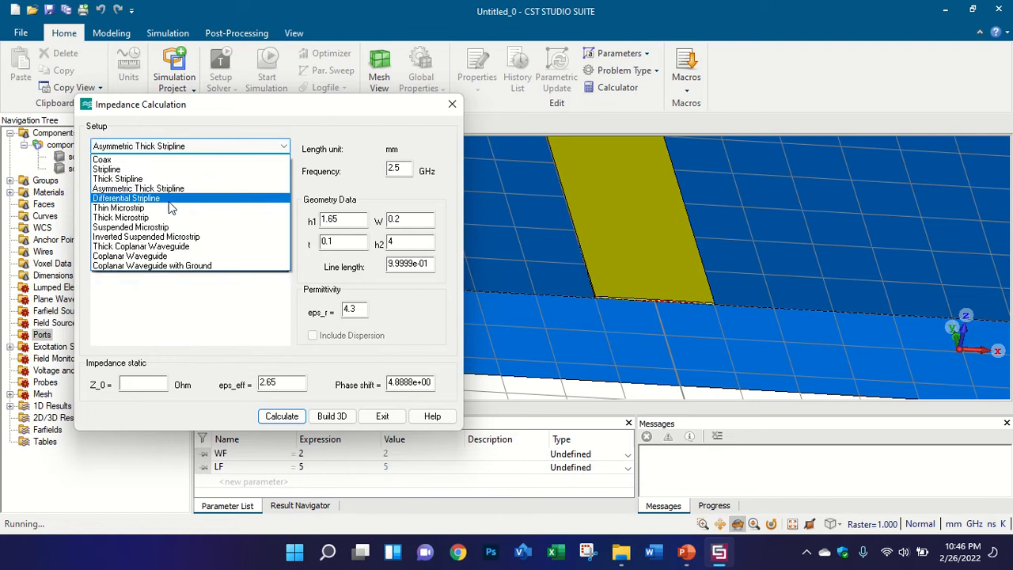
click(172, 188)
click(200, 147)
scroll(200, 159, up, 3)
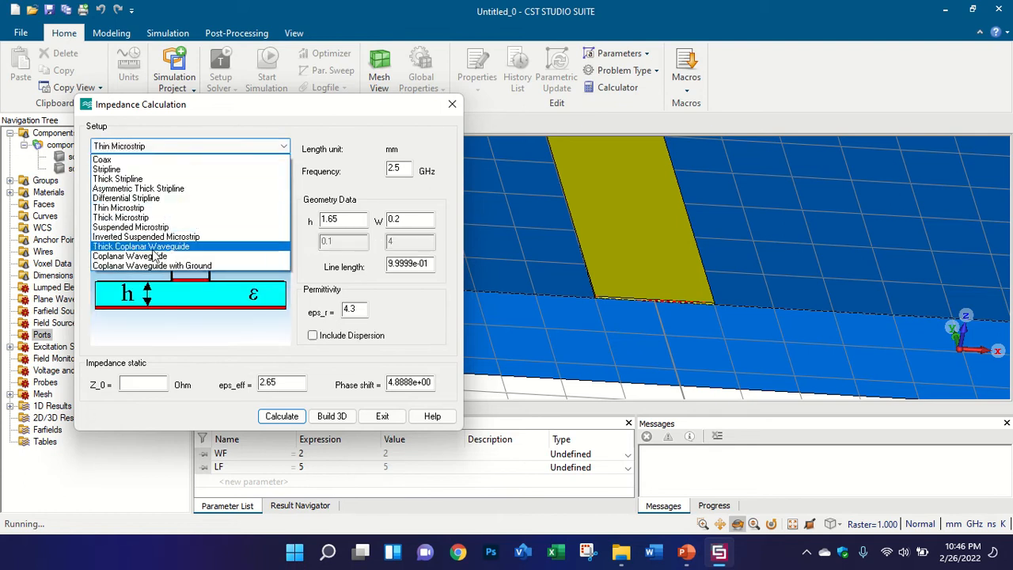
click(146, 265)
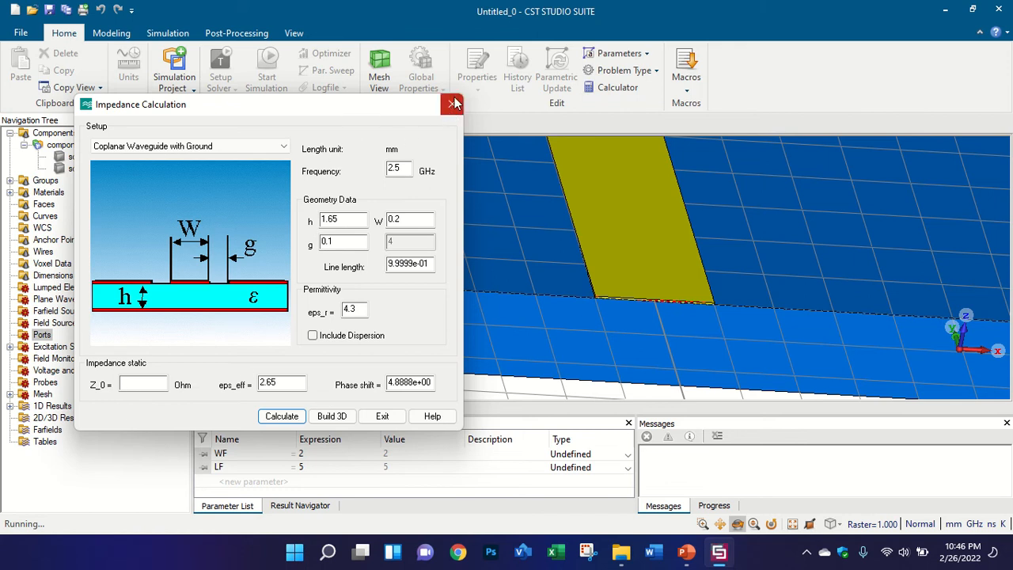
Step: Exit the impedance calculation and evaluate 3*3 in the built-in calculator
click(381, 417)
scroll(445, 278, down, 5)
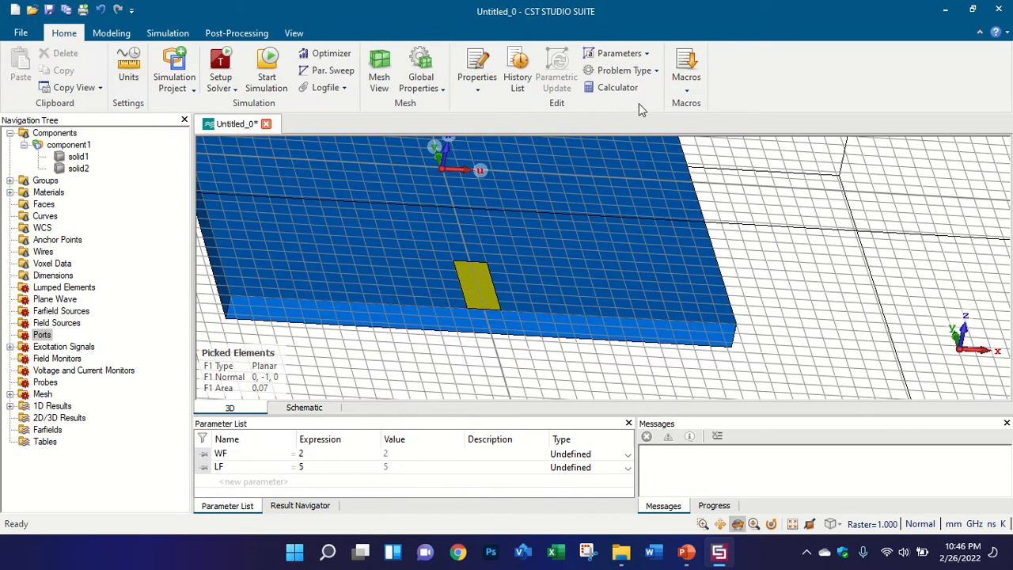
click(611, 87)
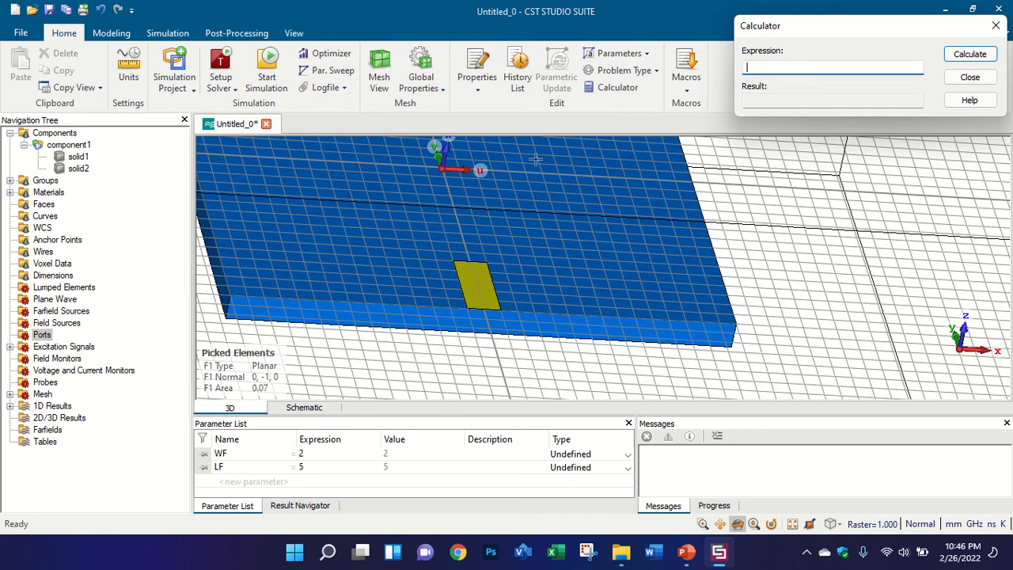
text(3*3)
click(969, 54)
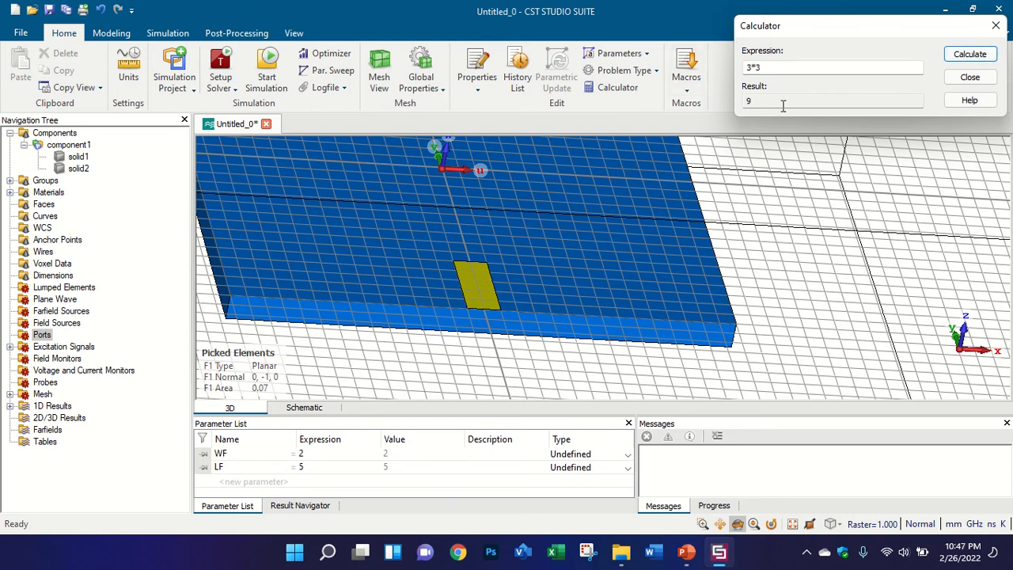
Step: Evaluate 2+2 in the calculator and close it
triple_click(770, 66)
text(2+2)
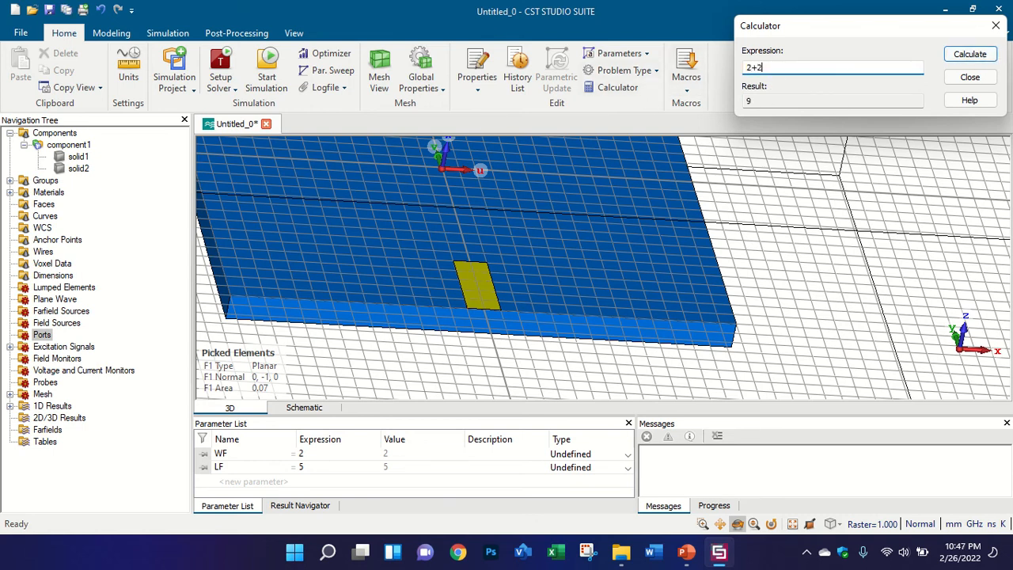
click(970, 53)
triple_click(765, 67)
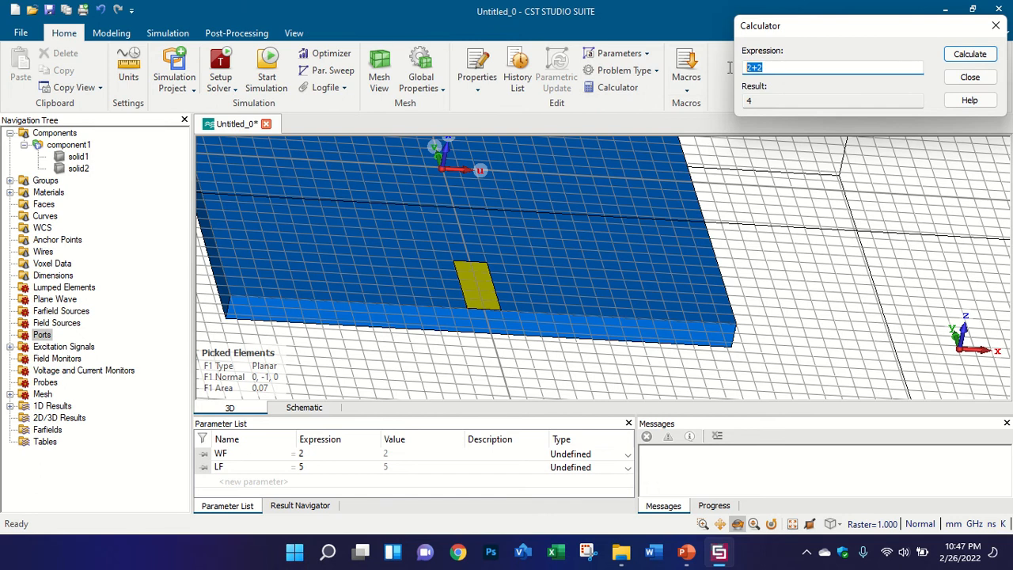
click(995, 29)
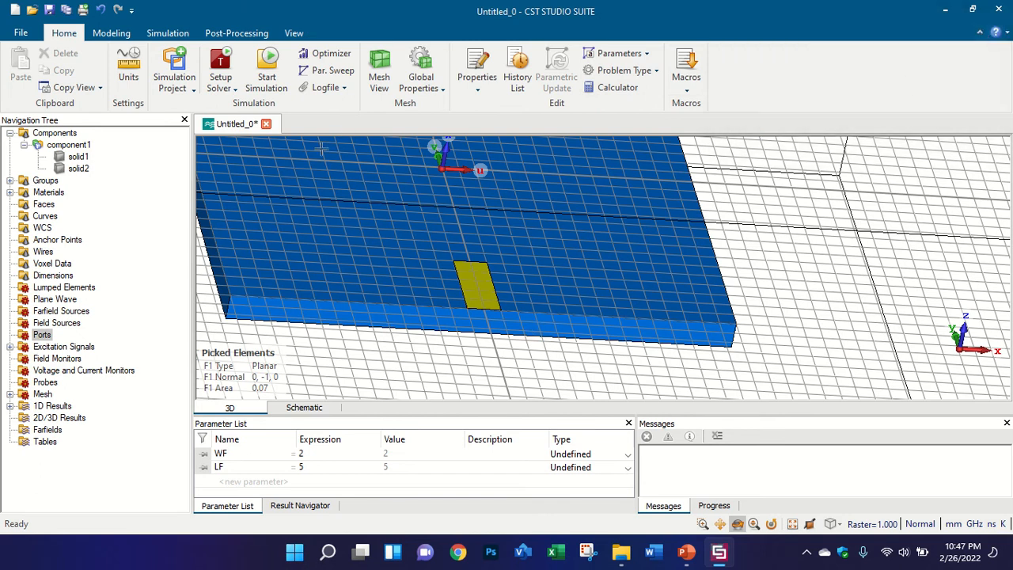
Step: Switch to the front view of the substrate and clear the picked feed-line face
click(127, 37)
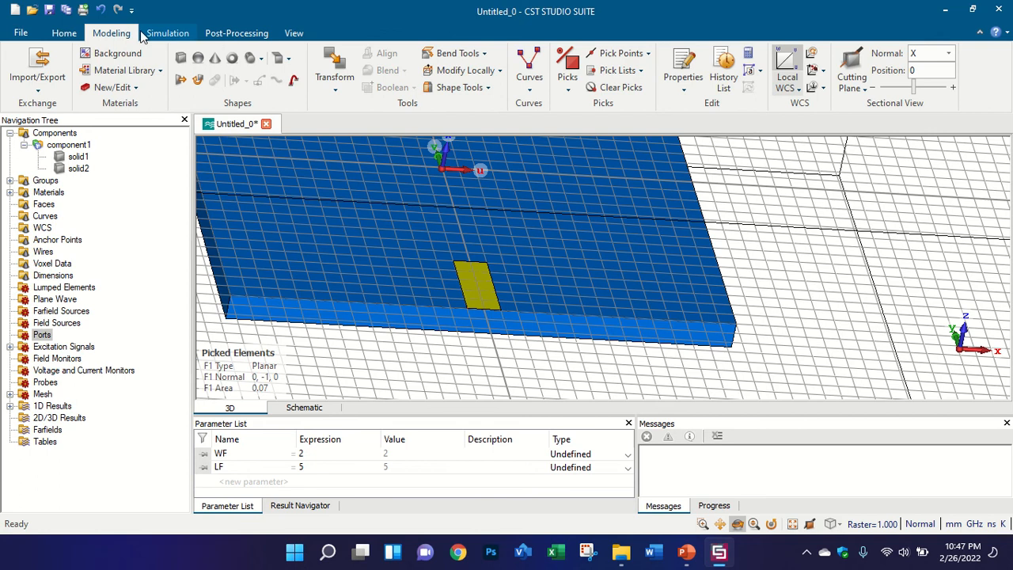
scroll(395, 287, down, 4)
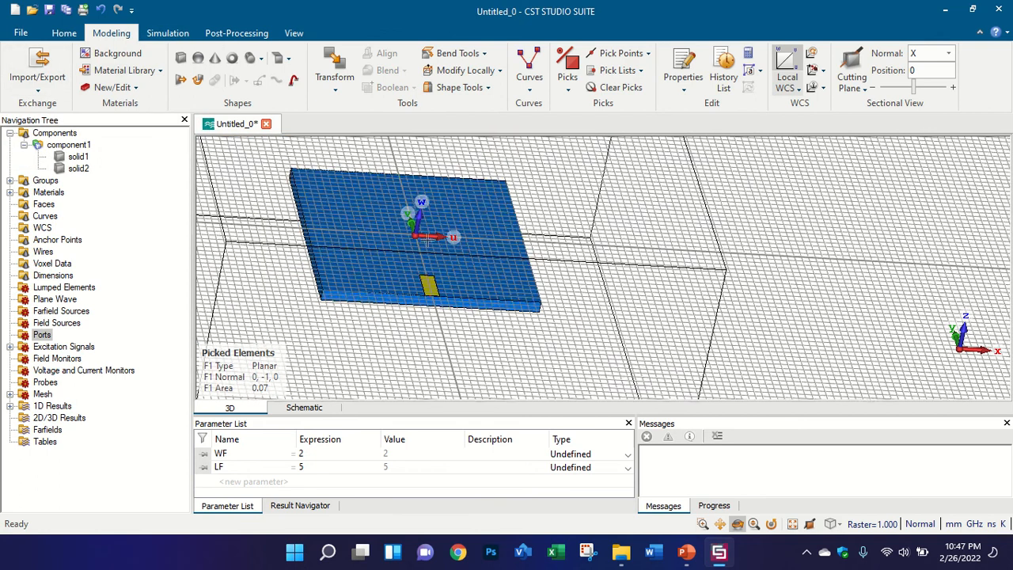
drag(402, 277, 433, 319)
key(5)
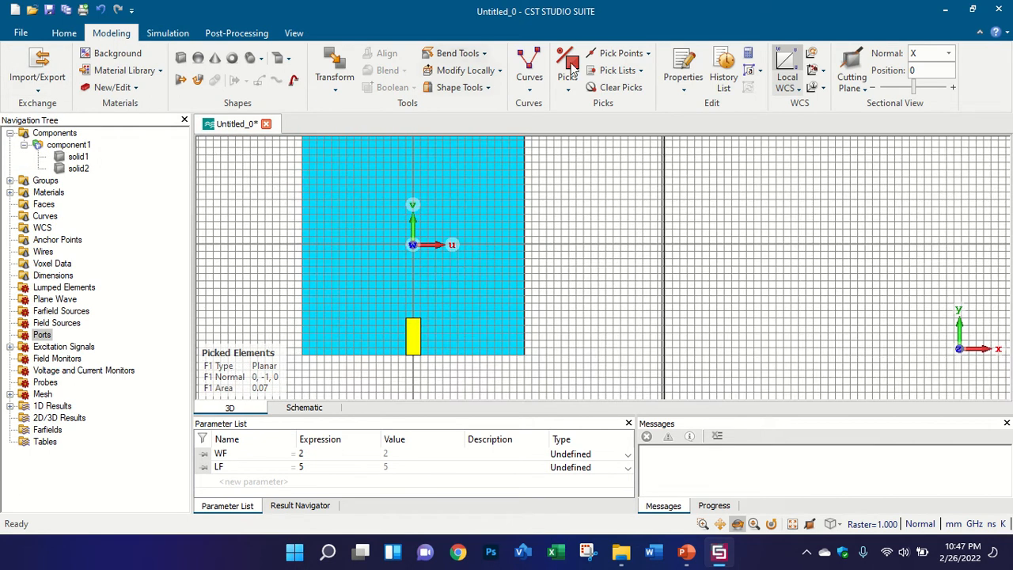
click(597, 89)
scroll(549, 260, down, 2)
scroll(500, 251, up, 3)
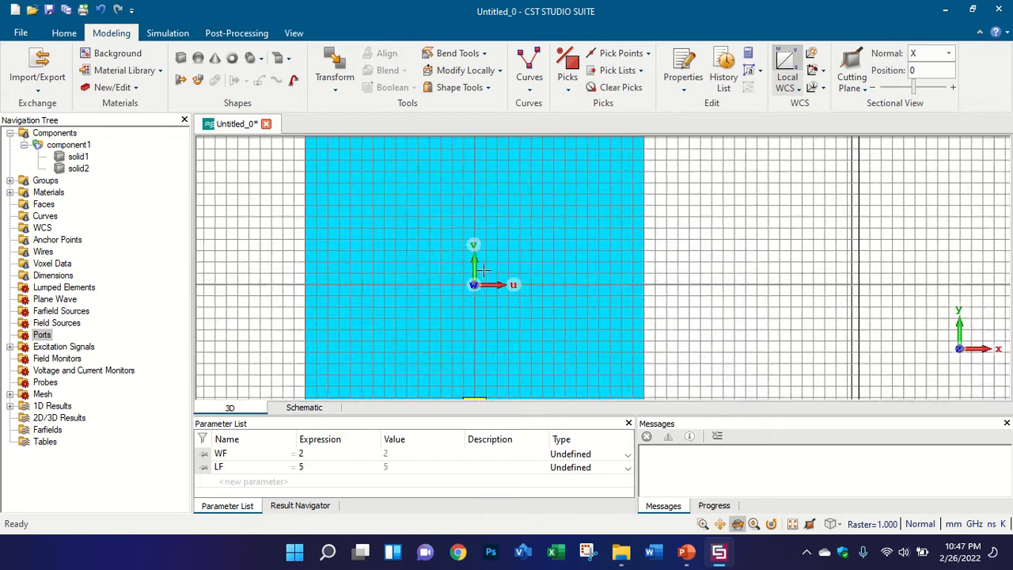
Step: Start a polygon curve on the substrate with its first point on the centre line near the upper edge, at about U 0, V 13.02
scroll(475, 257, down, 1)
scroll(477, 245, down, 2)
scroll(483, 212, up, 2)
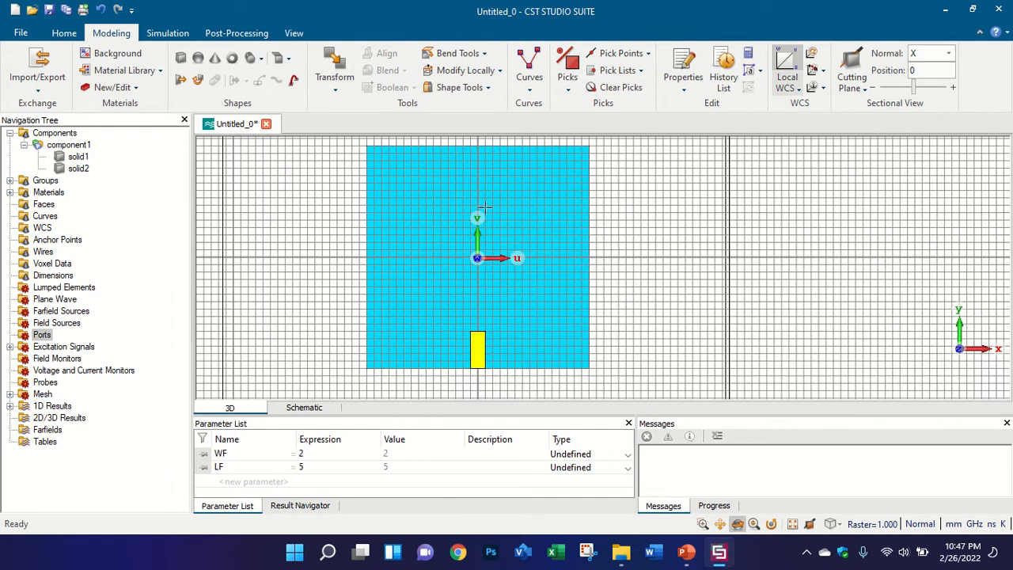
scroll(479, 172, up, 2)
scroll(464, 202, down, 2)
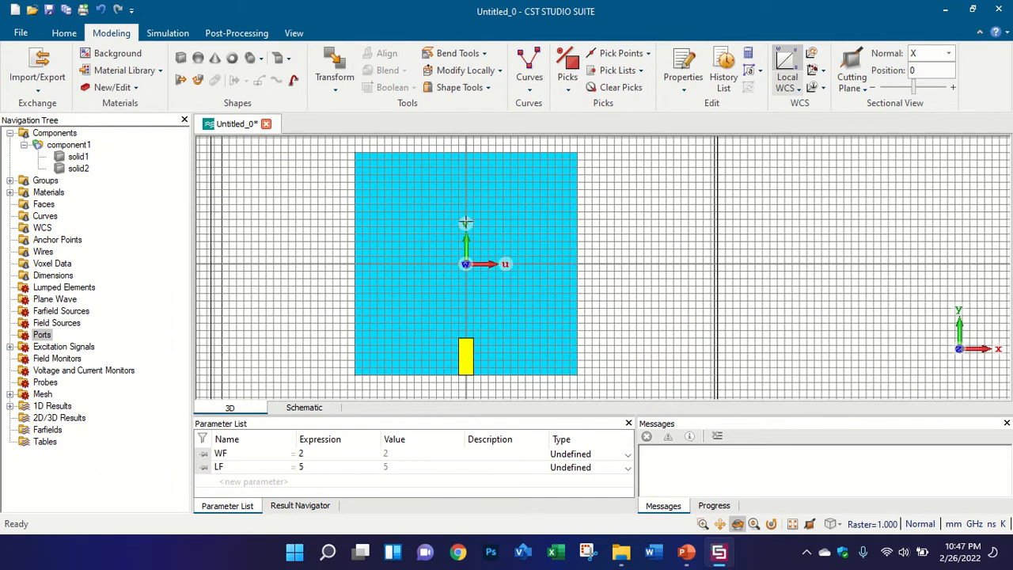
click(531, 67)
scroll(475, 186, up, 2)
scroll(457, 219, down, 2)
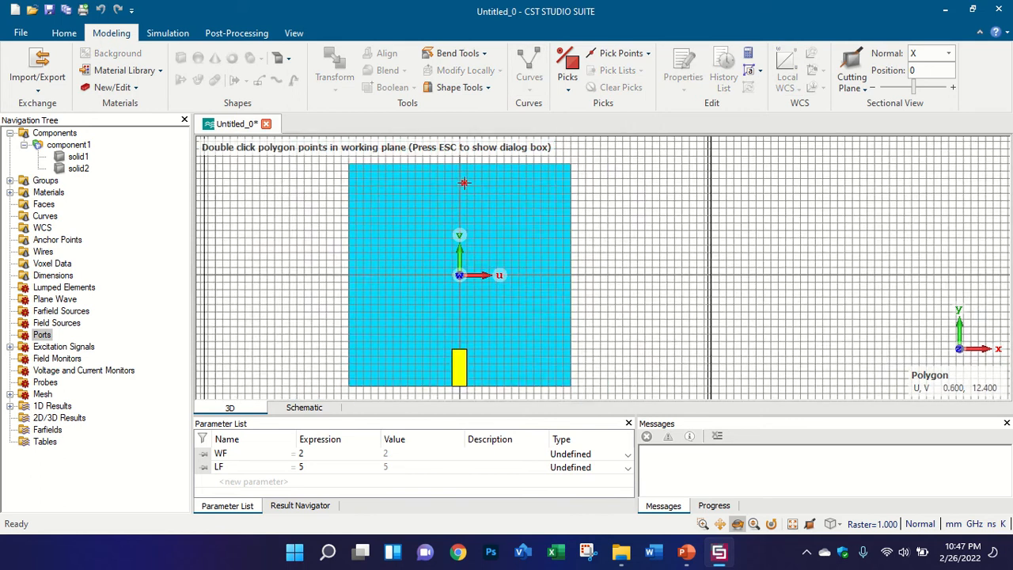
scroll(464, 184, up, 3)
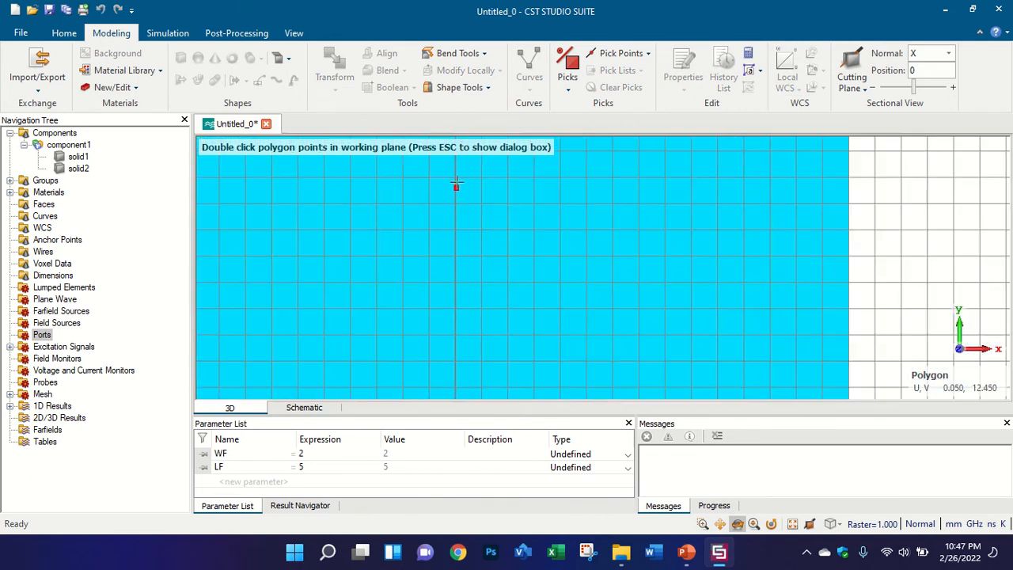
scroll(457, 238, up, 3)
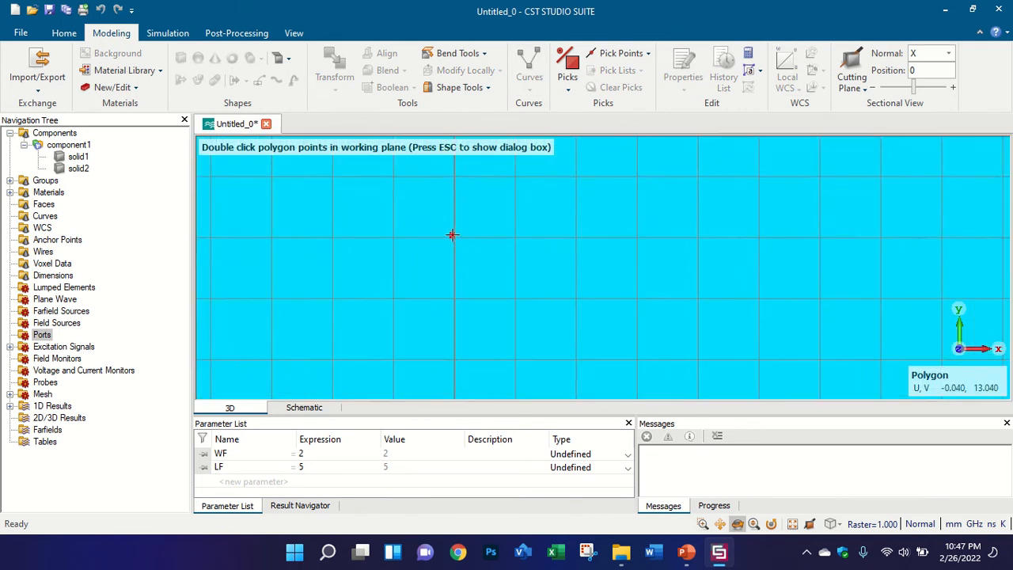
double_click(455, 236)
scroll(478, 238, down, 5)
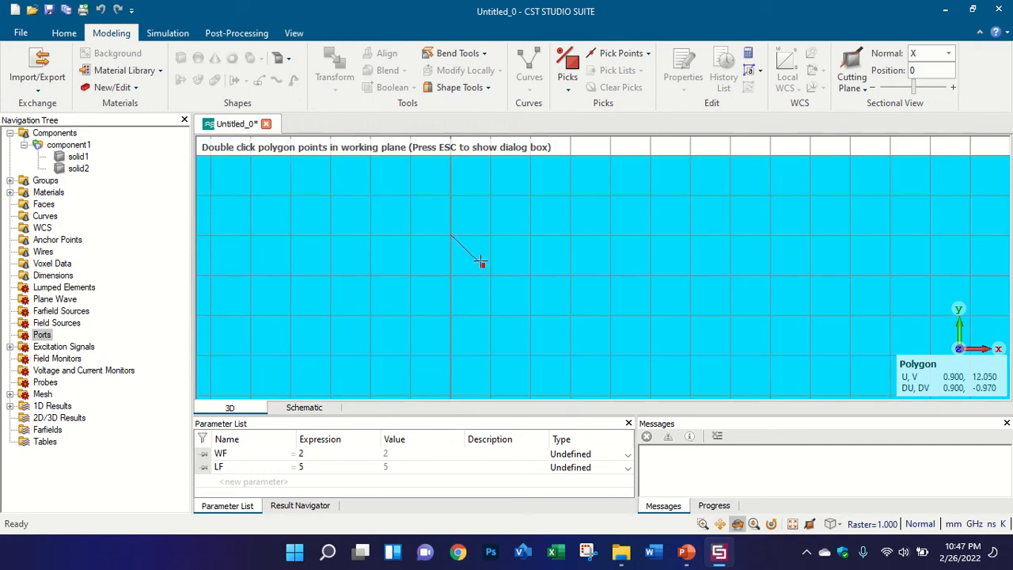
Step: Place the second polygon point near the substrate's upper left corner, at about U -13.1, V 10
scroll(432, 214, down, 5)
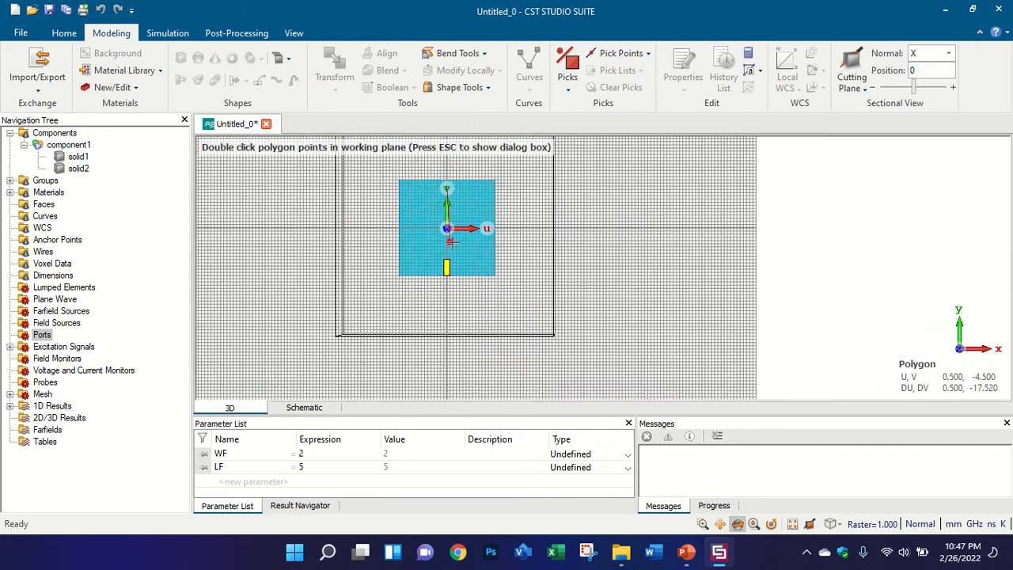
scroll(443, 226, up, 3)
scroll(428, 273, down, 3)
scroll(428, 273, up, 6)
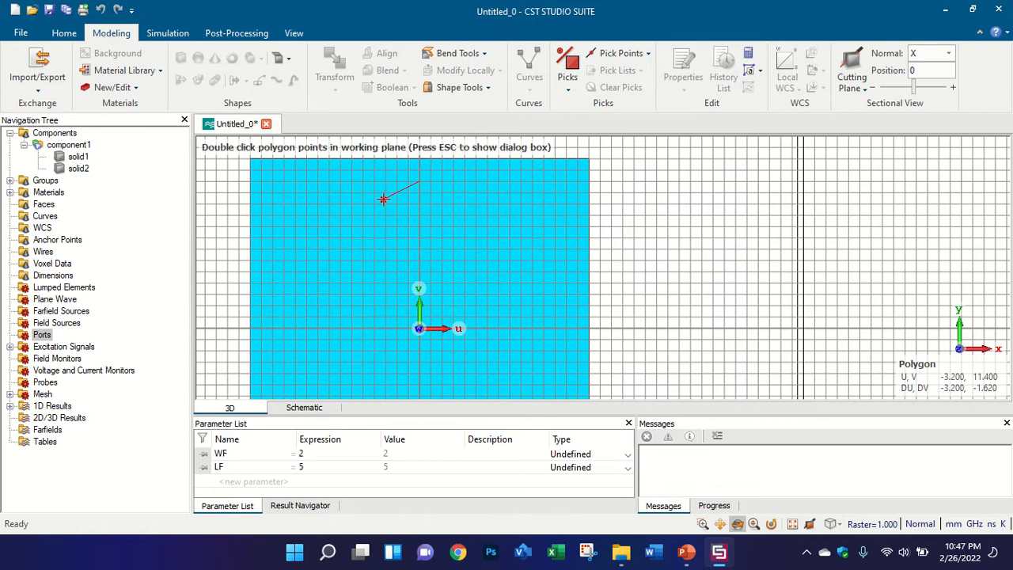
scroll(313, 196, up, 2)
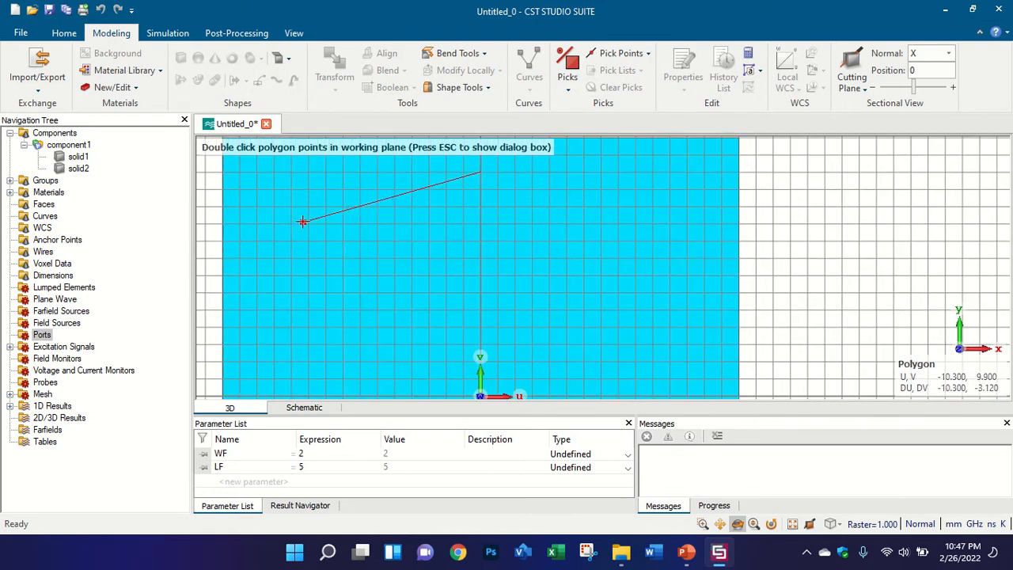
double_click(254, 224)
Step: Continue the polygon through about (-3, 3.1), (-3, -3.1), (-13, -12), the feed strip's upper corners at (-0.9, -9.9) and (1.1, -9.9), and (12.1, -12)
scroll(310, 255, down, 3)
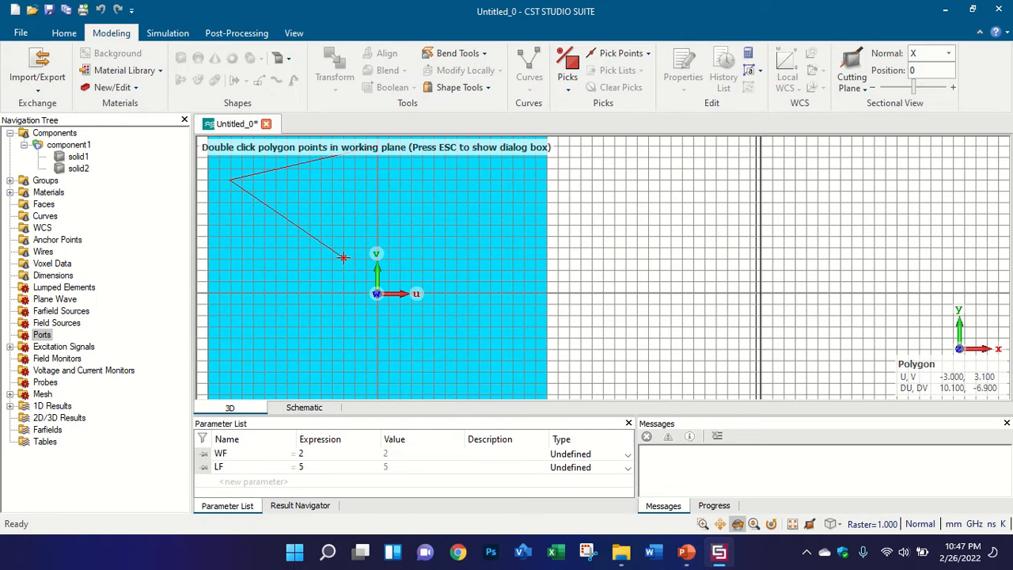
double_click(342, 257)
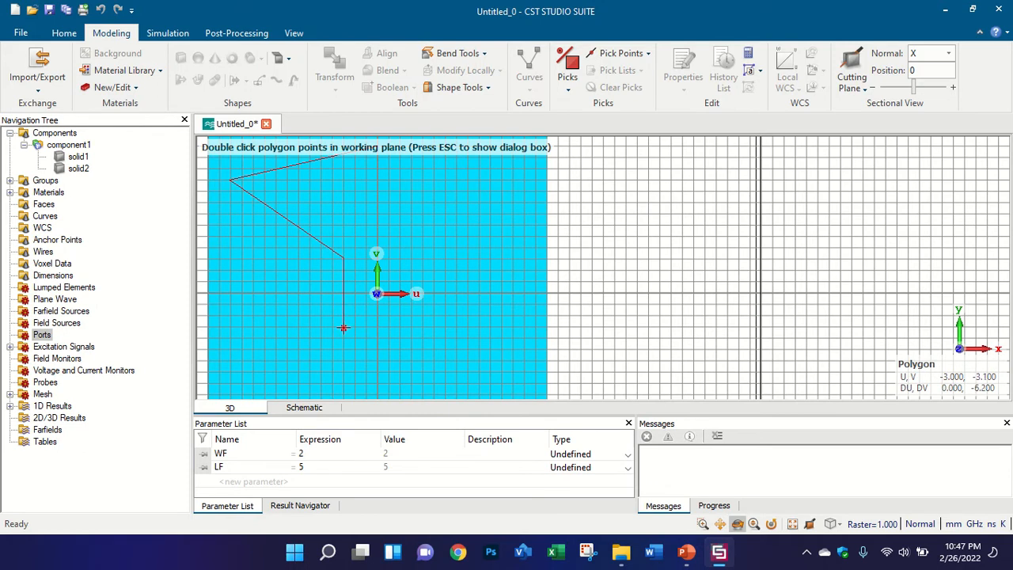
double_click(343, 326)
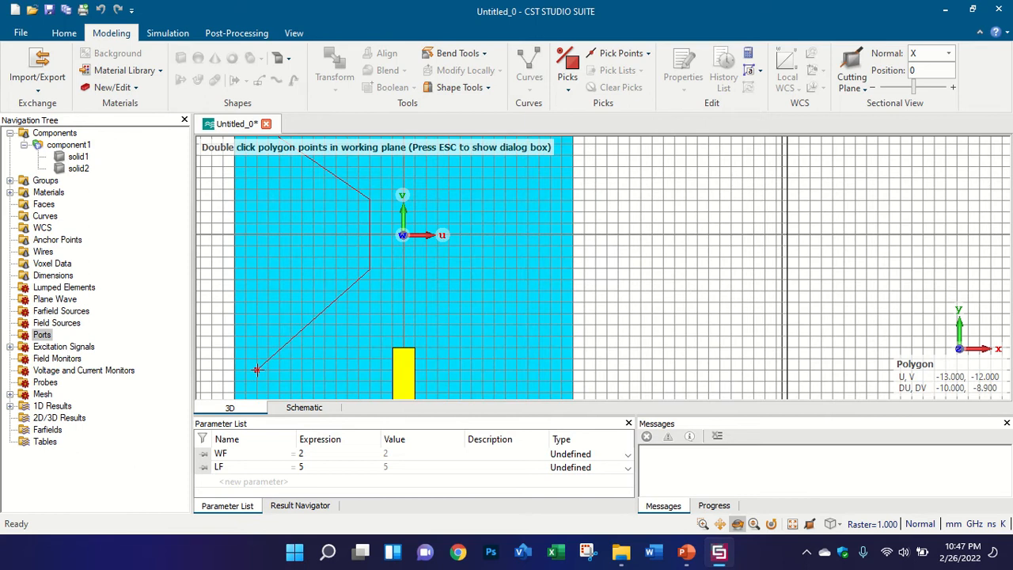
double_click(256, 370)
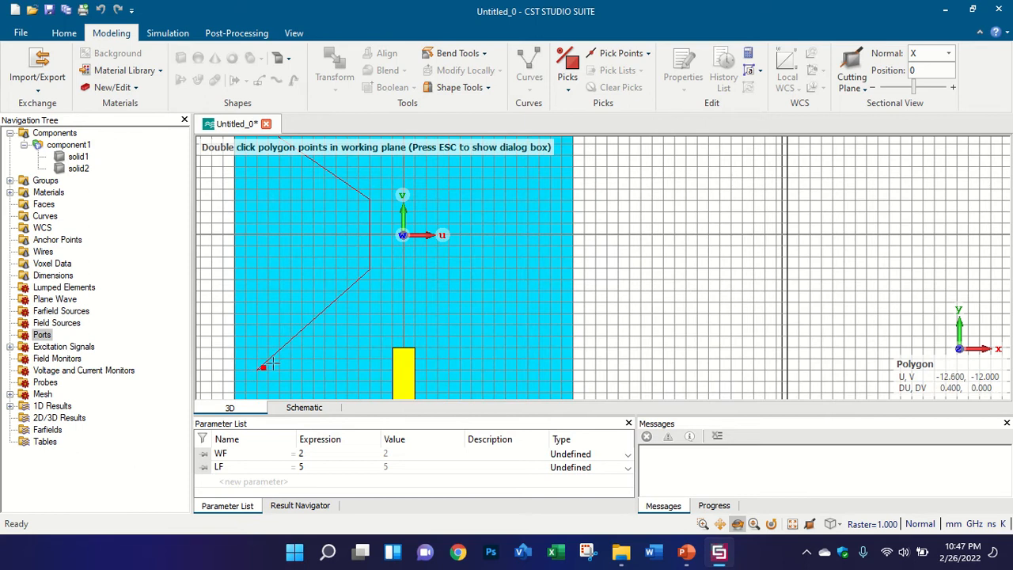
double_click(393, 346)
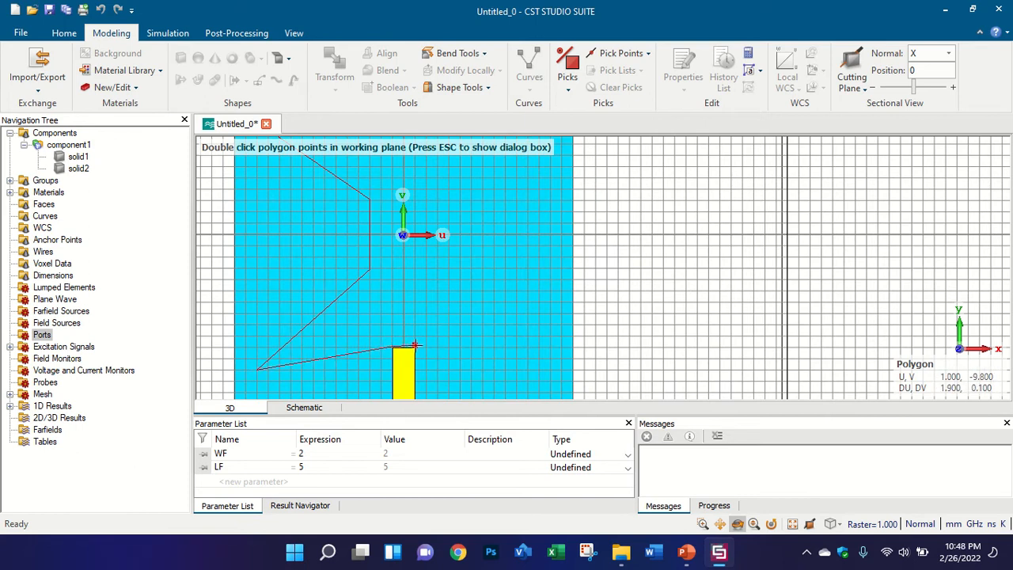
double_click(417, 346)
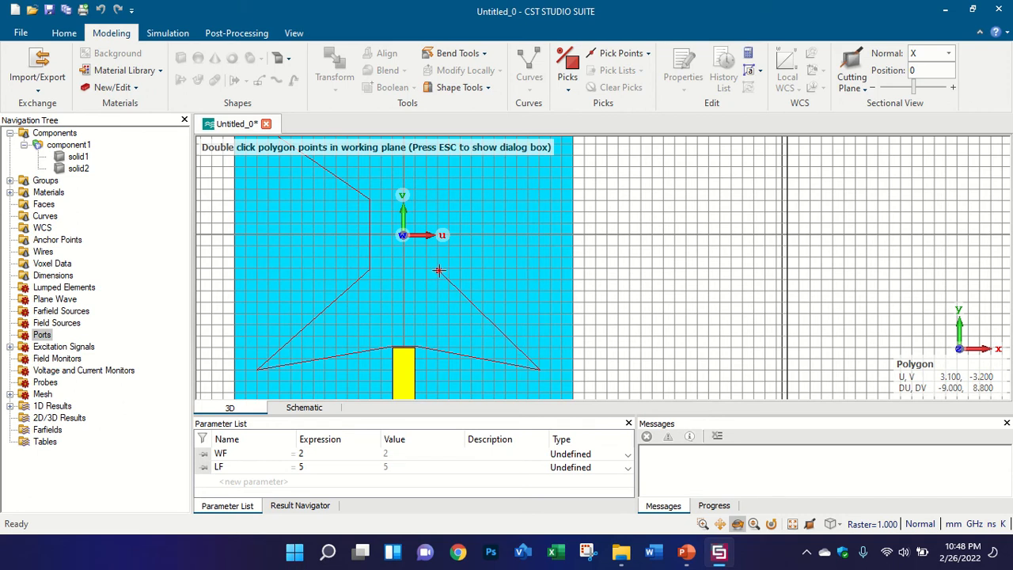
Step: Add the right-side polygon points at about (3.1, -3.2), (3, 3.1) and (14, 10.6), and close the outline at its start point (0, 13.02)
scroll(418, 277, down, 3)
scroll(406, 306, up, 3)
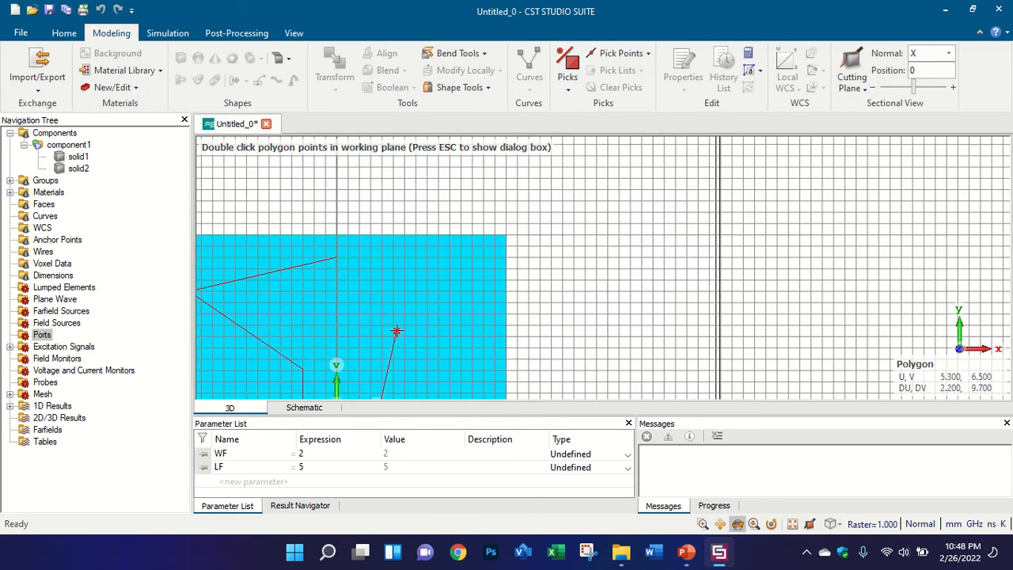
scroll(348, 348, down, 2)
scroll(378, 327, up, 3)
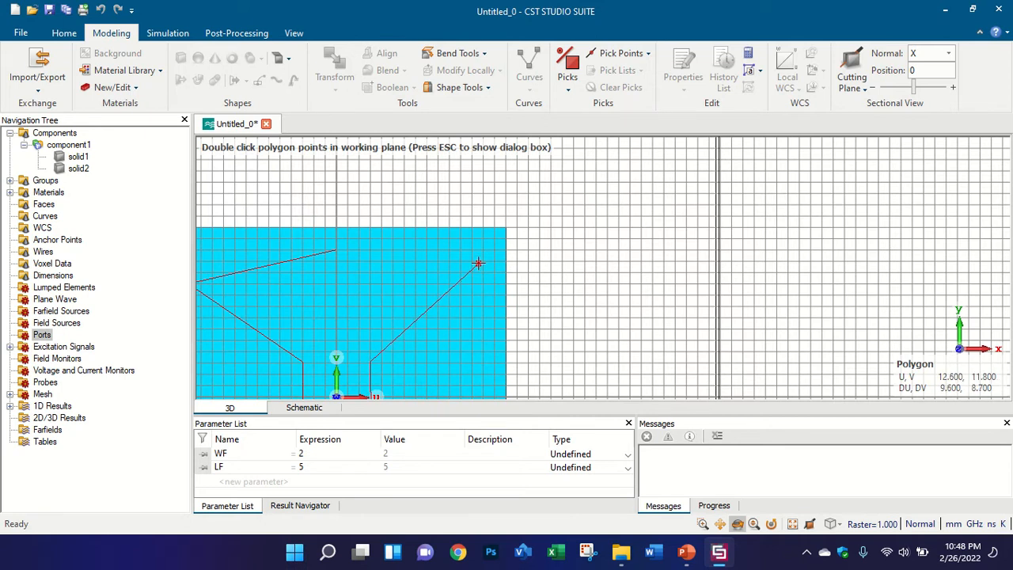
scroll(492, 283, down, 2)
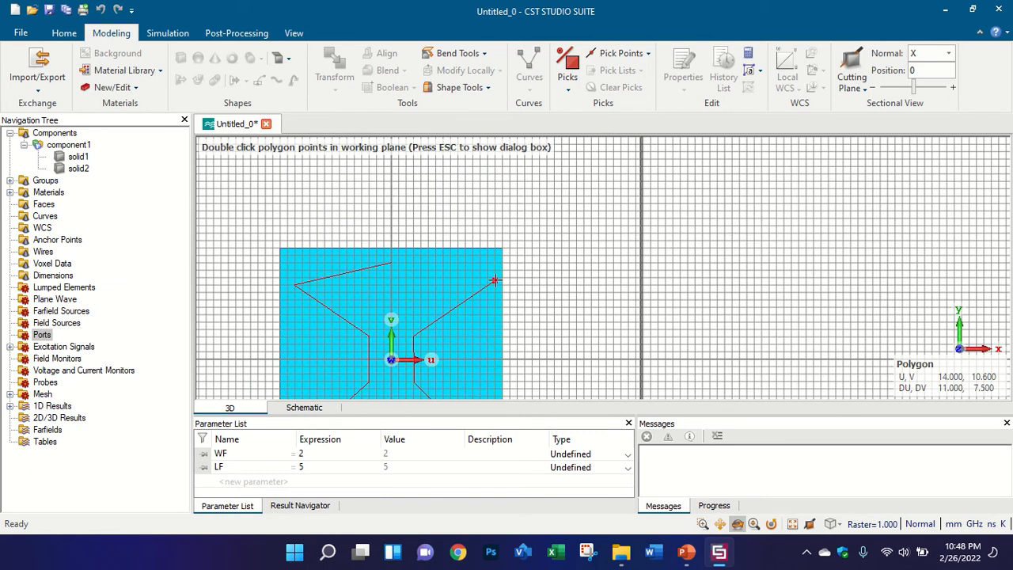
scroll(393, 269, up, 4)
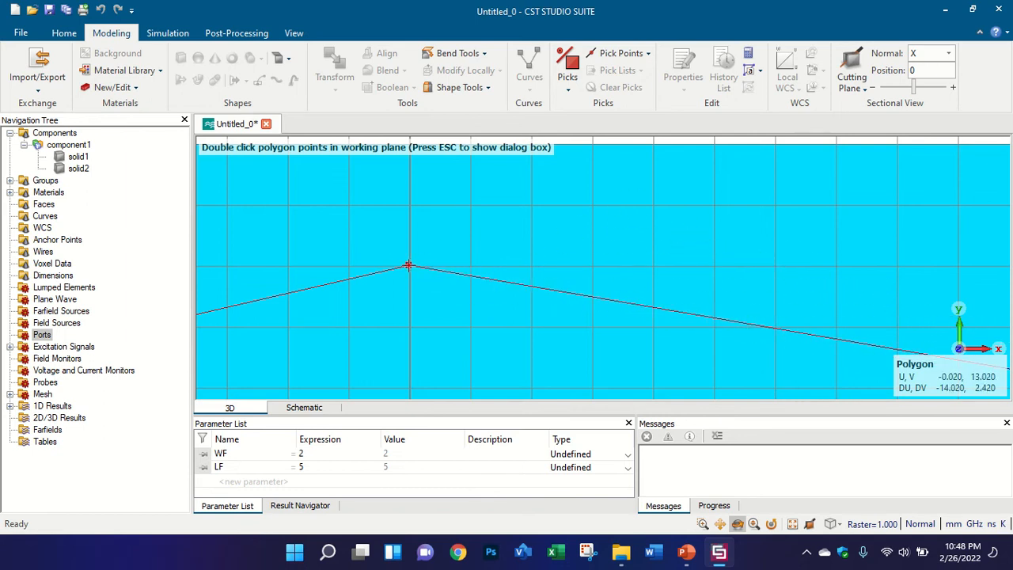
double_click(409, 266)
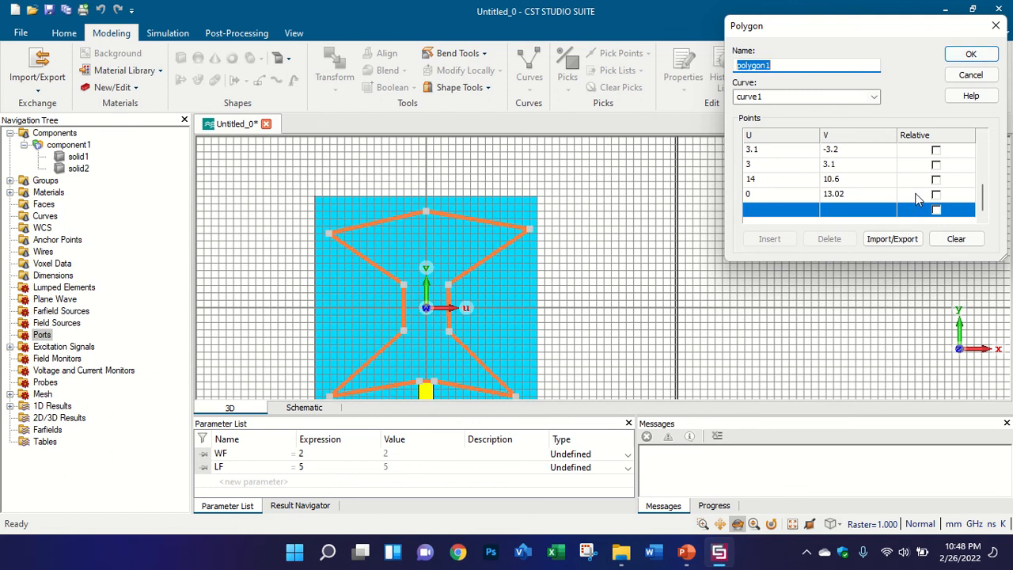
Step: Step through the polygon's point list to check each vertex's U and V coordinates against the outline, ending on the point (-3, 3.1)
click(911, 179)
key(Up)
key(Up)
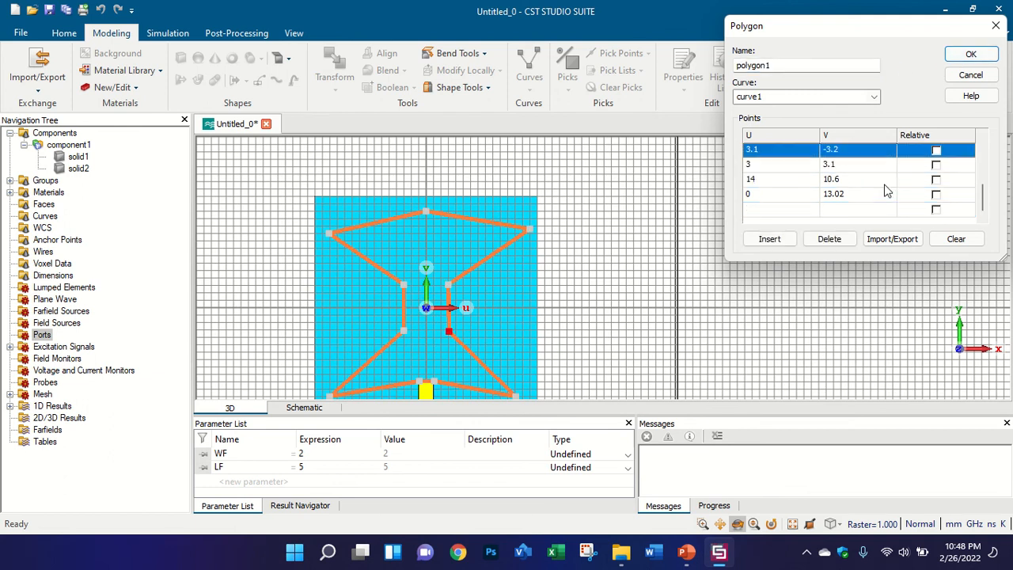
key(Up)
key(Up)
key(Up)
key(Up)
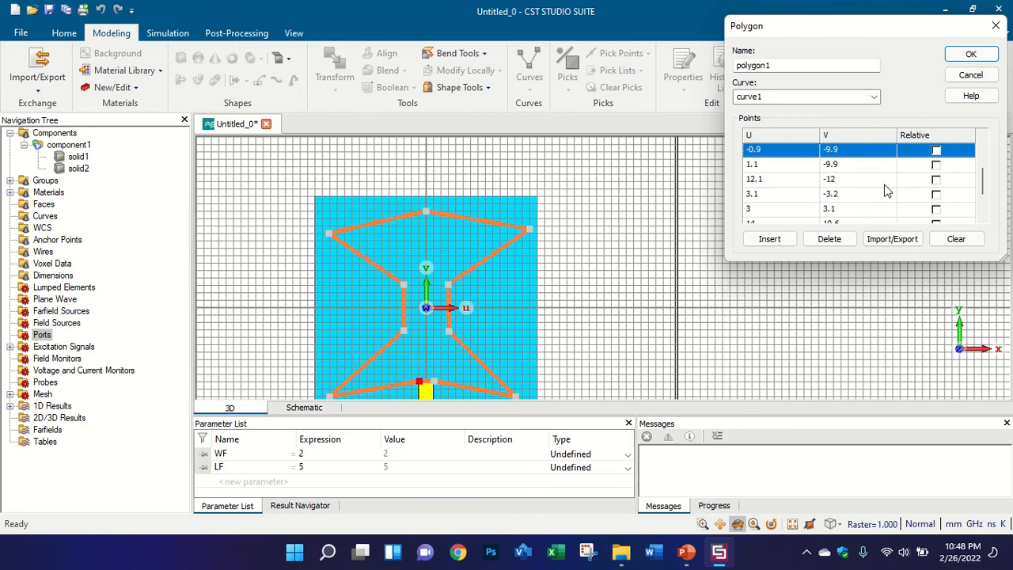
key(Down)
key(Up)
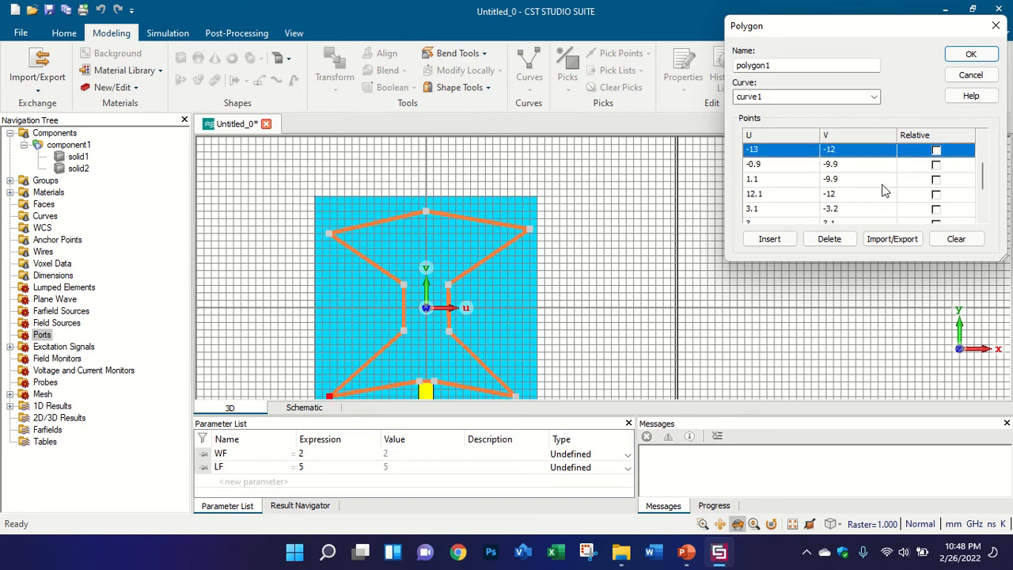
key(Up)
key(Up)
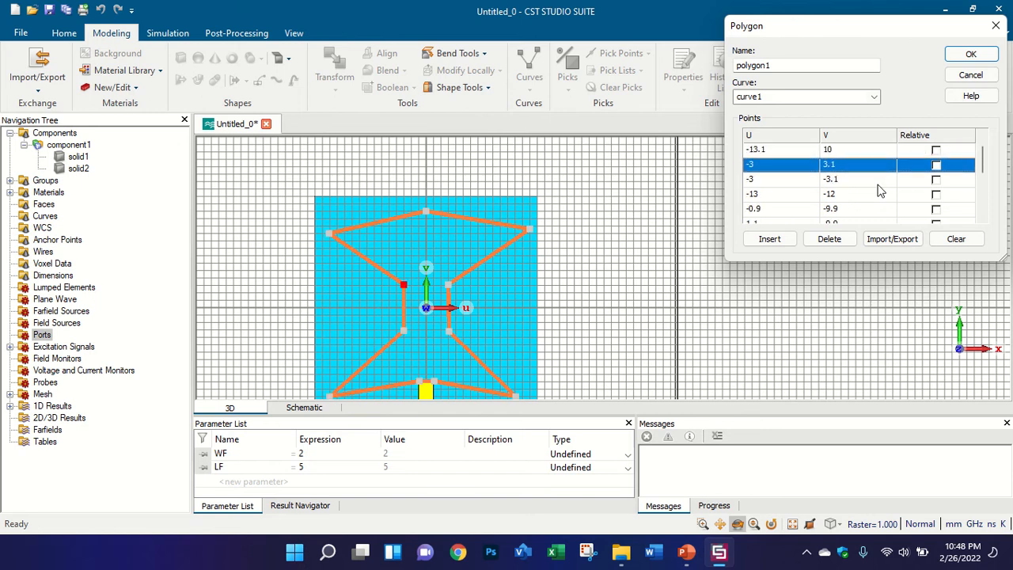
scroll(404, 284, up, 4)
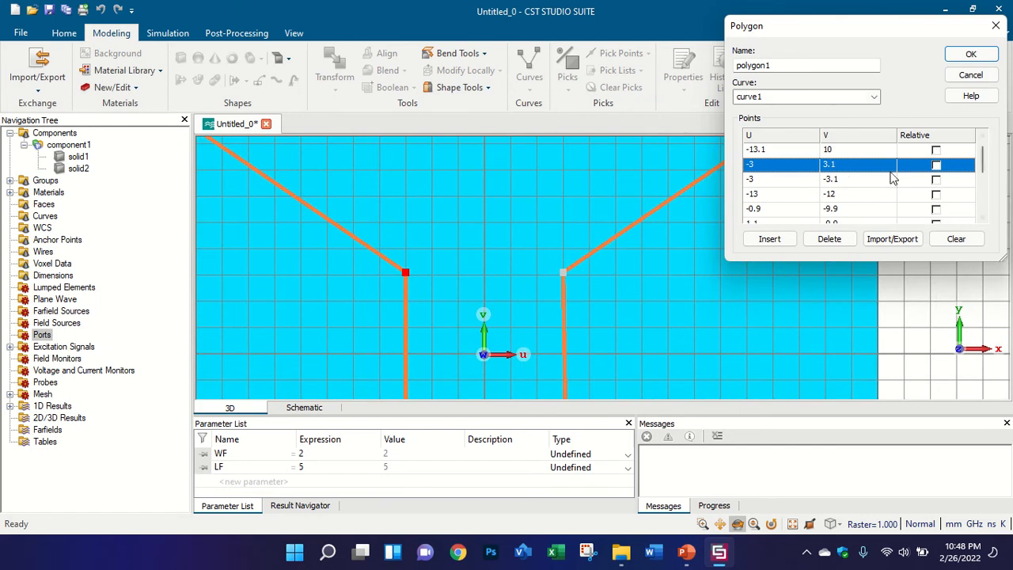
Step: Set the U coordinate of the polygon point (-3, 3.1) to -4
click(793, 168)
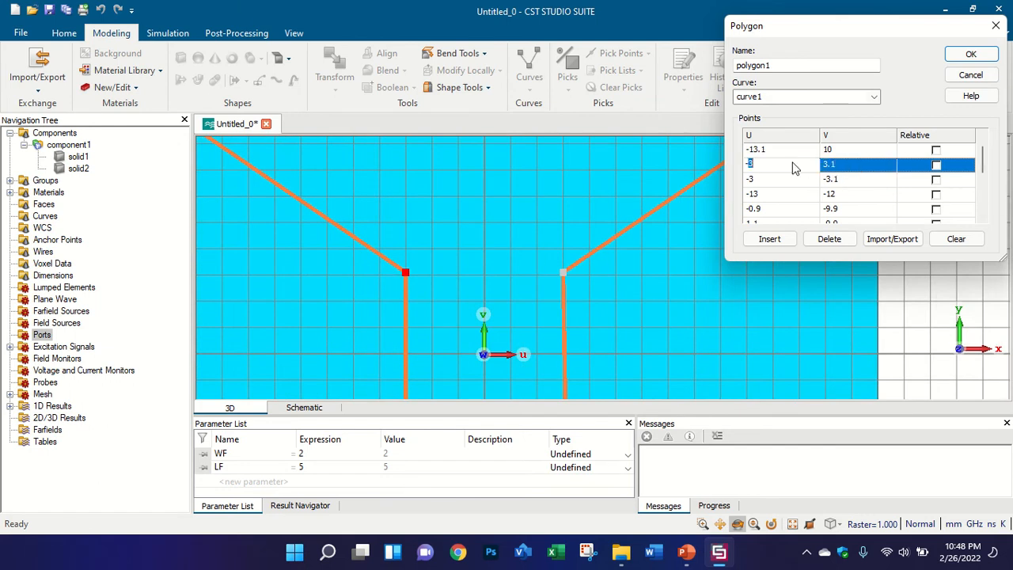
click(793, 163)
click(846, 189)
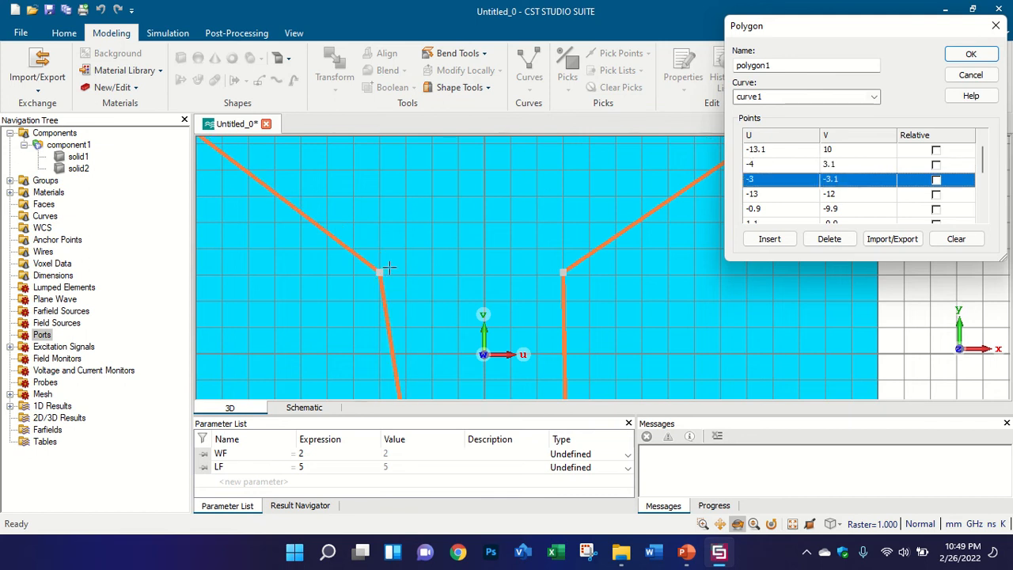
Step: Set the U coordinate of the polygon's third point, at V 3.1, to -7
click(766, 171)
click(766, 171)
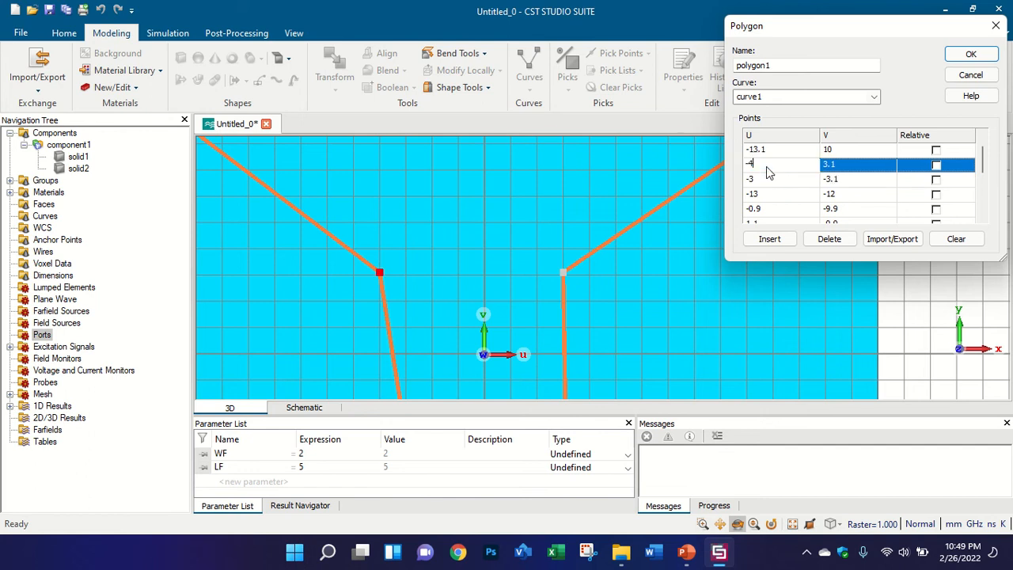
text(-7)
key(Return)
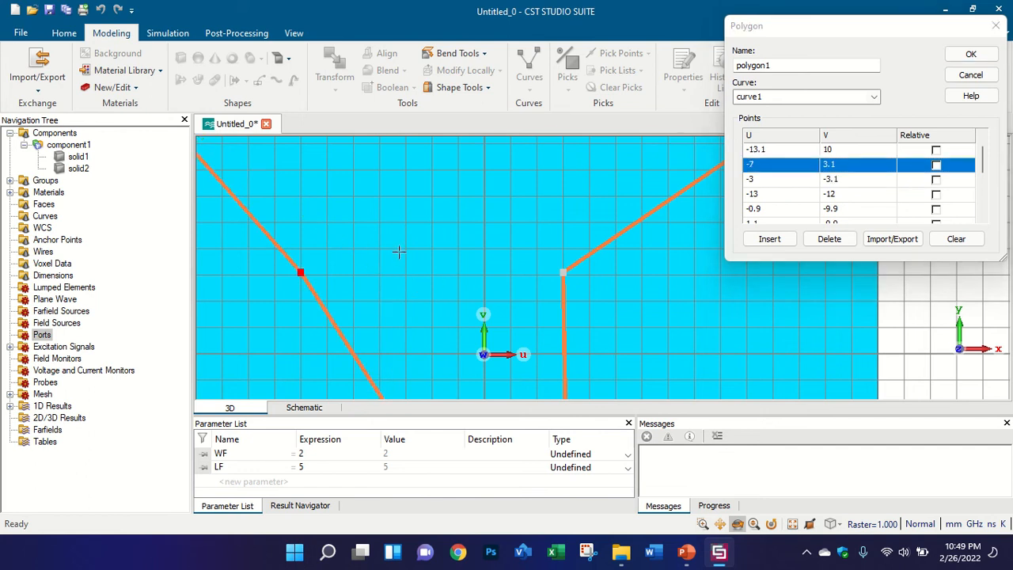
scroll(378, 250, up, 3)
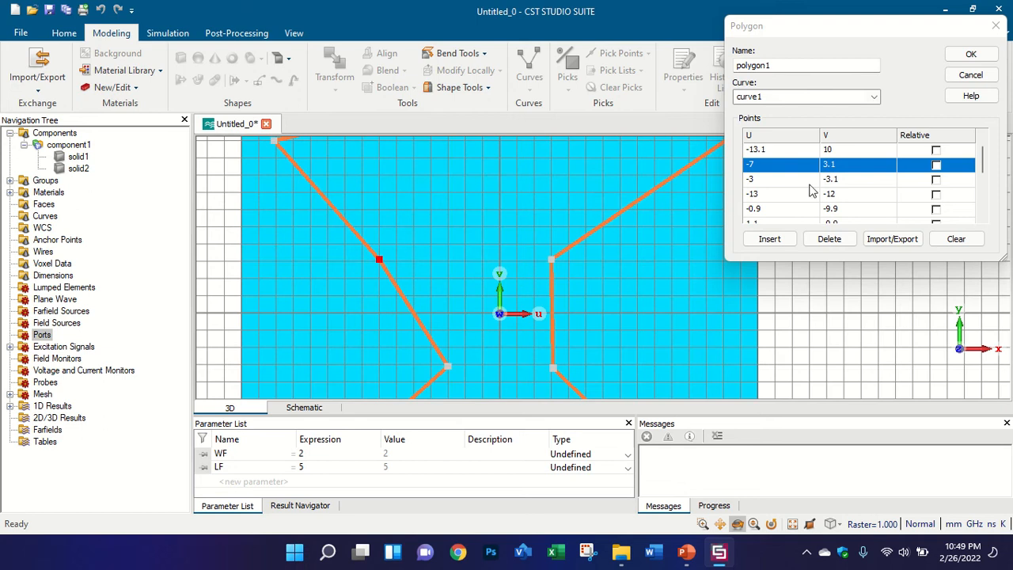
Step: Set the V coordinate of the polygon point at U -7 to 4 and create the polygon curve
click(845, 174)
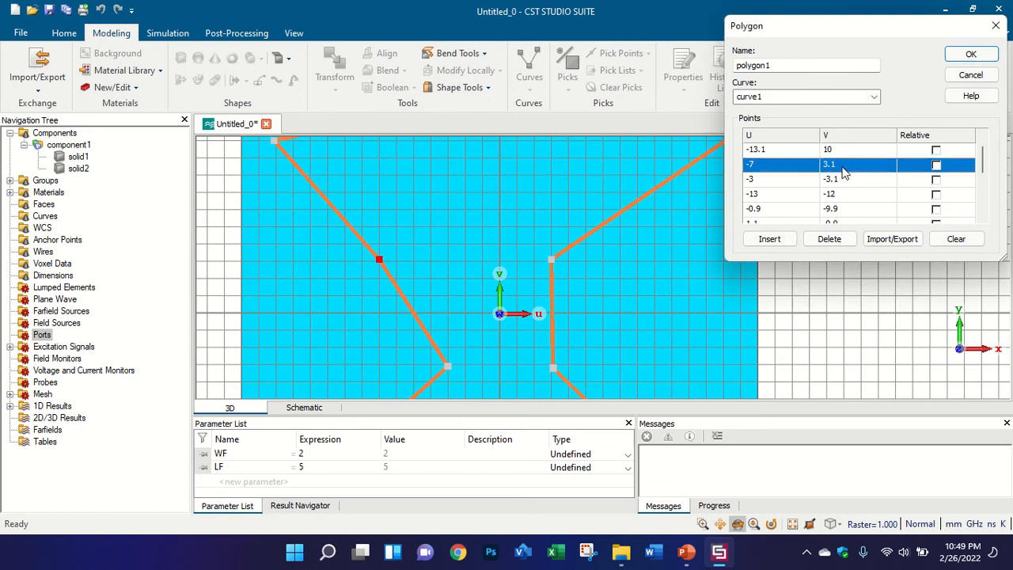
click(844, 175)
text(4)
click(456, 246)
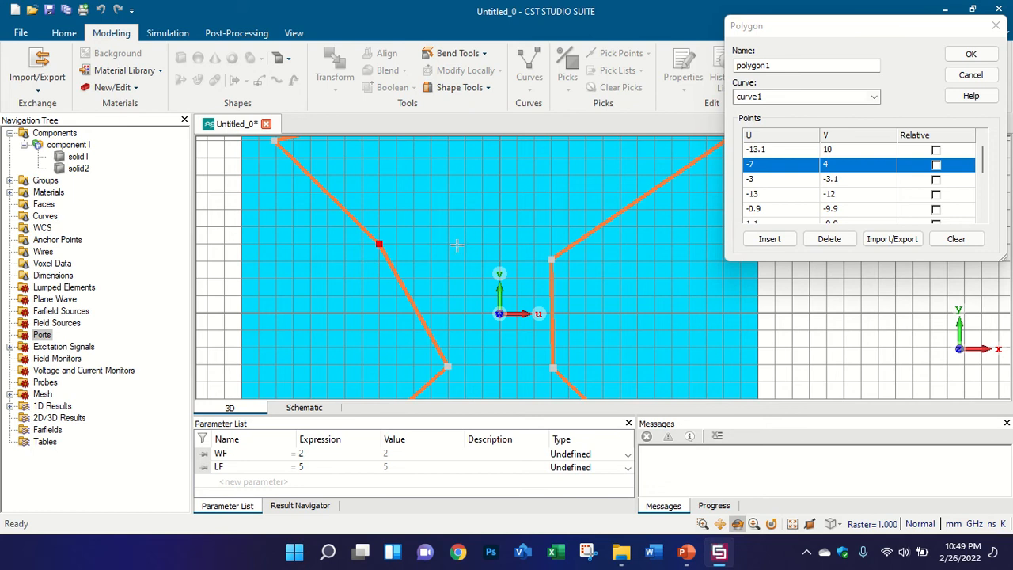
scroll(465, 260, down, 3)
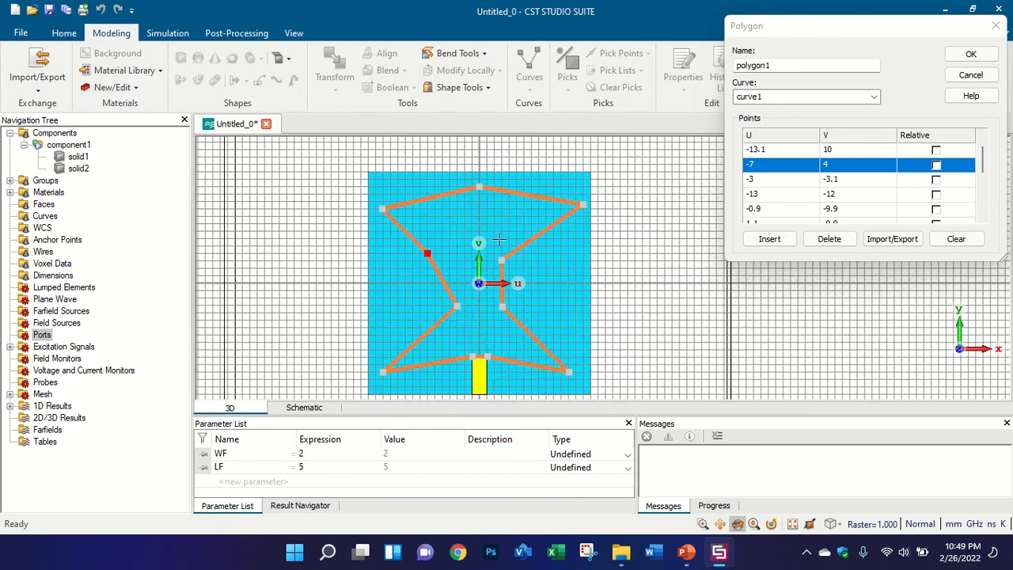
scroll(499, 240, up, 3)
click(963, 56)
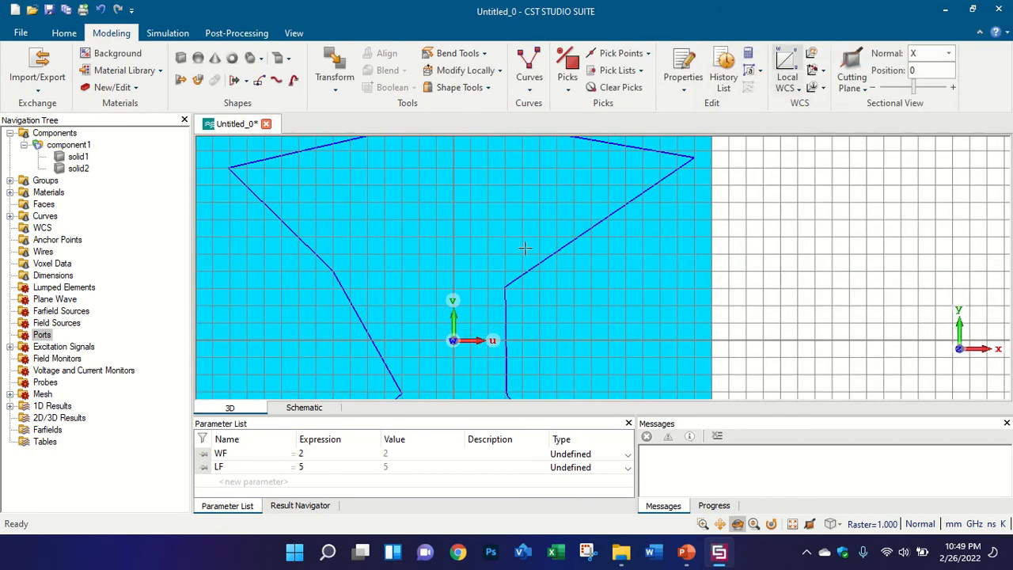
Step: Extrude the closed polygon curve into a Copper (annealed) solid in component1 with a thickness of 0.035
scroll(510, 253, down, 4)
scroll(455, 296, up, 3)
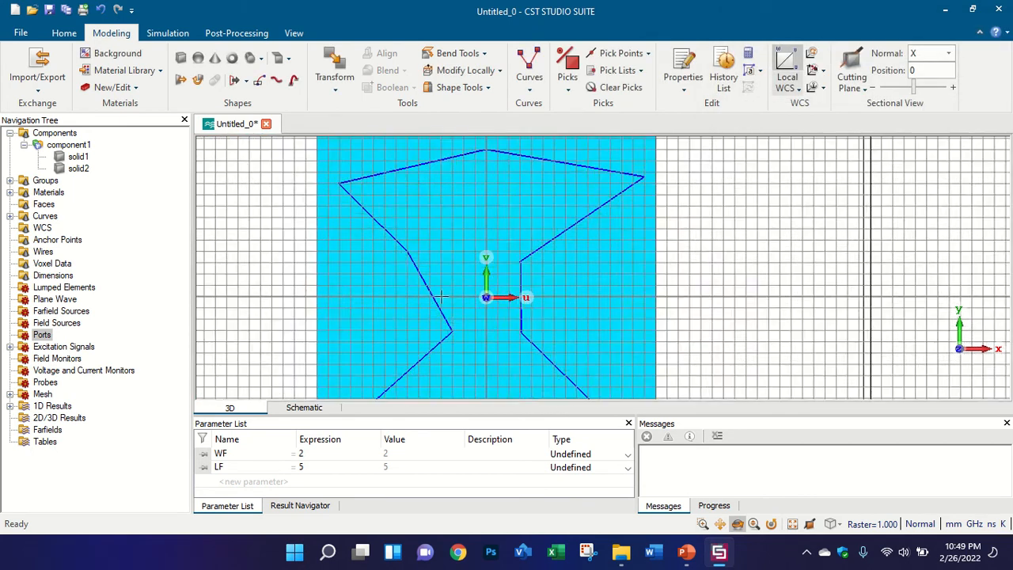
scroll(422, 303, down, 3)
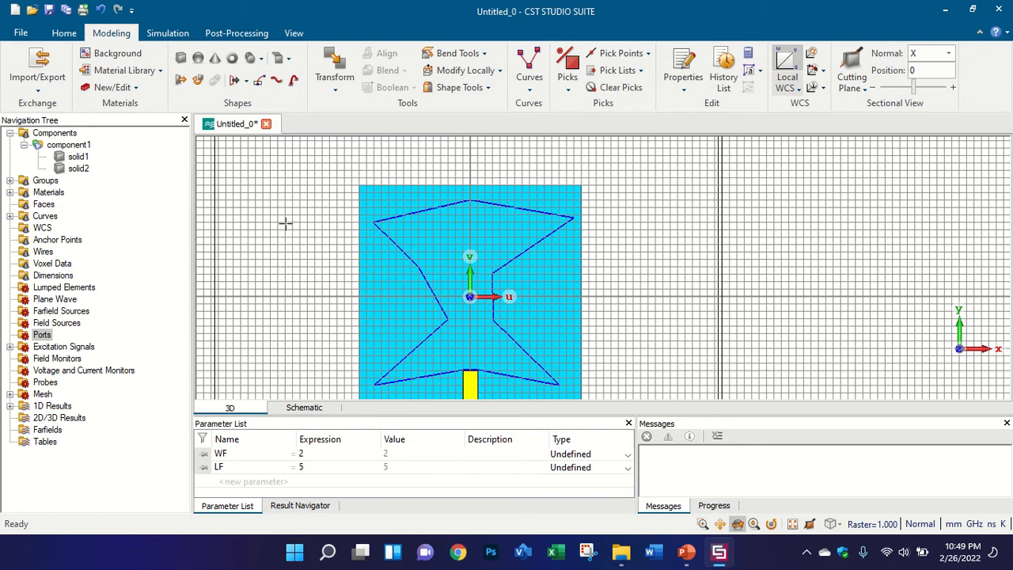
scroll(514, 212, up, 2)
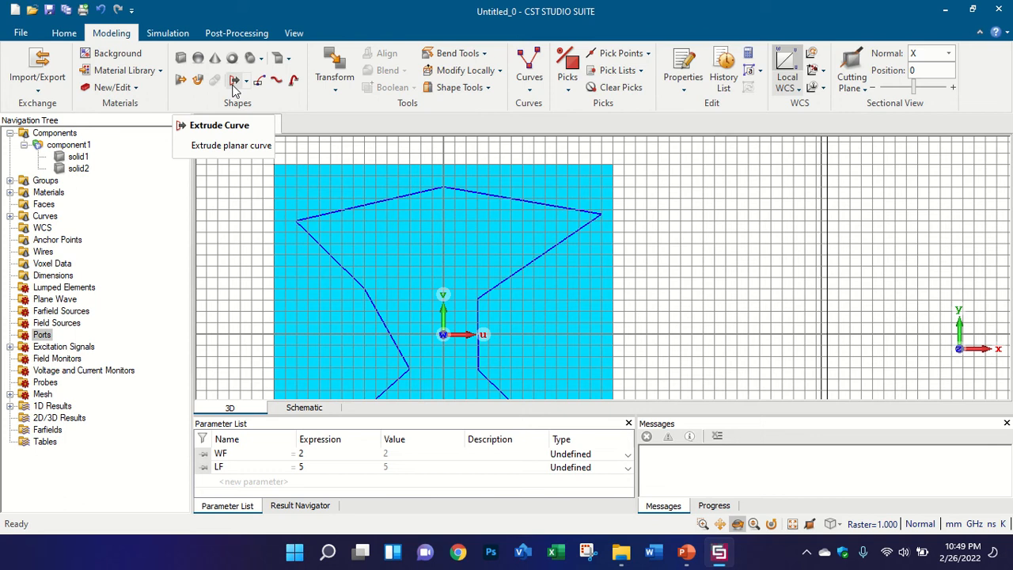
click(234, 82)
scroll(324, 221, up, 4)
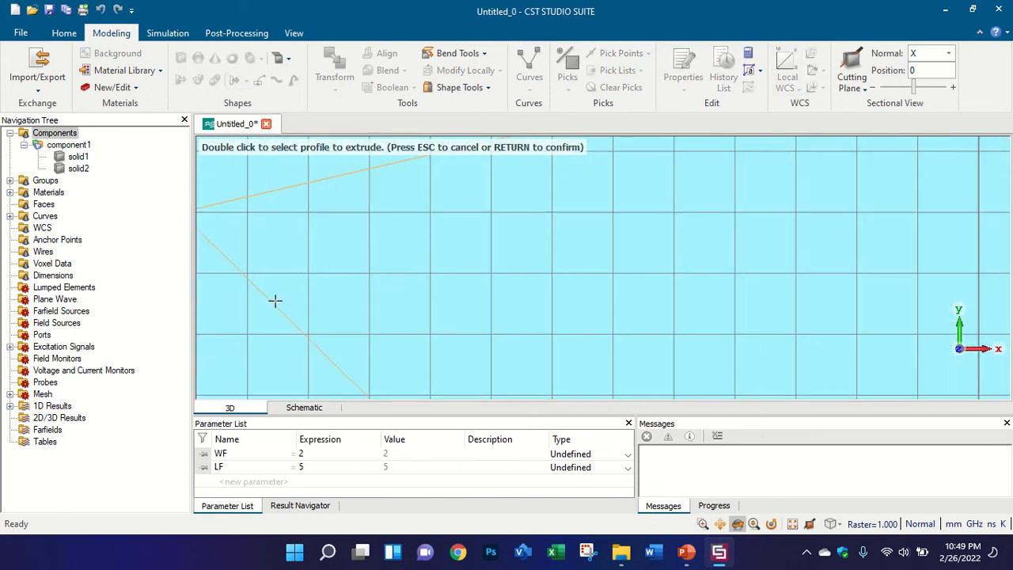
scroll(275, 305, up, 2)
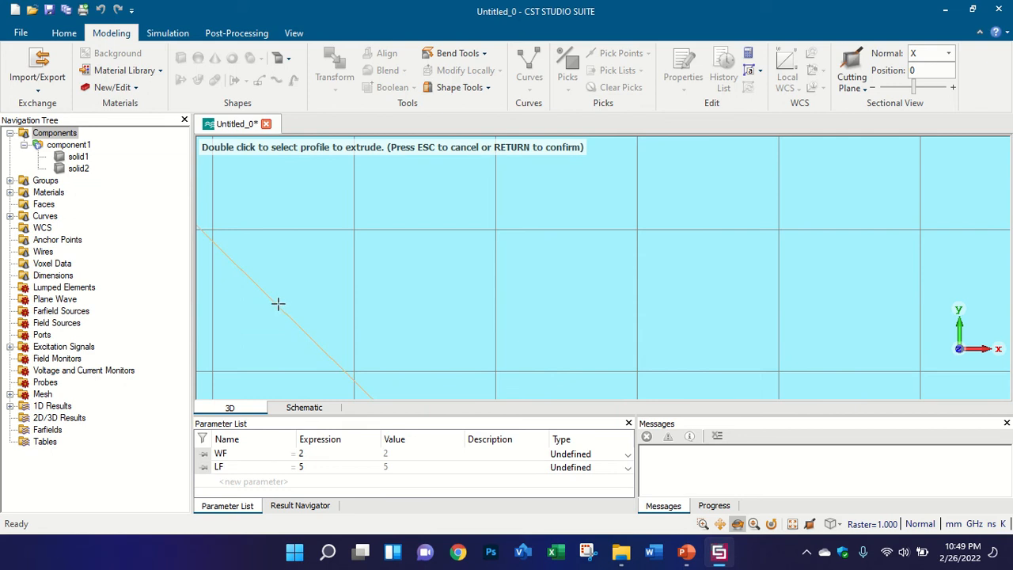
double_click(278, 303)
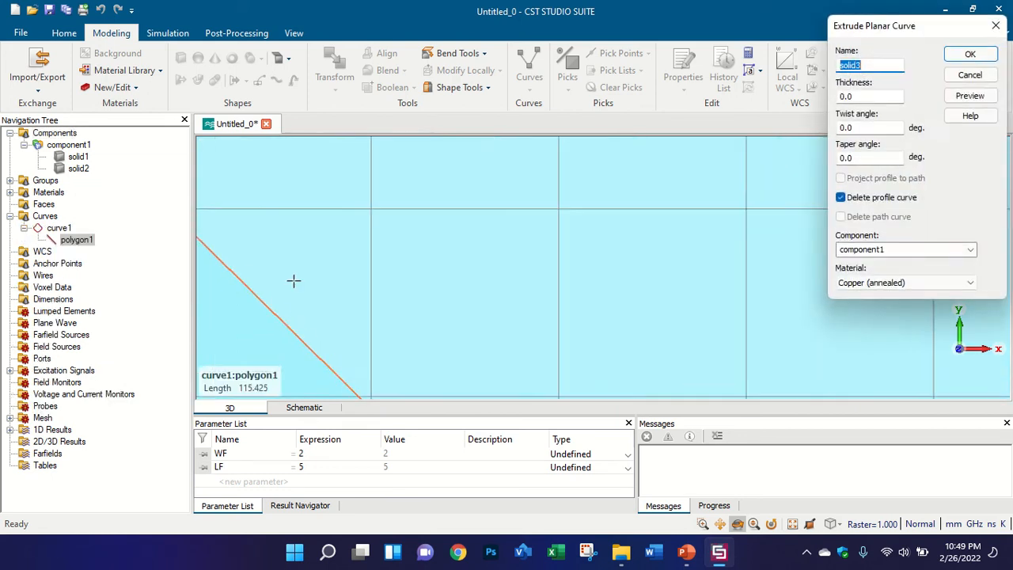
scroll(292, 269, down, 4)
scroll(305, 298, up, 1)
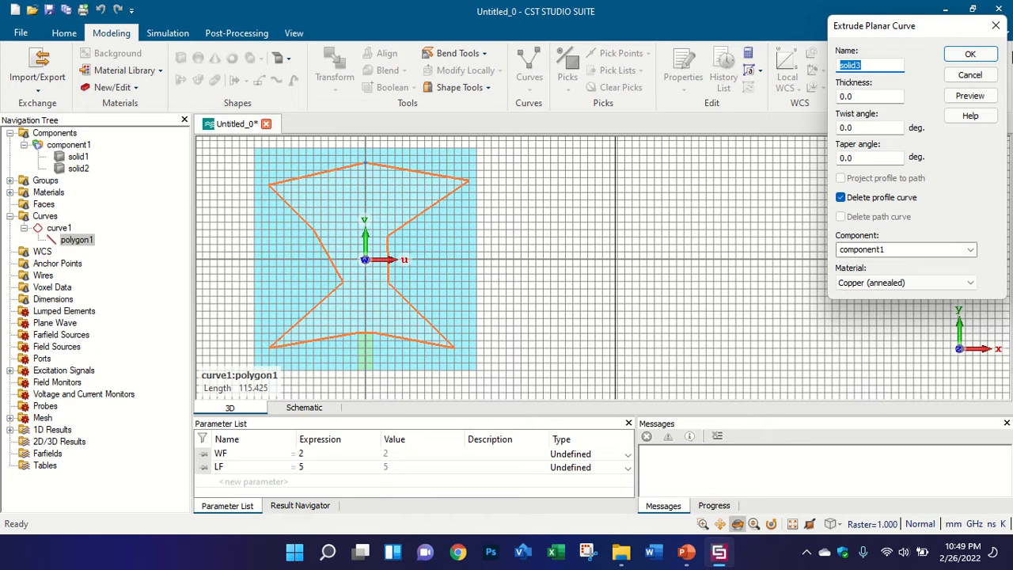
click(865, 97)
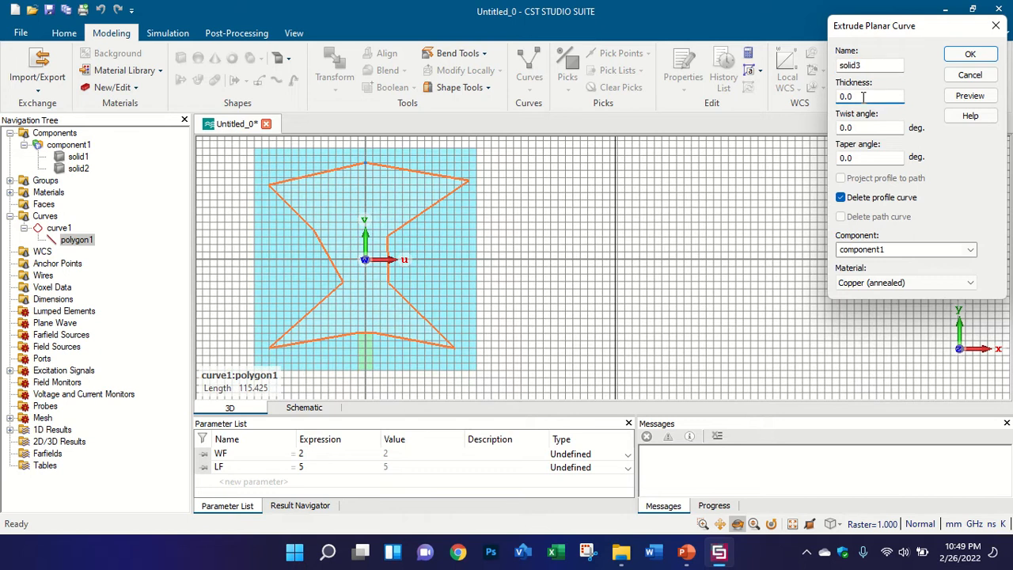
text(35)
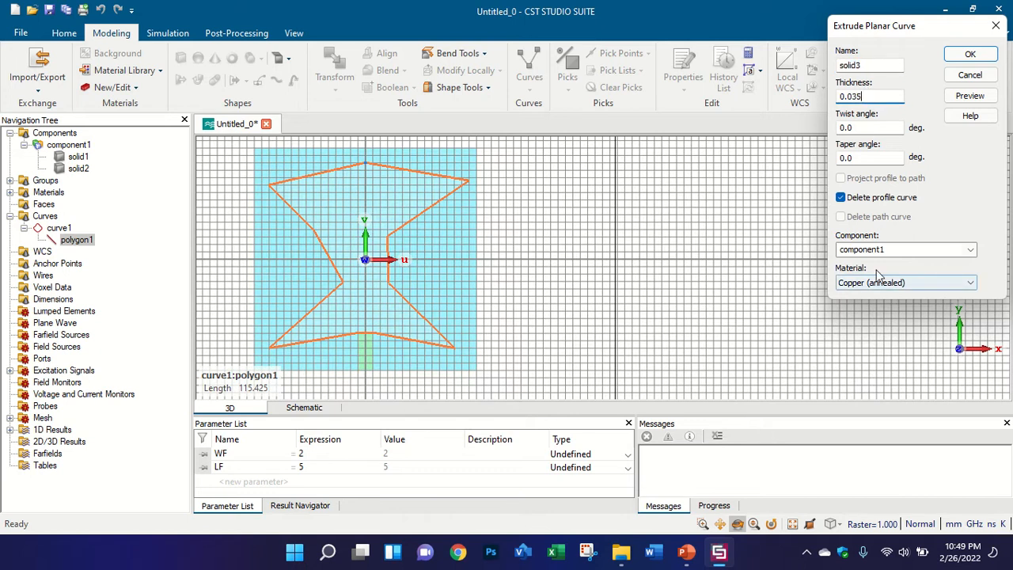
drag(878, 96, 840, 96)
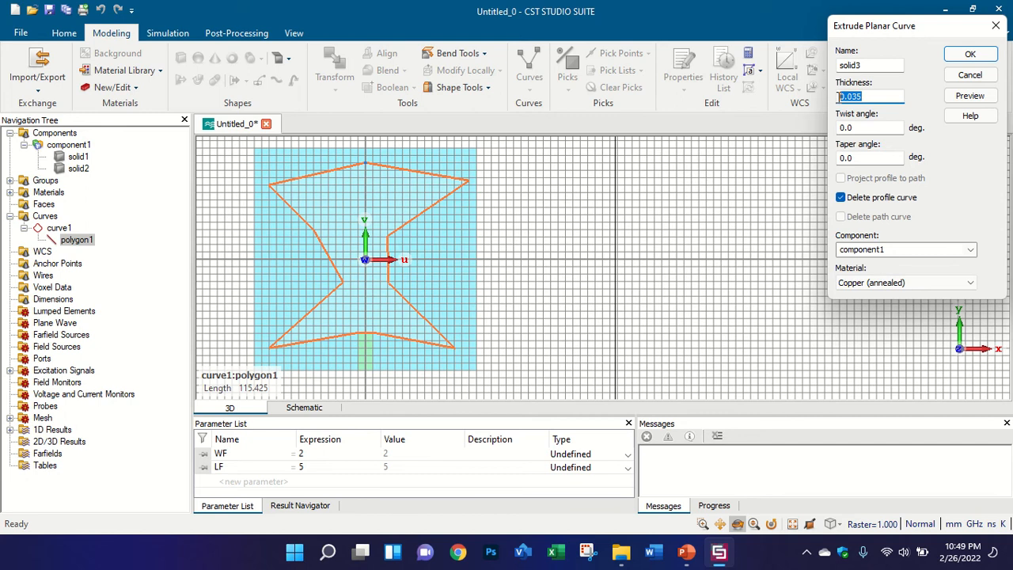
click(868, 96)
click(967, 57)
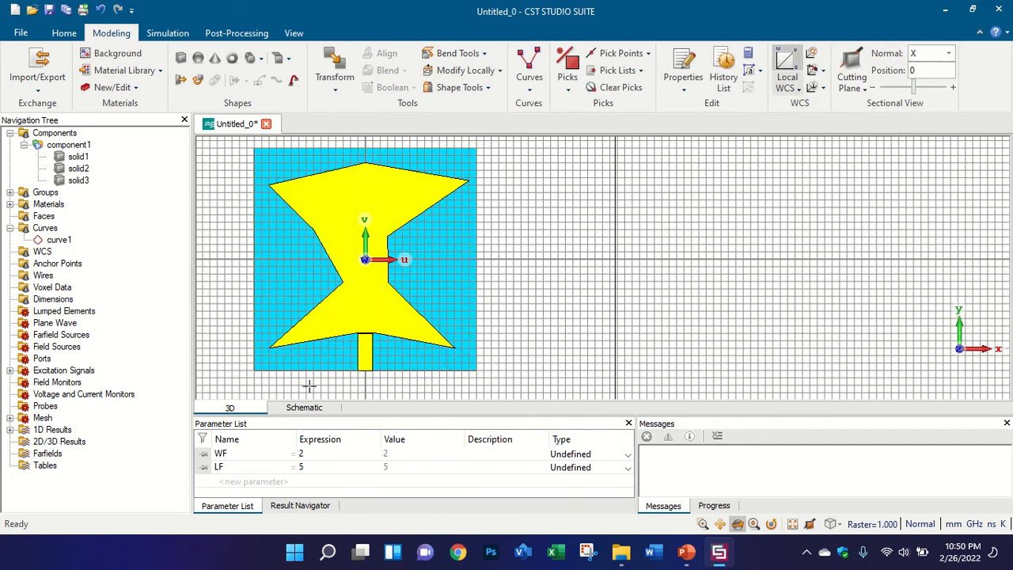
Step: Examine the extruded copper patch on the substrate from an oblique angle and from the front, including its junction with the feed strip
scroll(351, 344, up, 5)
drag(351, 343, 635, 156)
scroll(341, 247, up, 6)
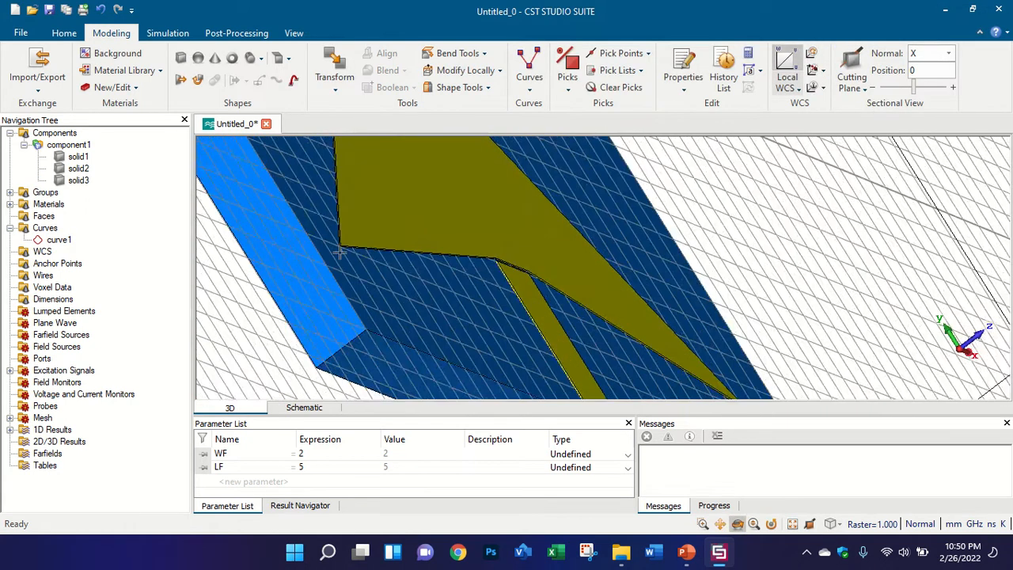
scroll(370, 233, down, 5)
scroll(370, 234, down, 3)
drag(370, 233, 410, 284)
scroll(405, 306, down, 4)
key(5)
scroll(383, 226, up, 2)
scroll(384, 226, up, 3)
scroll(440, 239, down, 3)
scroll(473, 244, down, 3)
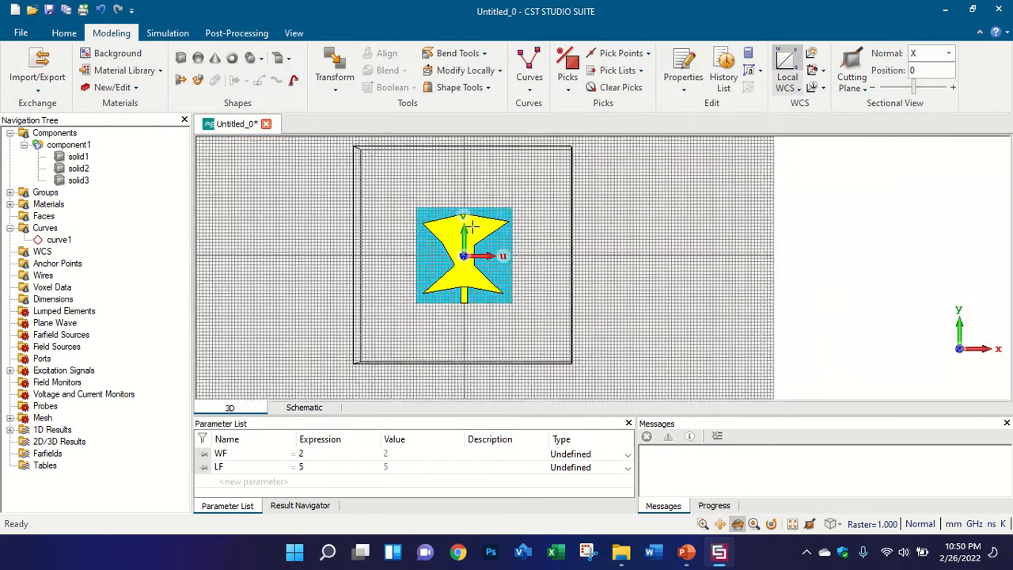
scroll(469, 240, up, 3)
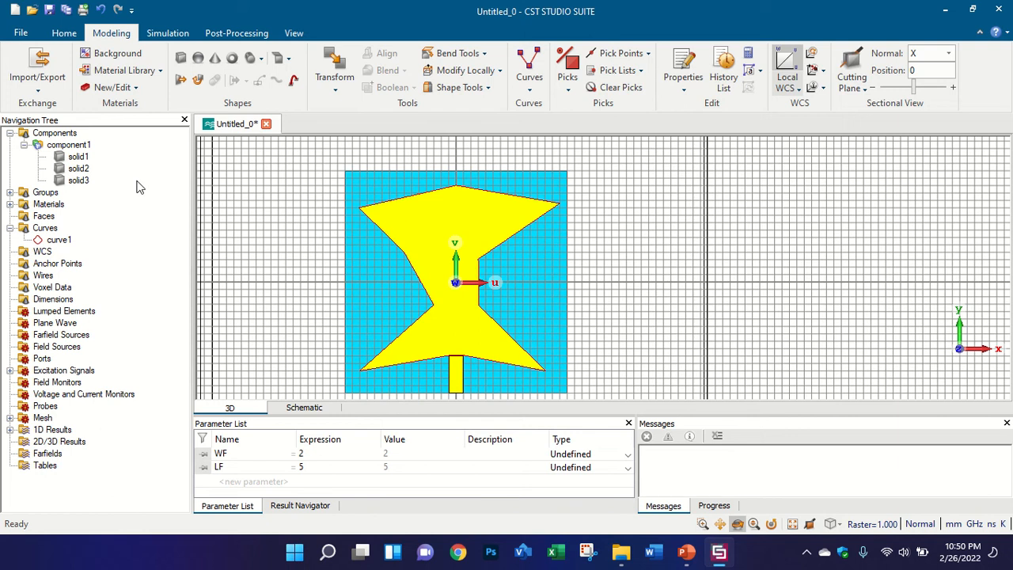
scroll(438, 239, up, 2)
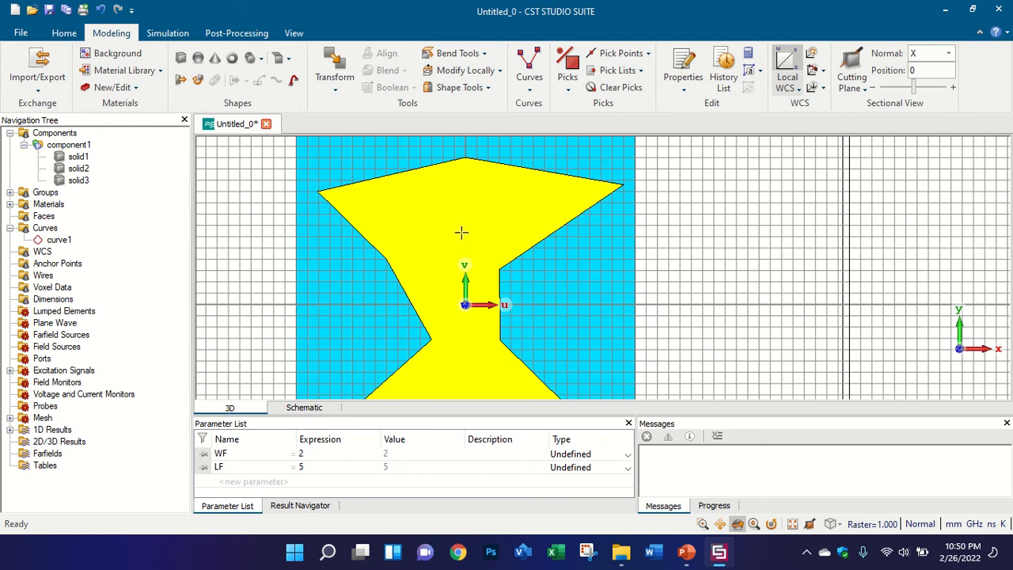
Step: Check which parts of the model solid2, solid1 and solid3 represent and their materials, ending with the copper patch selected
click(73, 168)
click(74, 158)
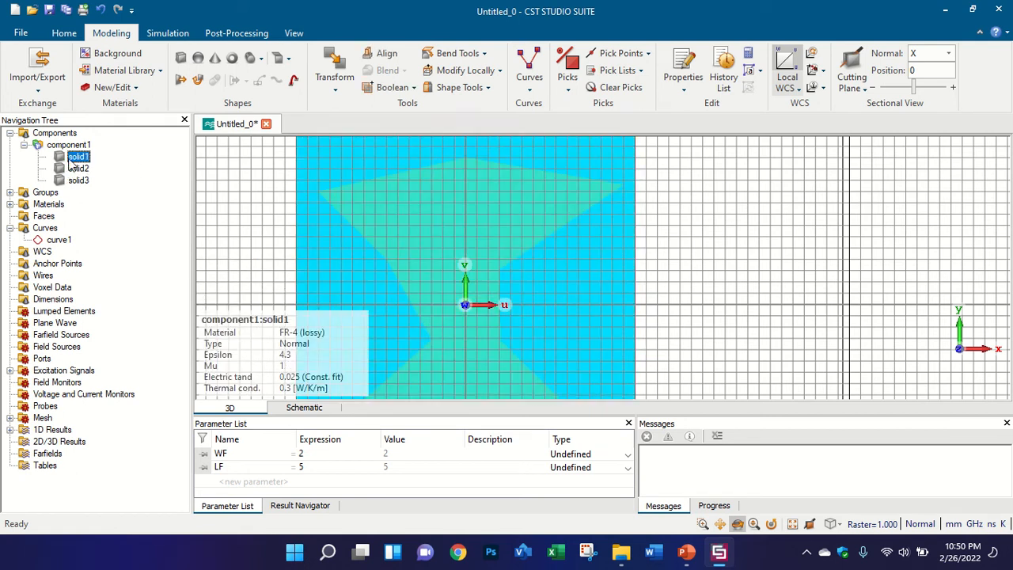
click(75, 192)
click(79, 180)
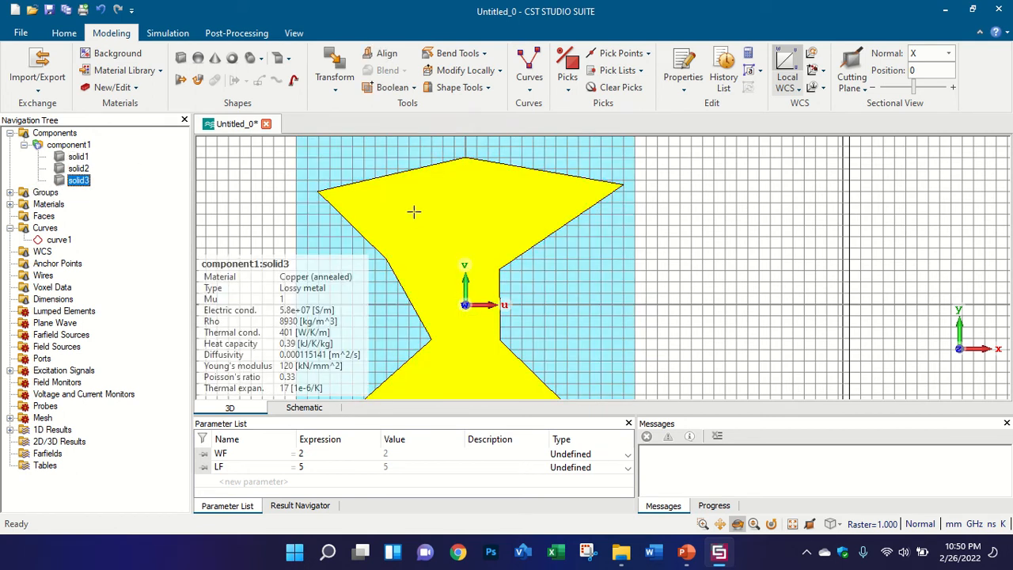
Step: Align the local coordinate system with the copper patch's face and move it by about DU -1.2 and DV 7.3
scroll(432, 179, up, 2)
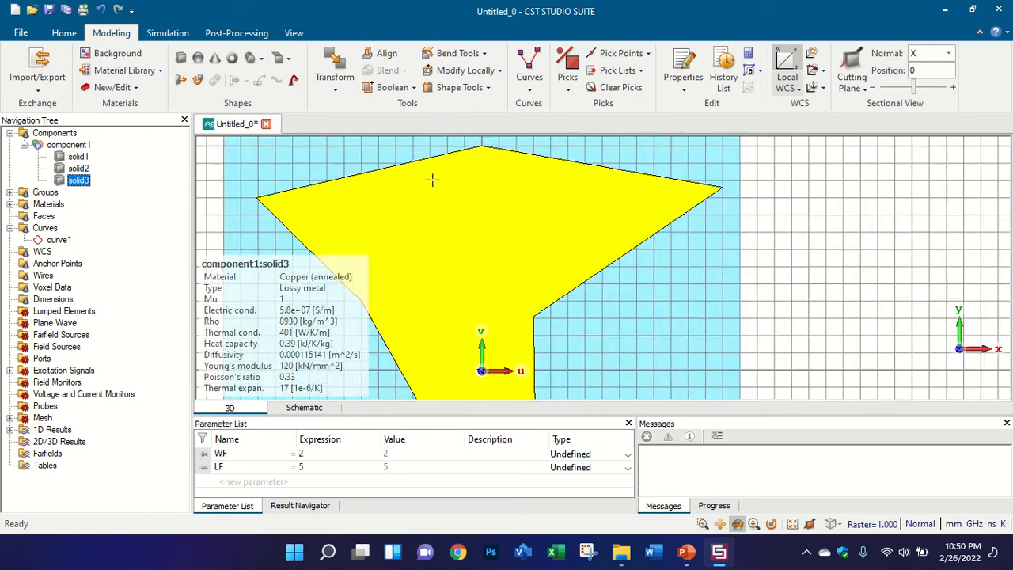
click(805, 73)
click(525, 198)
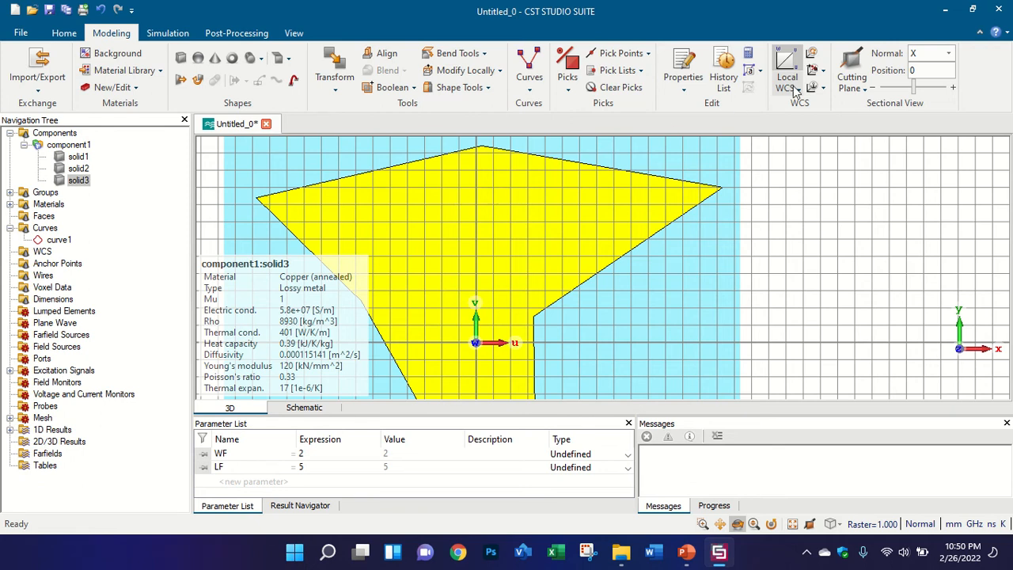
click(813, 54)
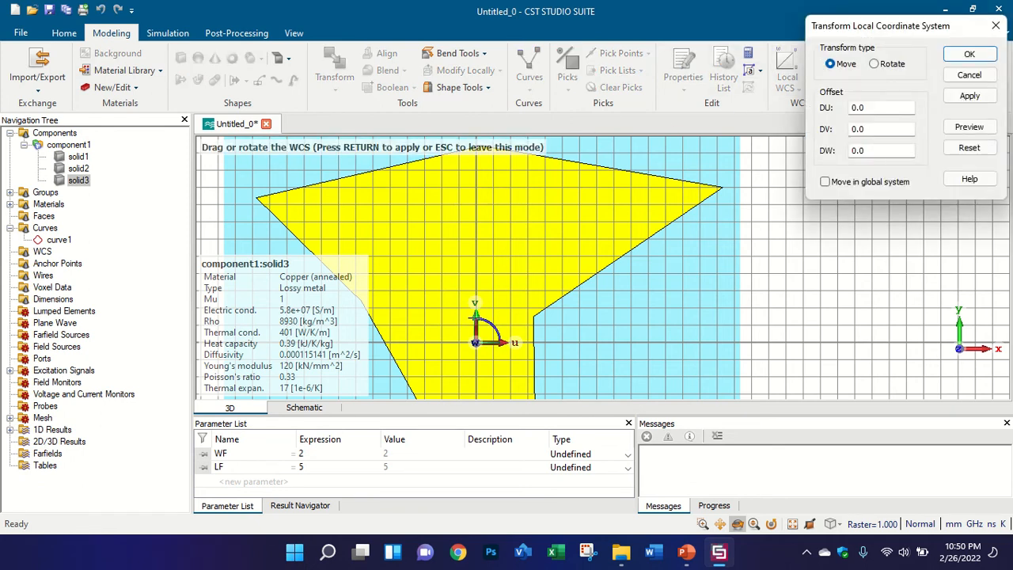
drag(476, 313, 482, 190)
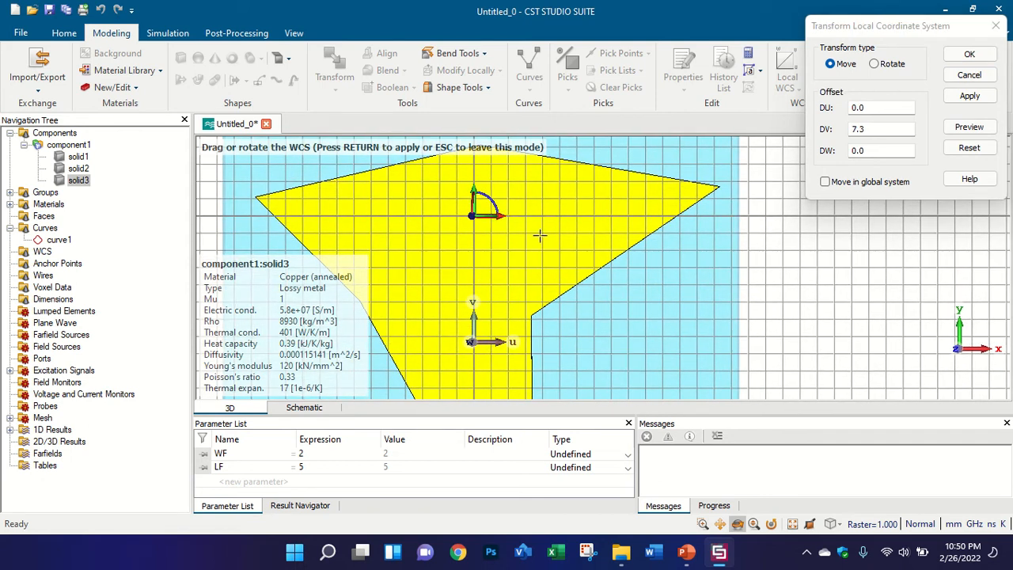
mouse_move(501, 215)
mouse_down()
mouse_move(511, 215)
mouse_move(484, 216)
mouse_up()
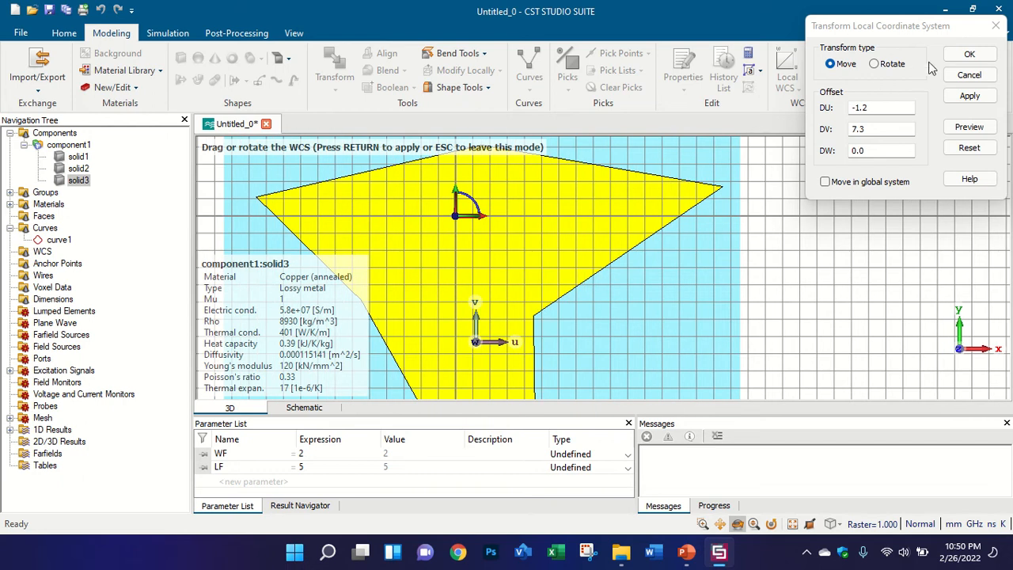
click(969, 53)
Step: Define a cylinder centred on the local origin of the copper patch with outer radius 3 and inner radius 2, and preview it
scroll(459, 233, up, 3)
scroll(459, 233, down, 5)
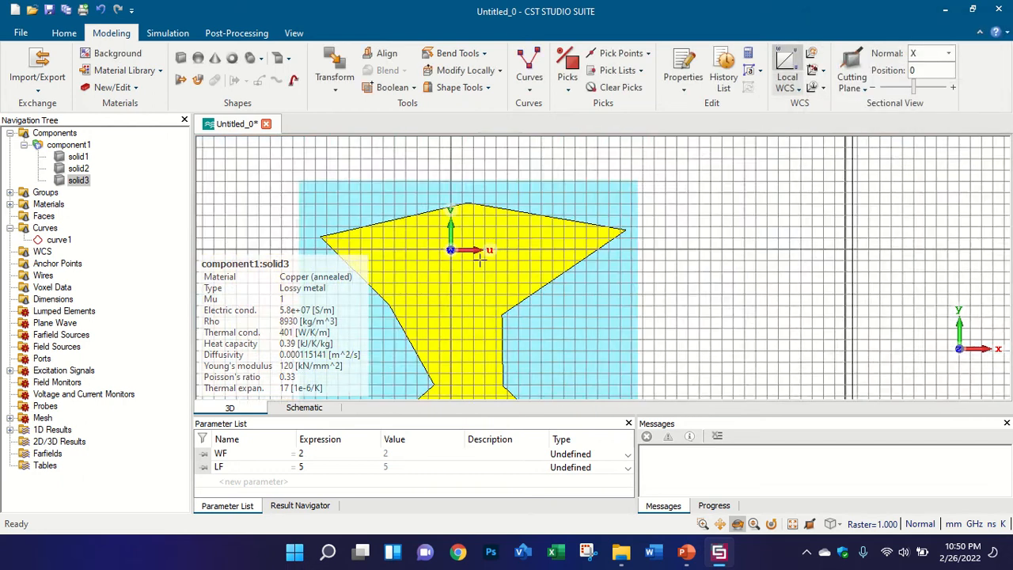
scroll(407, 228, up, 3)
scroll(427, 233, up, 3)
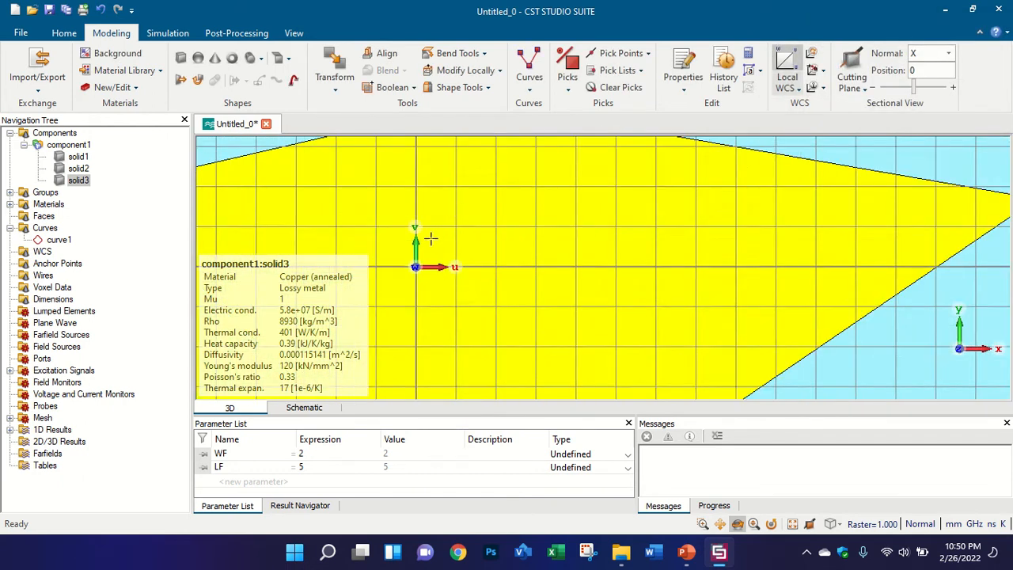
scroll(428, 230, down, 5)
scroll(436, 241, up, 4)
scroll(444, 242, down, 5)
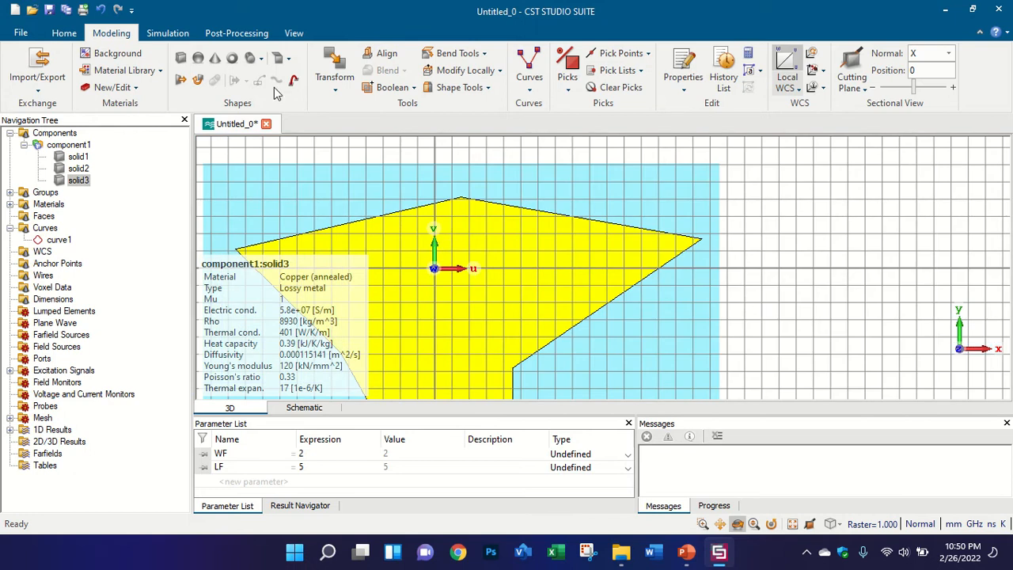
click(250, 57)
click(282, 92)
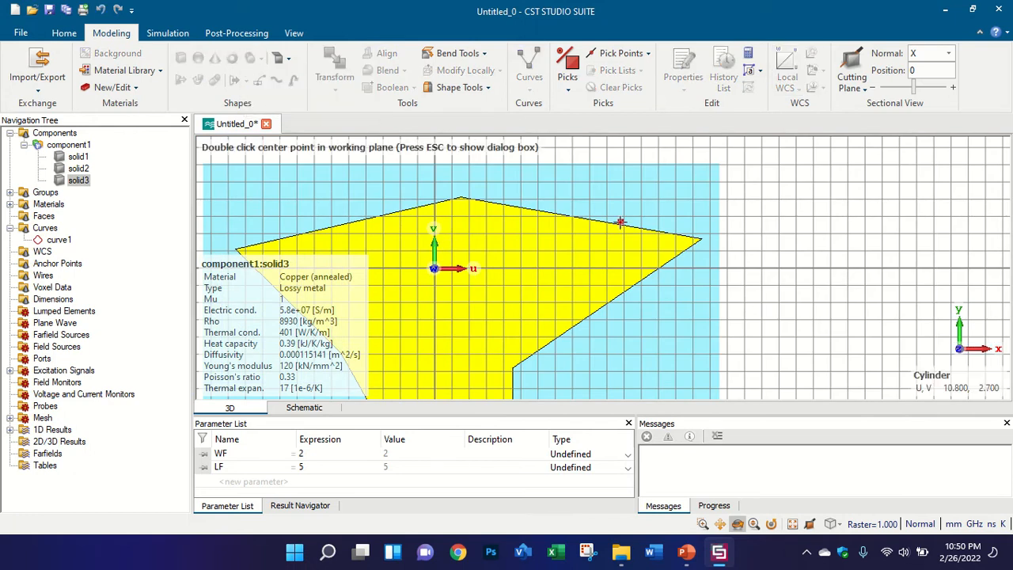
key(Escape)
key(Tab)
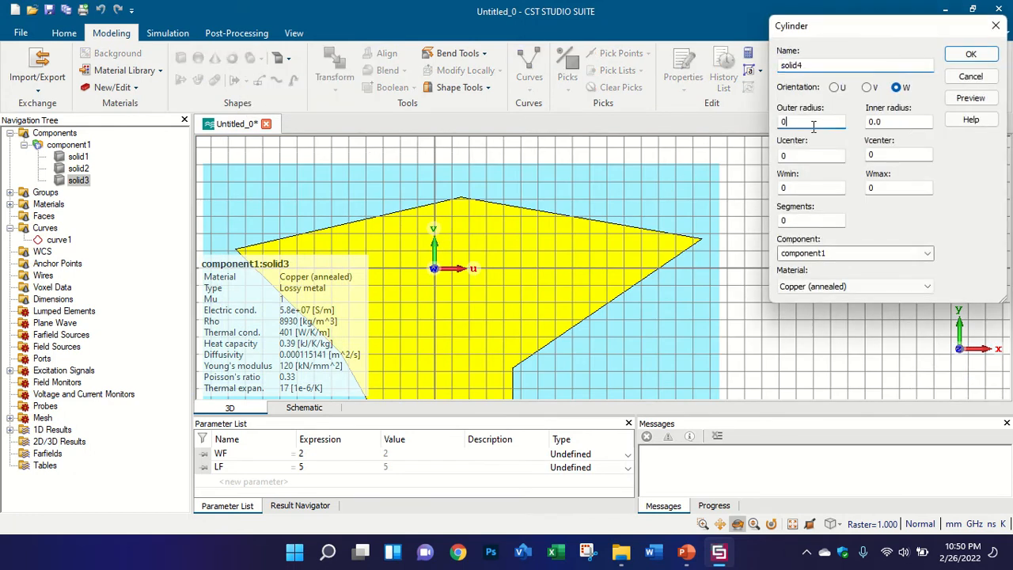
text(3)
key(Tab)
text(2)
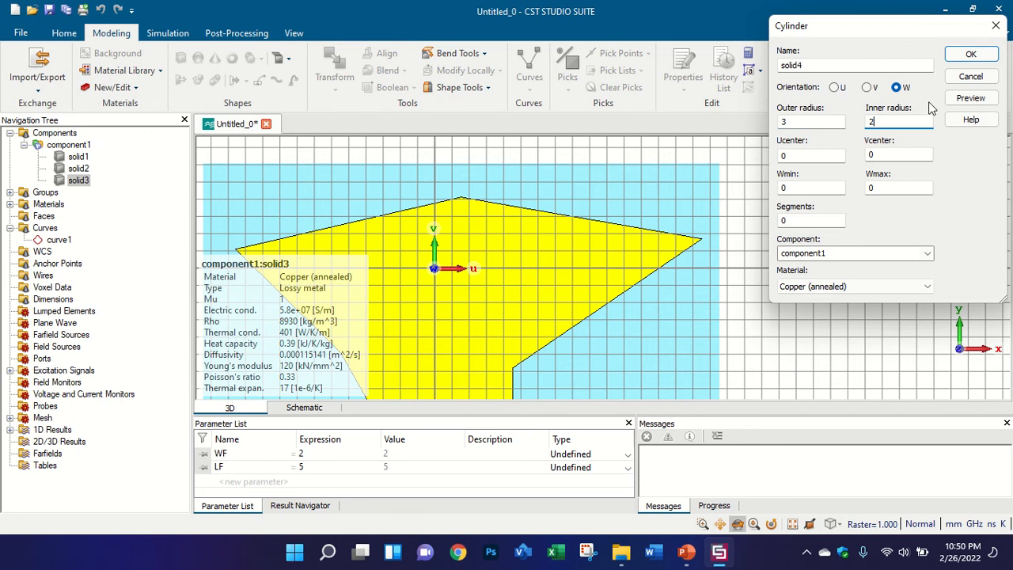
click(961, 100)
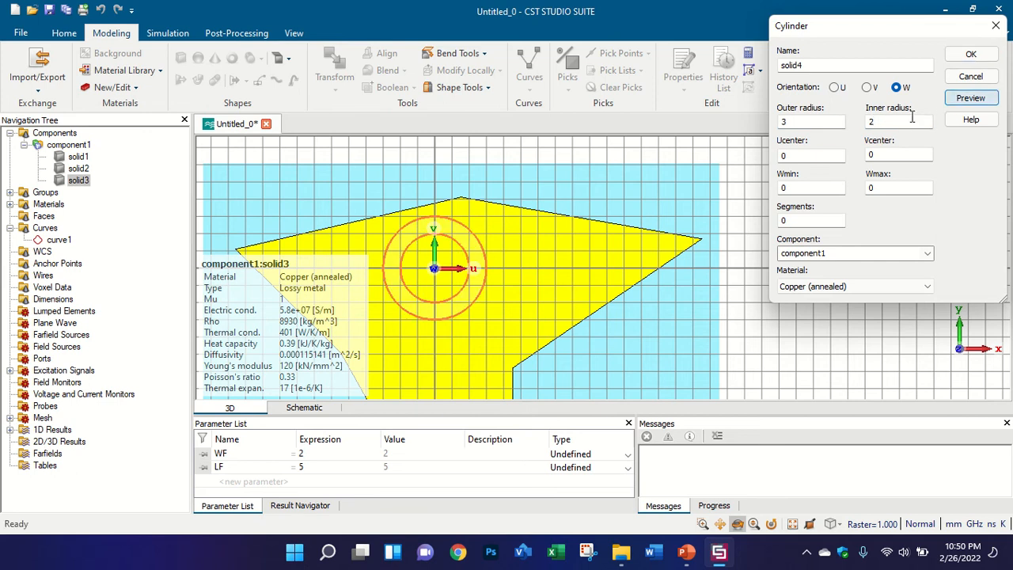
Step: Set the cylinder's Wmax to -0.035 and create it as a Copper (annealed) ring in component1
double_click(886, 188)
text(-0)
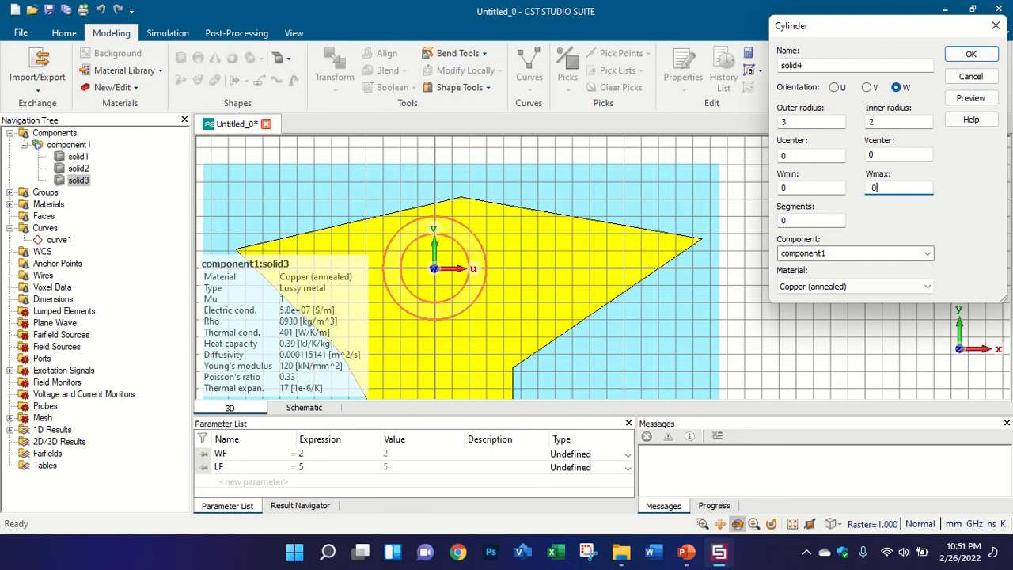
text(.035)
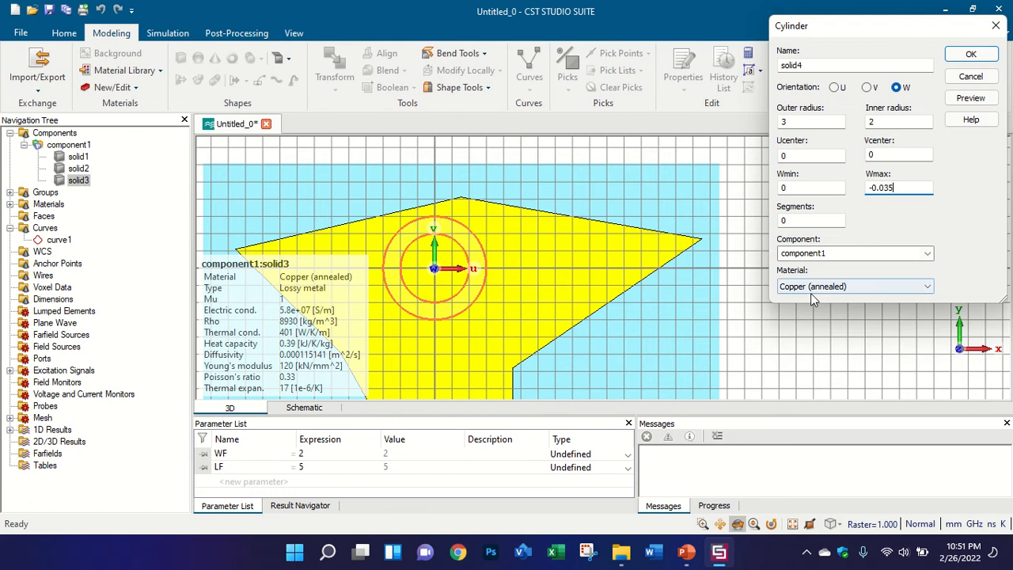
click(959, 55)
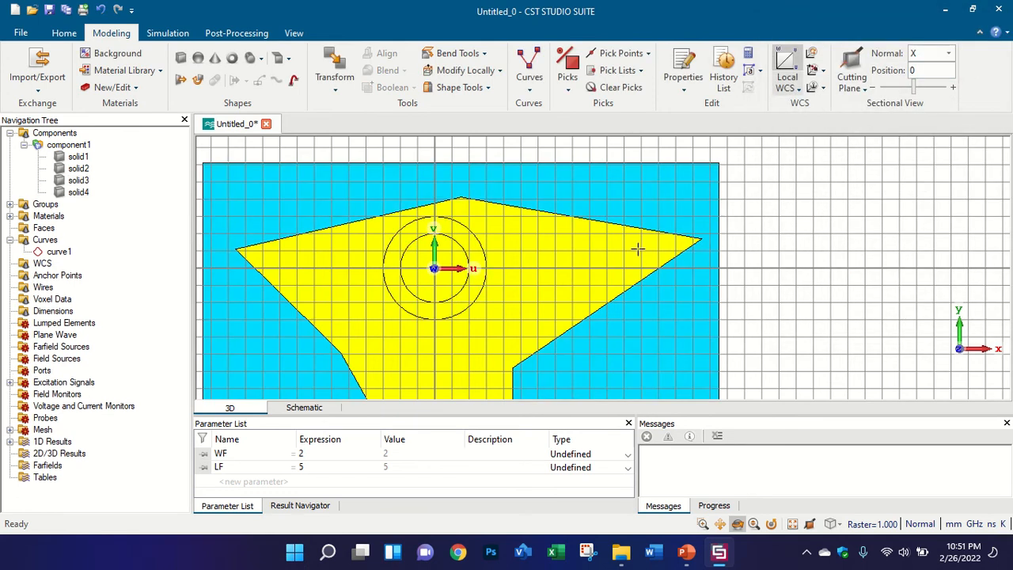
Step: Subtract the ring solid4 from the copper patch solid3 and display all components
scroll(396, 321, up, 5)
mouse_move(522, 293)
mouse_down()
mouse_move(663, 133)
mouse_move(794, 117)
mouse_move(504, 292)
mouse_up()
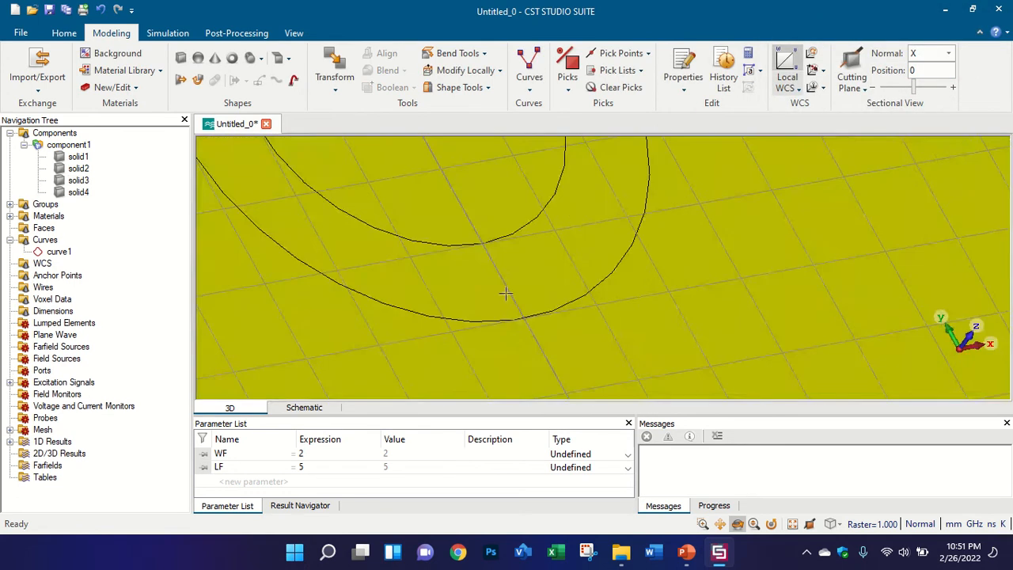
scroll(496, 254, down, 5)
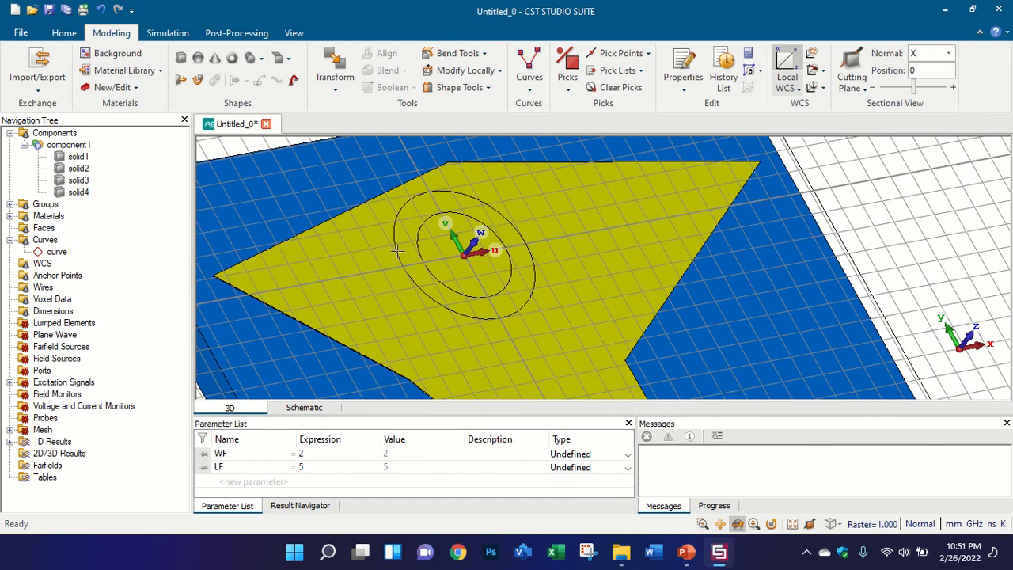
click(79, 180)
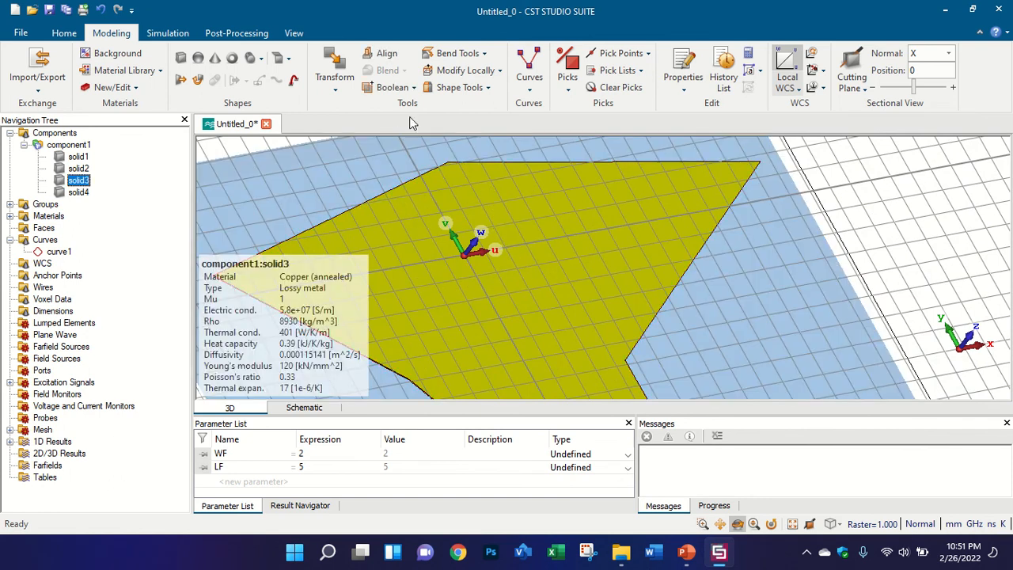
click(416, 88)
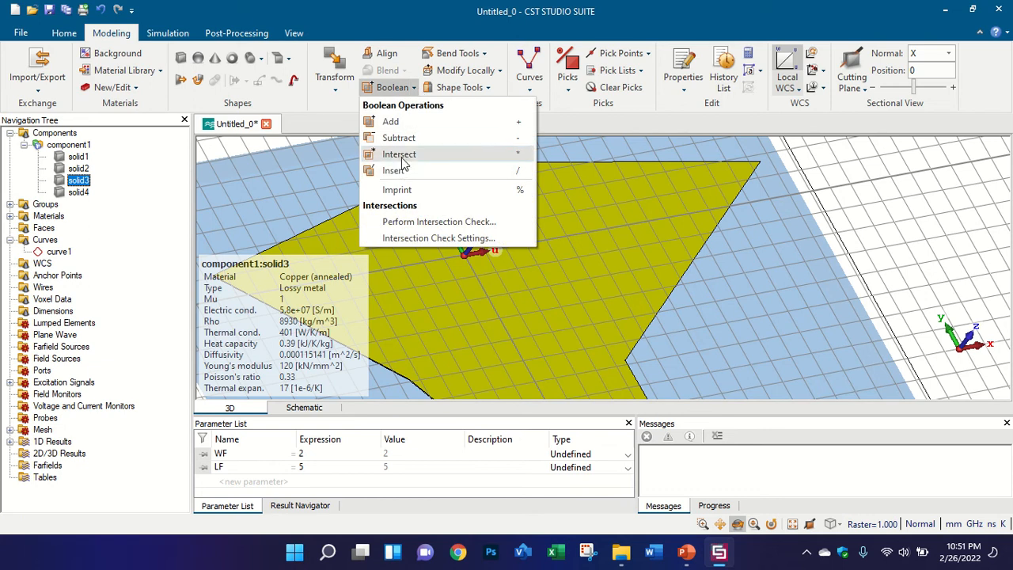
click(433, 138)
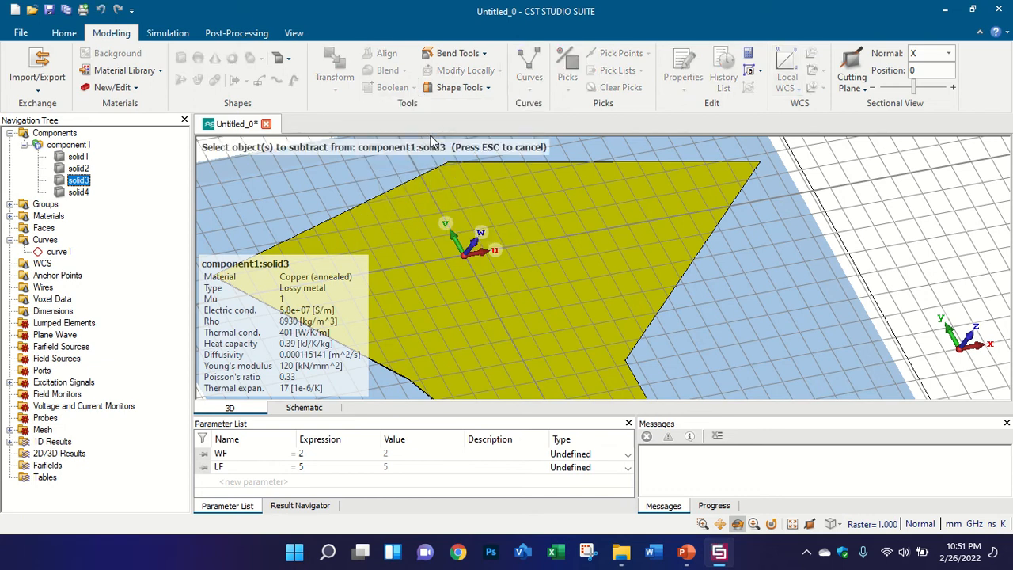
click(103, 168)
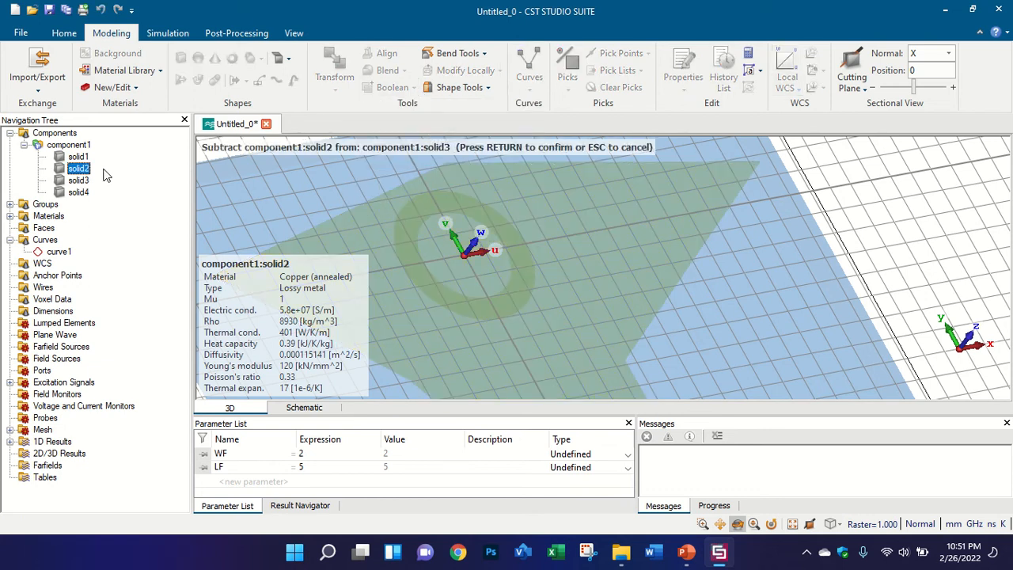
click(104, 161)
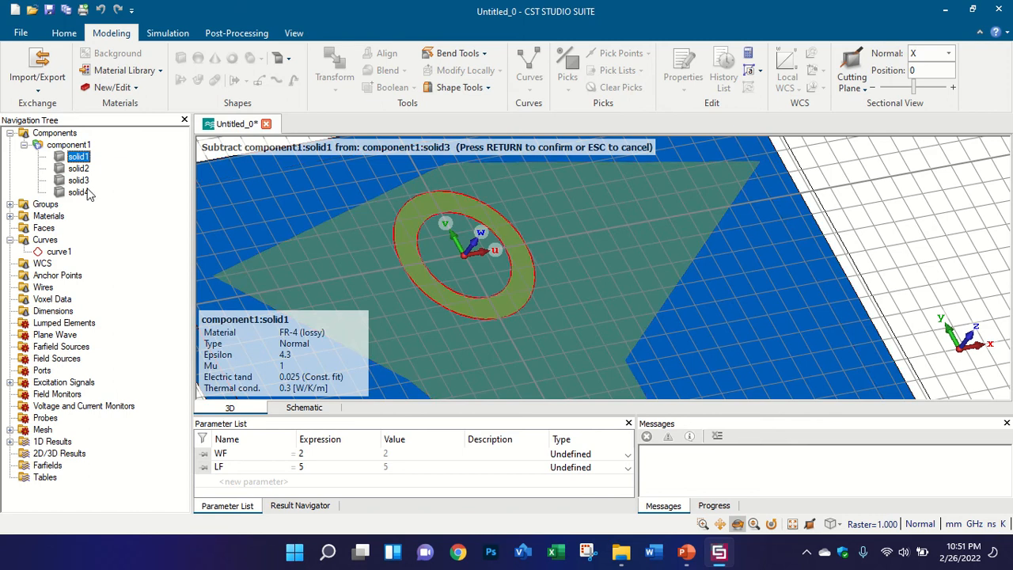
click(408, 225)
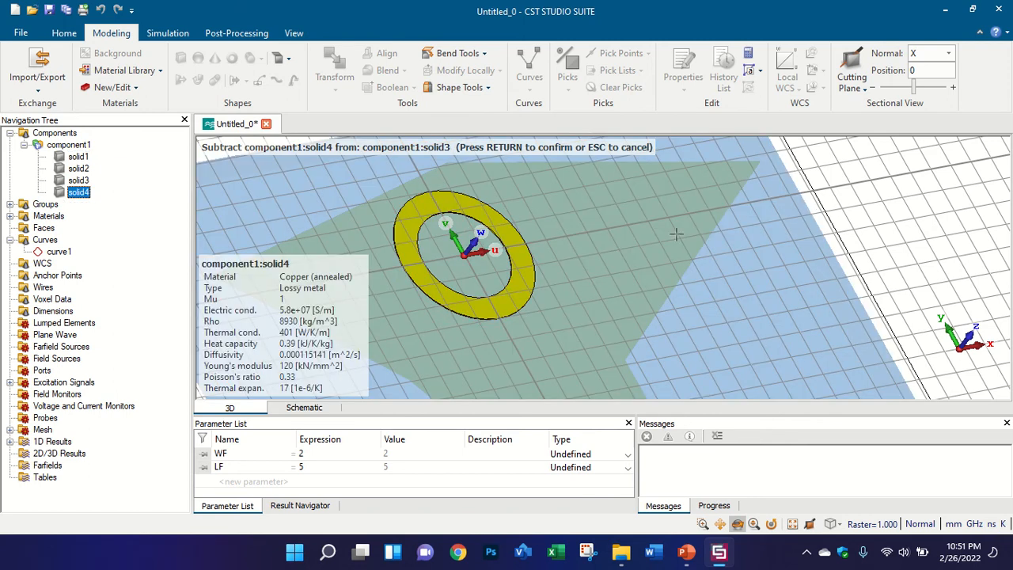
key(Return)
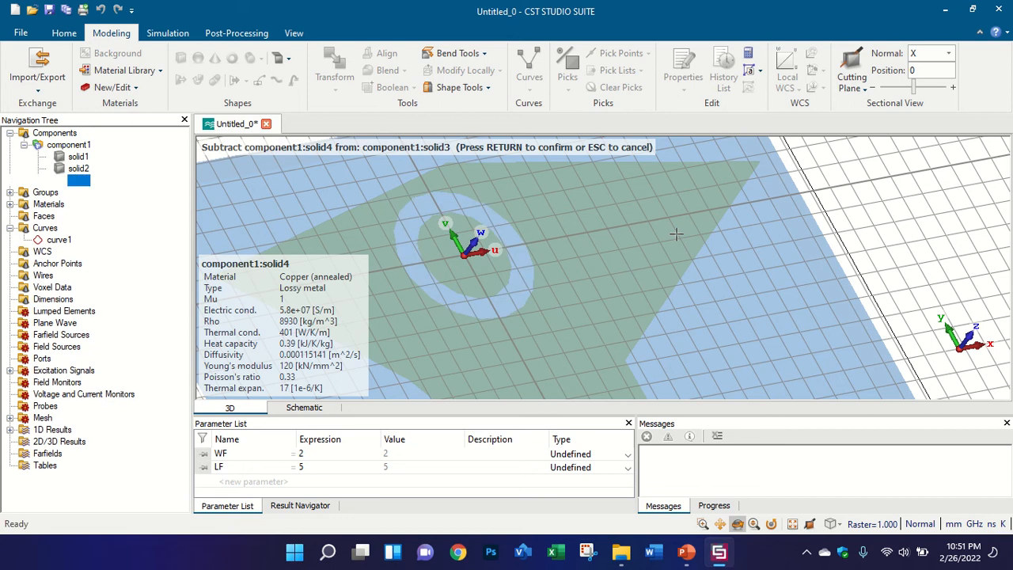
click(74, 133)
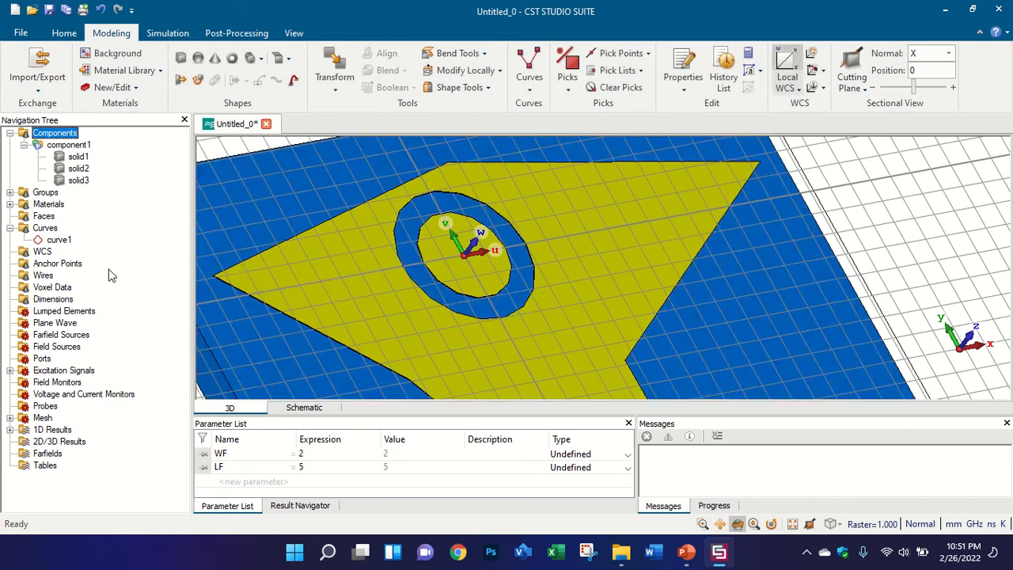
Step: Undo the Boolean subtraction of the ring from the copper patch after checking the slot from the front
scroll(364, 254, down, 3)
key(5)
scroll(388, 229, up, 3)
scroll(448, 220, down, 3)
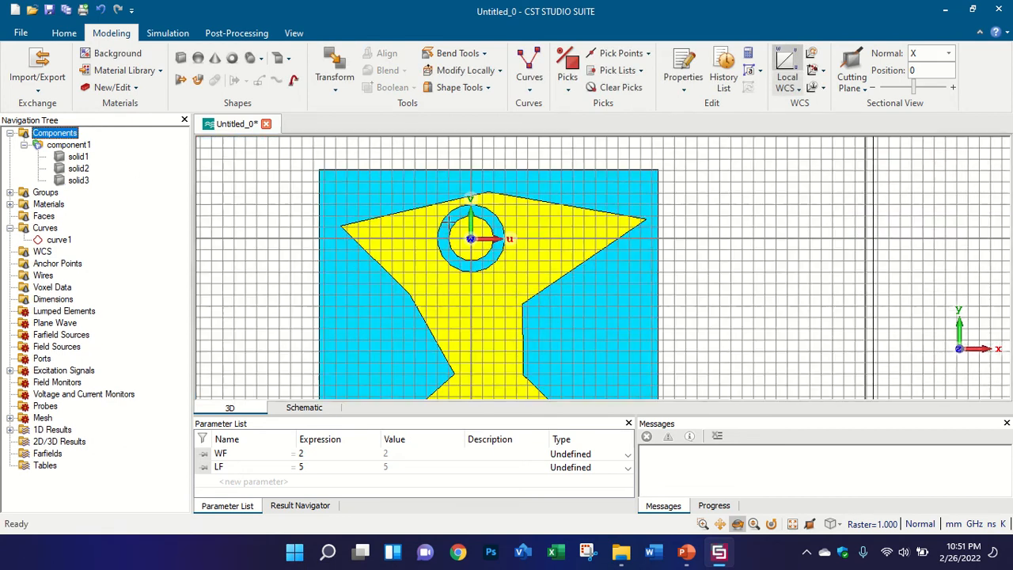
scroll(538, 225, up, 2)
scroll(462, 239, down, 2)
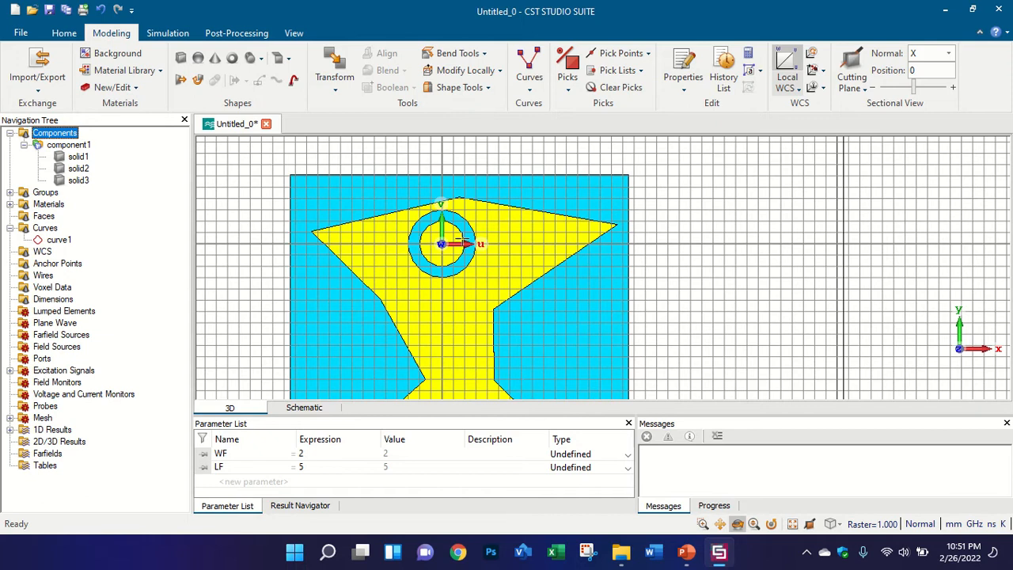
click(462, 241)
scroll(467, 257, up, 3)
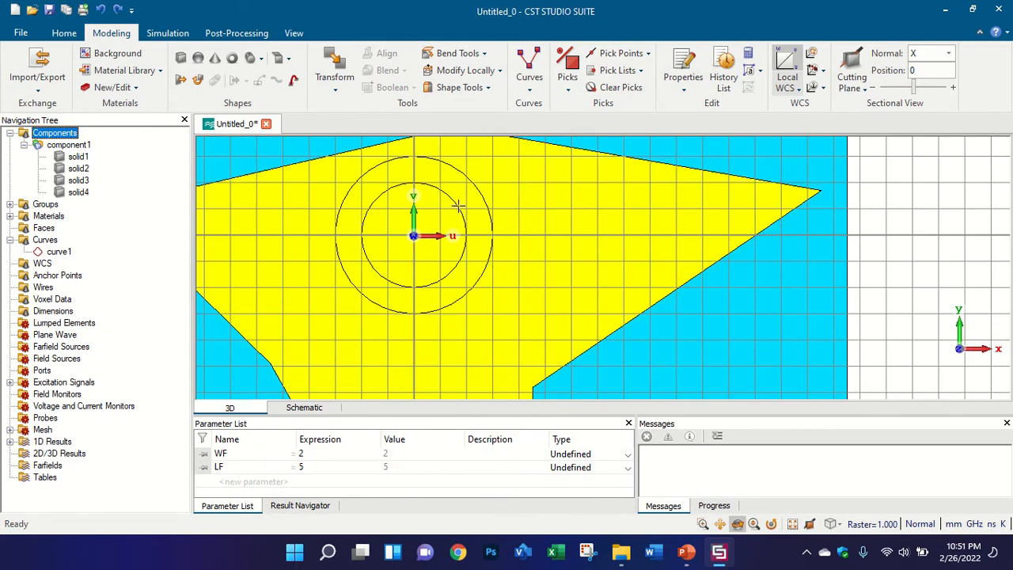
Step: Merge the ring solid4 into the copper patch solid3 with a Boolean Add and display all of component1
click(85, 181)
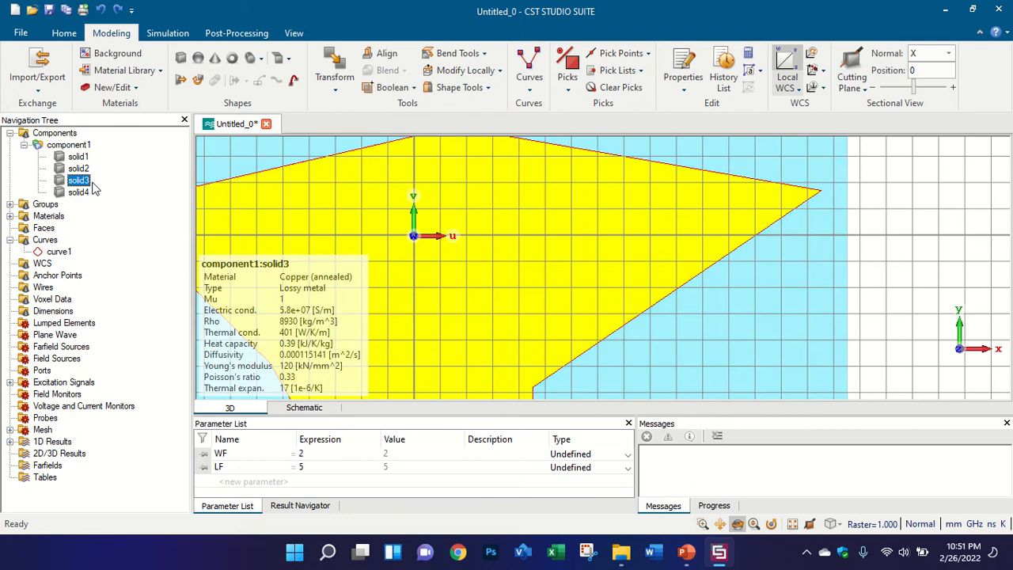
click(91, 148)
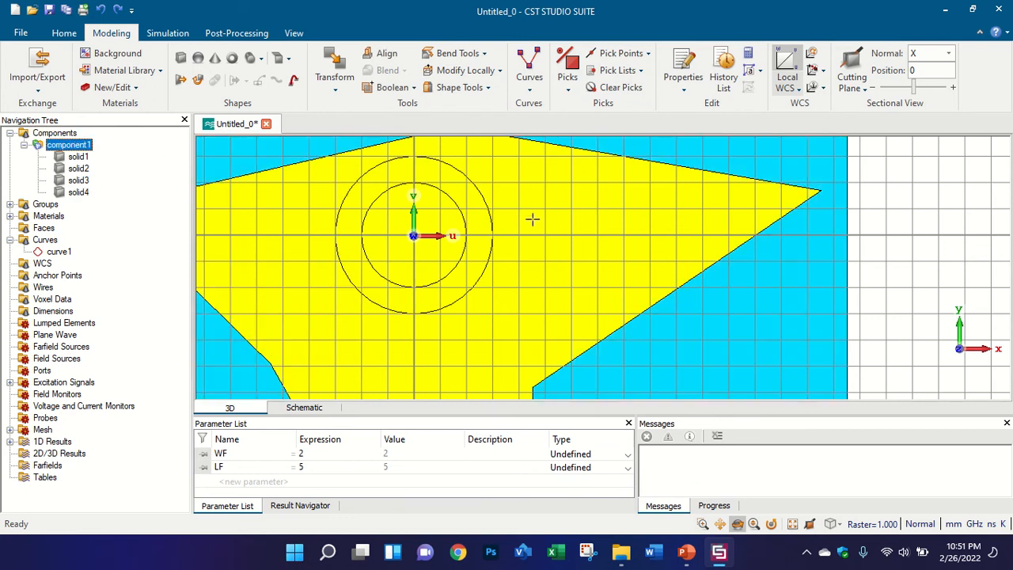
click(83, 181)
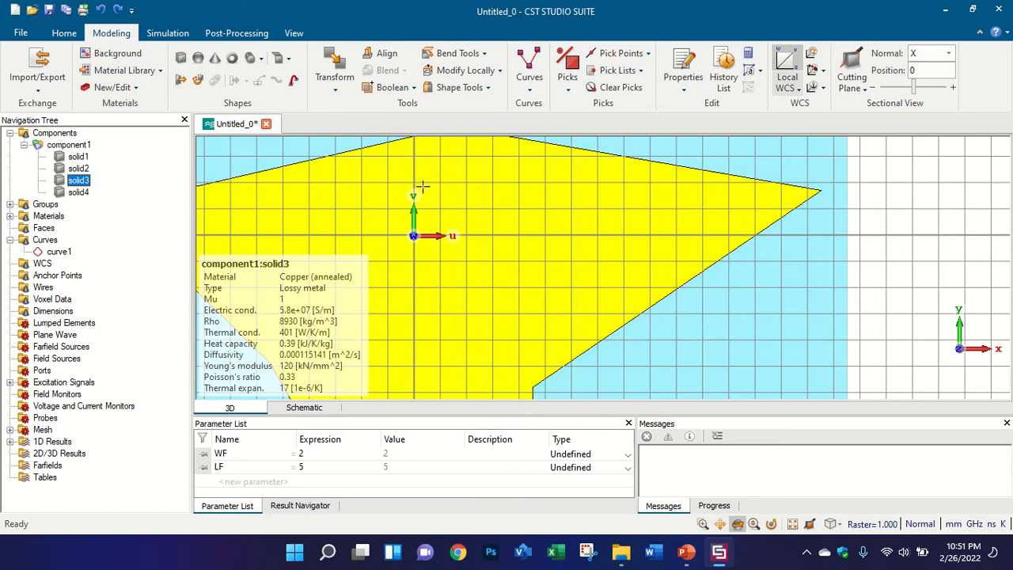
click(412, 87)
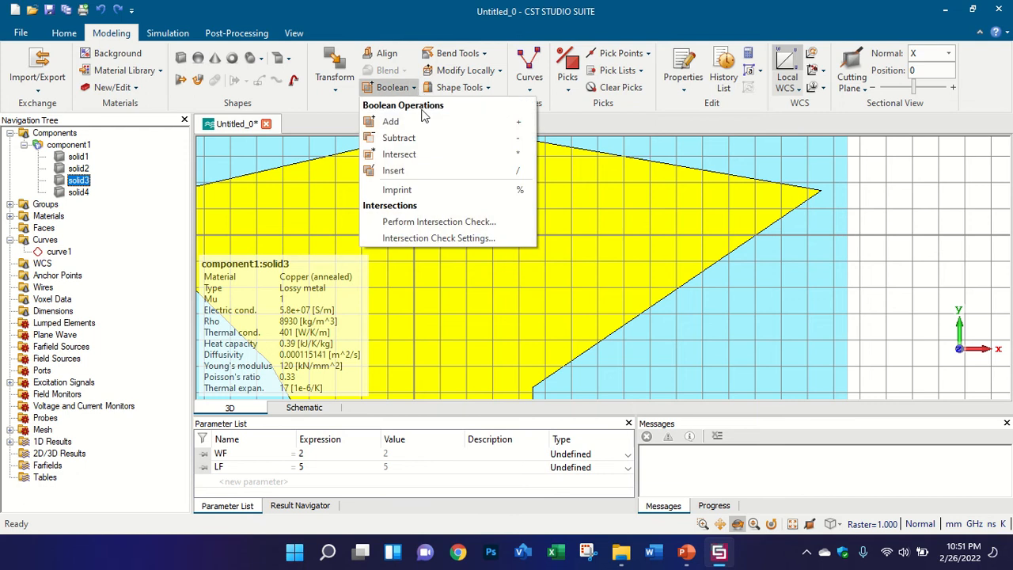
click(391, 122)
click(79, 169)
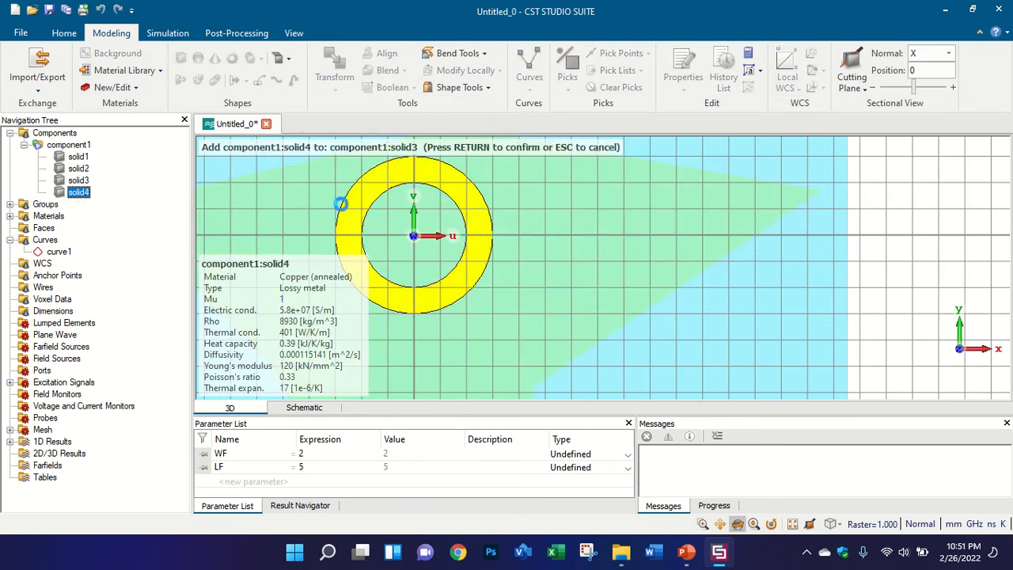
key(Return)
click(95, 147)
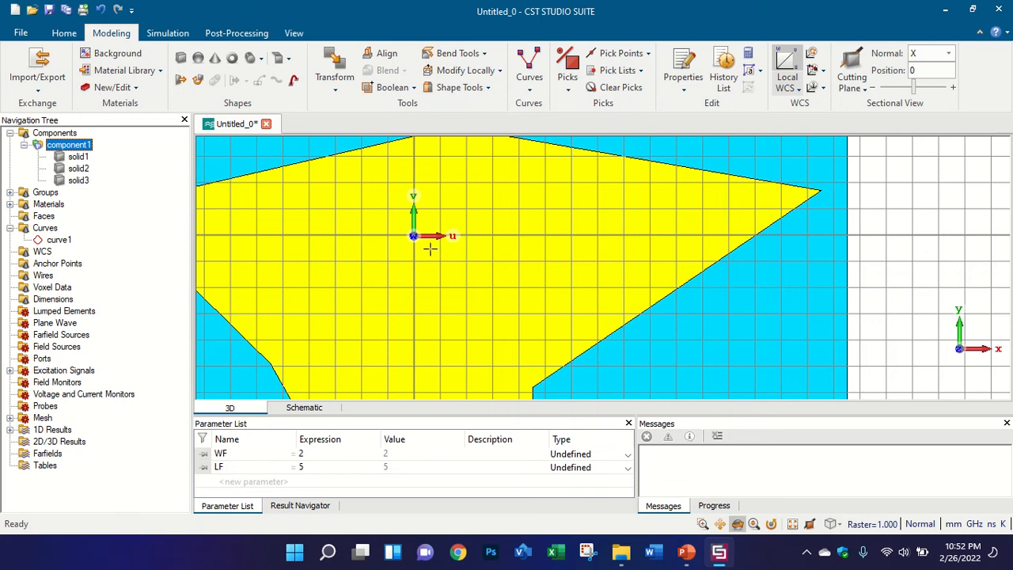
Step: Move the local coordinate system across the copper patch by about DU 7.7 and DV -1.1
drag(429, 249, 488, 204)
key(5)
scroll(491, 253, down, 5)
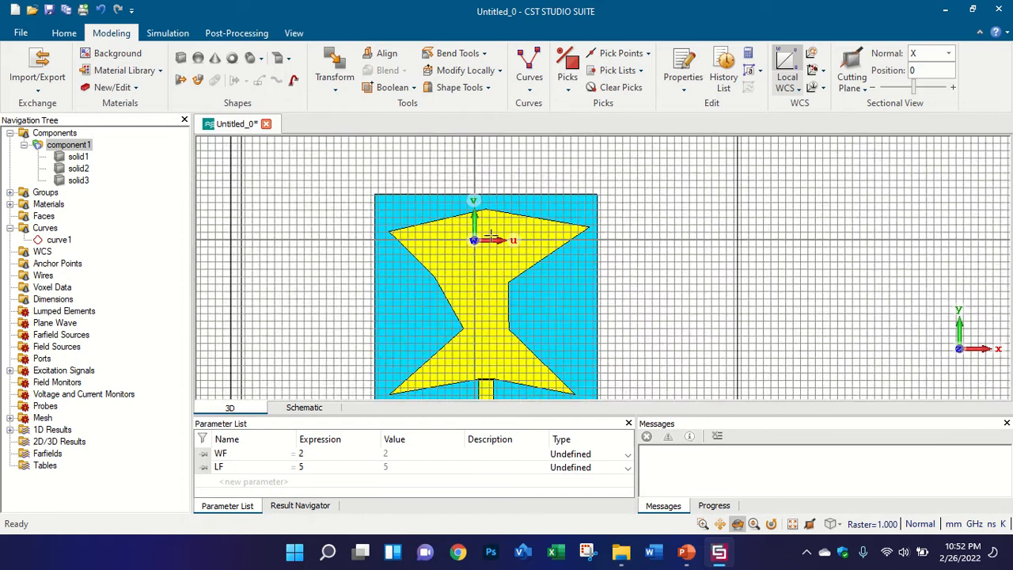
scroll(492, 238, up, 5)
scroll(420, 215, up, 1)
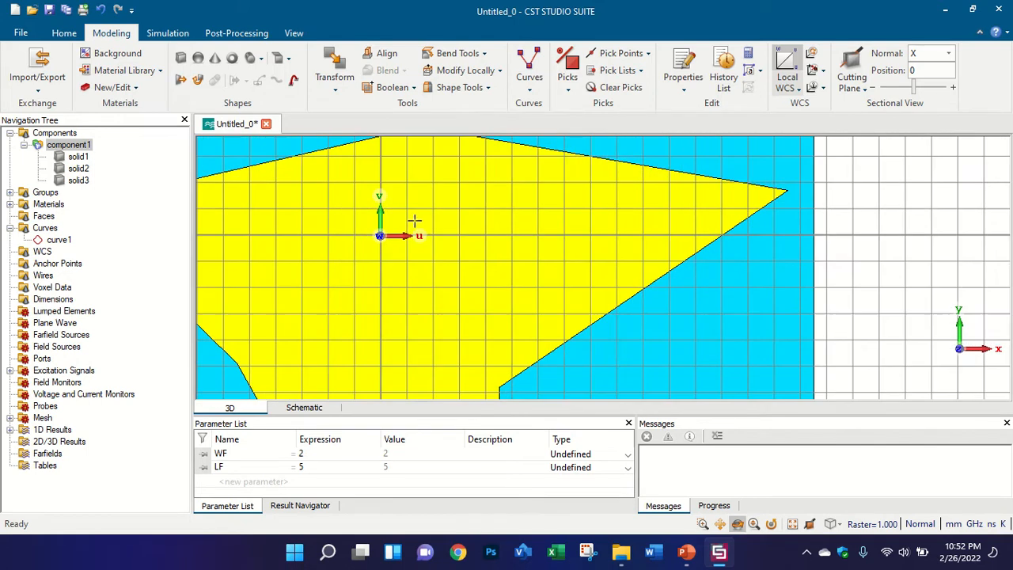
scroll(415, 221, down, 2)
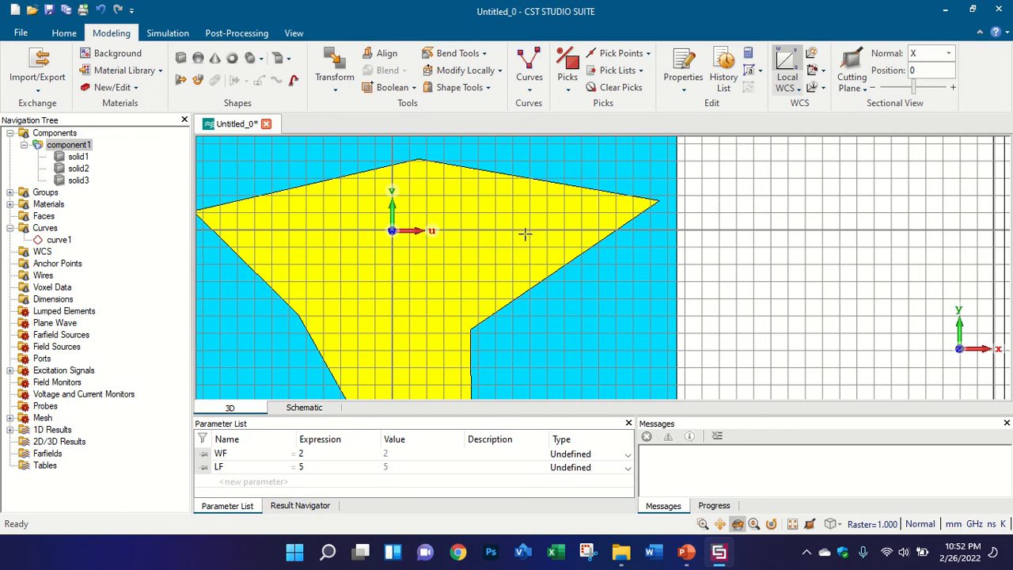
click(811, 53)
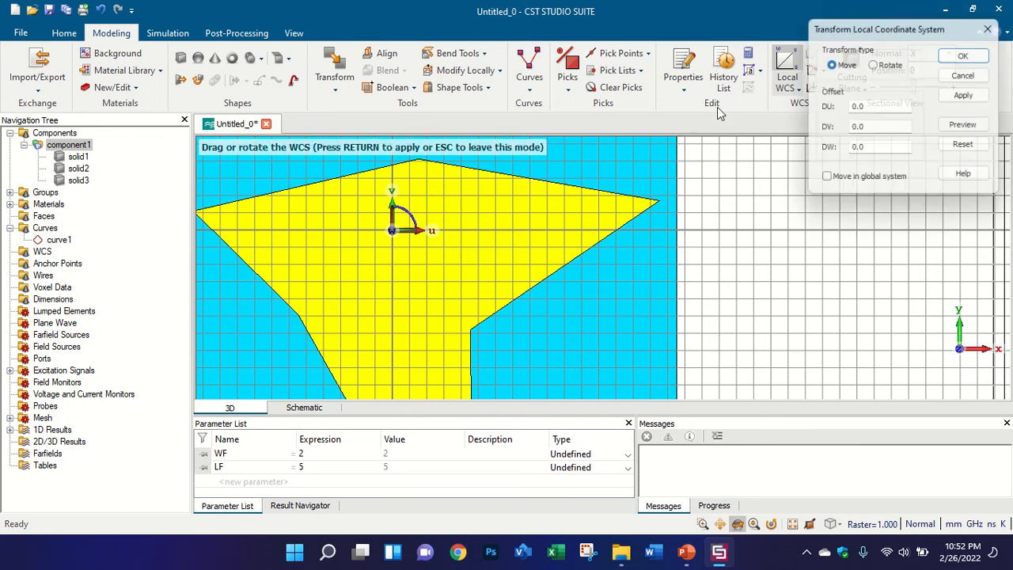
drag(428, 231, 524, 230)
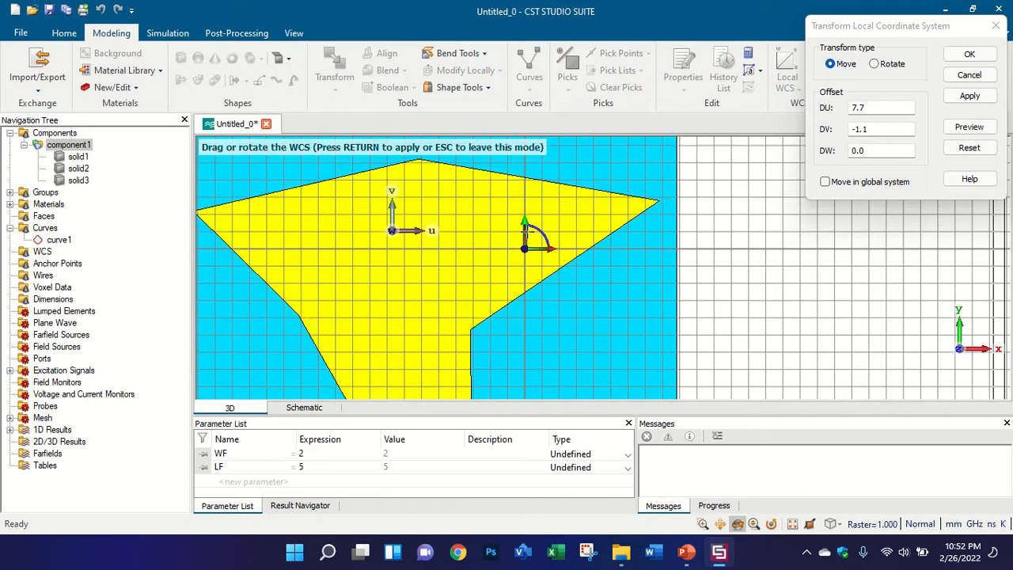
click(969, 54)
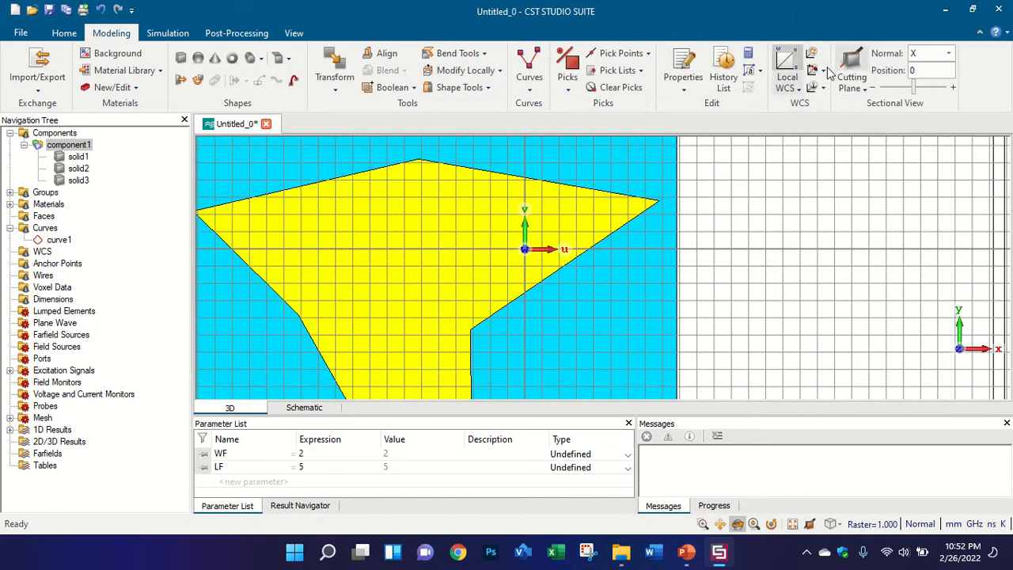
Step: Rotate the local coordinate system by 45 degrees about its W axis
click(809, 59)
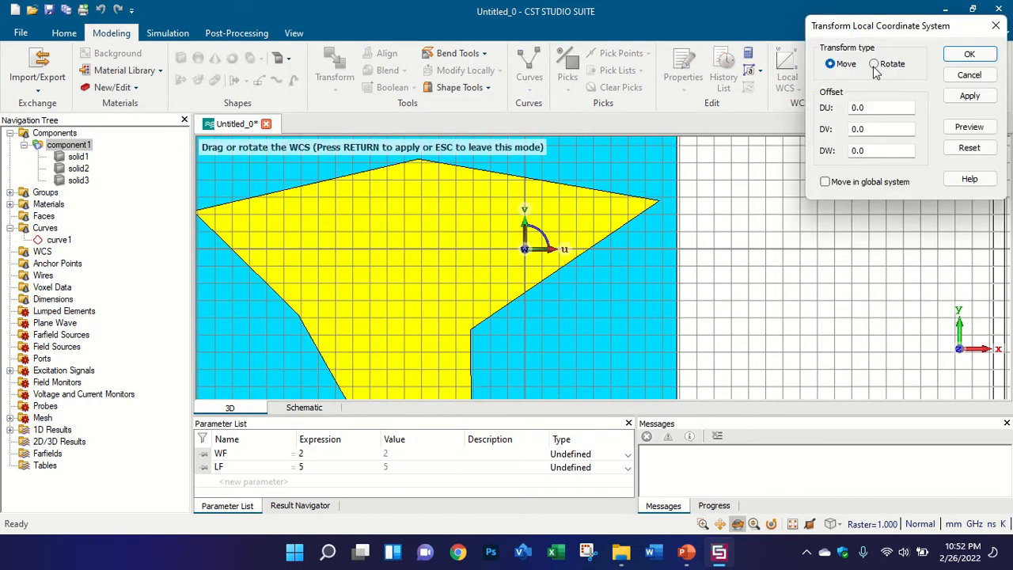
click(874, 65)
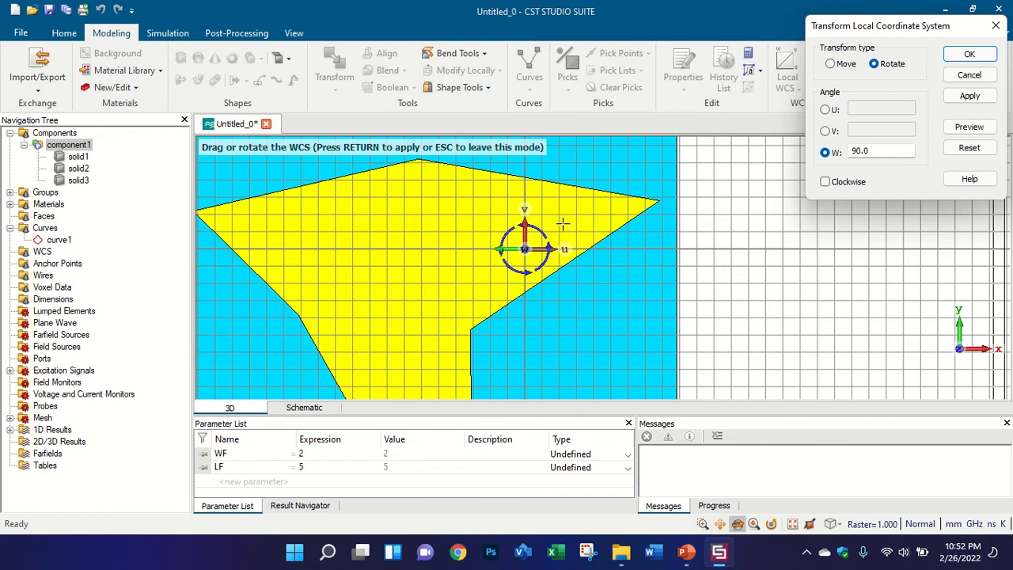
drag(543, 230, 570, 246)
drag(878, 151, 848, 151)
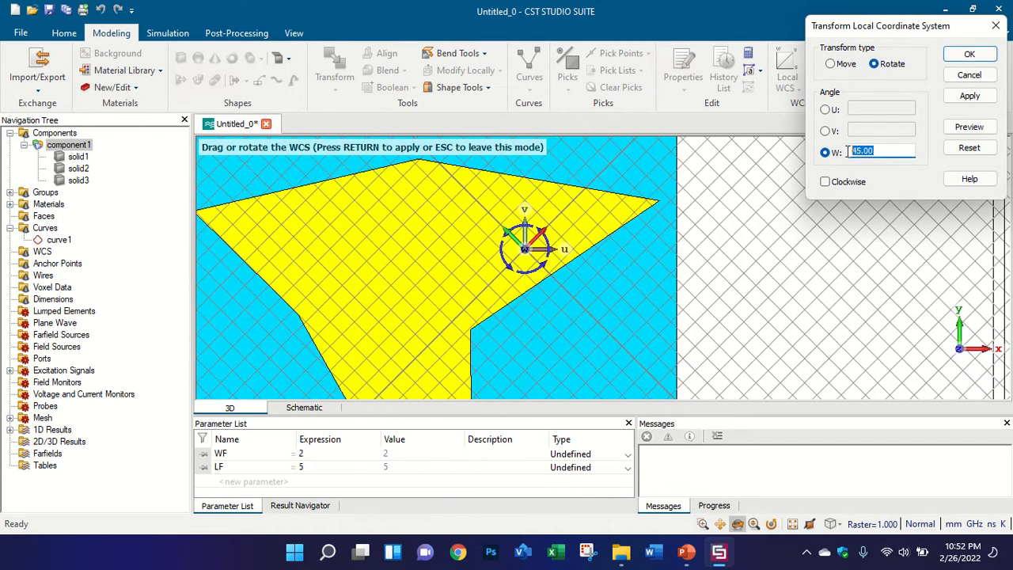
click(967, 55)
Step: Start a copper brick at the rotated coordinate system with U from -2 to 2 and V from 0 to 4, and preview it
middle_drag(528, 235, 519, 252)
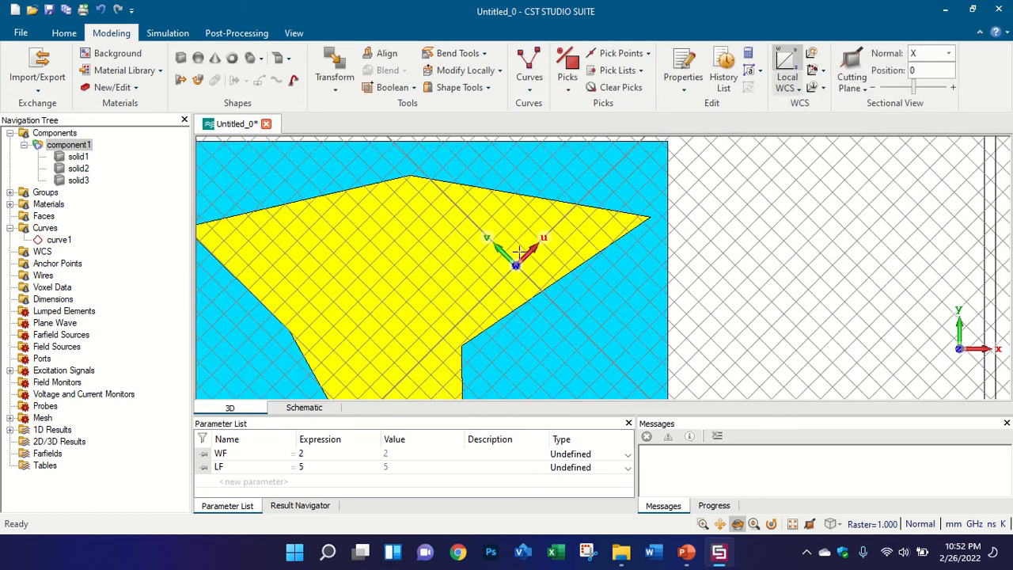
click(180, 58)
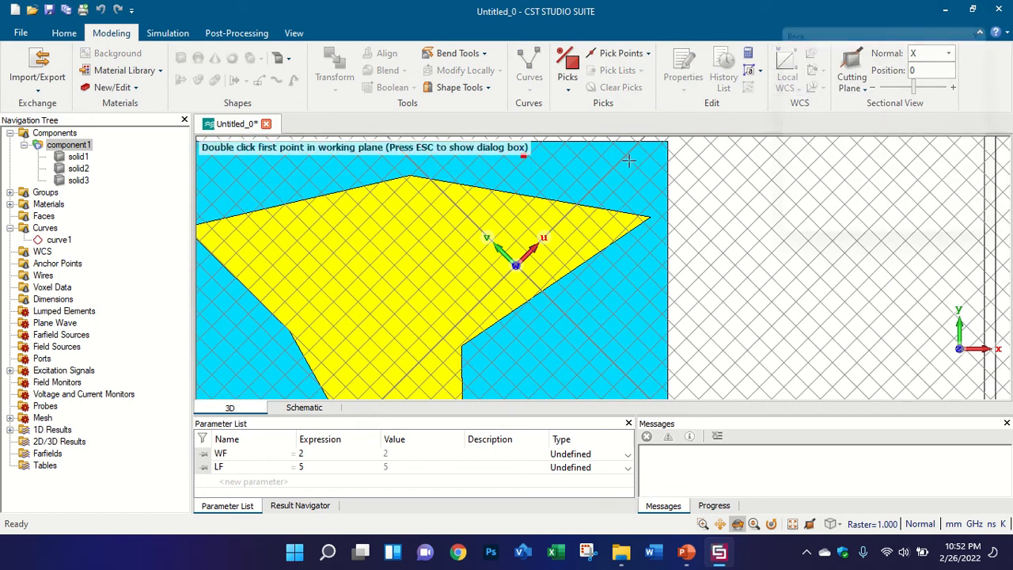
key(Escape)
key(Tab)
text(-2)
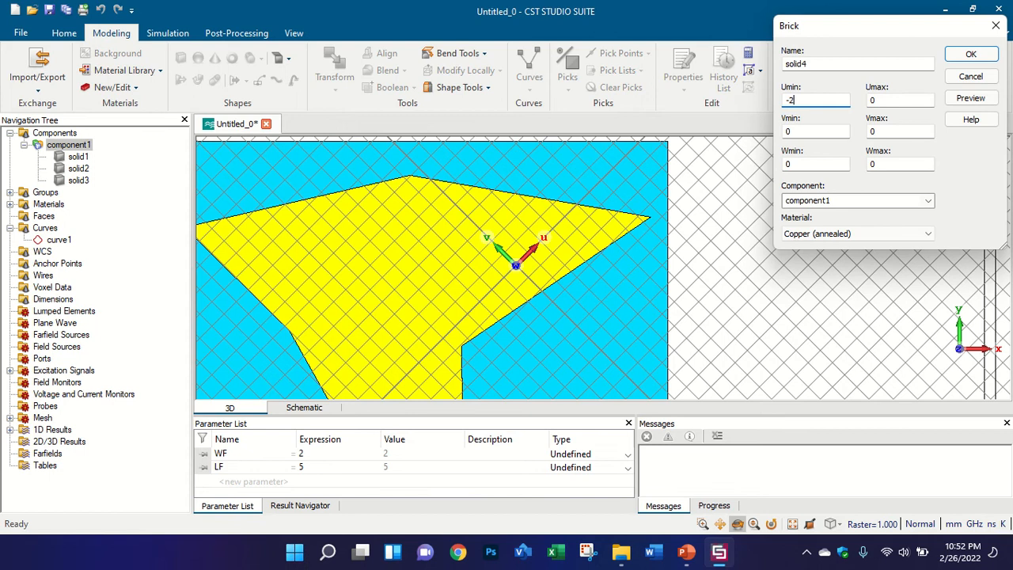
double_click(873, 99)
text(2)
click(873, 130)
double_click(872, 131)
text(4)
click(970, 98)
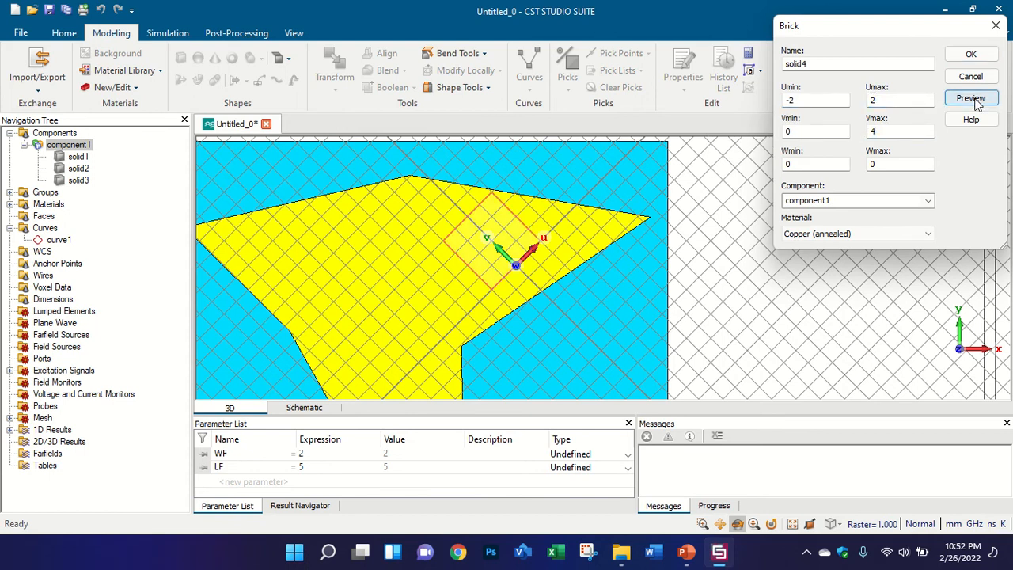
Step: Reduce the brick to U from -1 to 1 with Vmax 2 and preview its outline on the patch
double_click(793, 100)
text(-1)
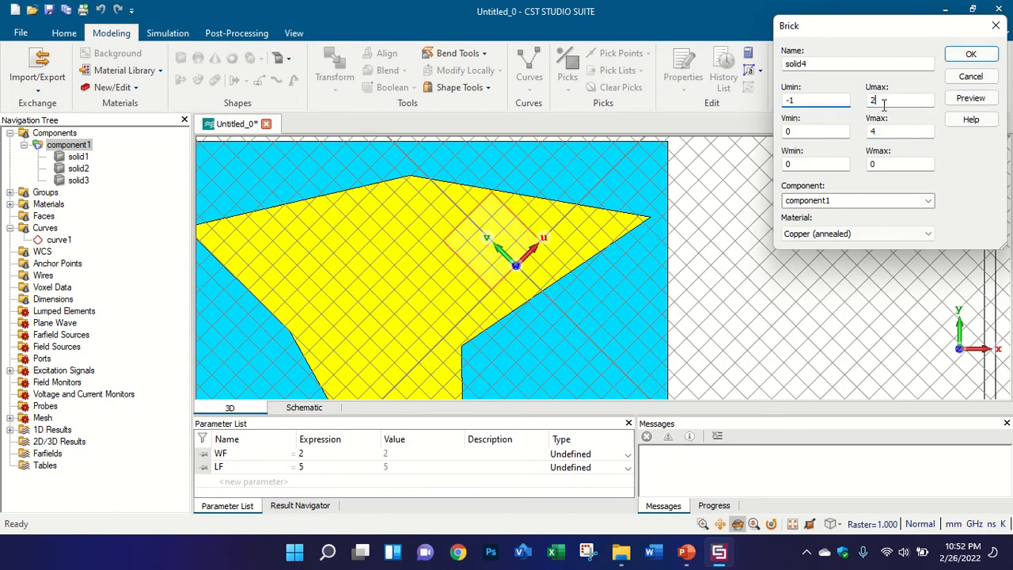
double_click(875, 100)
text(1)
click(970, 98)
double_click(873, 130)
text(2)
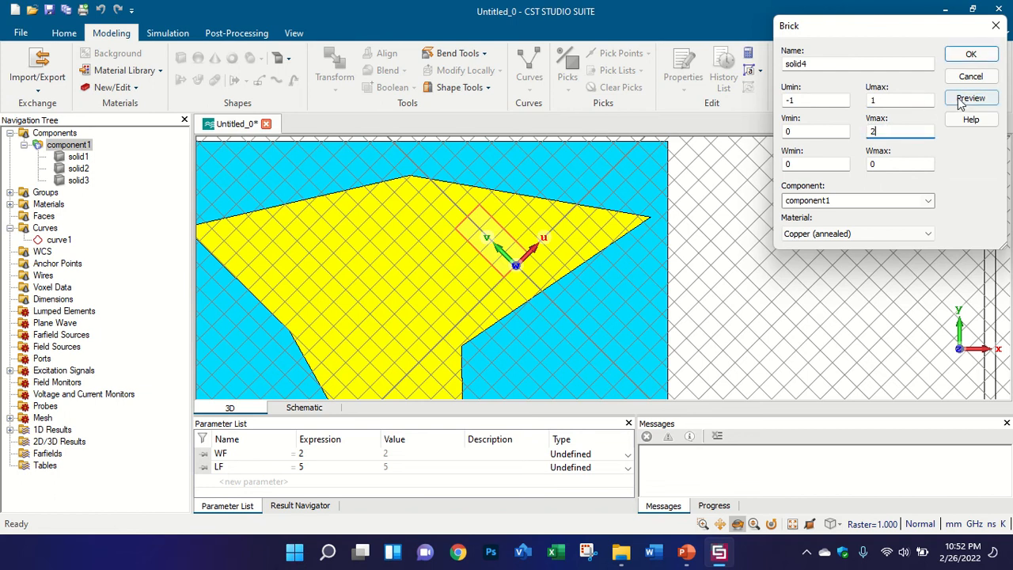
click(970, 98)
scroll(494, 266, up, 1)
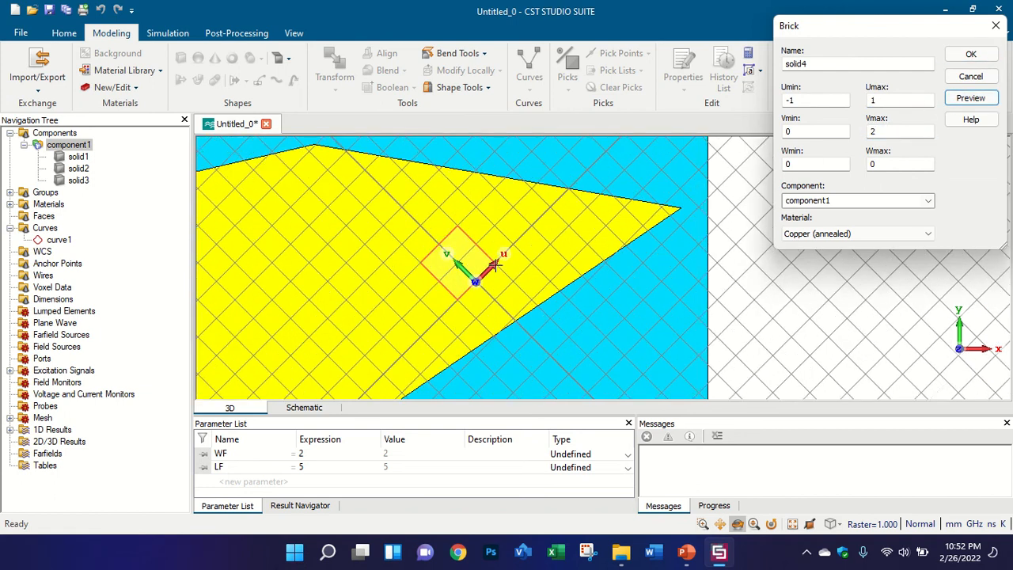
scroll(494, 266, up, 1)
scroll(488, 270, down, 1)
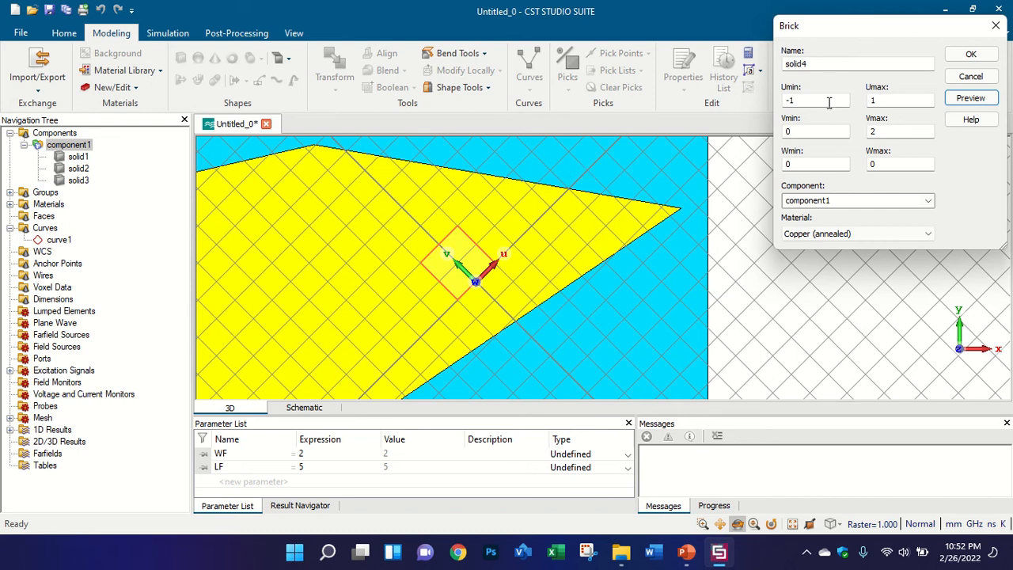
Step: Set the brick's Umin to 0, Vmin to 2 and Vmax to -2, and preview it
drag(817, 99, 690, 98)
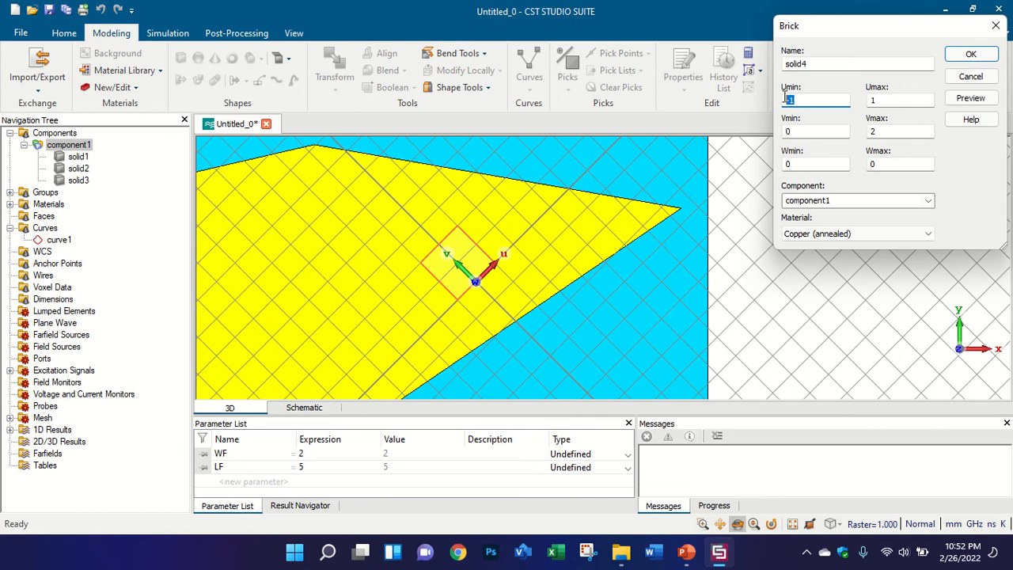
text(0)
click(882, 99)
drag(875, 132, 856, 134)
text(-2)
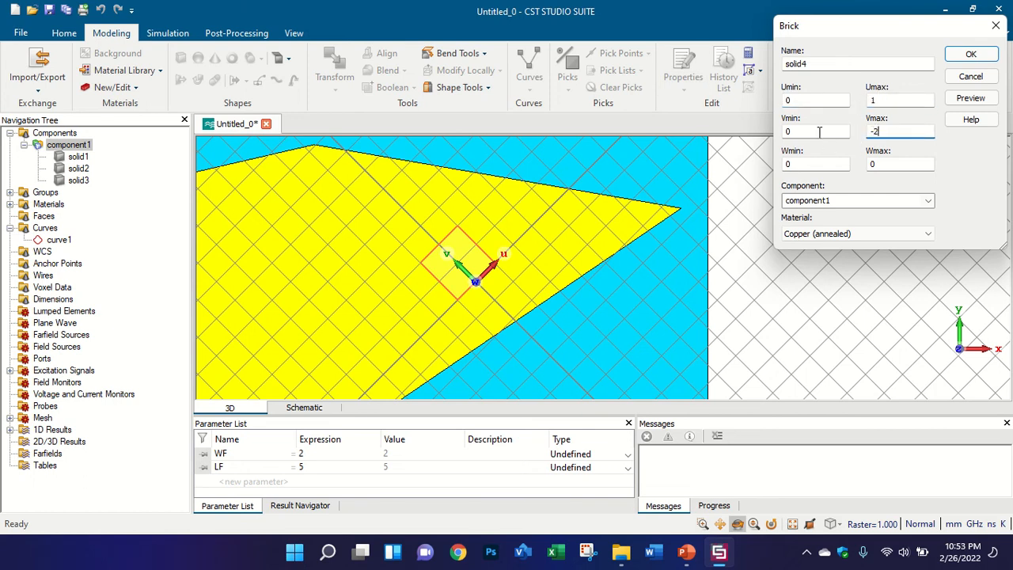
key(shift+Tab)
click(967, 98)
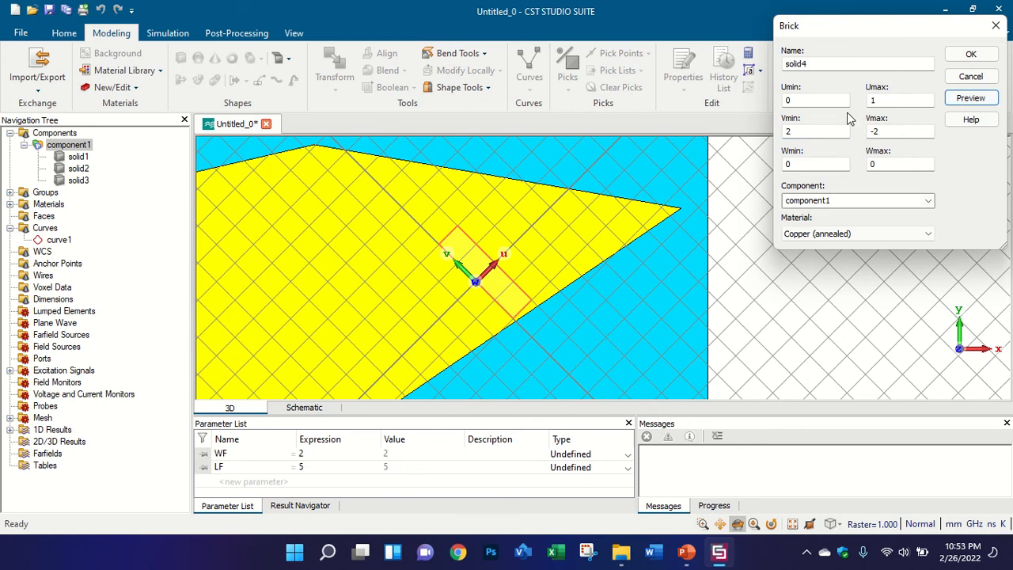
Step: Create the copper brick solid4 with U from -3 to 3, V from 0 to 1 and Wmax -0.035
drag(876, 101, 796, 105)
text(3)
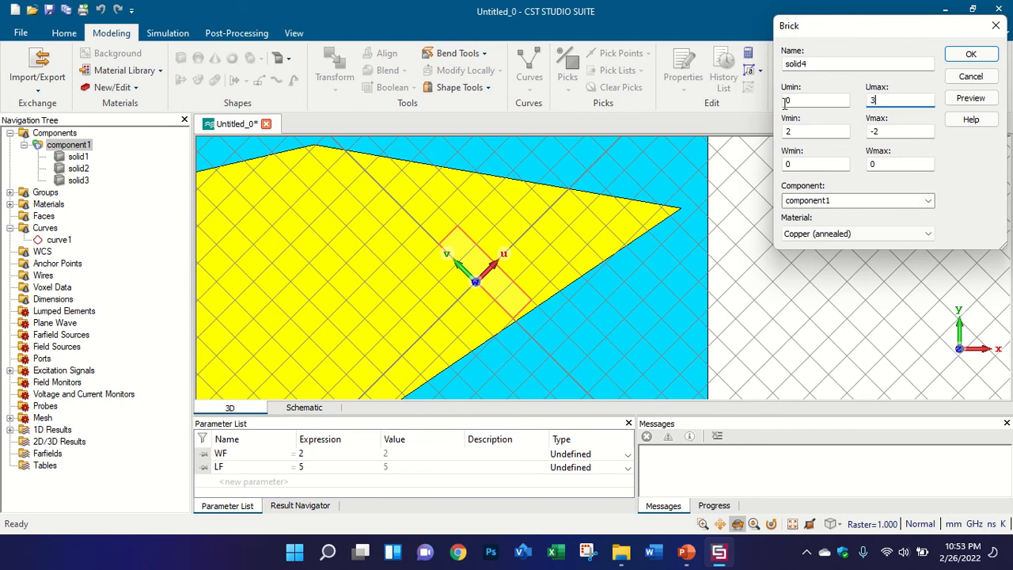
double_click(801, 100)
drag(830, 129, 722, 134)
text(0)
double_click(880, 132)
text(1)
click(970, 97)
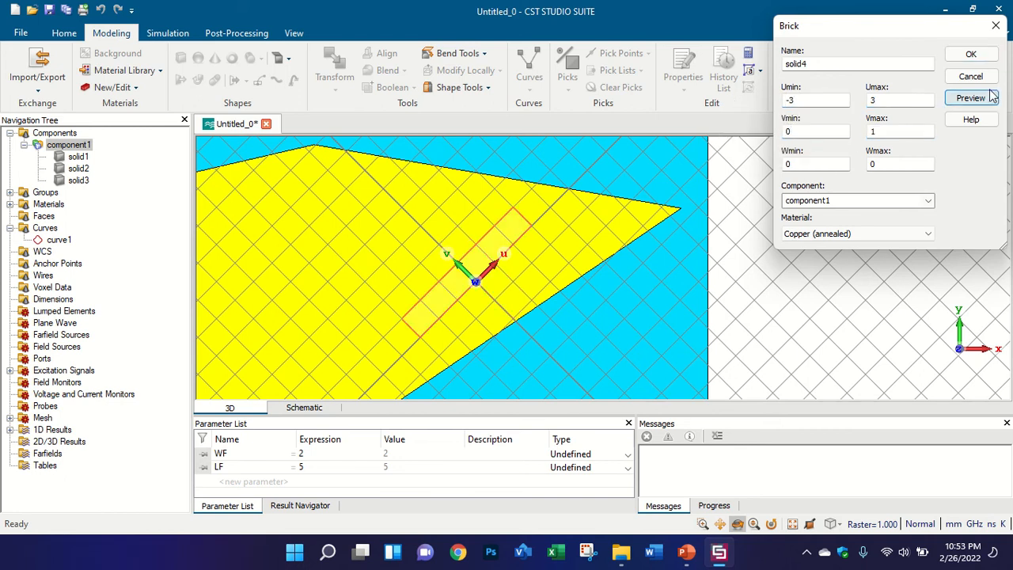
double_click(890, 162)
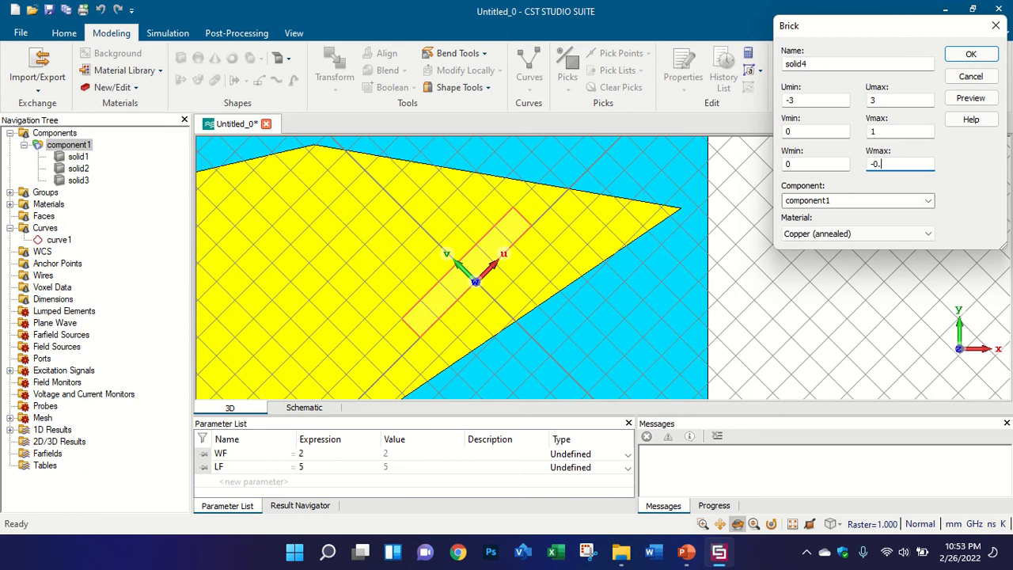
text(-0.035)
key(Return)
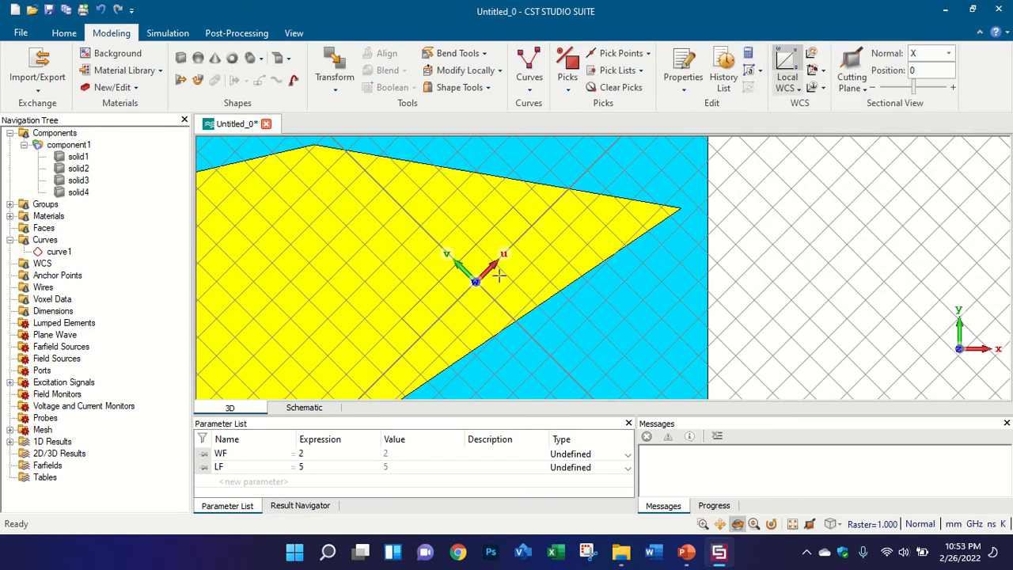
Step: Subtract the brick solid4 from the copper patch solid3 and display all of component1
scroll(490, 277, up, 5)
drag(491, 258, 71, 235)
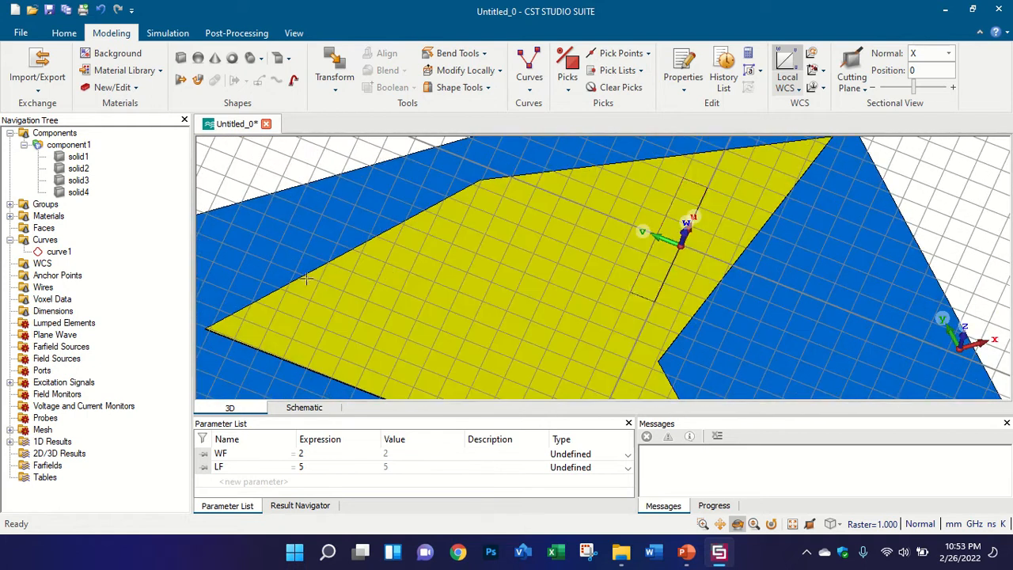
click(79, 180)
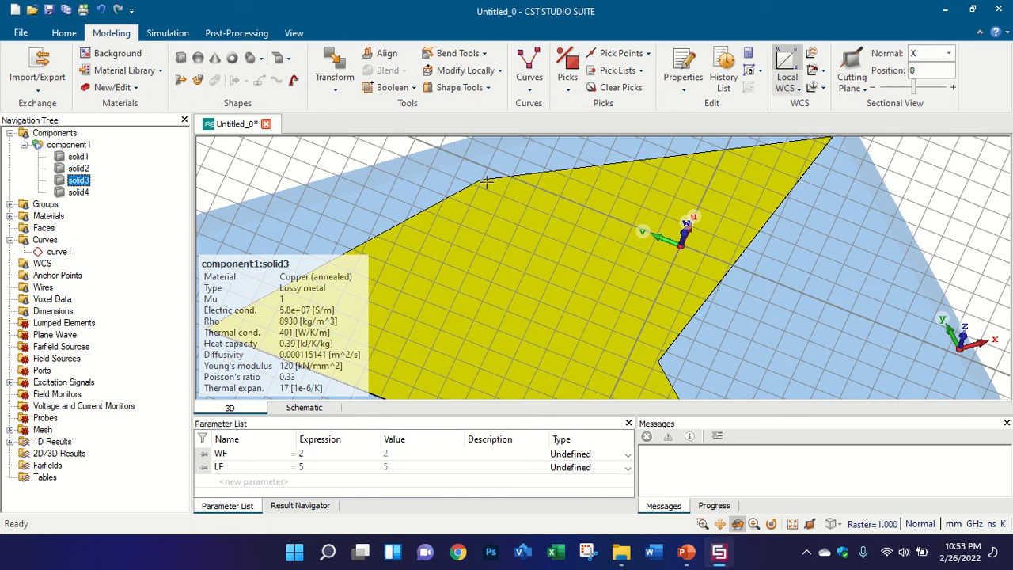
key(minus)
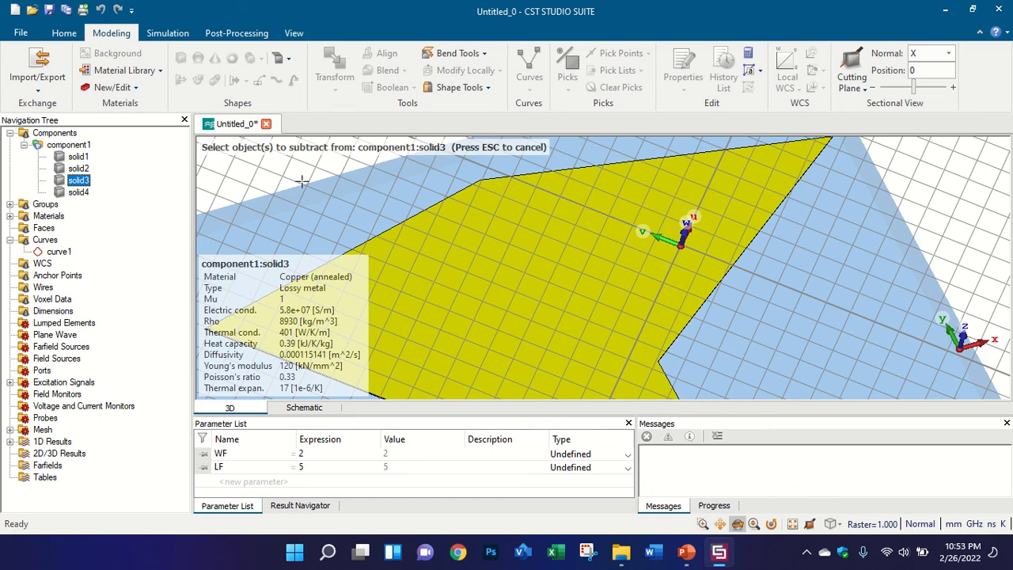
click(78, 192)
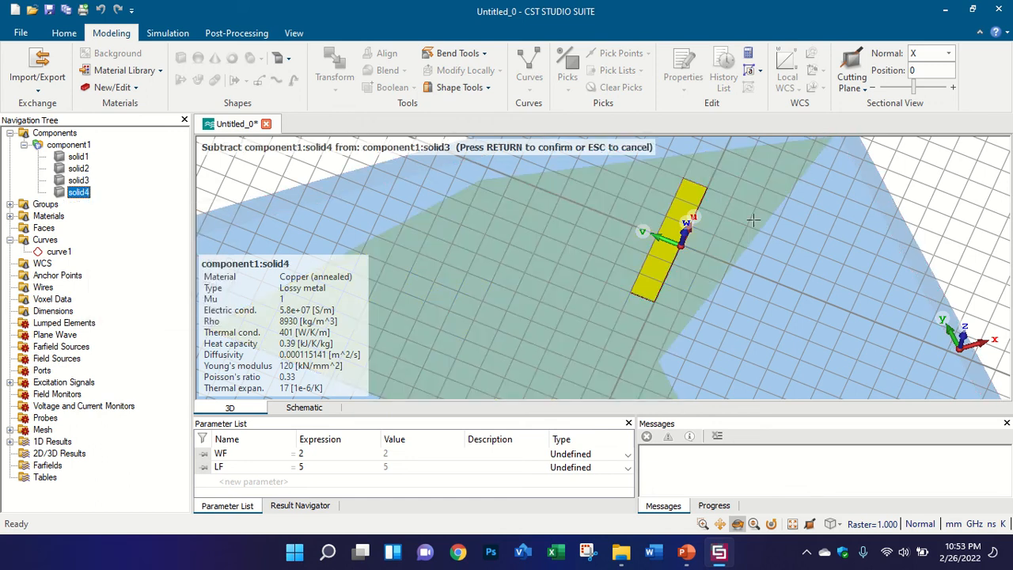
key(Return)
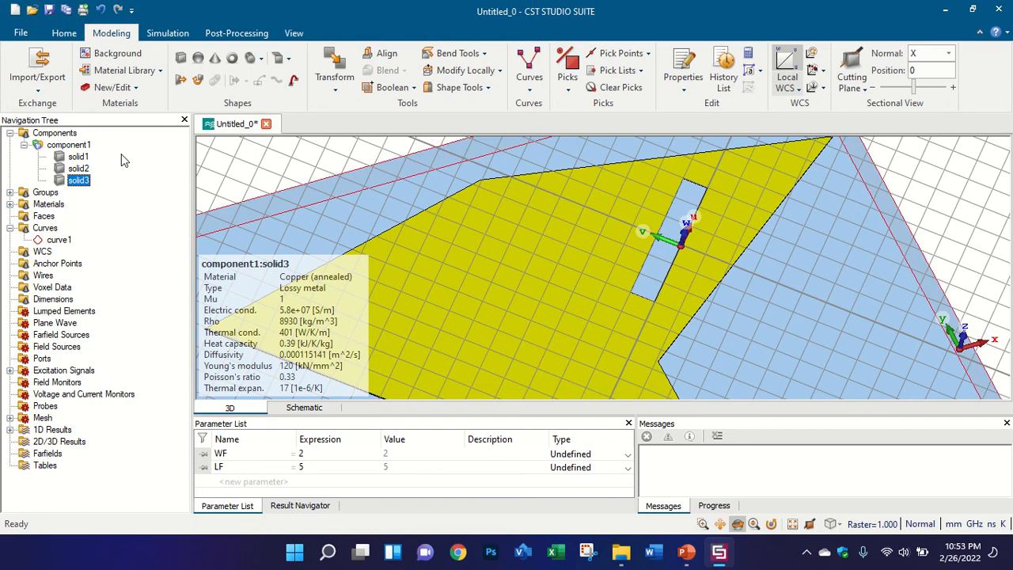
click(105, 141)
scroll(581, 287, down, 5)
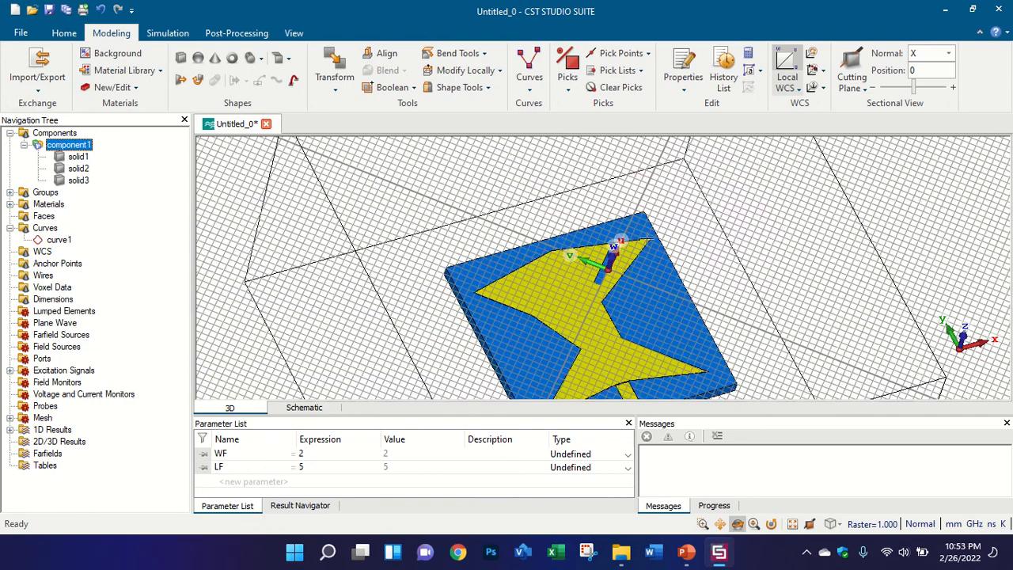
Step: Align the local coordinate system with the substrate's feed-side edge on the patch face
drag(646, 240, 600, 288)
scroll(633, 237, down, 3)
scroll(587, 323, up, 3)
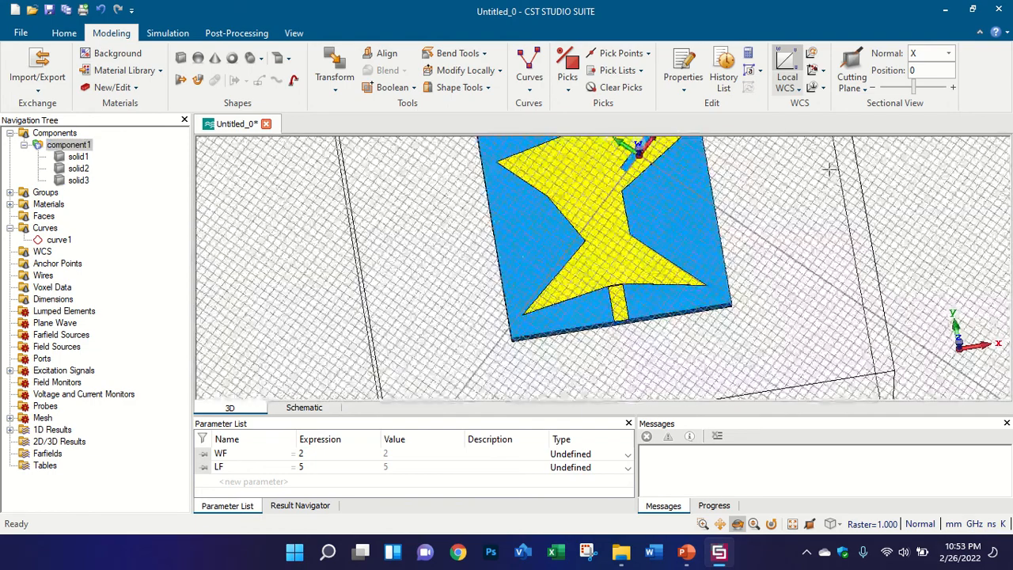
click(812, 71)
double_click(669, 311)
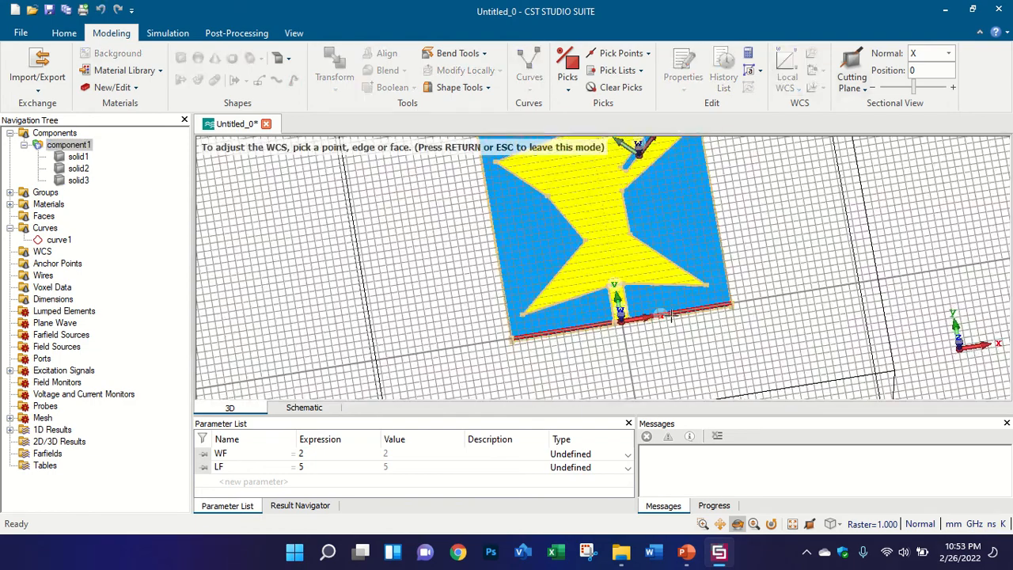
Step: Examine the slotted patch and the substrate from the front, at an angle and from the back
scroll(632, 248, up, 2)
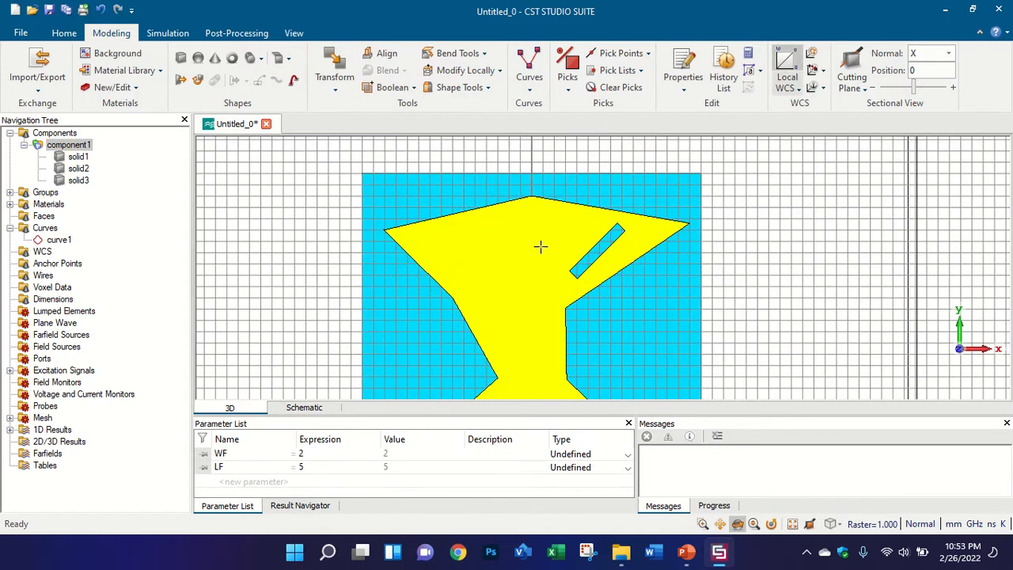
drag(590, 280, 699, 242)
scroll(529, 239, down, 4)
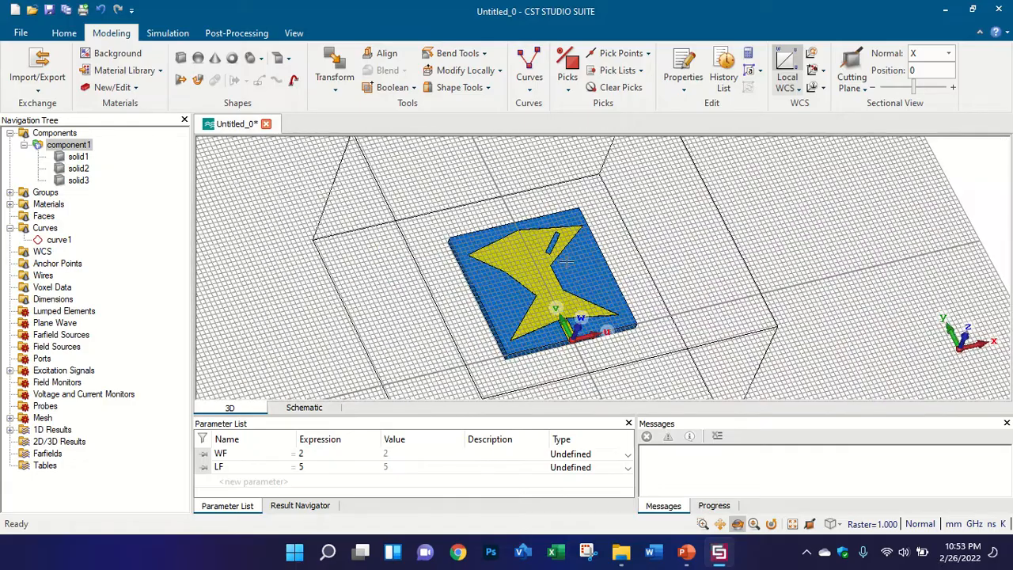
key(5)
drag(552, 301, 879, 308)
drag(660, 308, 393, 341)
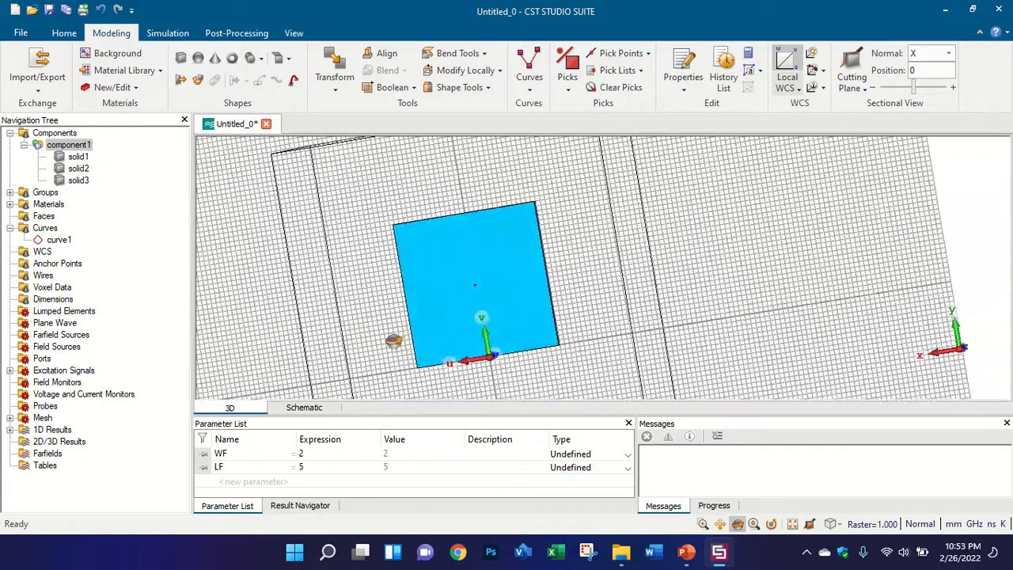
scroll(606, 306, up, 3)
drag(607, 306, 140, 393)
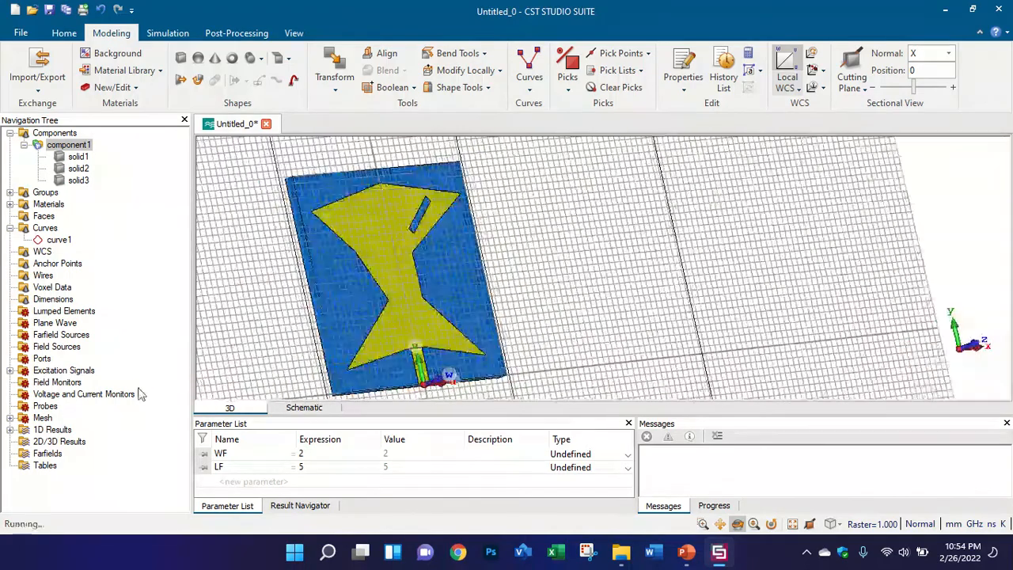
key(5)
scroll(423, 326, down, 4)
scroll(396, 340, up, 4)
scroll(504, 342, up, 3)
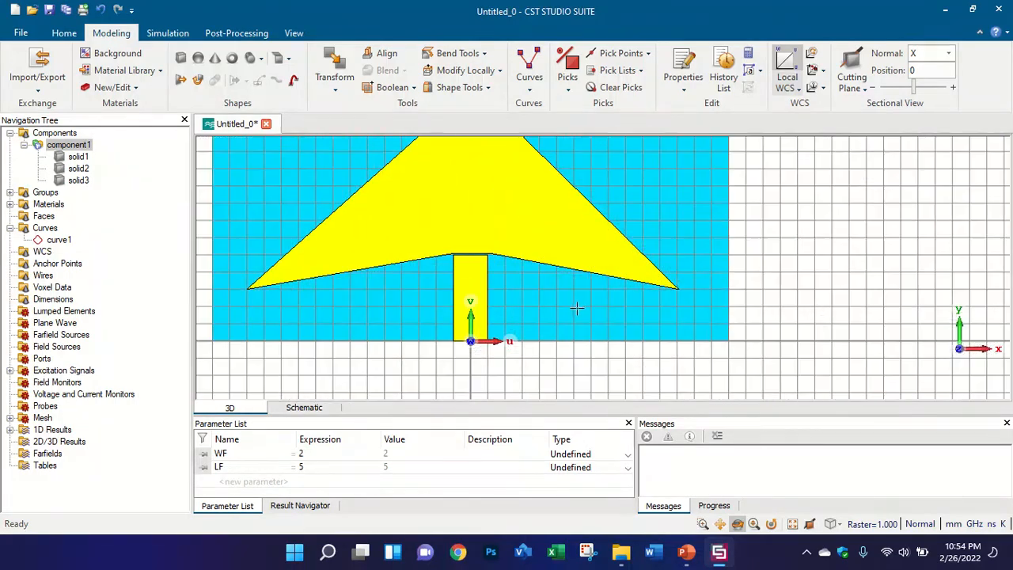
Step: Align the local coordinate system with the feed-side edge of the substrate's back face, with W pointing away from the patch
drag(528, 299, 621, 321)
drag(557, 322, 659, 316)
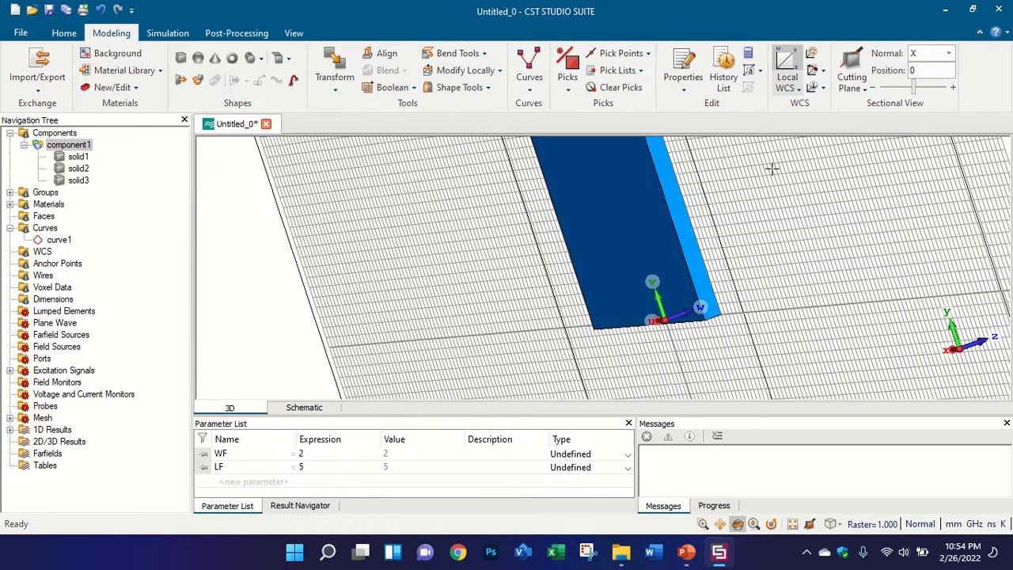
click(812, 71)
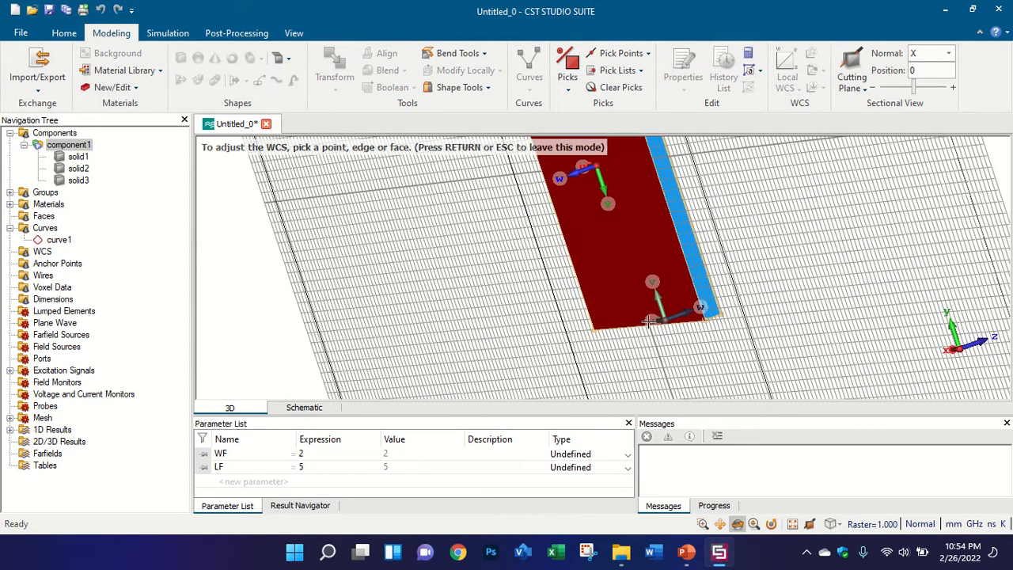
click(649, 322)
double_click(650, 324)
scroll(654, 320, down, 5)
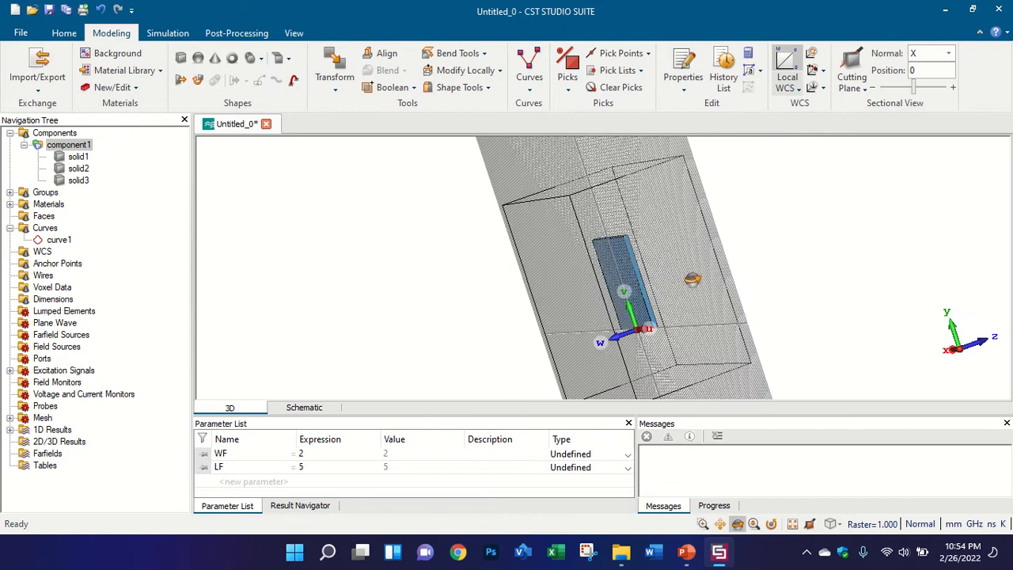
drag(694, 280, 476, 319)
scroll(701, 309, up, 3)
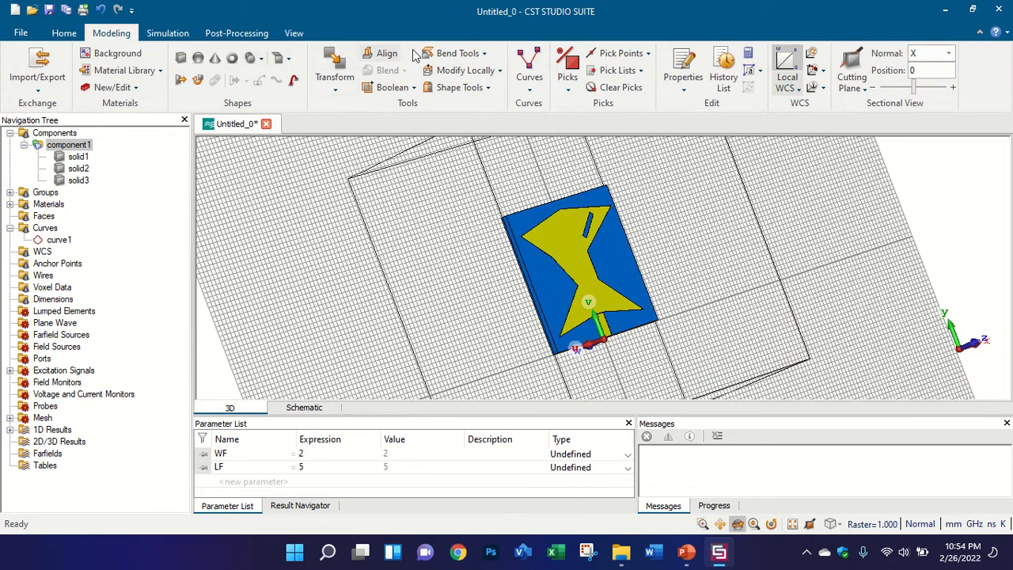
Step: Preview a two-sided Cylindrical Bend of component1 with radius 10 and inspect the bend outline at the feed edge
click(467, 55)
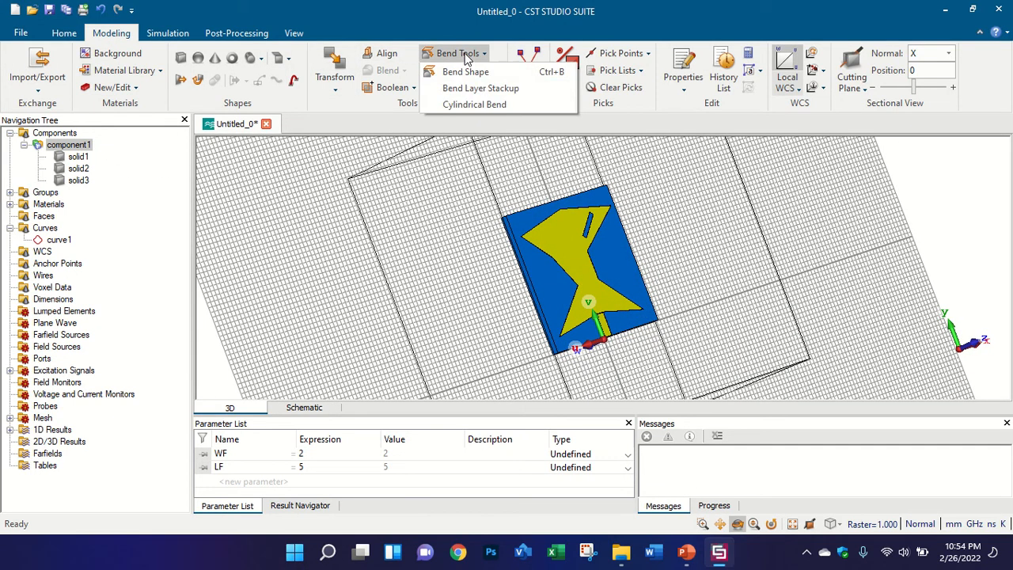
click(478, 105)
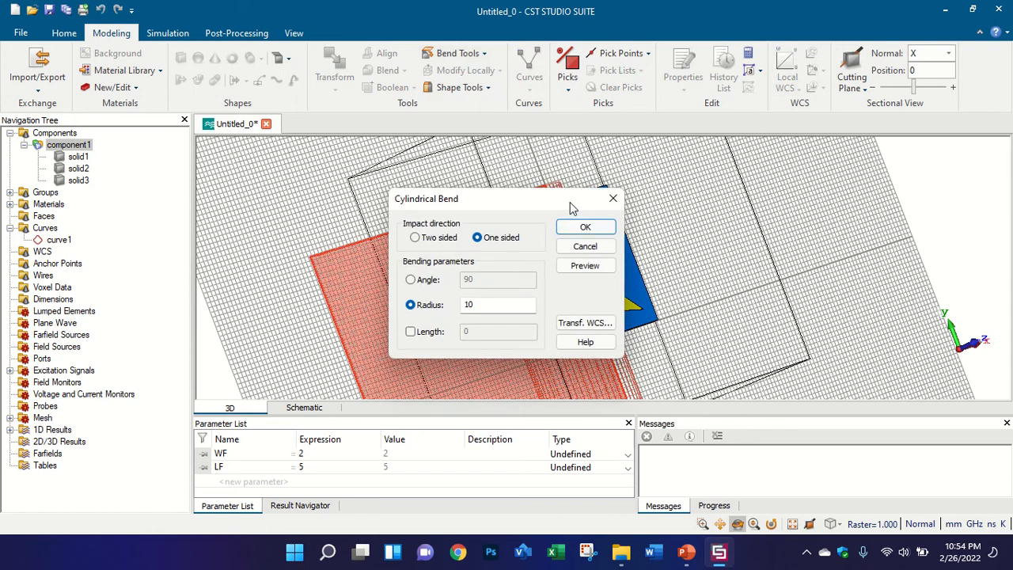
drag(572, 205, 243, 170)
click(109, 206)
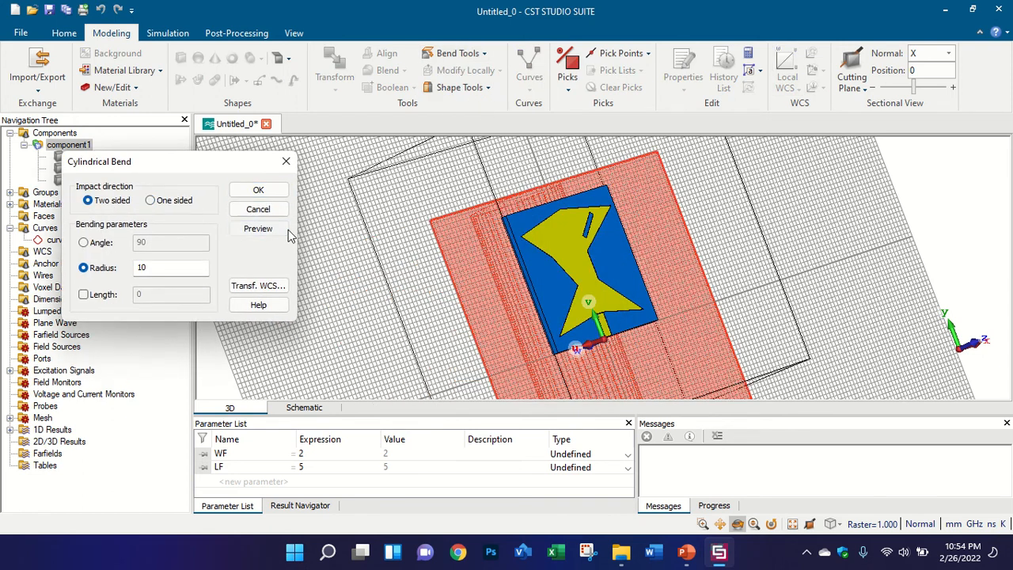
click(266, 229)
drag(596, 216, 459, 161)
scroll(459, 161, down, 4)
scroll(482, 263, up, 3)
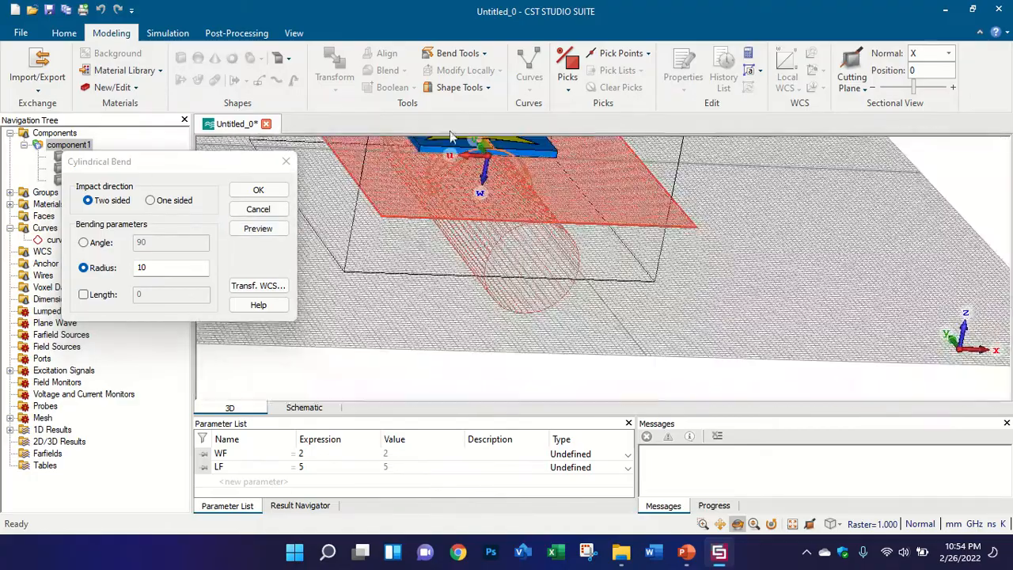
scroll(500, 227, down, 4)
scroll(498, 227, up, 5)
scroll(492, 172, down, 3)
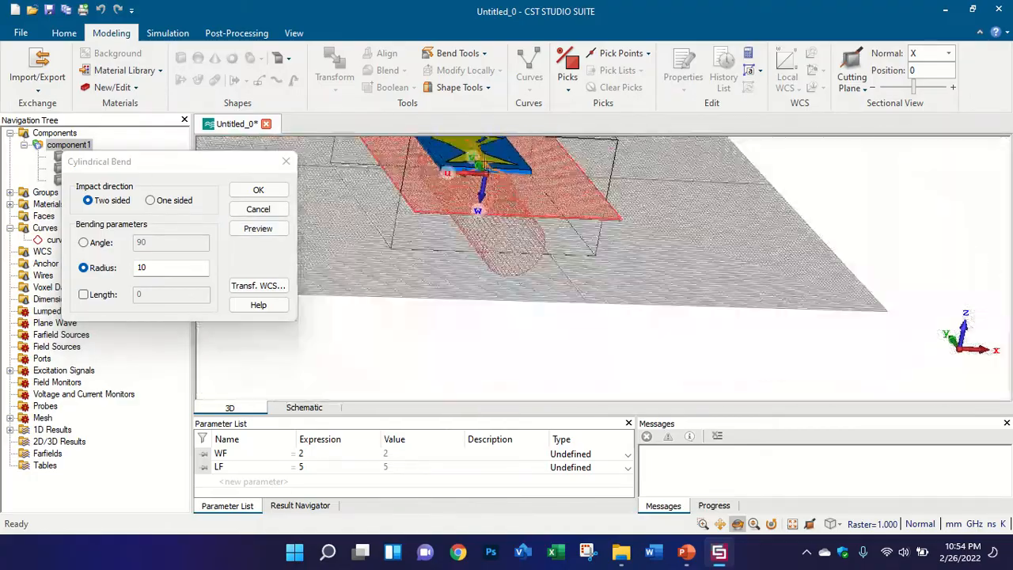
scroll(478, 158, up, 4)
scroll(470, 260, down, 1)
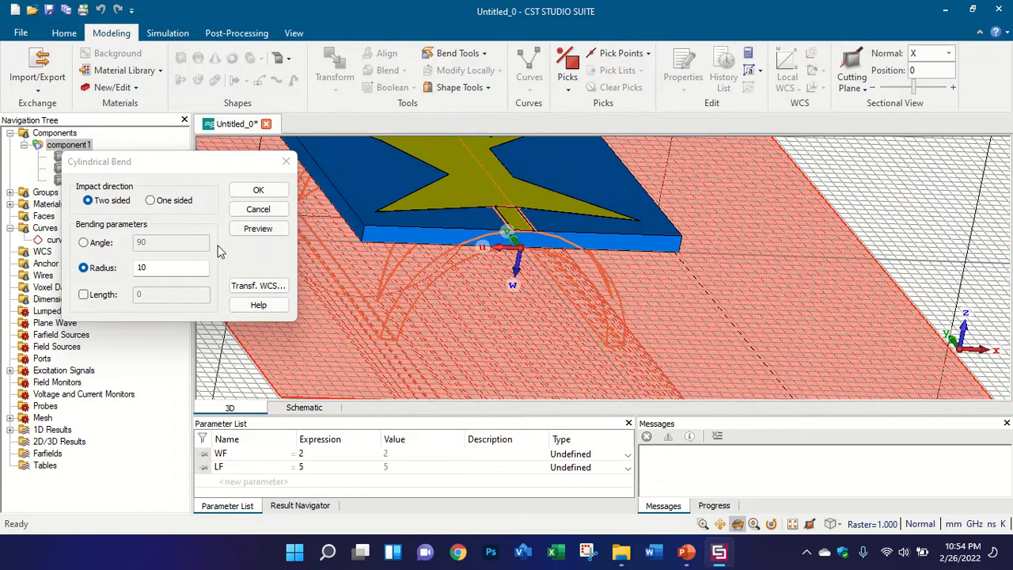
Step: Set the two-sided bend radius to a new parameter Bx with value 5 and apply the bend to component1
drag(171, 269, 125, 261)
text(b)
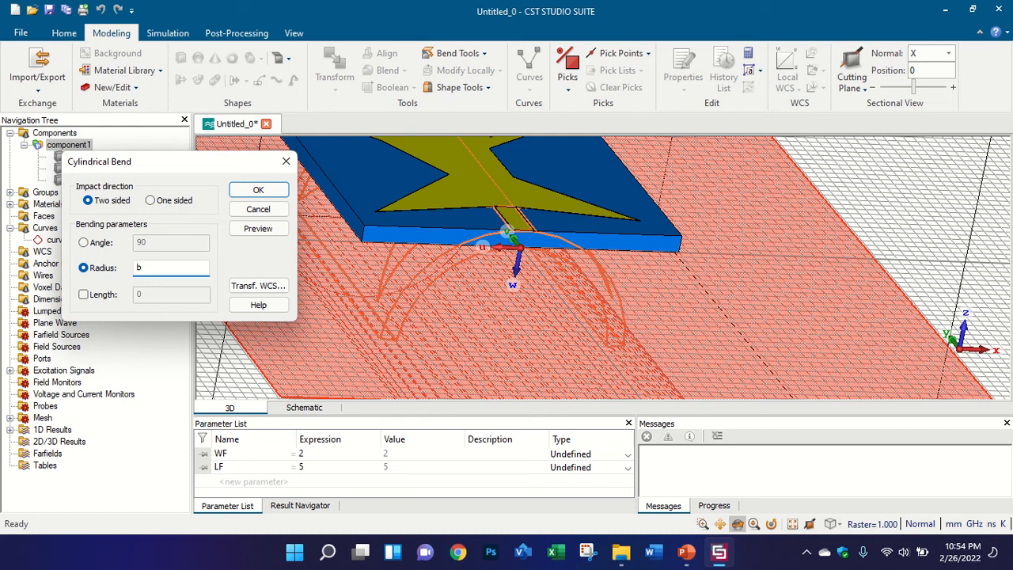
click(256, 229)
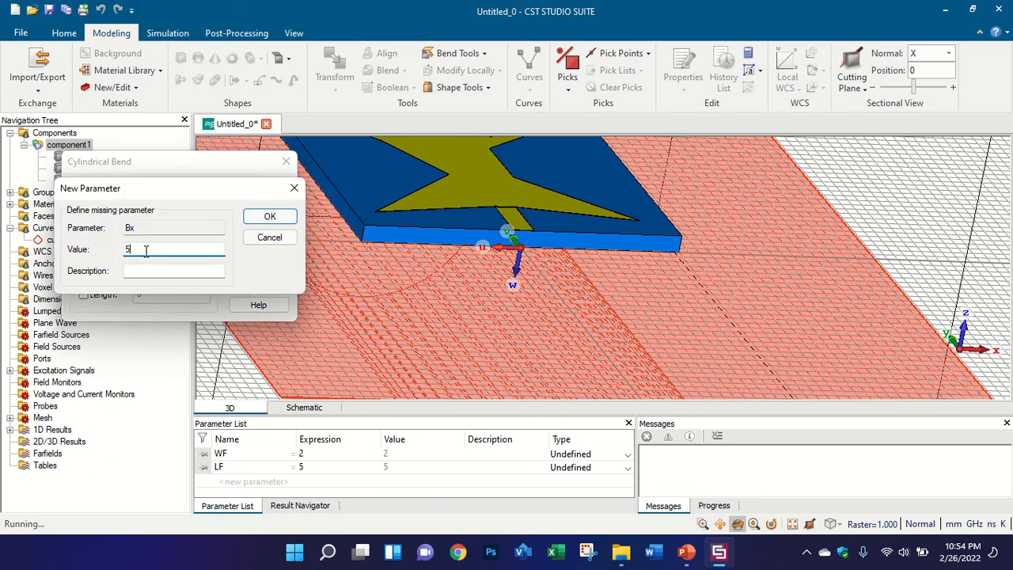
click(268, 218)
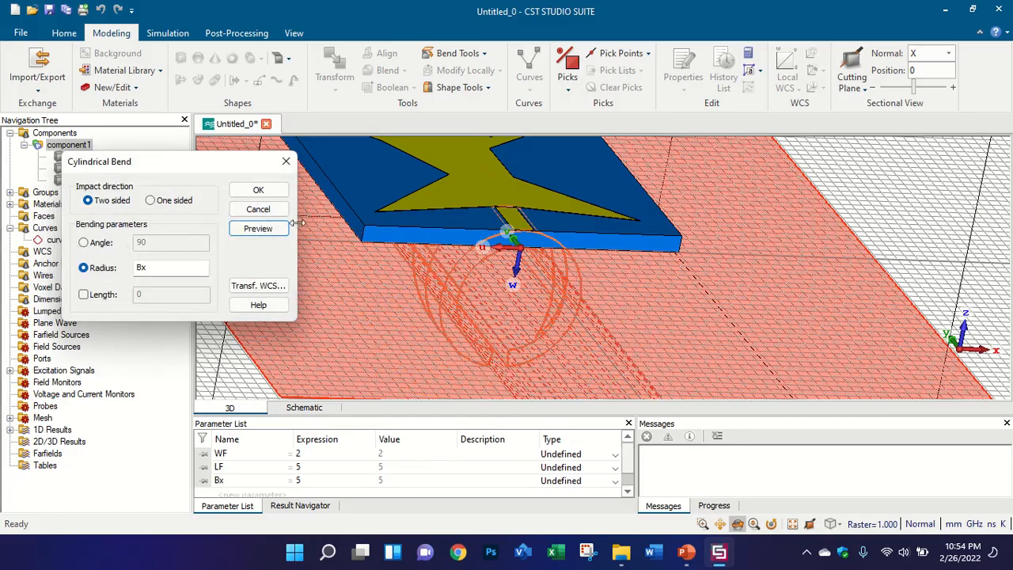
click(259, 190)
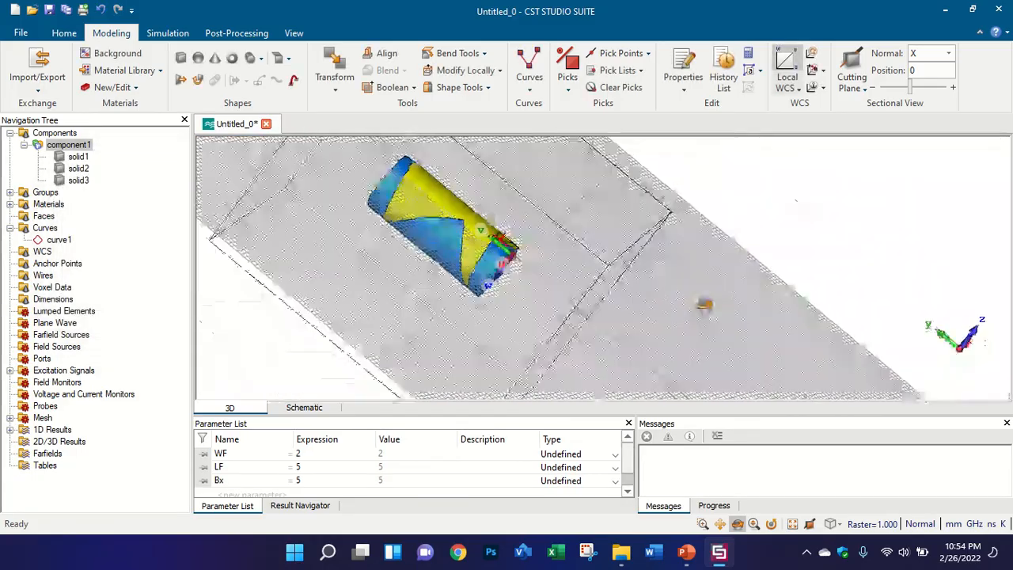
Step: Inspect the rolled antenna, undo the two-sided bend and view the substrate's back face straight on
drag(704, 305, 615, 208)
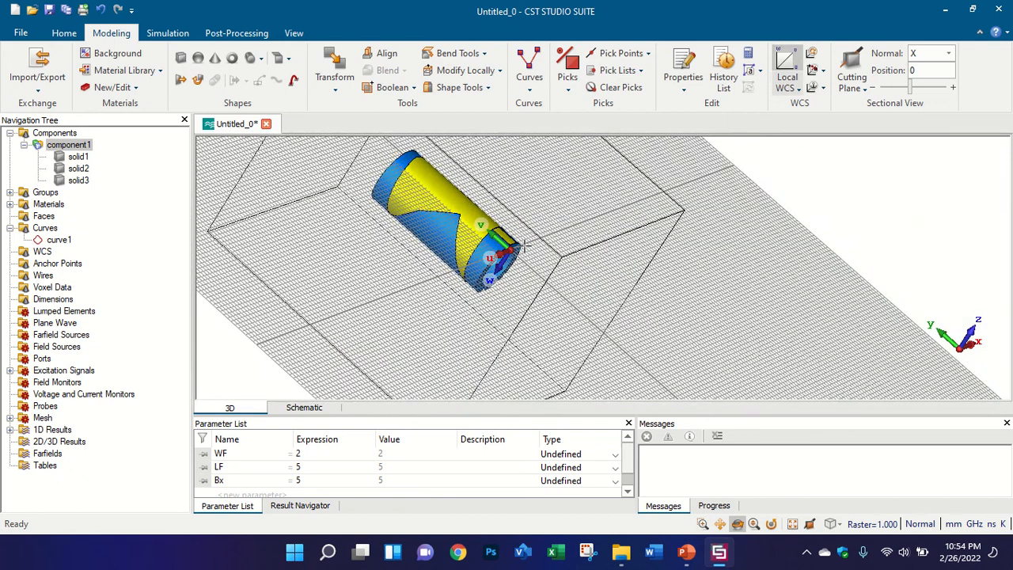
key(ctrl+z)
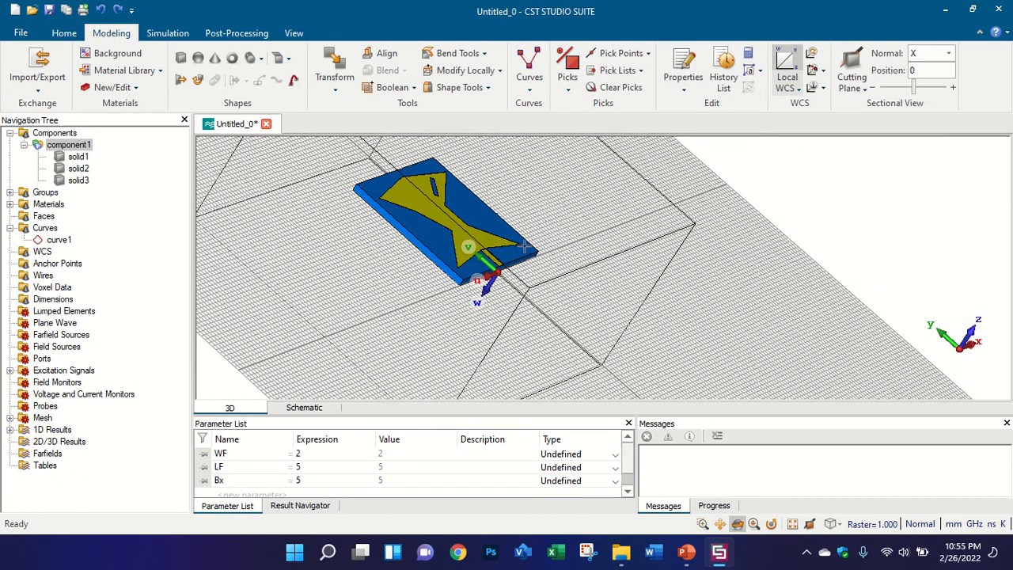
scroll(486, 195, up, 3)
drag(477, 207, 582, 256)
scroll(543, 274, down, 3)
key(5)
scroll(560, 245, up, 4)
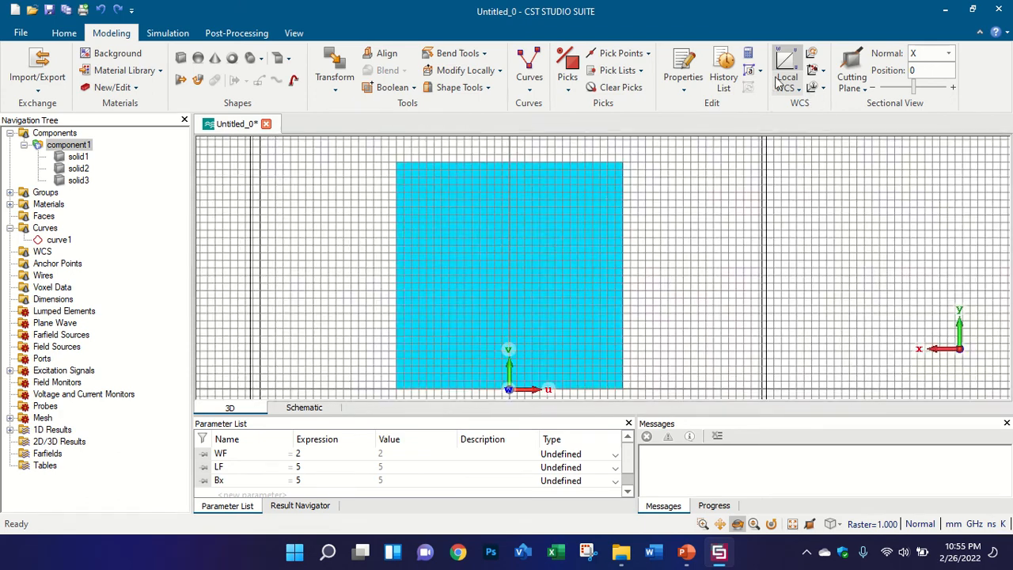
Step: Rotate the local coordinate system about W so that U points along the substrate's length, away from the feed edge
click(813, 53)
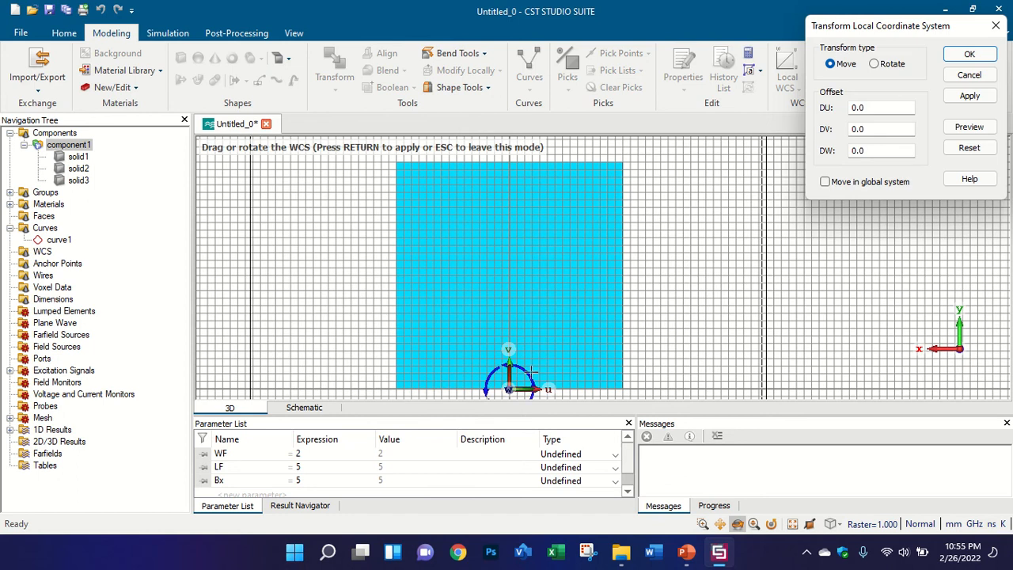
drag(510, 377, 508, 351)
click(971, 52)
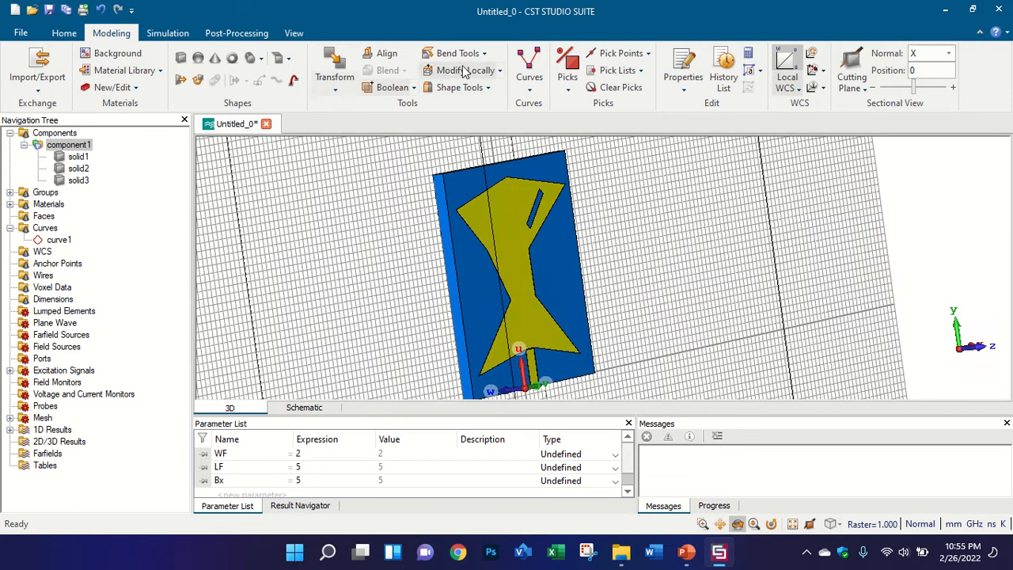
Step: Preview a one-sided Cylindrical Bend of component1 with radius 10 and examine the bend outline from the side
click(457, 54)
click(467, 104)
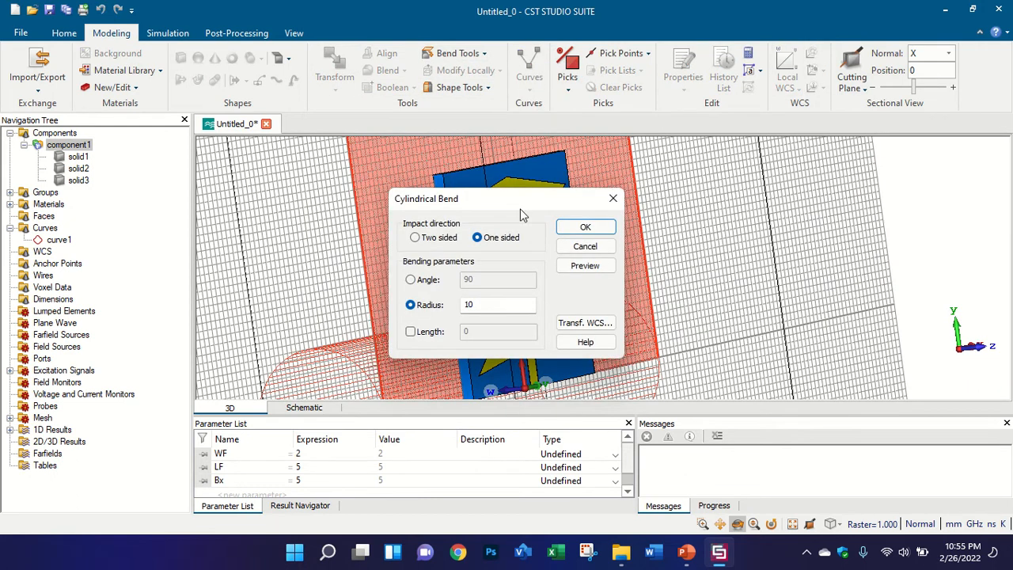
drag(520, 207, 160, 165)
scroll(696, 238, down, 4)
scroll(628, 263, up, 2)
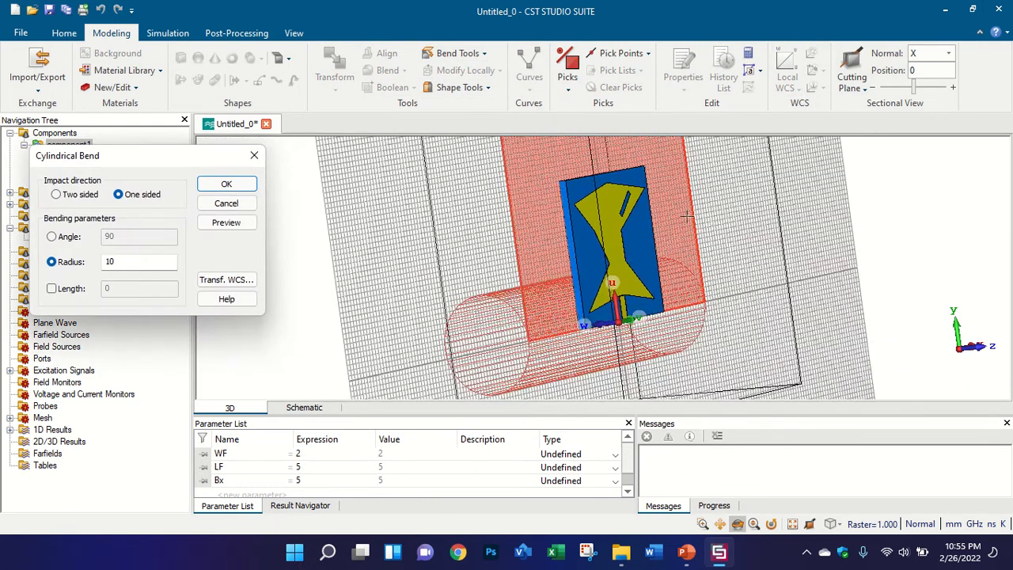
click(206, 224)
scroll(752, 276, up, 2)
drag(494, 300, 603, 296)
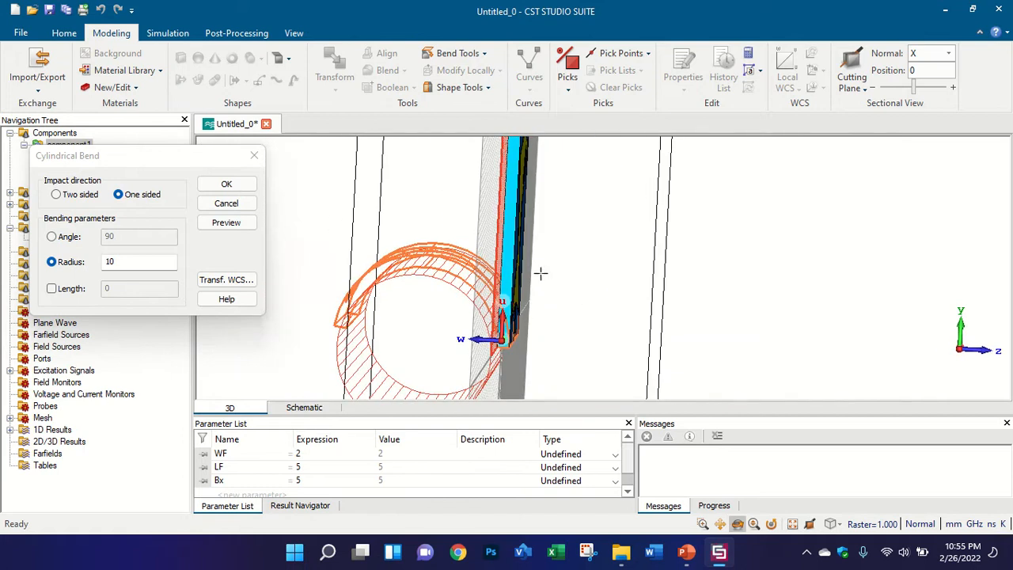
scroll(541, 273, down, 3)
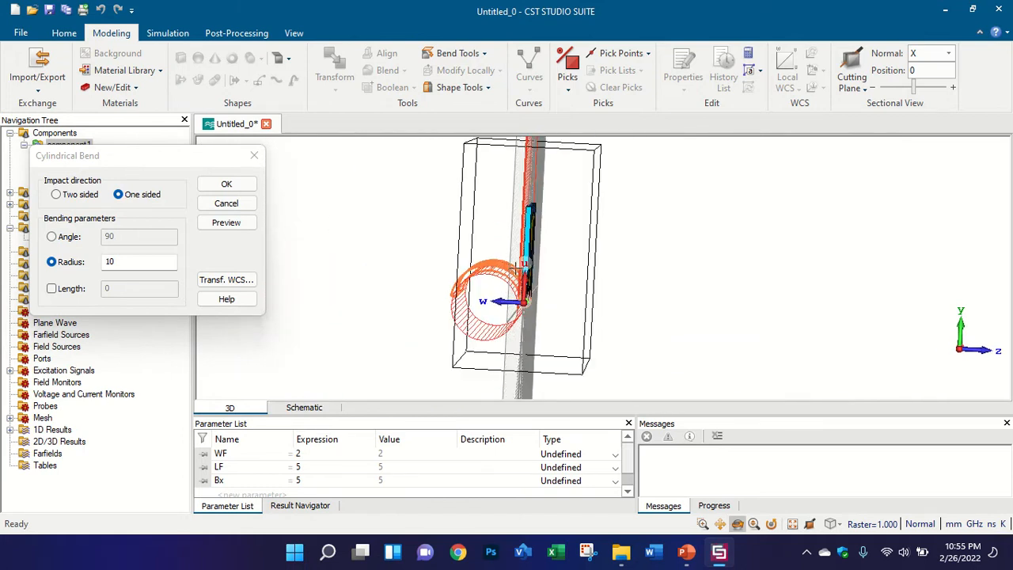
scroll(518, 270, up, 2)
scroll(504, 290, up, 1)
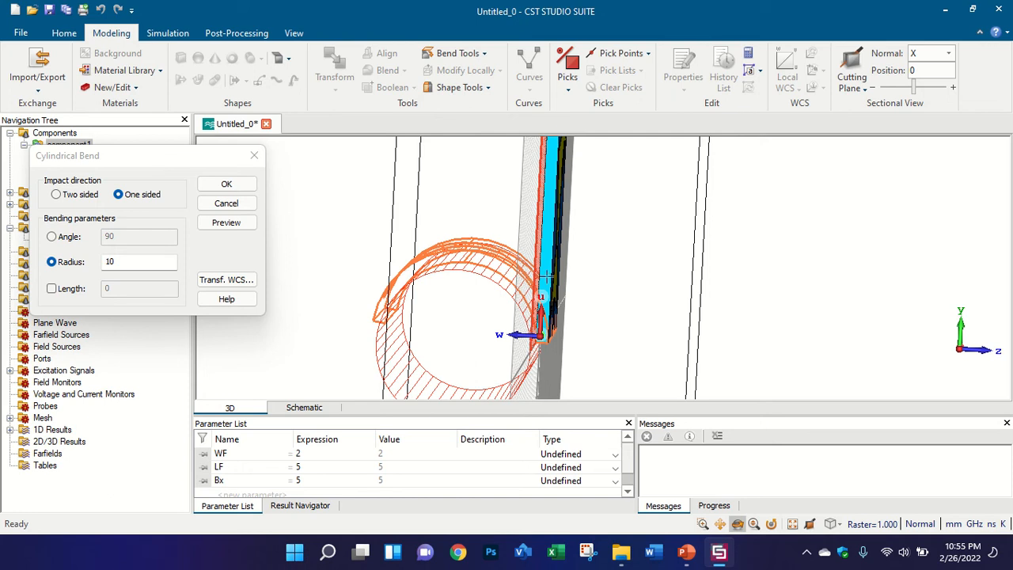
scroll(555, 336, up, 2)
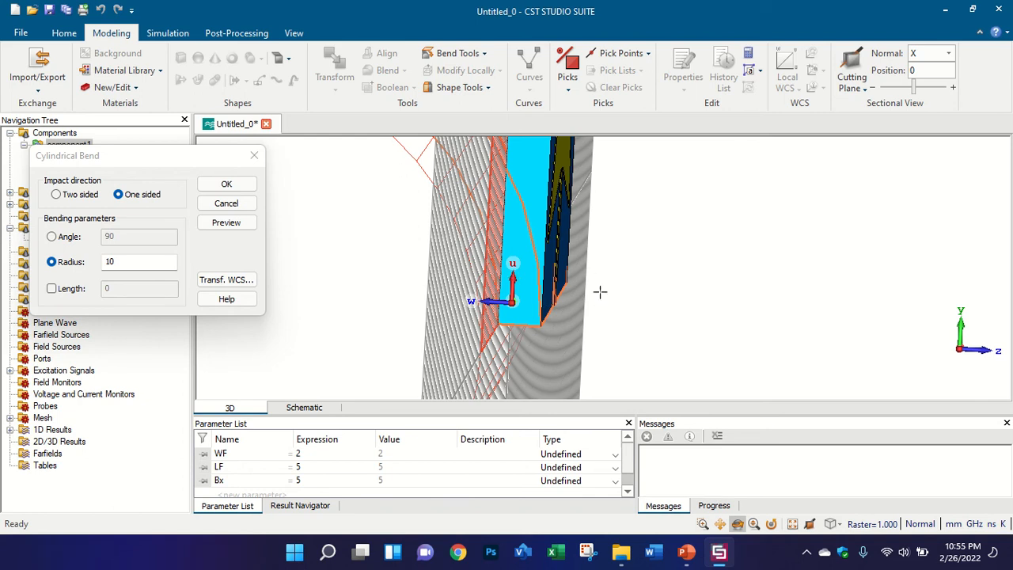
Step: Set the one-sided bend radius to a new parameter By with value 5 and apply the bend to component1
scroll(551, 316, down, 3)
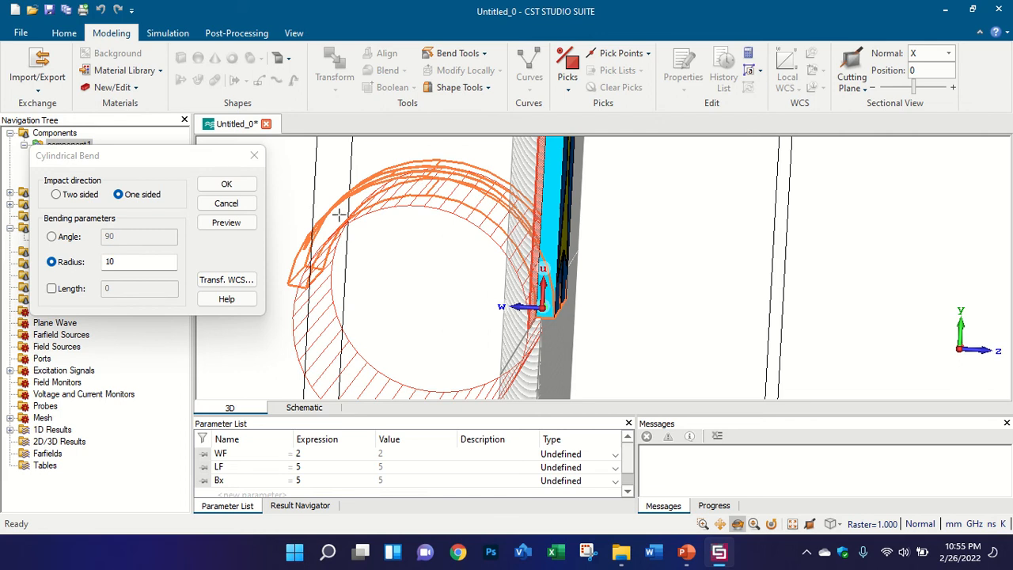
double_click(136, 262)
text(bx)
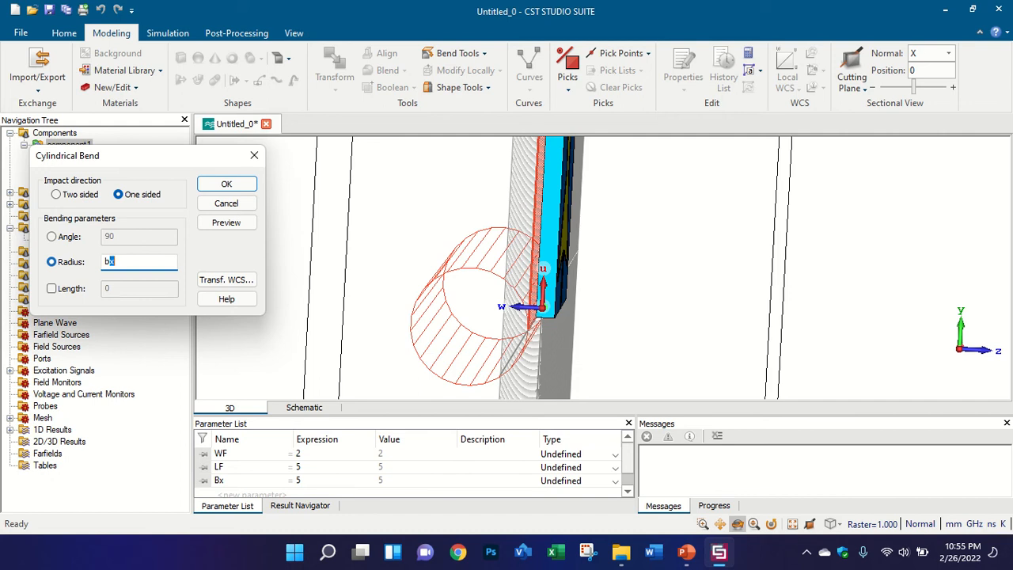
key(BackSpace)
text(By)
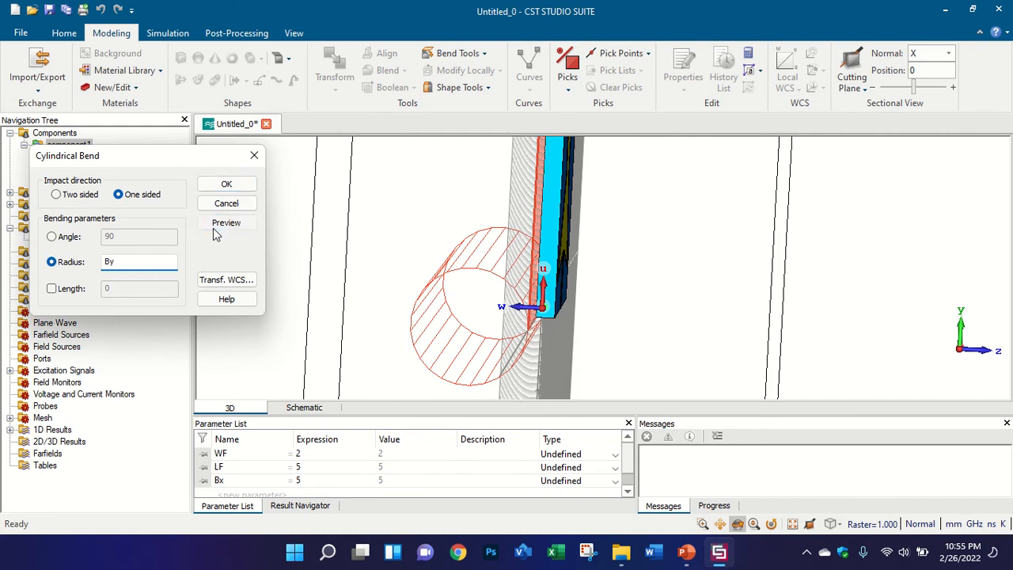
click(220, 225)
text(5)
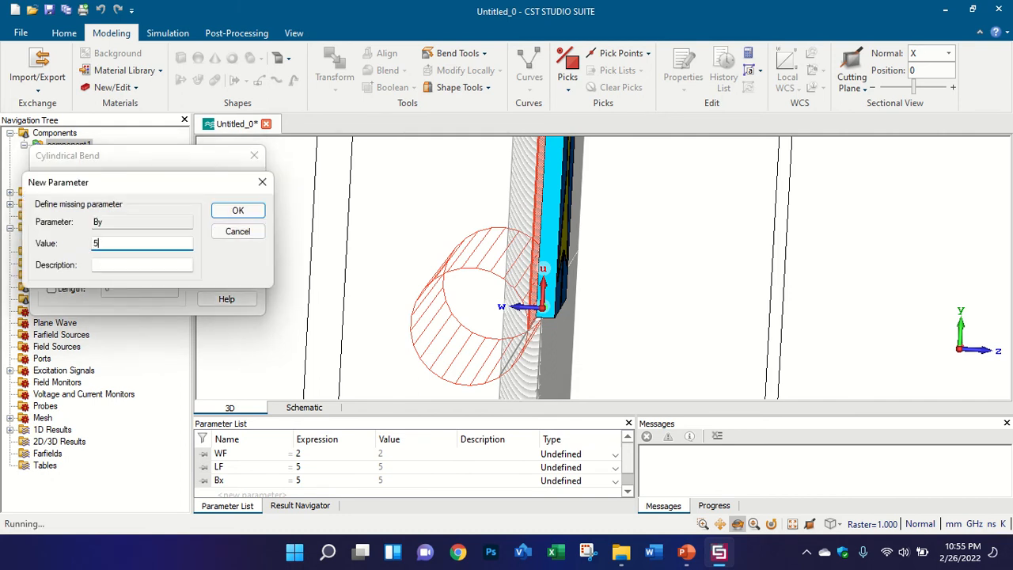
click(237, 209)
click(227, 184)
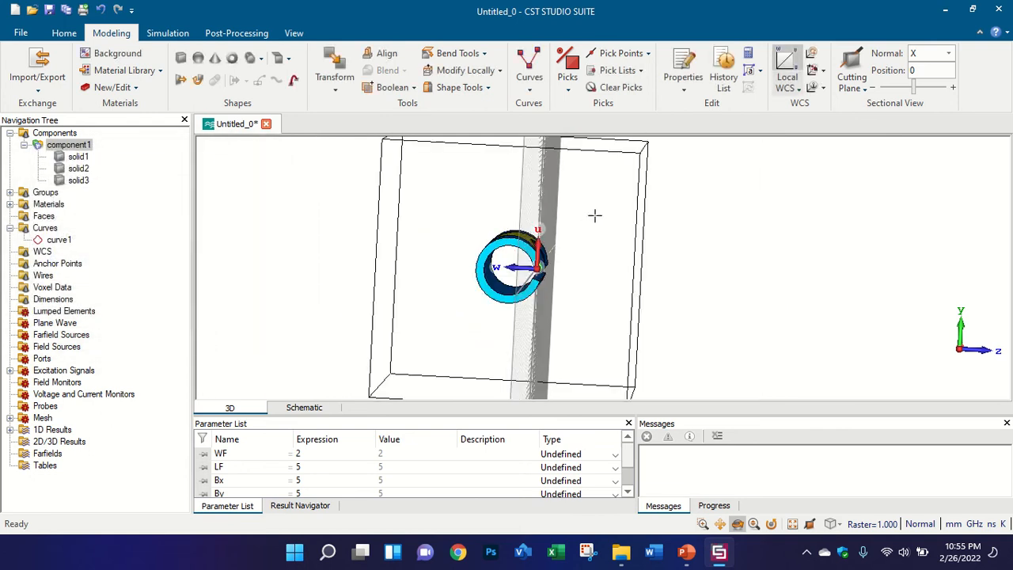
Step: Inspect the lengthwise-rolled antenna from other angles and undo the one-sided bend
drag(594, 214, 614, 251)
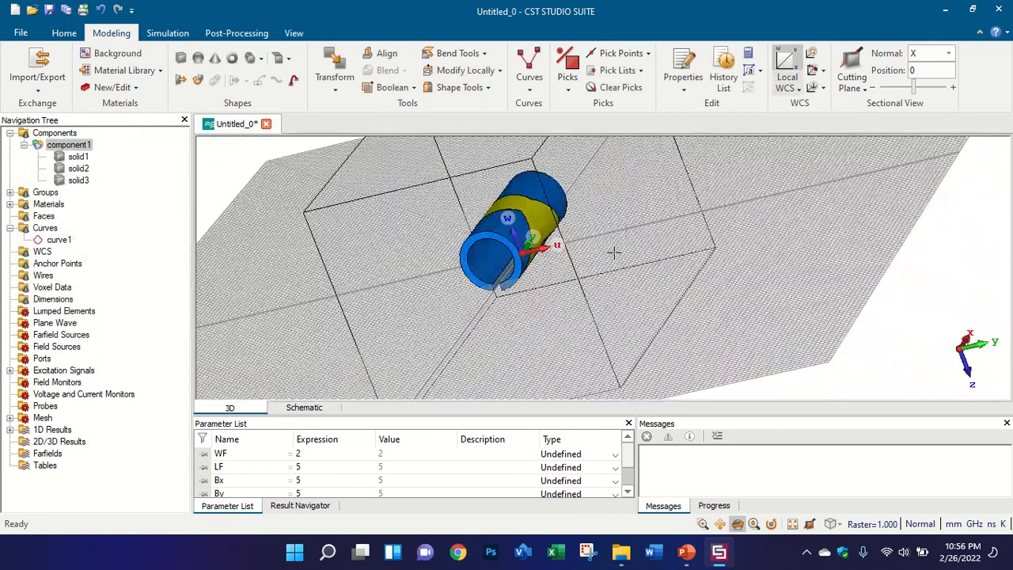
key(ctrl+z)
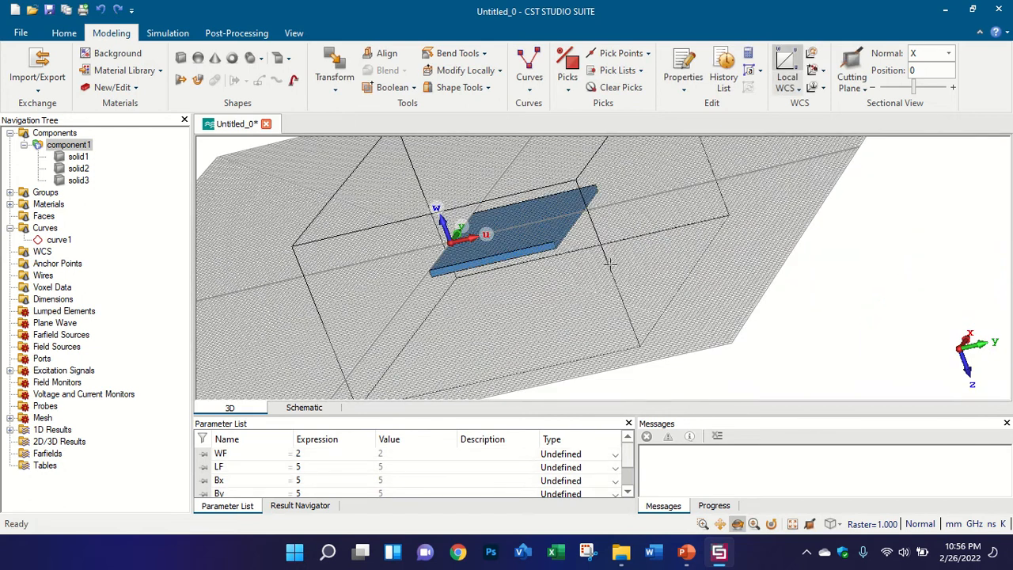
scroll(589, 236, up, 3)
drag(587, 264, 223, 190)
scroll(319, 476, down, 1)
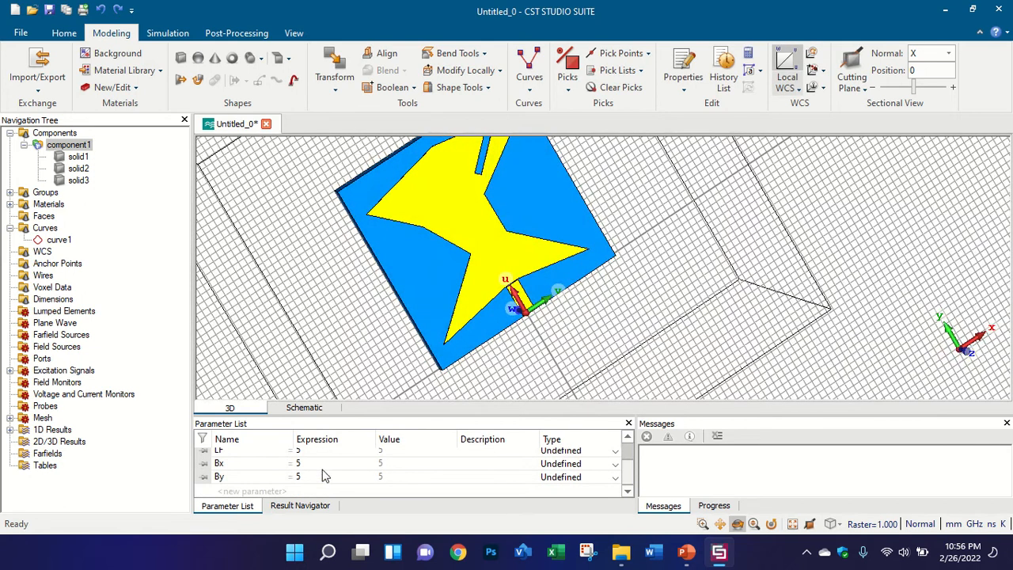
Step: Set the parameter Bx to 15
click(298, 467)
click(306, 465)
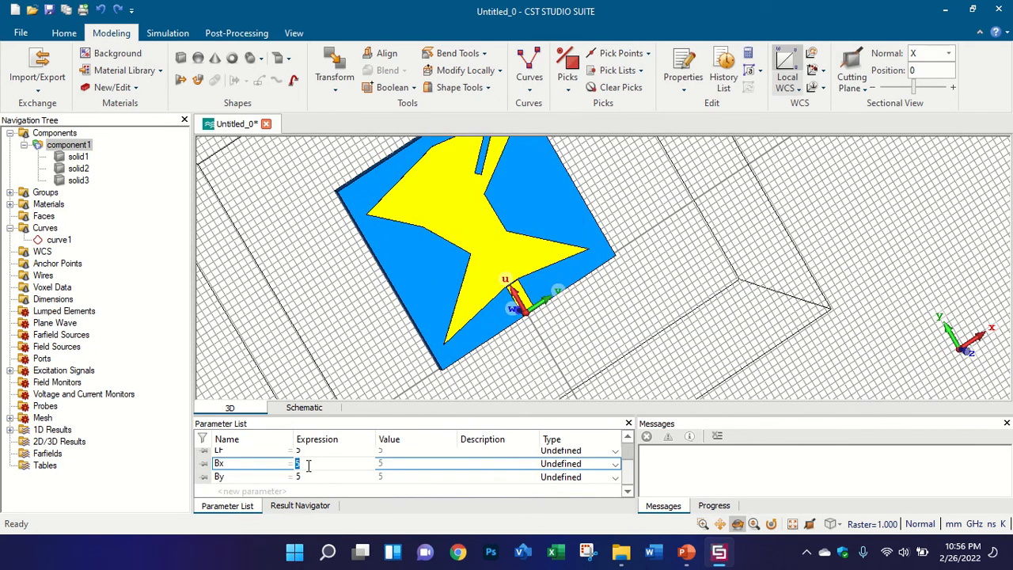
text(15)
key(Return)
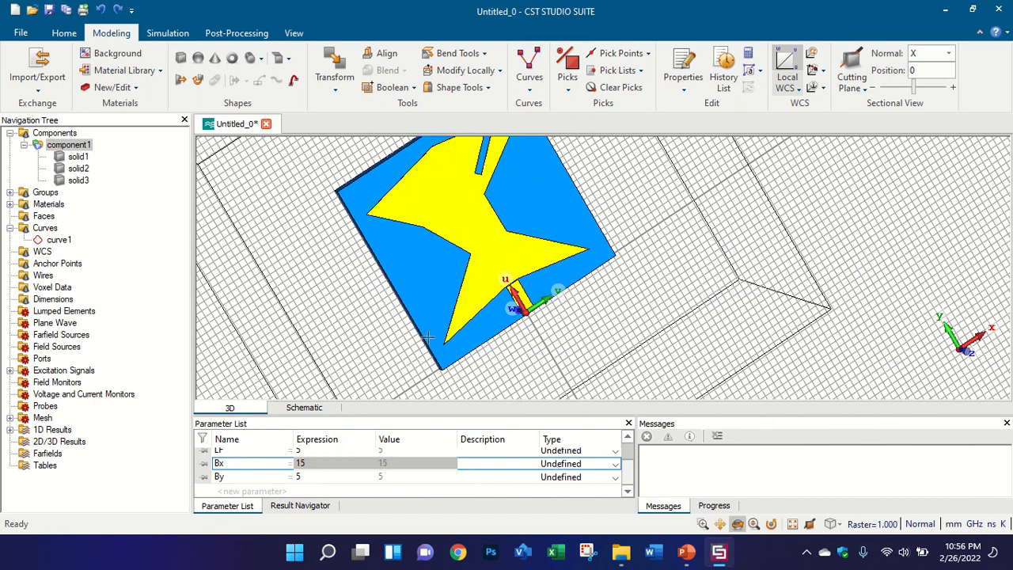
Step: Examine the flat slotted patch and substrate at an angle and straight from the front
drag(437, 347, 388, 317)
click(341, 463)
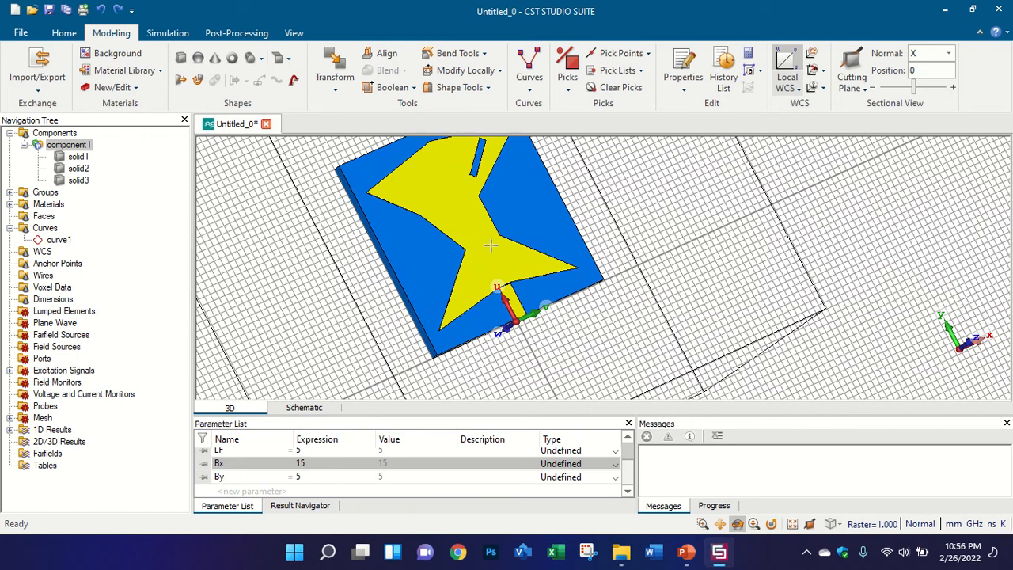
scroll(491, 245, down, 4)
scroll(546, 203, up, 4)
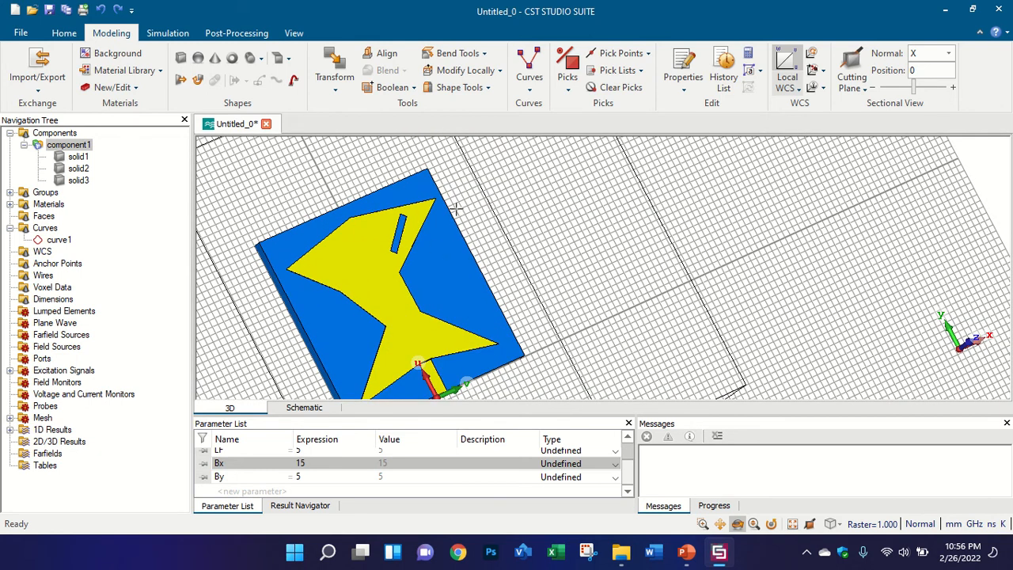
drag(356, 229, 441, 162)
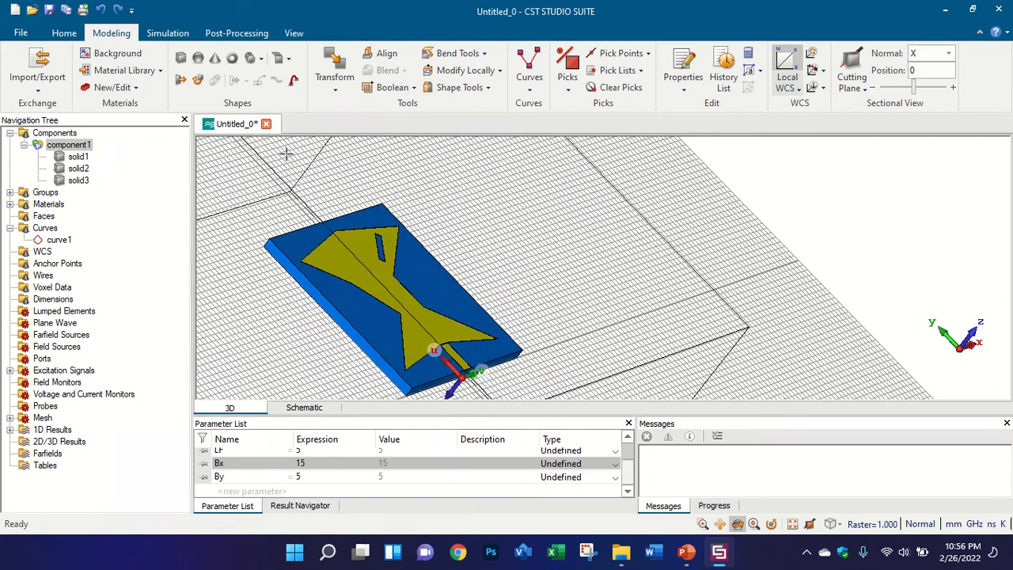
drag(353, 226, 413, 244)
key(5)
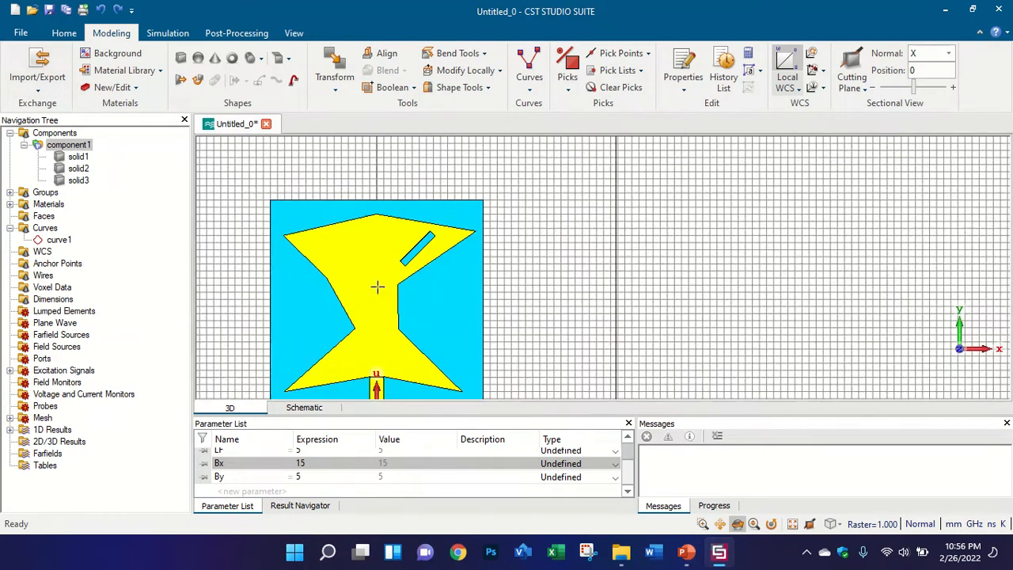
Step: Align the local WCS with the front face of the square substrate
scroll(475, 247, down, 4)
scroll(523, 228, up, 4)
scroll(603, 192, down, 4)
scroll(633, 176, up, 3)
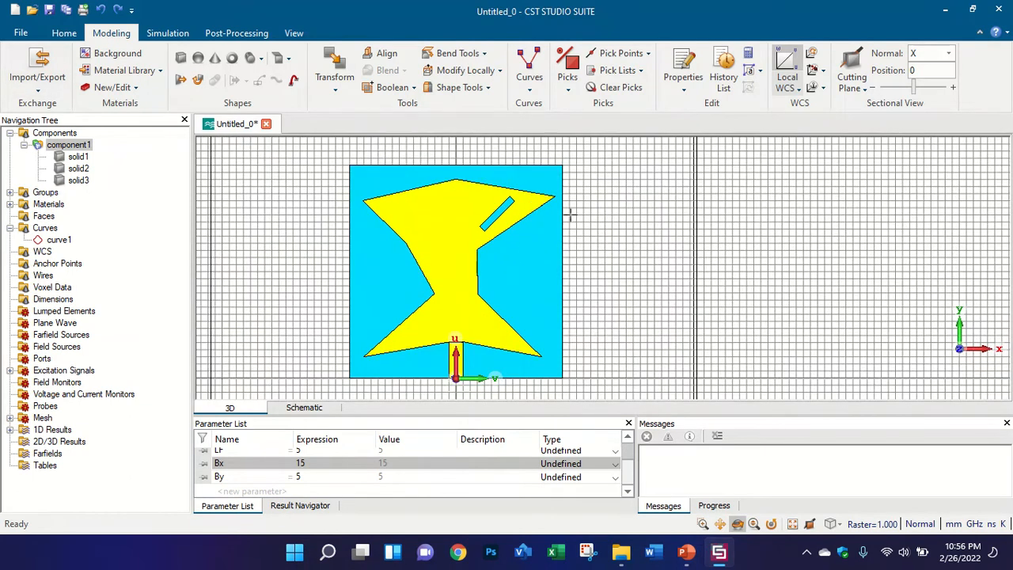
click(810, 72)
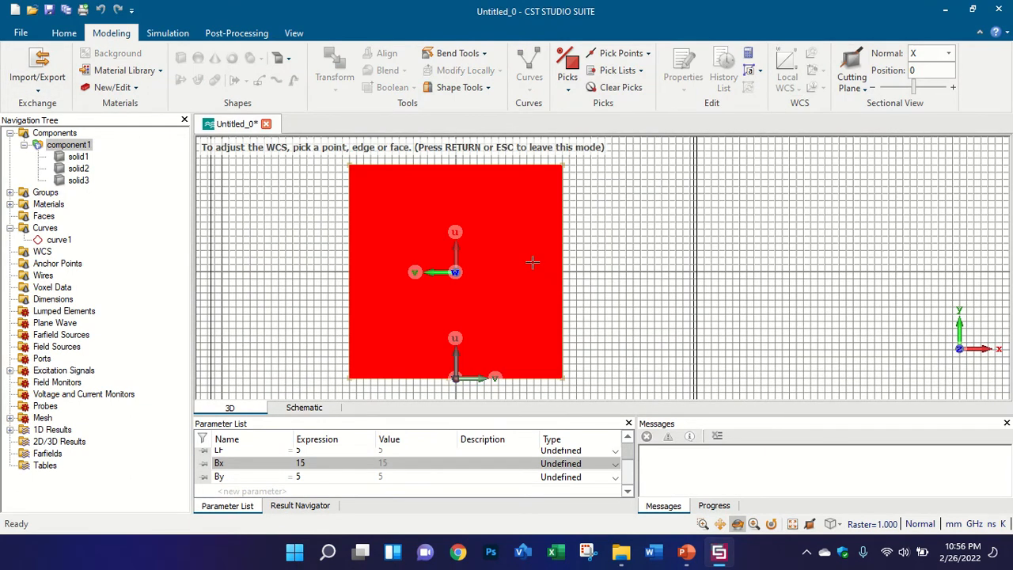
click(534, 262)
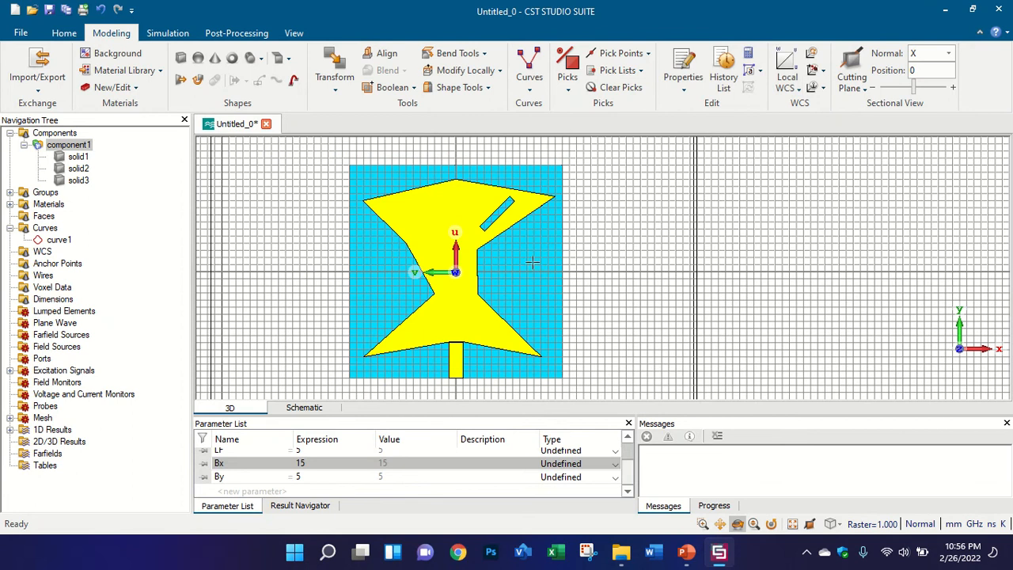
Step: Rotate the local WCS by 270 degrees about its W axis
click(811, 64)
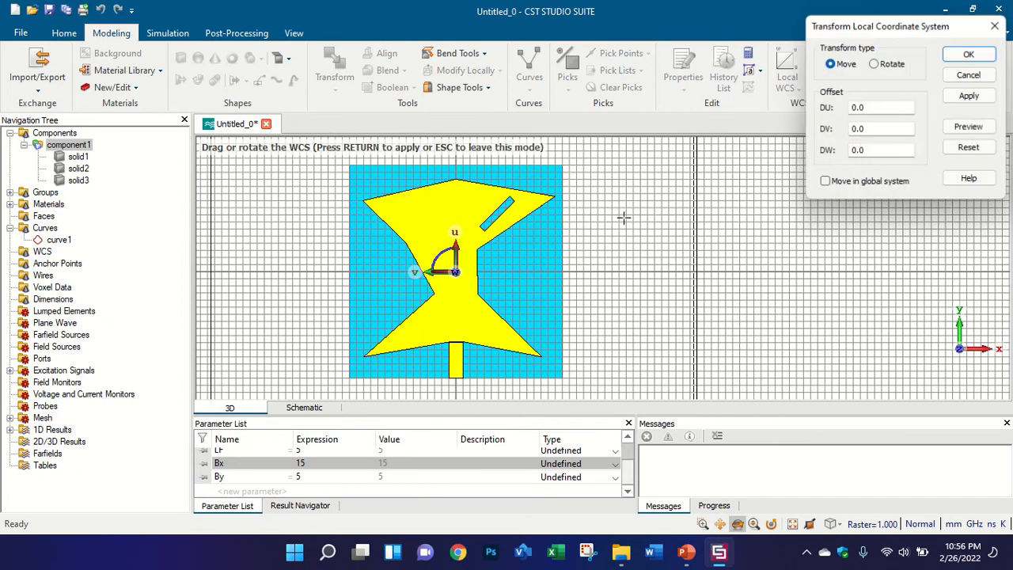
drag(456, 248, 503, 239)
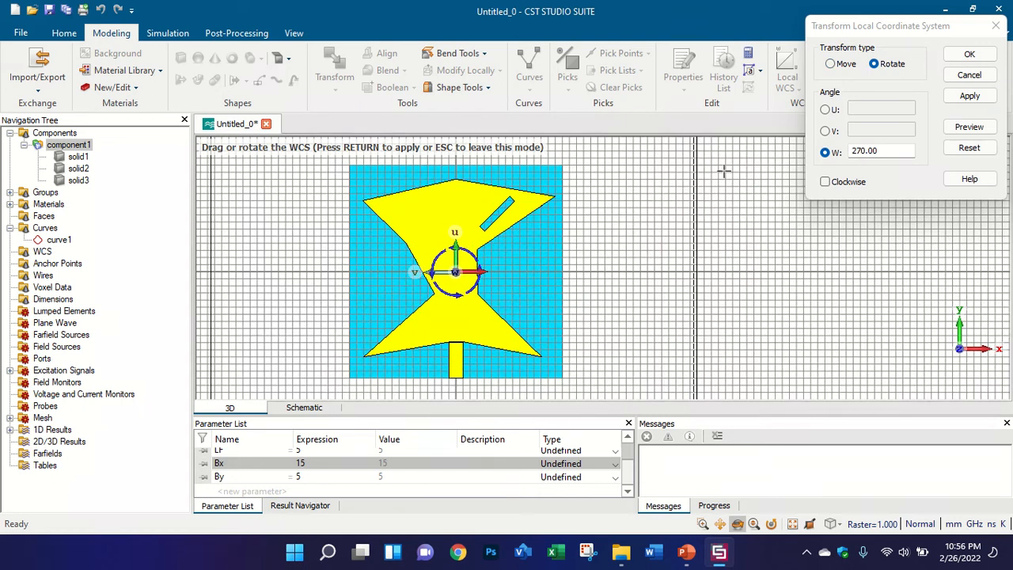
click(969, 54)
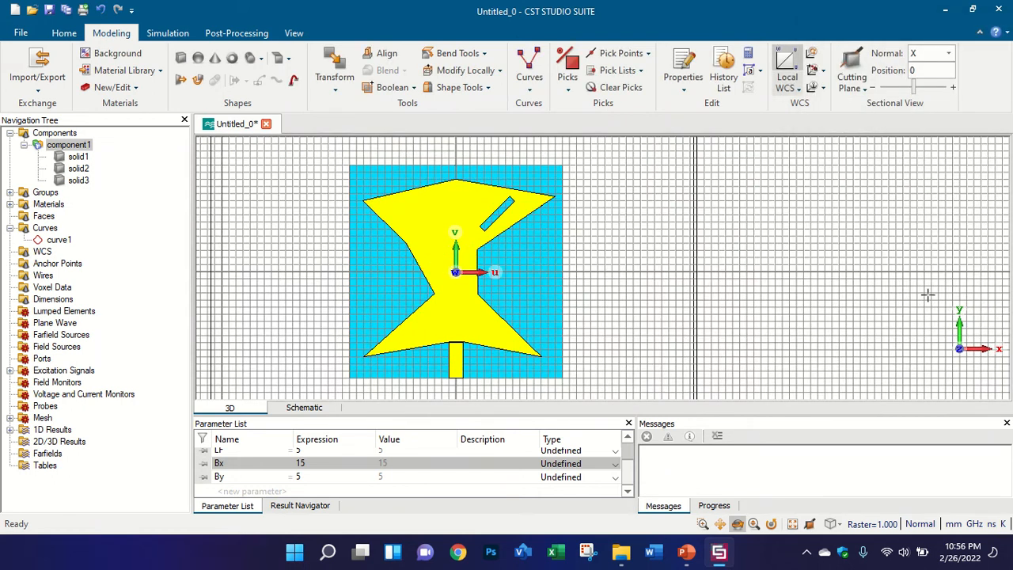
Step: Hide the working plane grid and realign the local WCS with the substrate's face
click(294, 33)
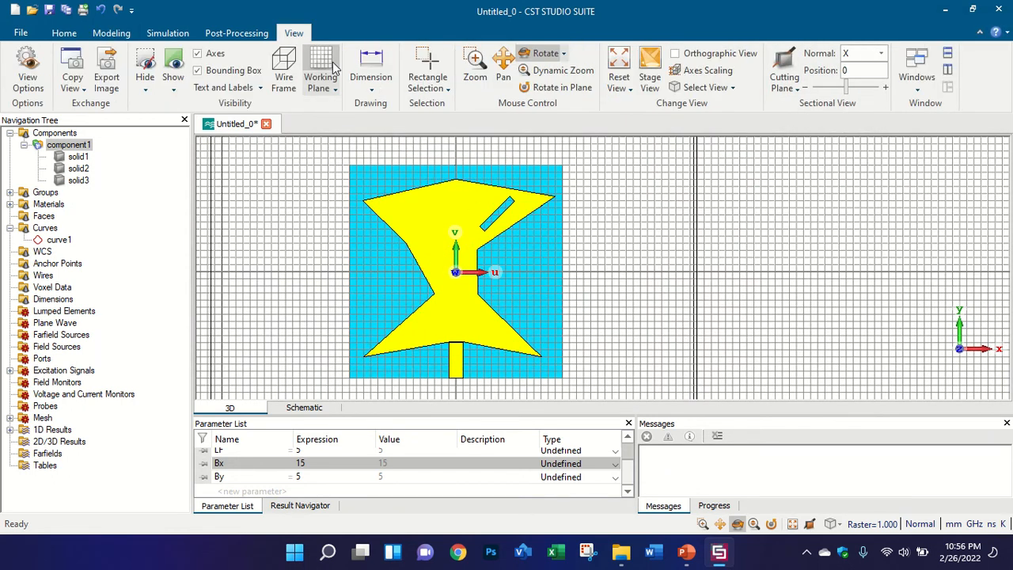
click(326, 70)
click(111, 33)
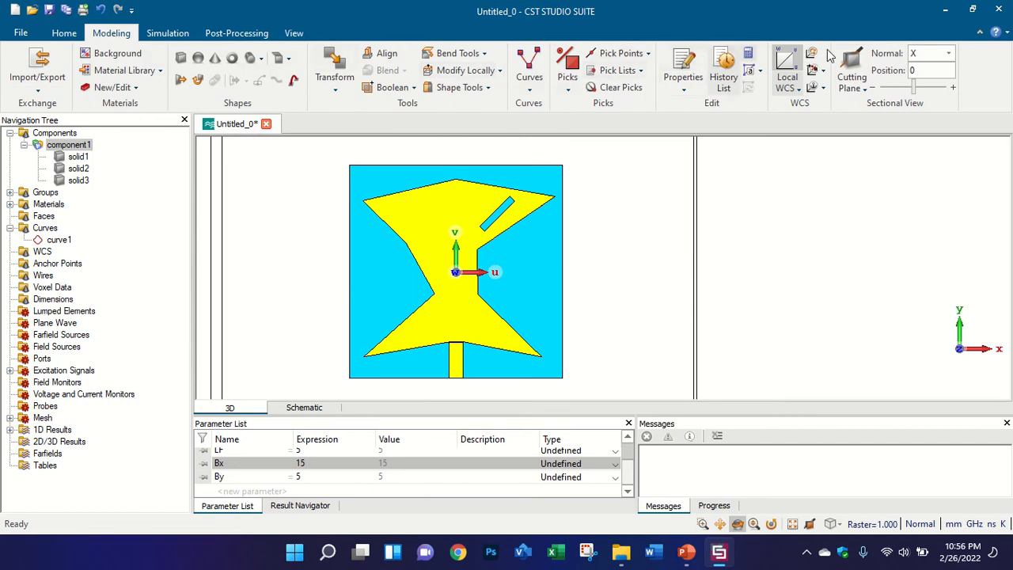
click(814, 71)
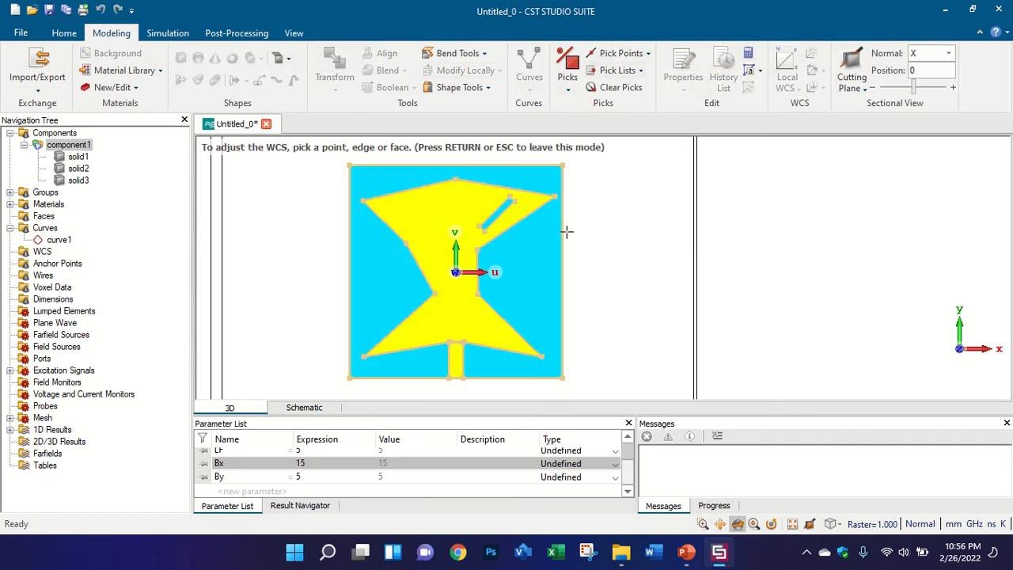
click(529, 261)
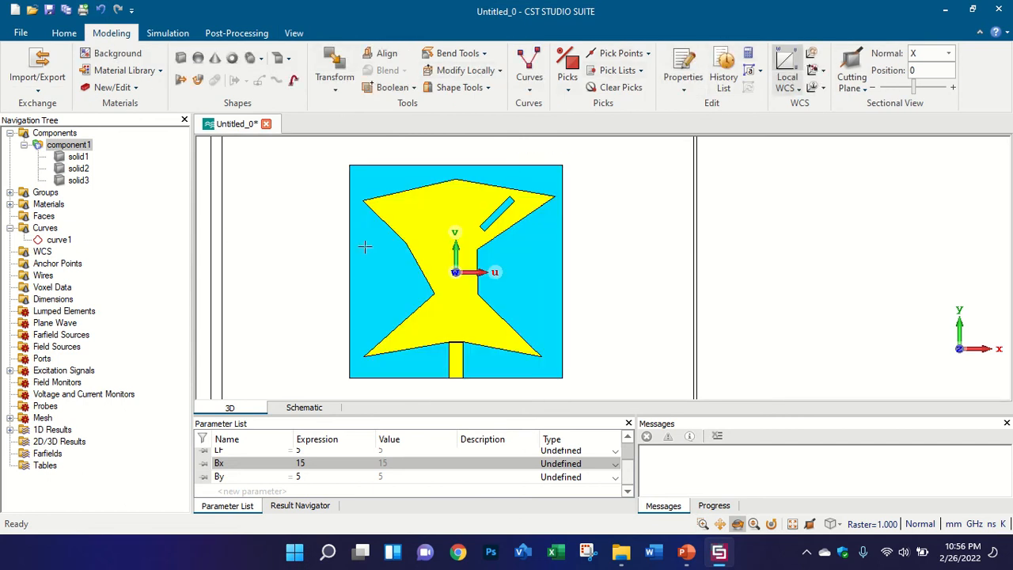
Step: Export the model as a single-layer Gerber file named "example patch" on the Desktop, and move the file's icon to an empty desktop area
click(41, 92)
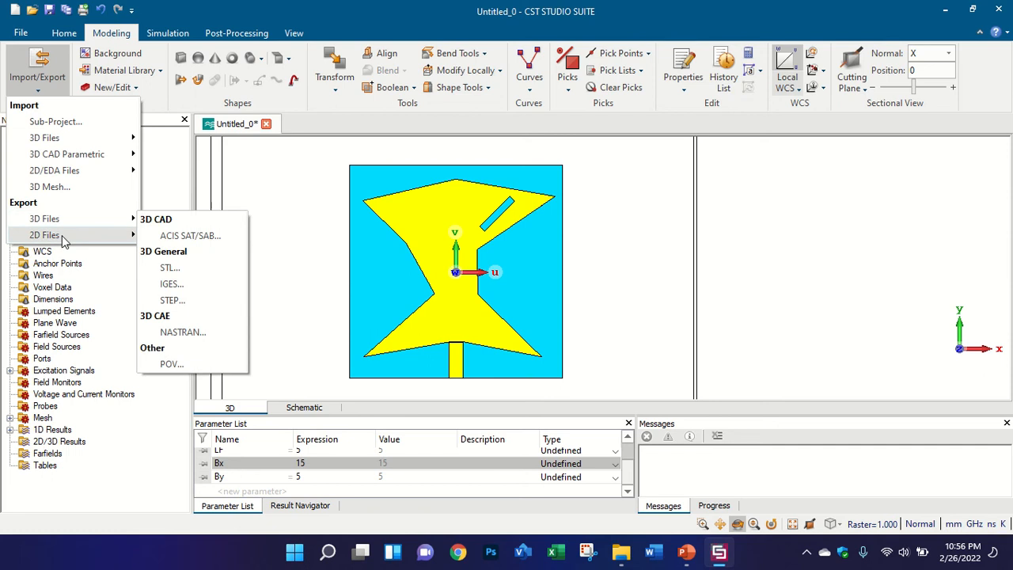
mouse_move(63, 242)
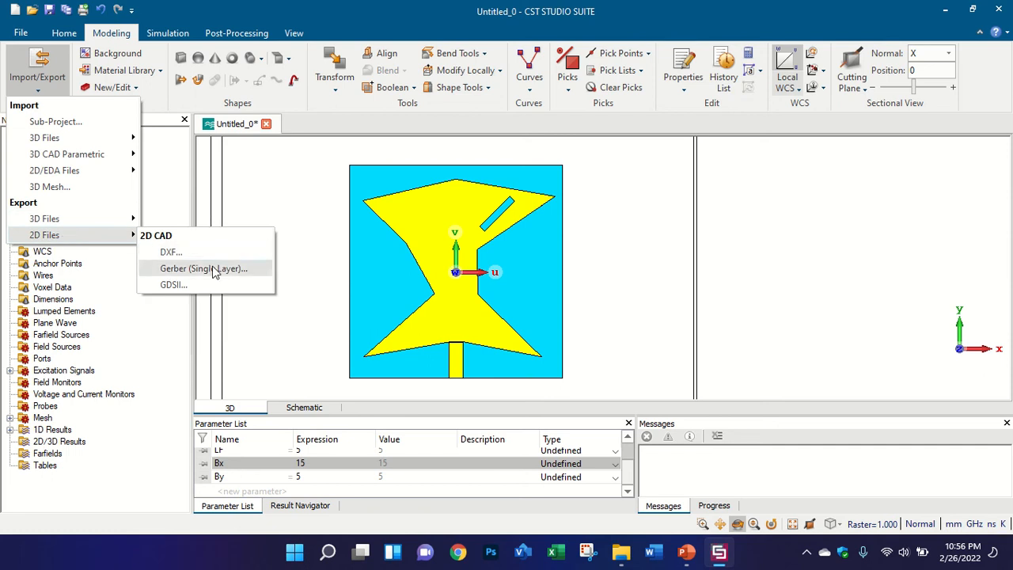
click(204, 268)
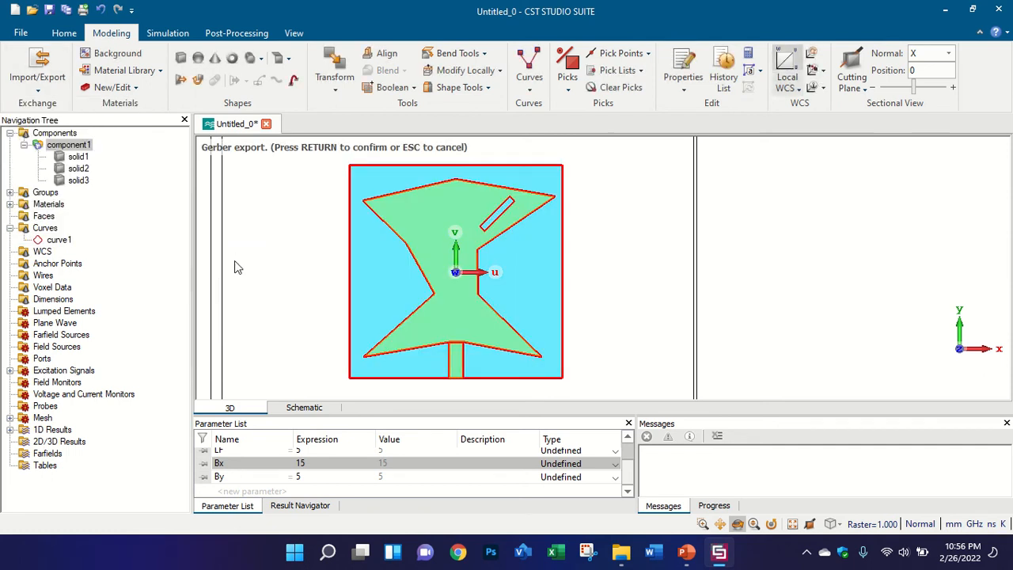
key(Return)
click(483, 119)
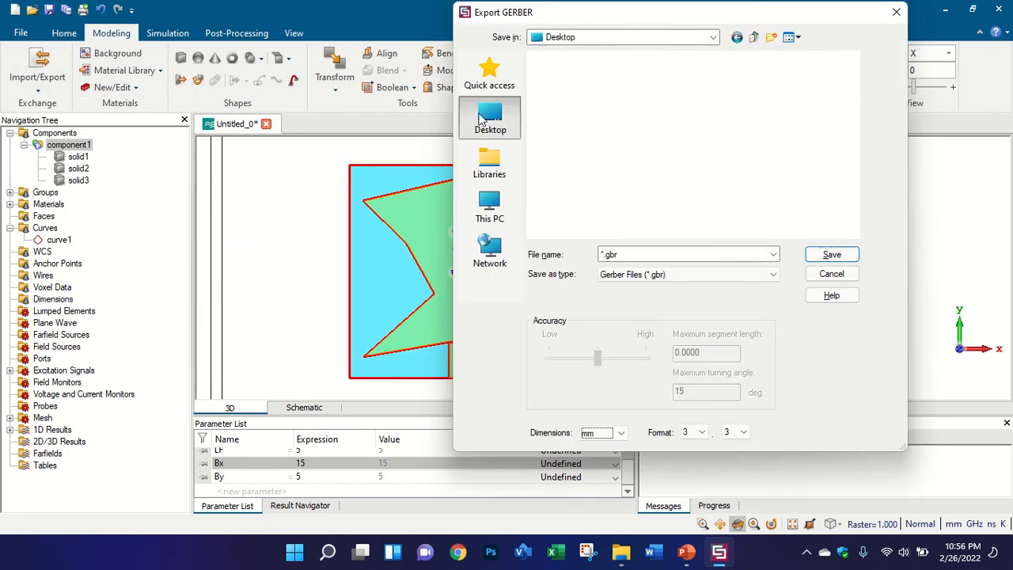
double_click(632, 253)
key(Home)
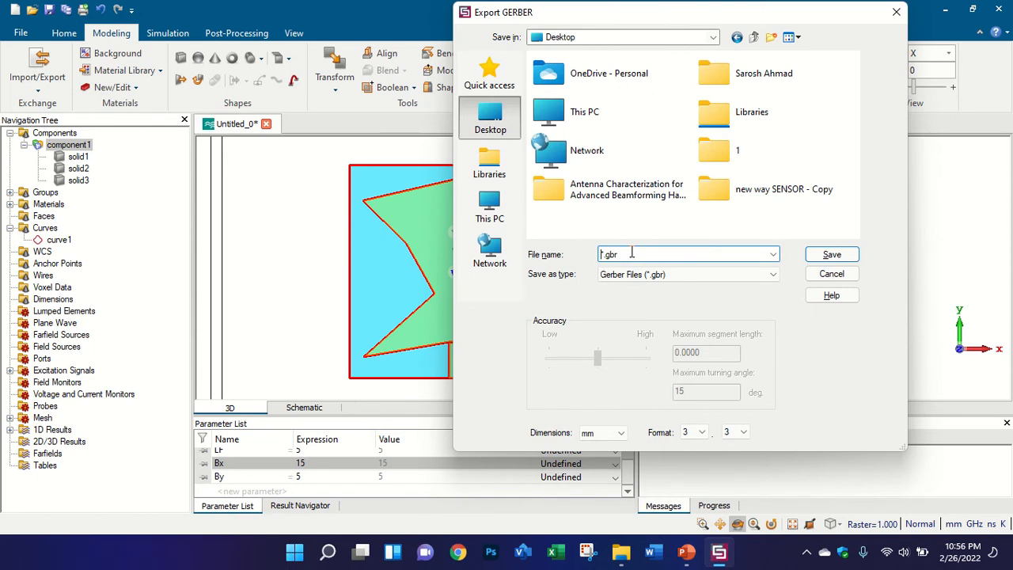
text(example patch)
key(Return)
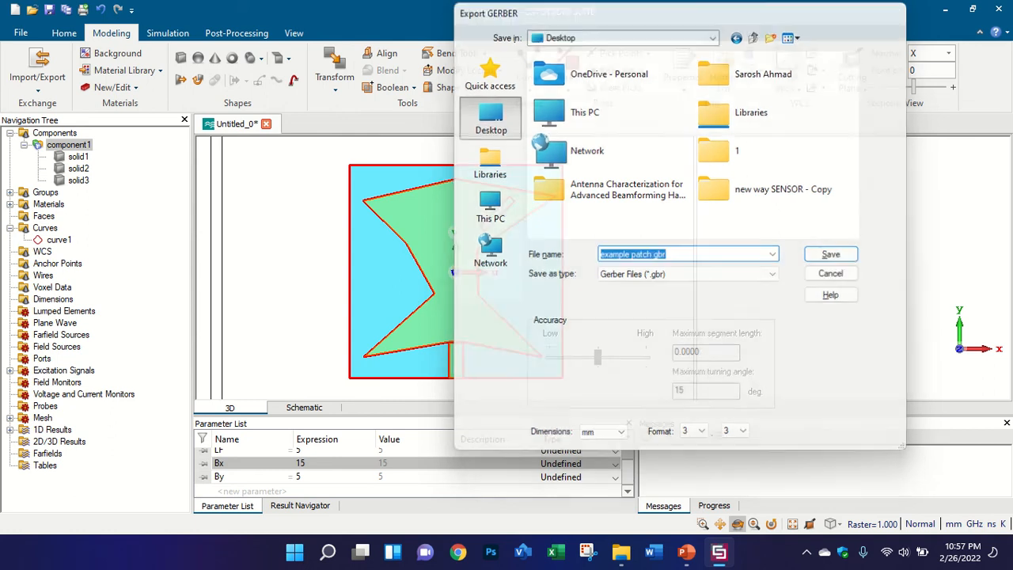
key(super+d)
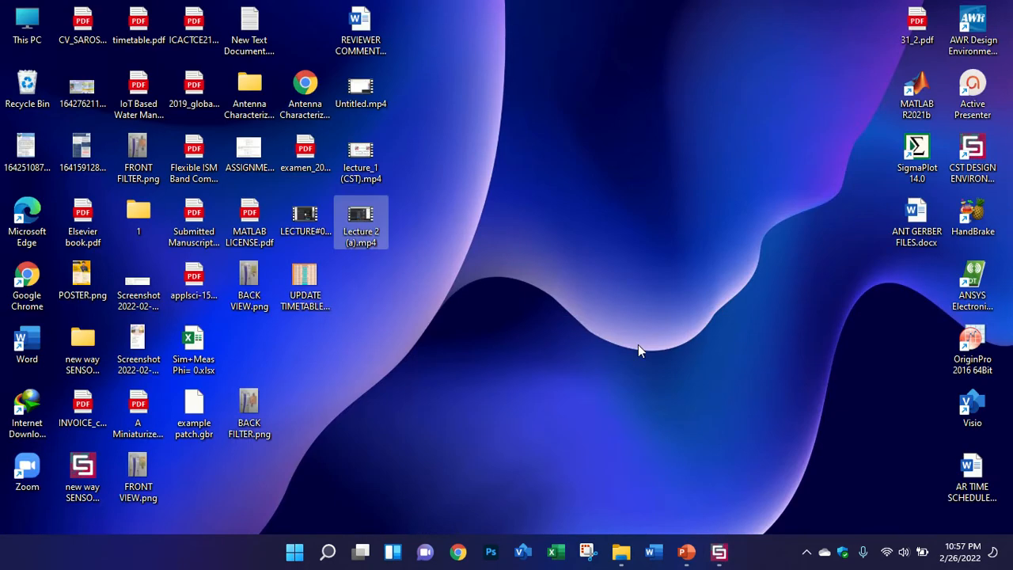
drag(194, 413, 514, 155)
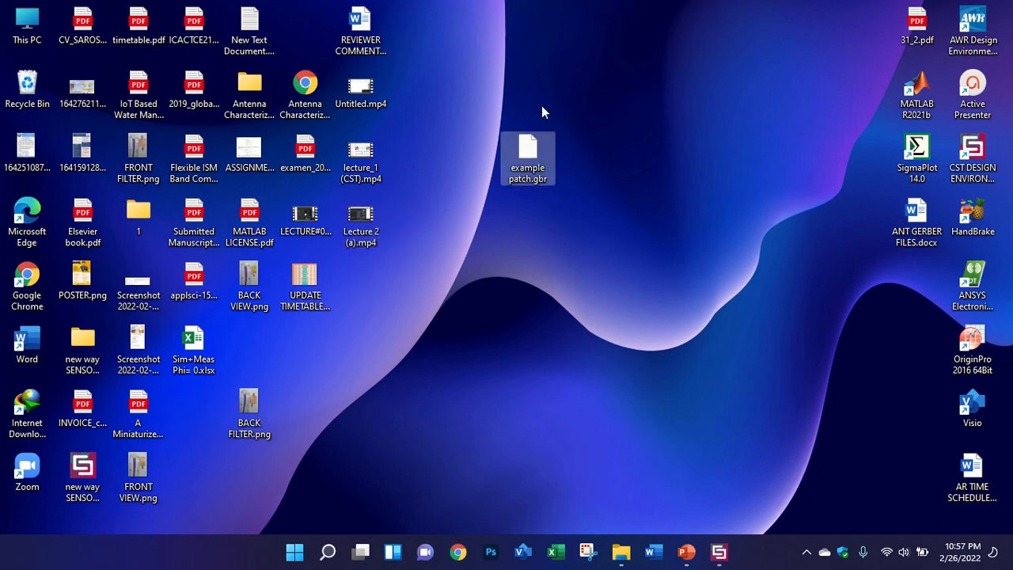
Step: Launch the Gerber viewer gerbv.exe from the SOFTWARES WORK (D:) drive
click(621, 551)
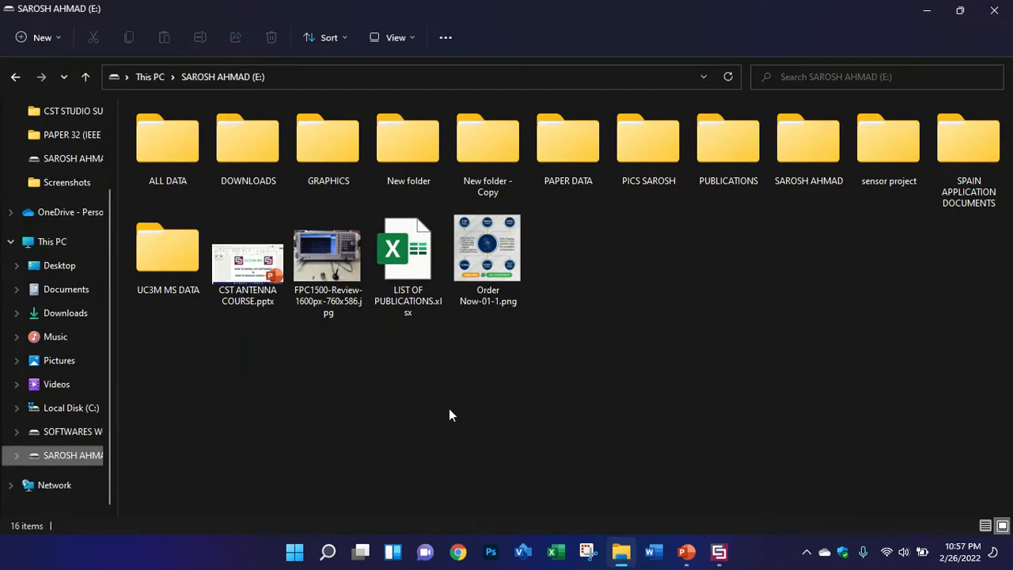
click(70, 433)
double_click(298, 137)
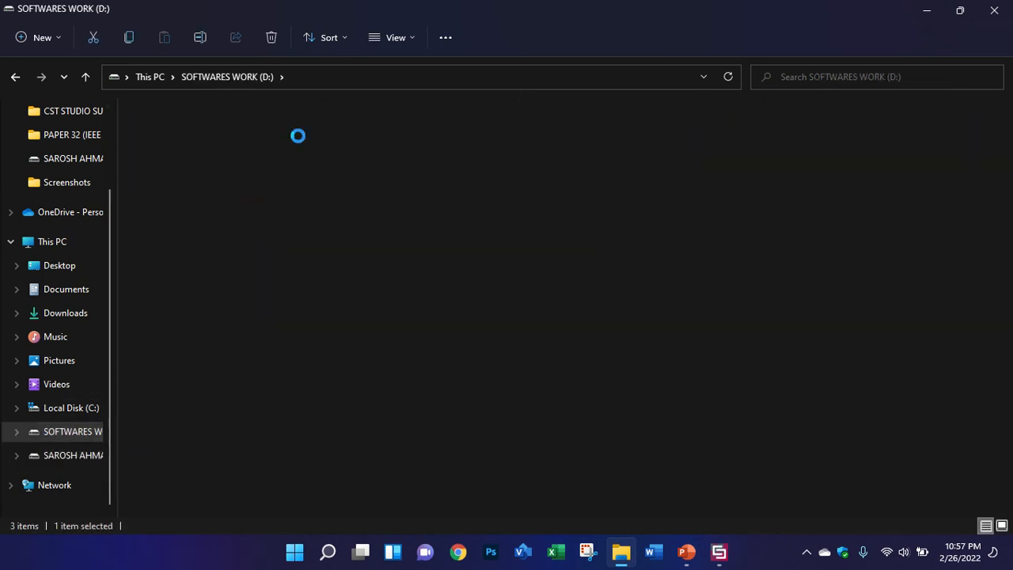
click(237, 77)
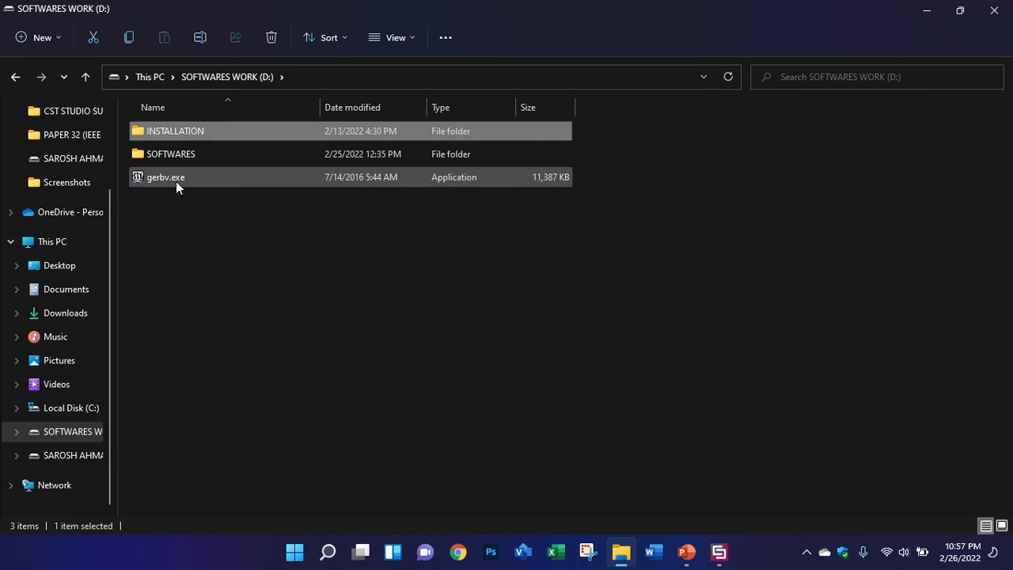
click(175, 182)
double_click(176, 182)
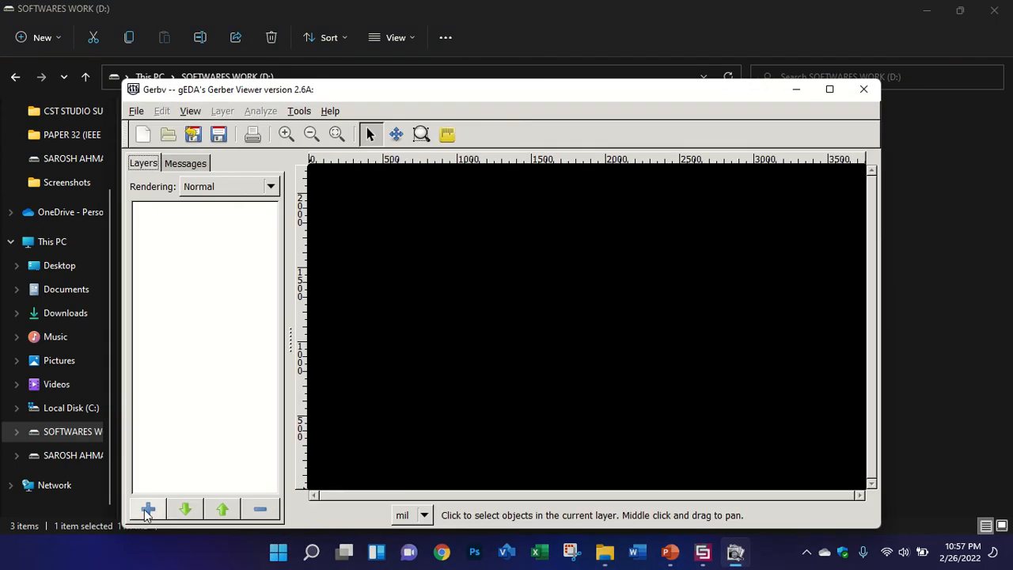
Step: Add example patch.gbr from the Desktop as a layer in Gerbv and display the layer list
click(147, 508)
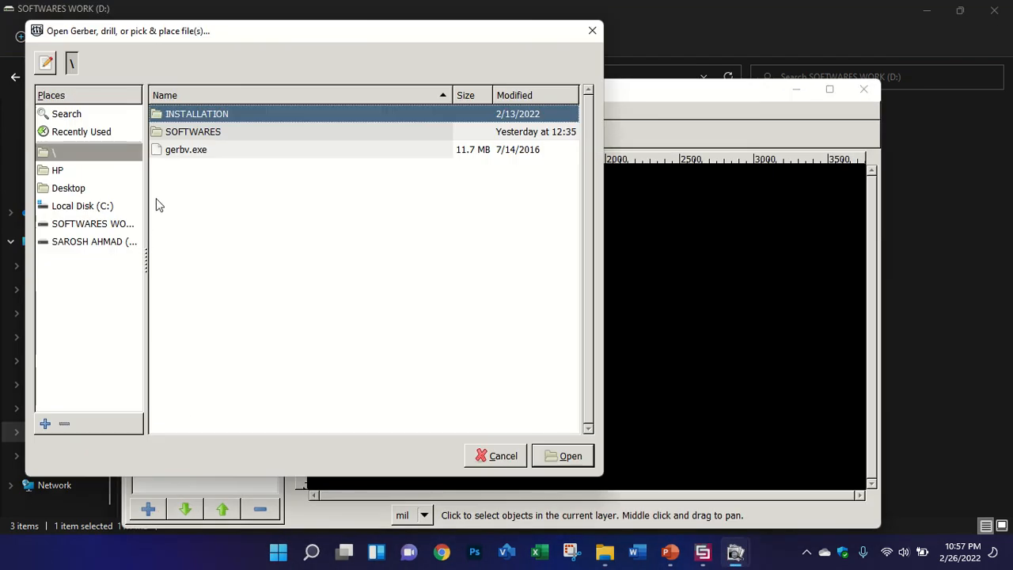
click(70, 188)
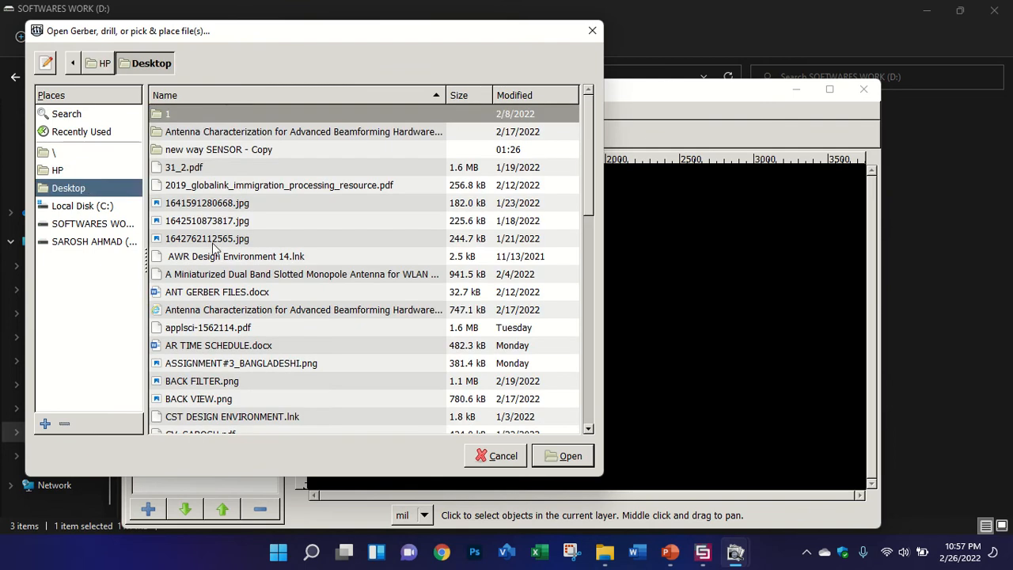
click(301, 293)
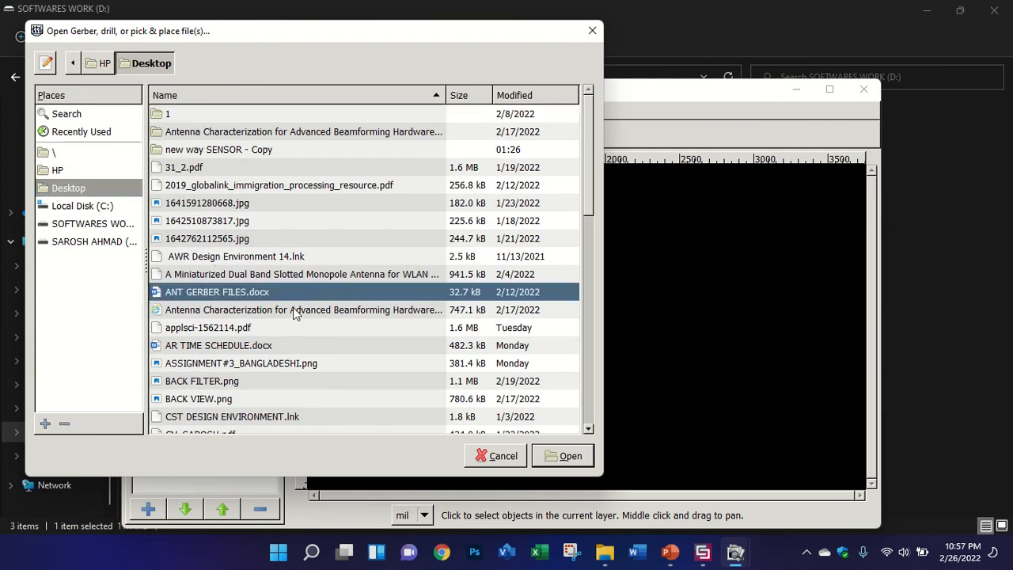
drag(588, 212, 588, 266)
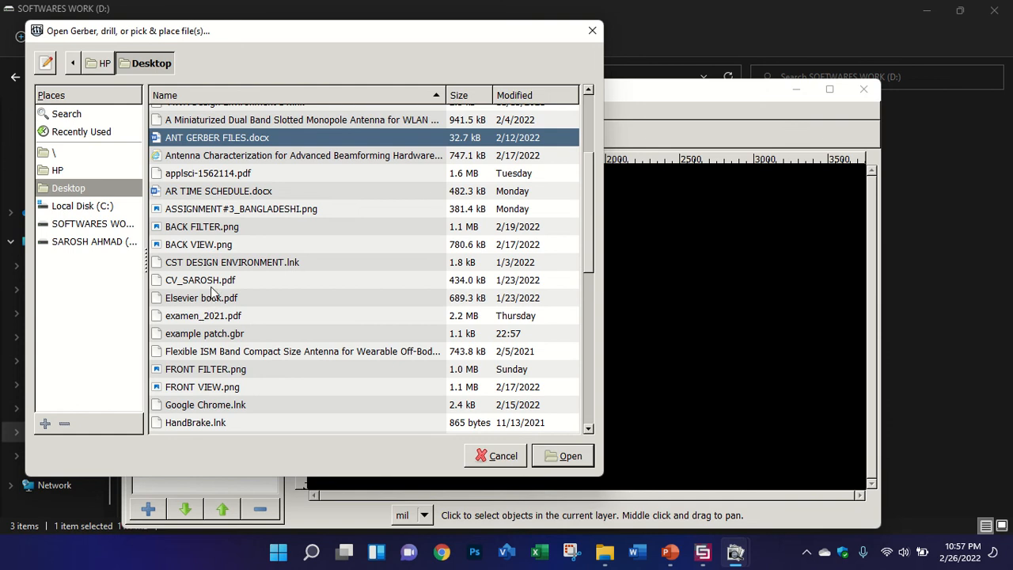
click(213, 334)
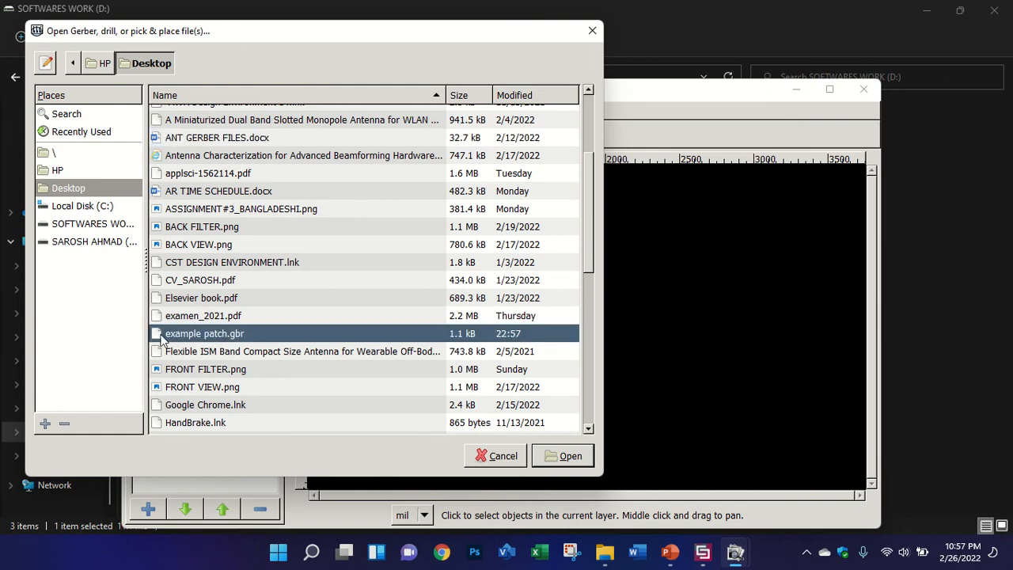
click(572, 464)
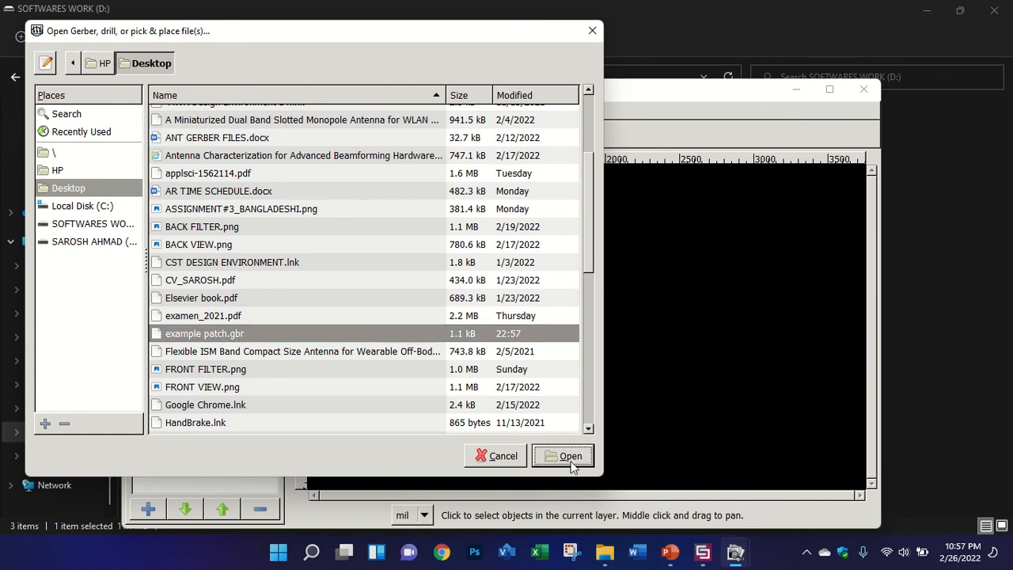
double_click(351, 333)
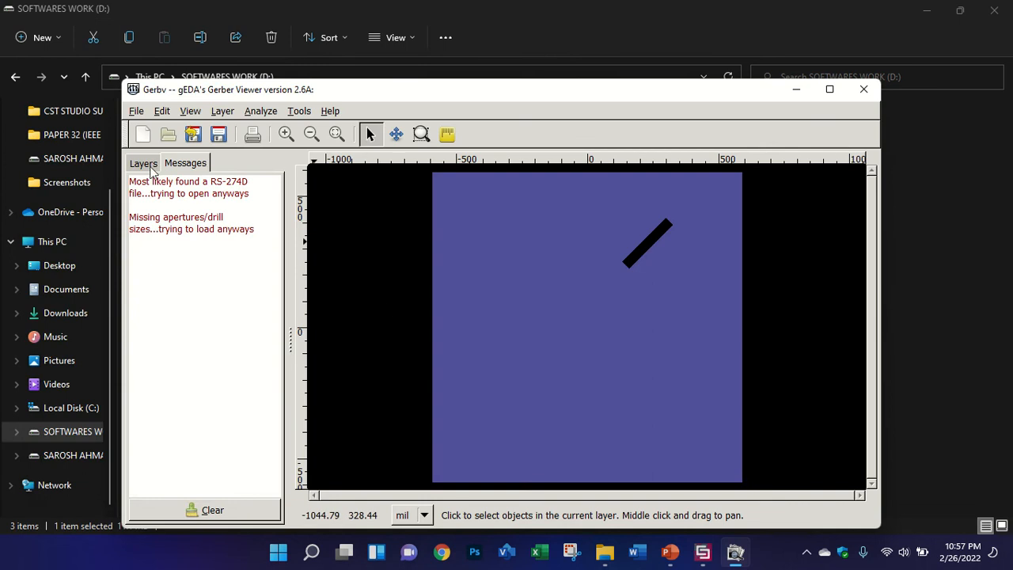
click(146, 164)
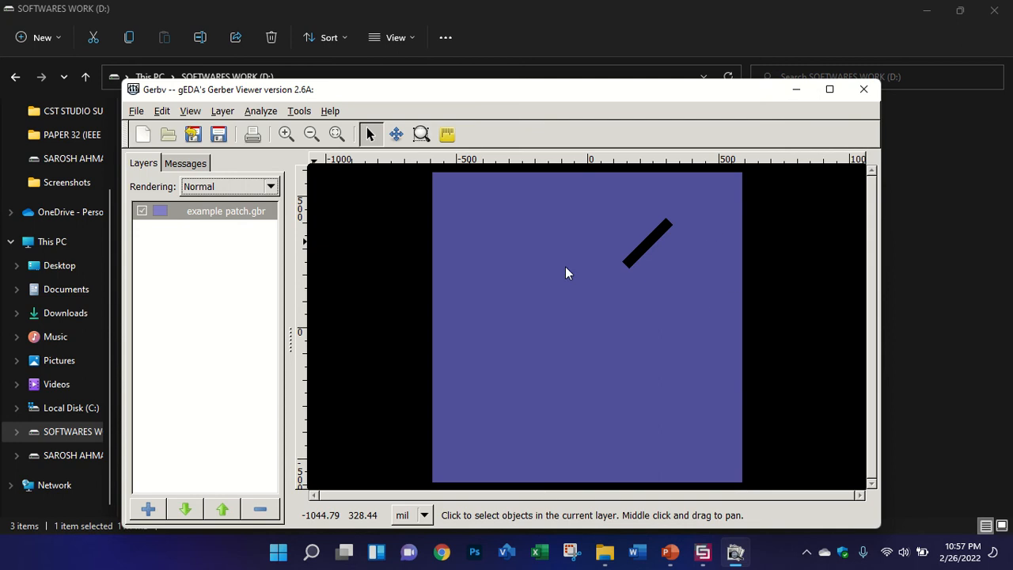
Step: Switch back to CST Studio Suite, delete the FR-4 substrate solid1, and select component1
click(702, 551)
click(95, 183)
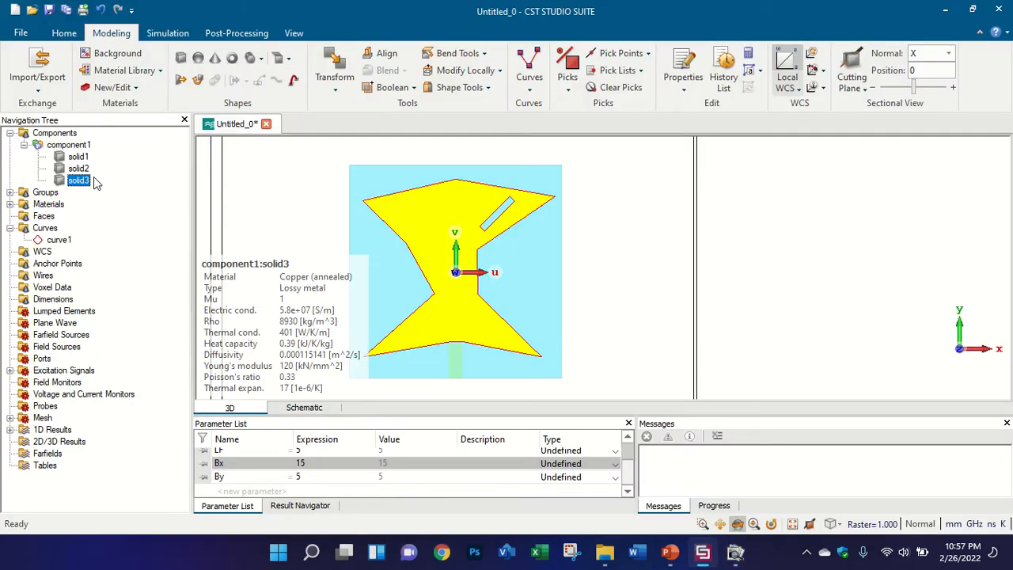
click(93, 169)
click(91, 146)
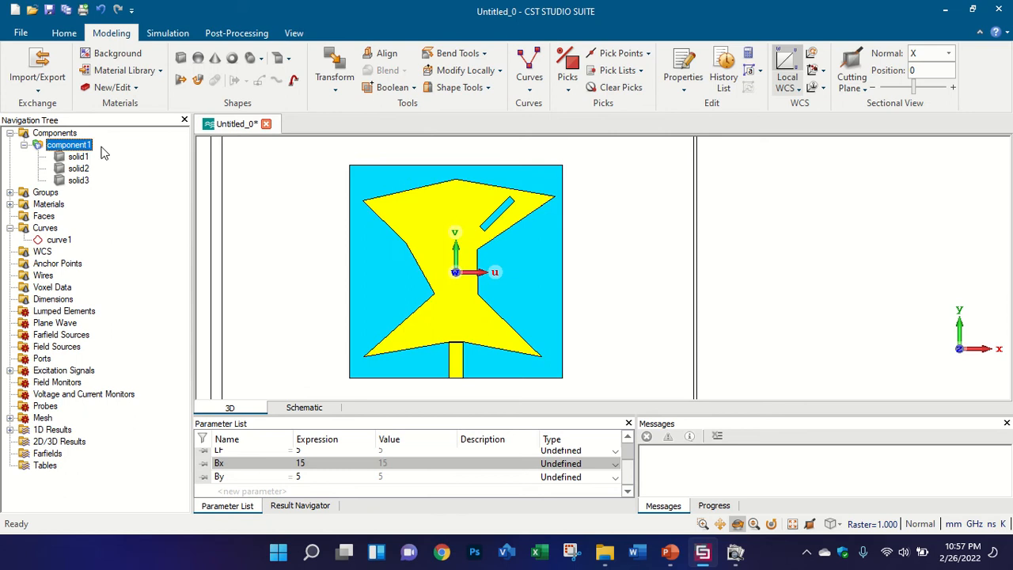
click(92, 162)
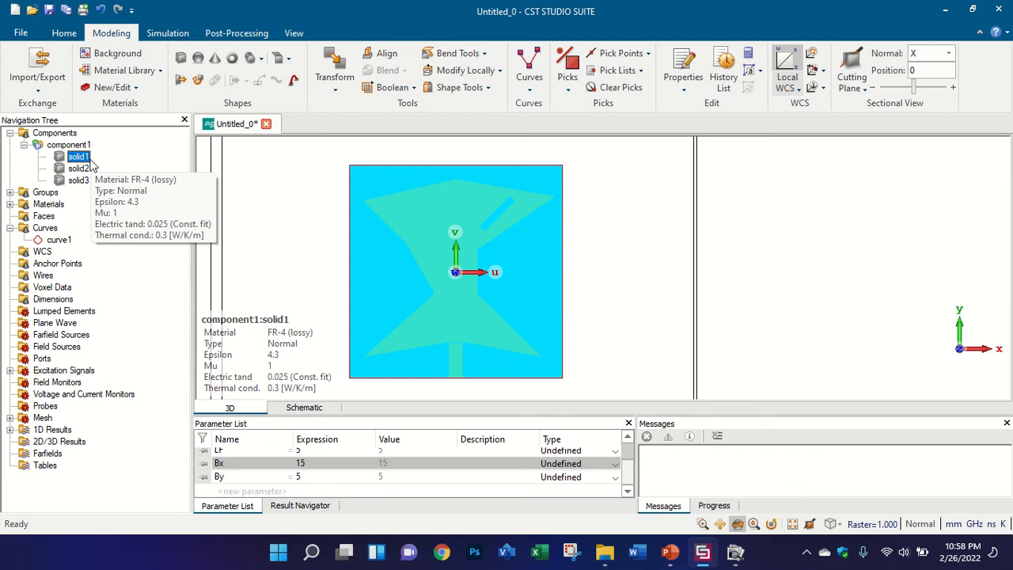
key(Delete)
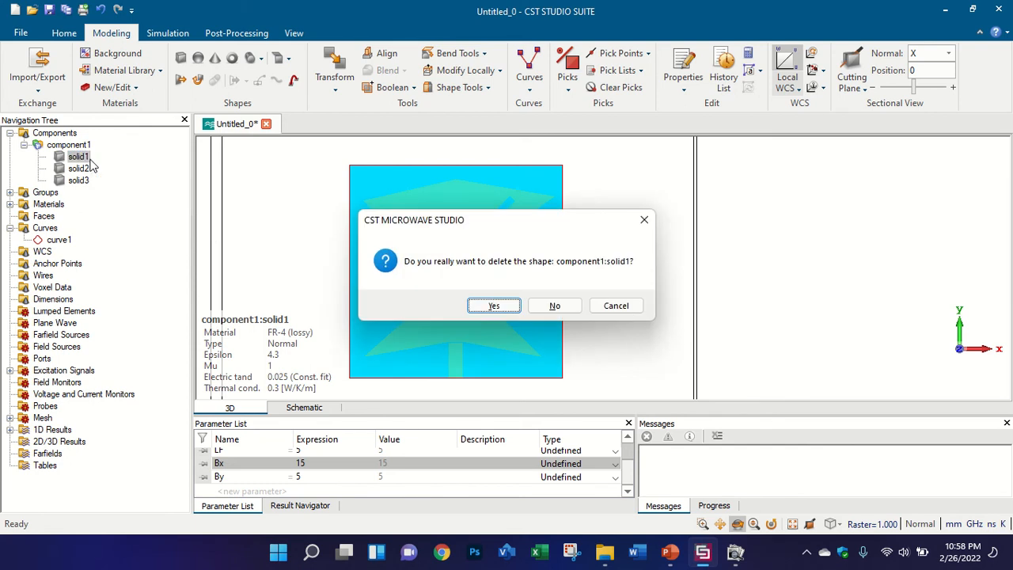
key(Return)
click(74, 145)
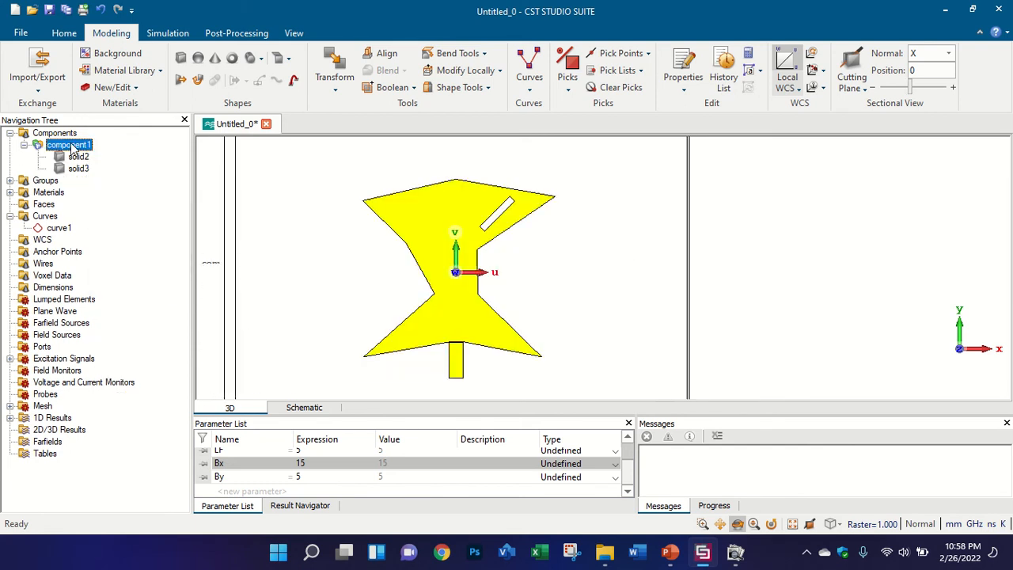
Step: Export component1 without the substrate as a single-layer Gerber file, overwriting example patch.gbr on the Desktop
click(37, 77)
mouse_move(119, 235)
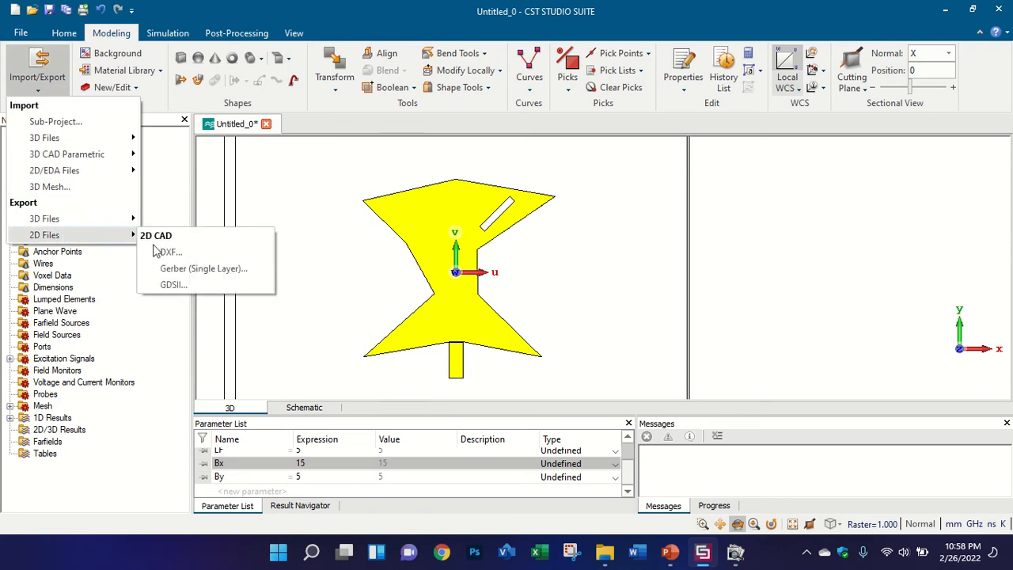
click(162, 269)
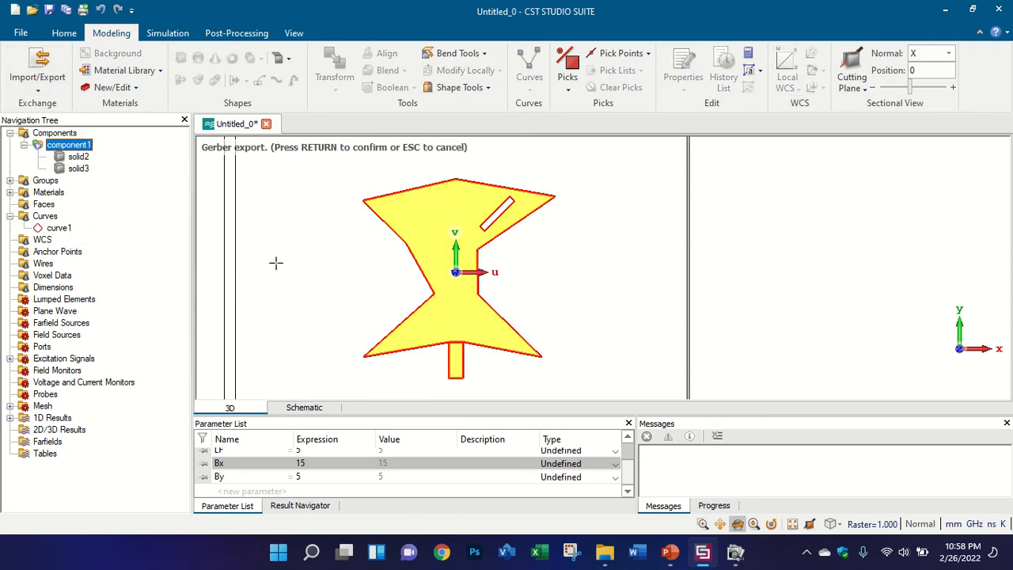
key(Return)
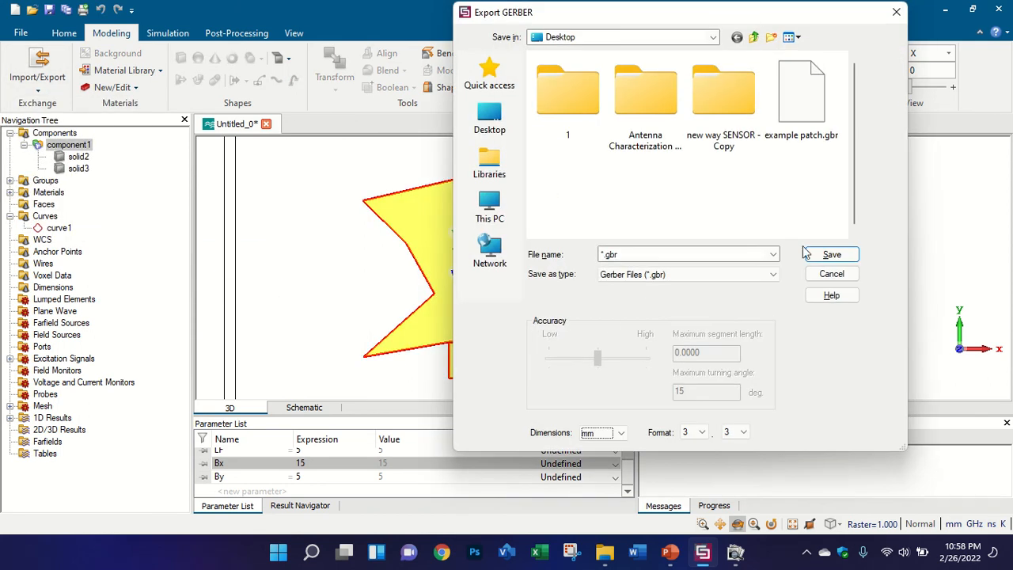
double_click(806, 133)
click(534, 274)
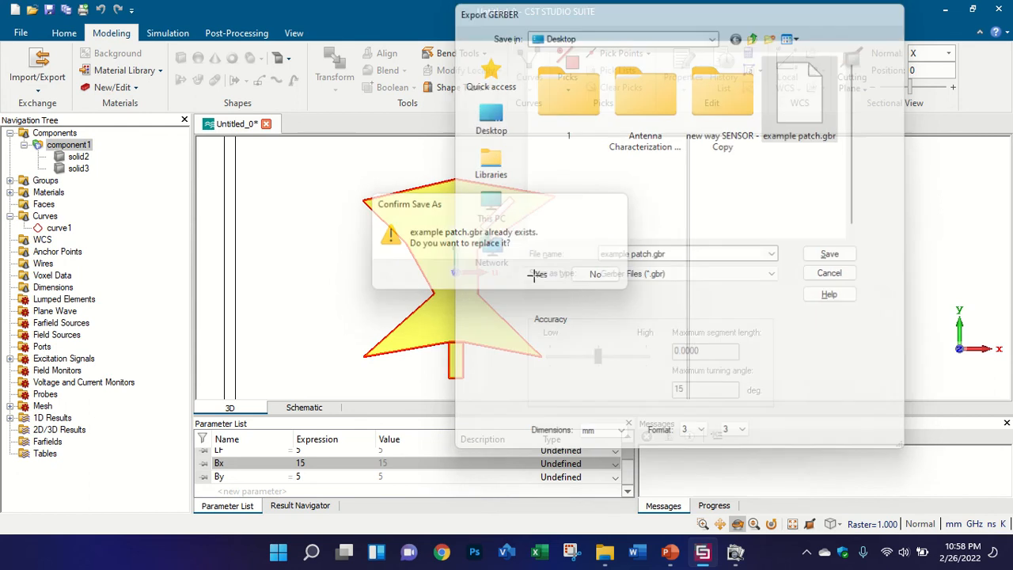
Step: Switch to Gerbv, add the re-exported example patch.gbr from the Desktop as a second layer, and hide the original layer
click(735, 551)
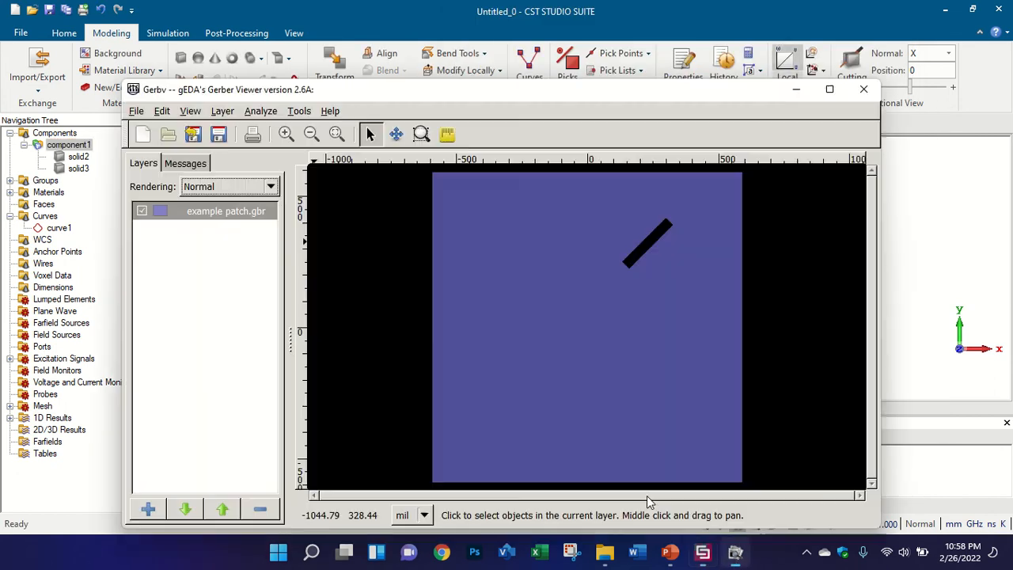
click(148, 510)
scroll(249, 337, down, 9)
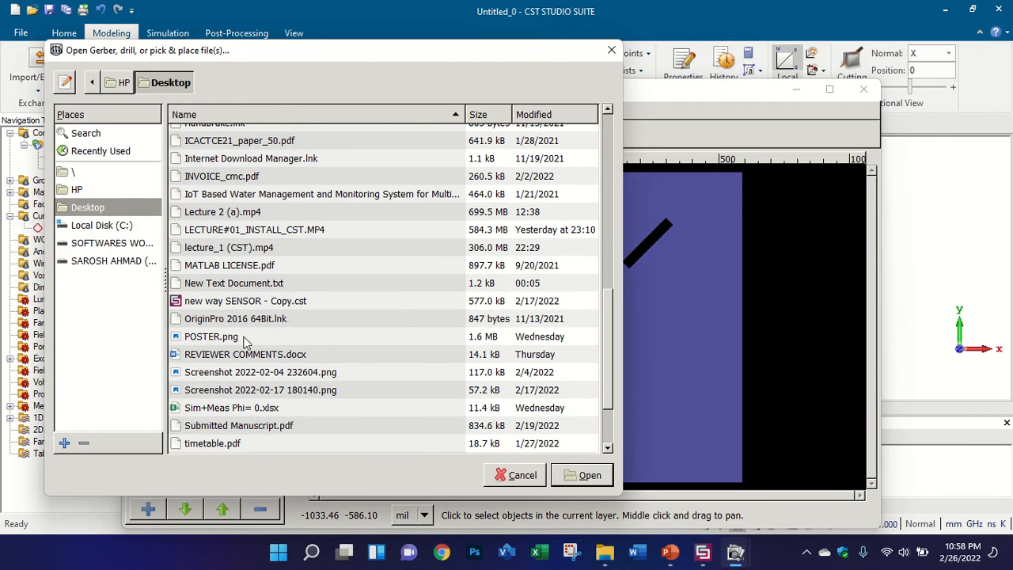
scroll(236, 320, down, 2)
scroll(246, 320, up, 6)
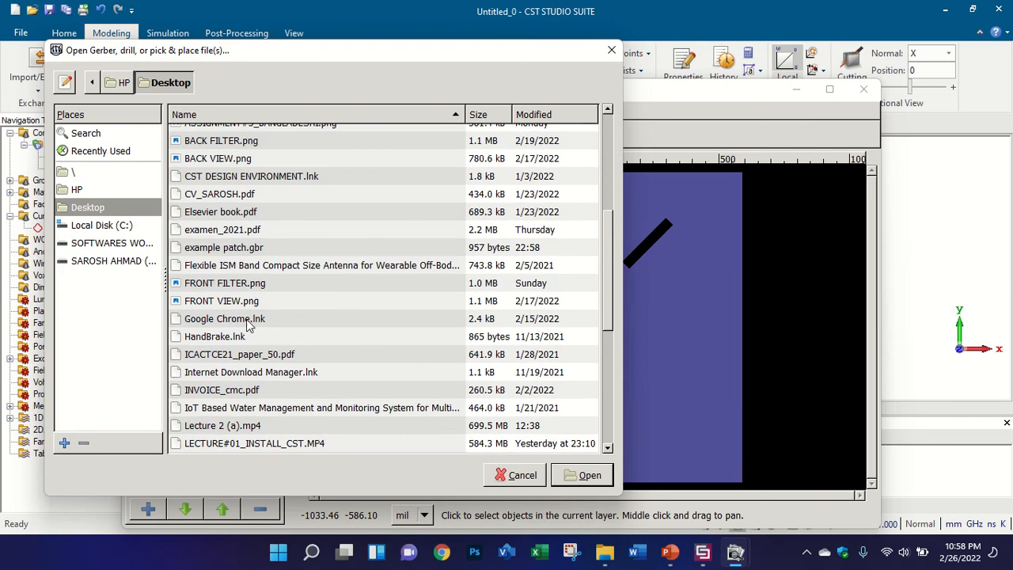
double_click(224, 247)
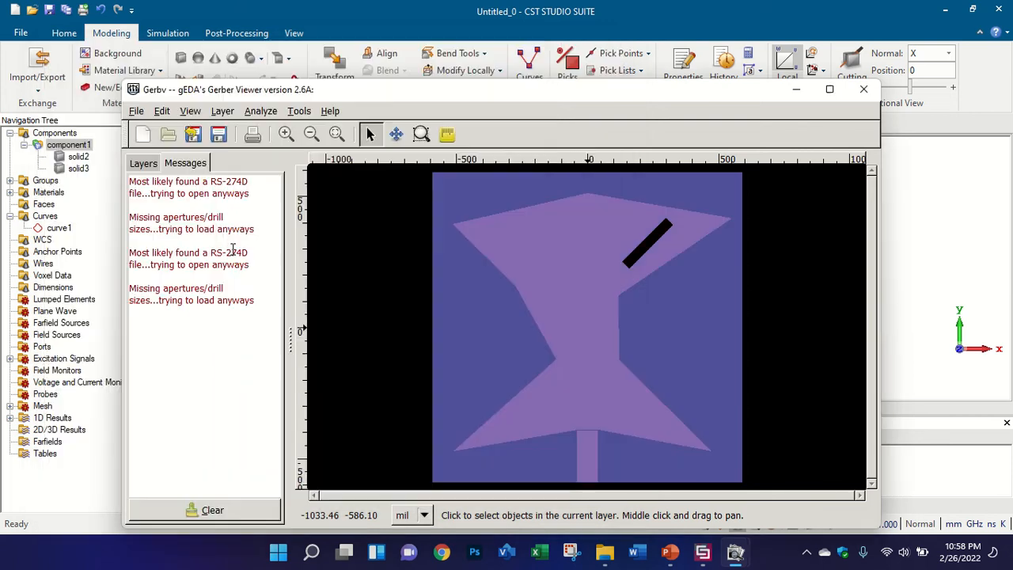
click(143, 163)
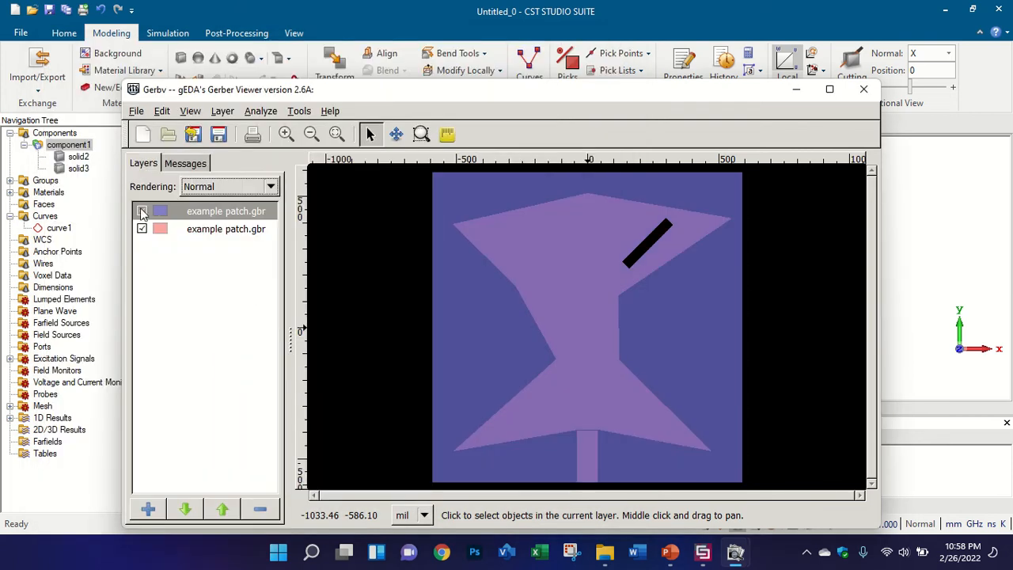
click(142, 211)
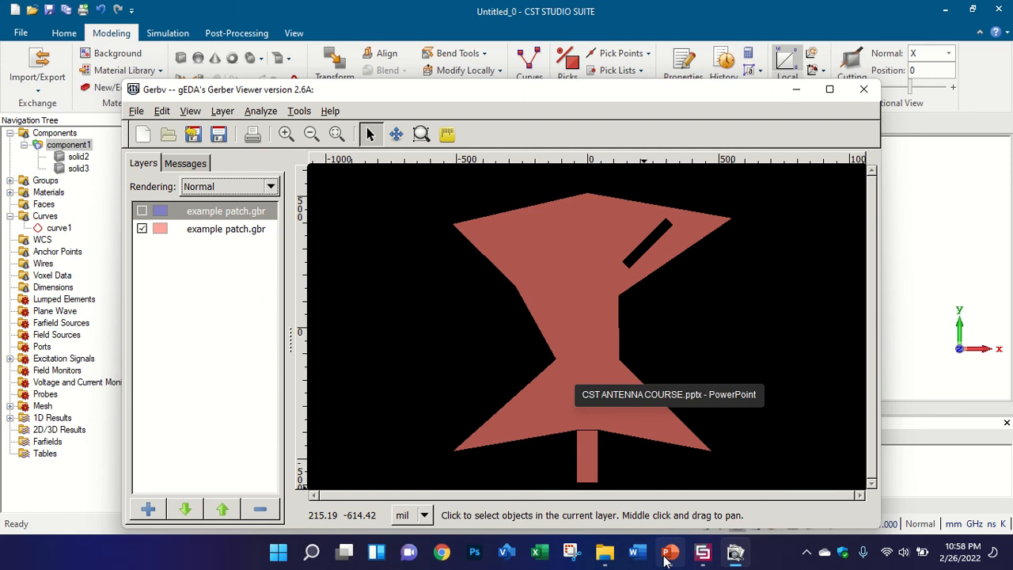
Step: Return to CST Studio Suite and undo the deletion of the FR-4 substrate solid1
click(604, 551)
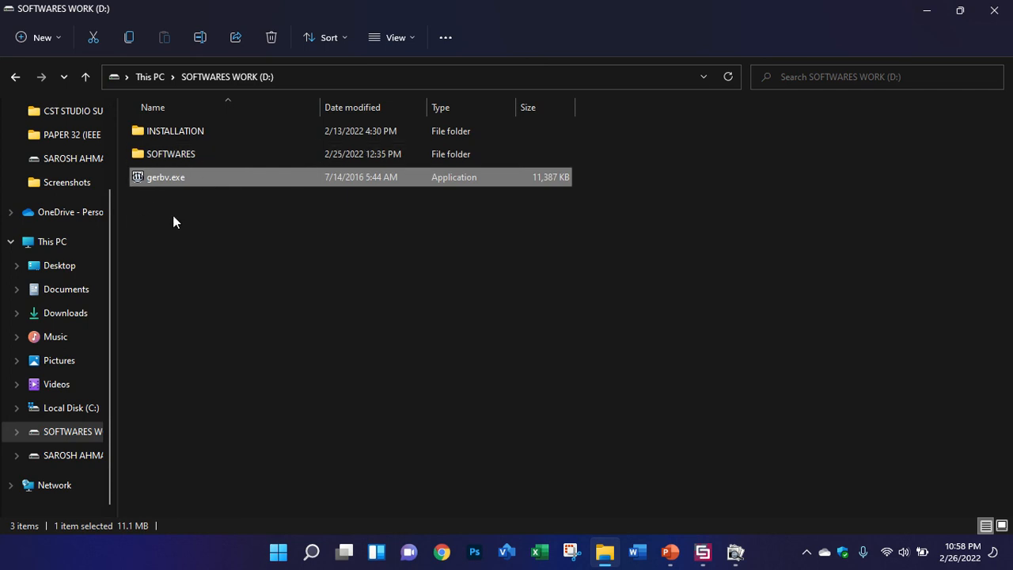
click(702, 553)
click(37, 76)
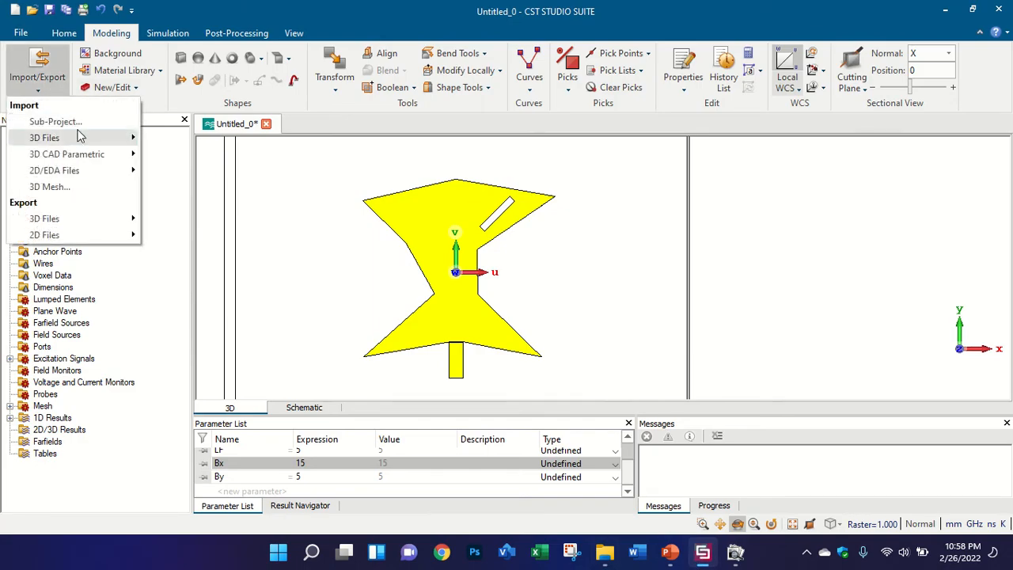
click(328, 200)
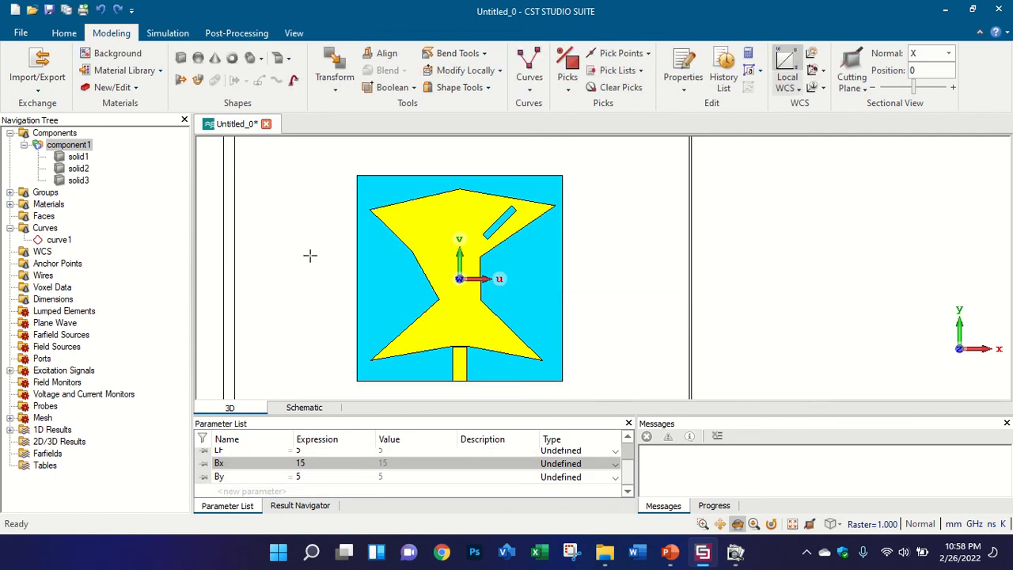
click(37, 72)
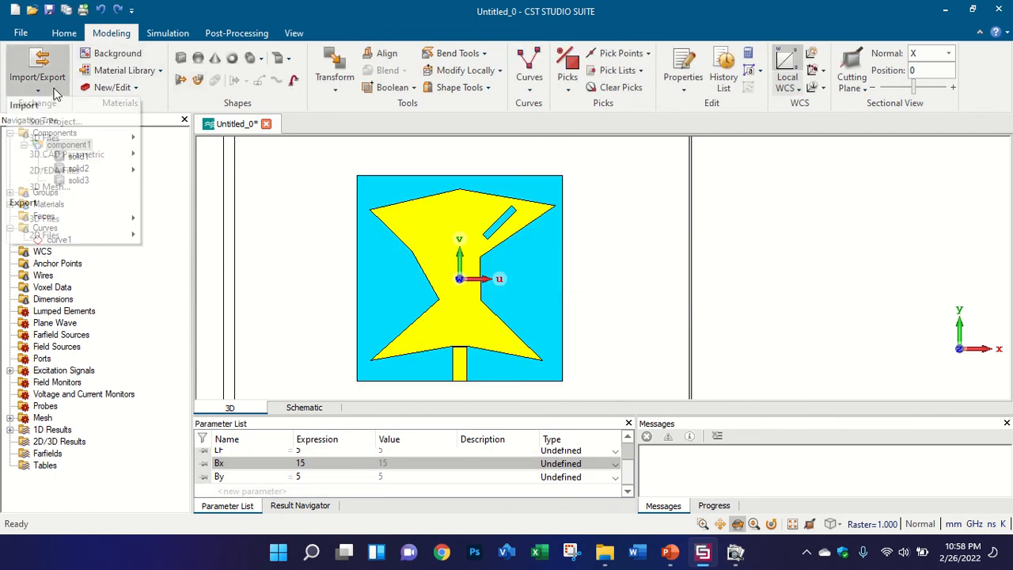
mouse_move(80, 141)
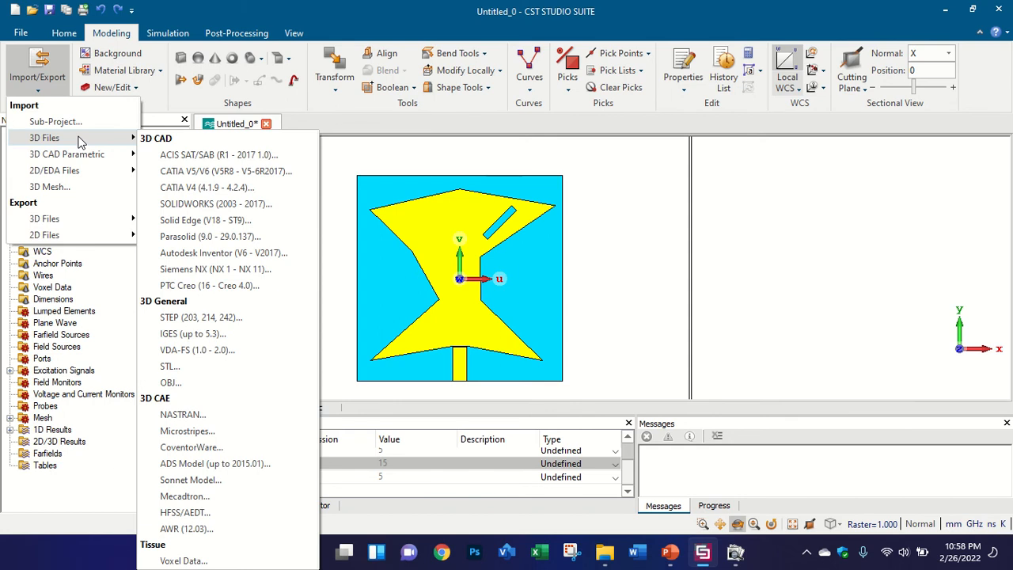
click(190, 155)
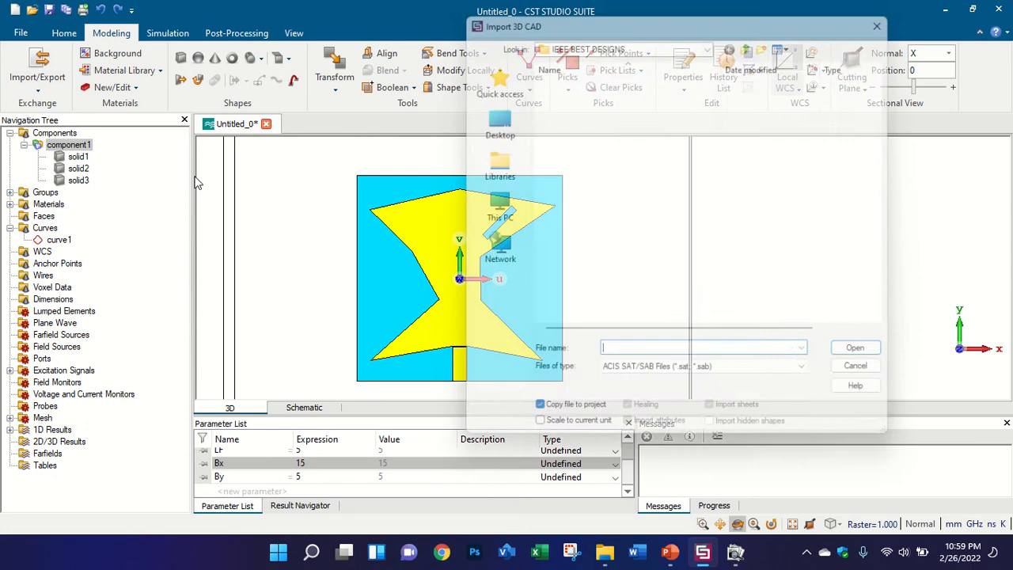
click(487, 121)
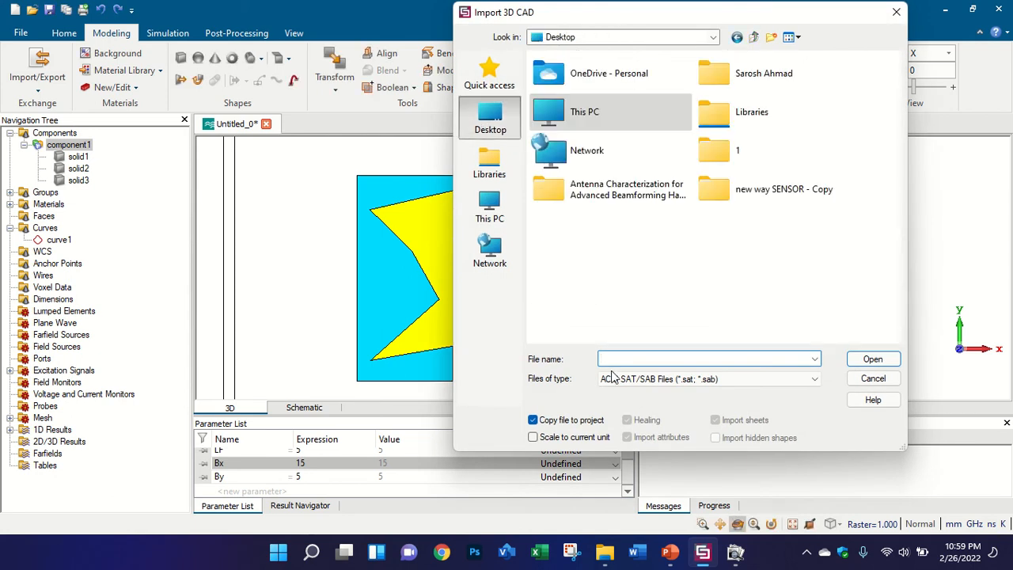
click(678, 382)
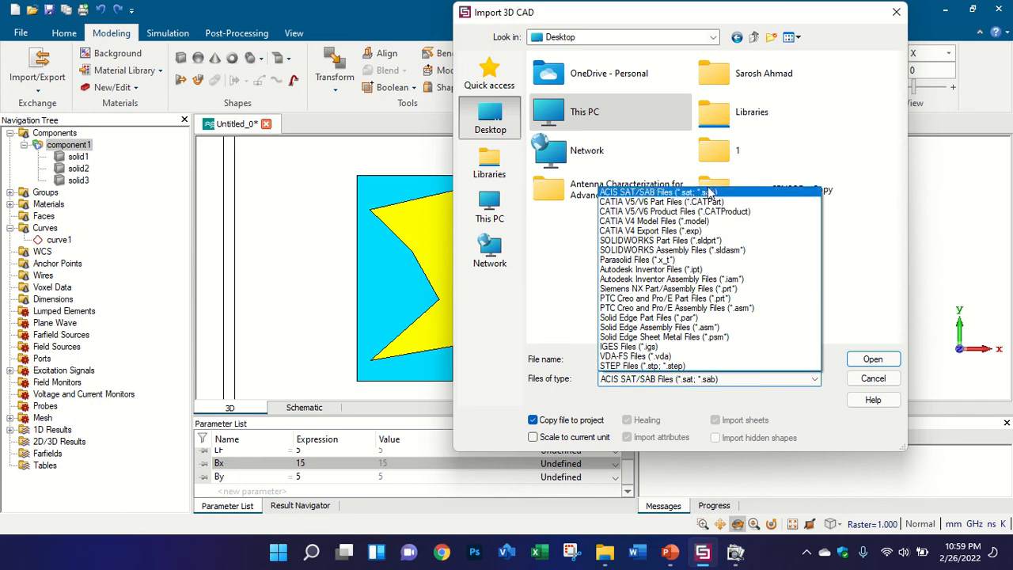
click(755, 380)
click(718, 359)
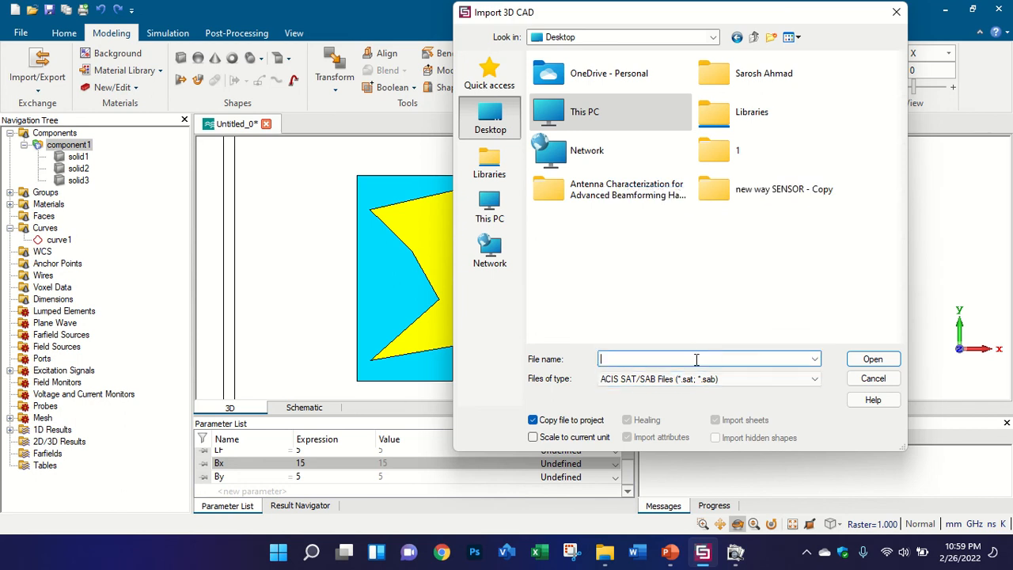
text(file 1)
key(Return)
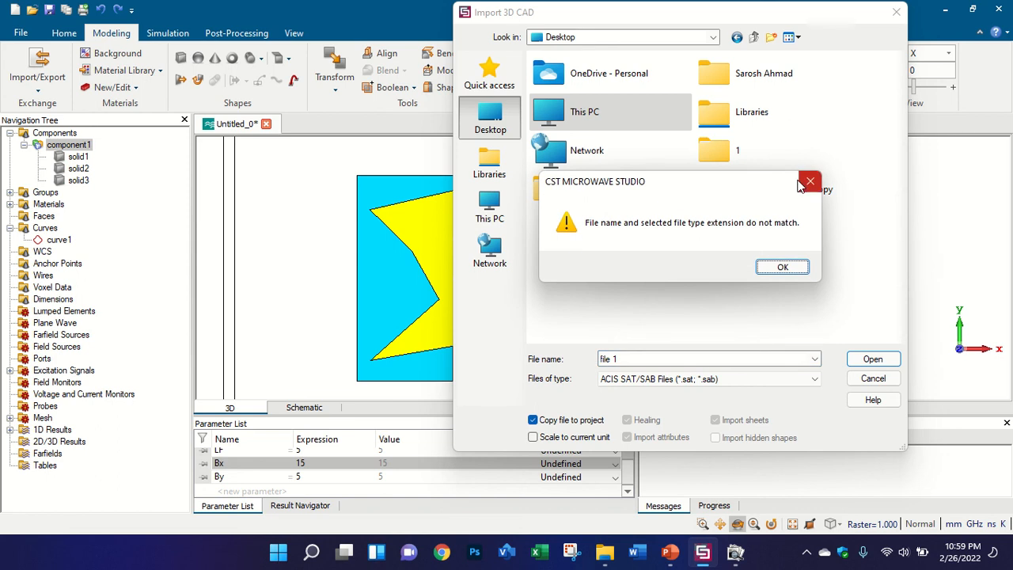
key(Return)
click(896, 13)
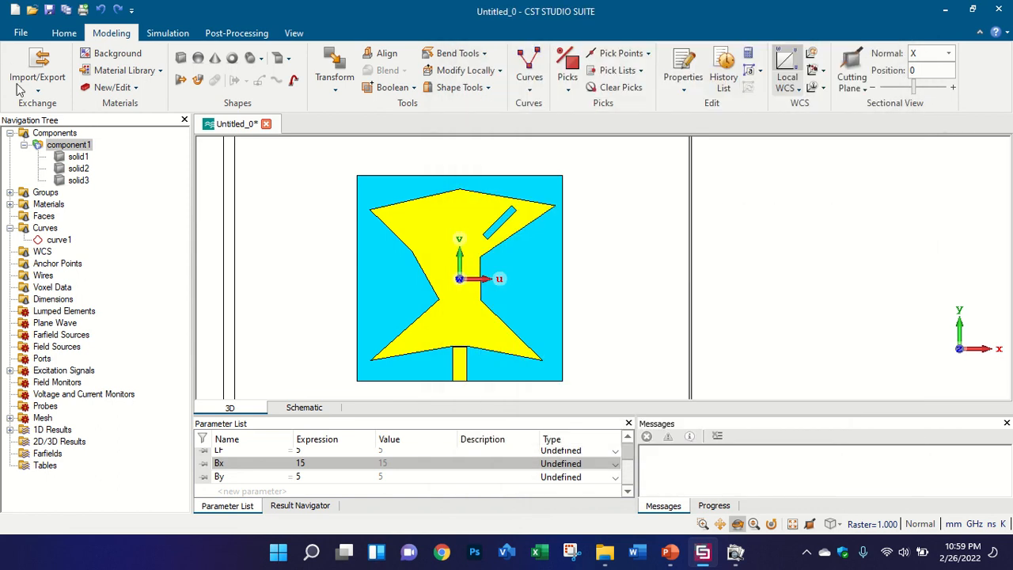
Step: Export the complete antenna model as a 3D ACIS SAB file named cst.sab on the Desktop, using ACIS version 15.0
click(37, 71)
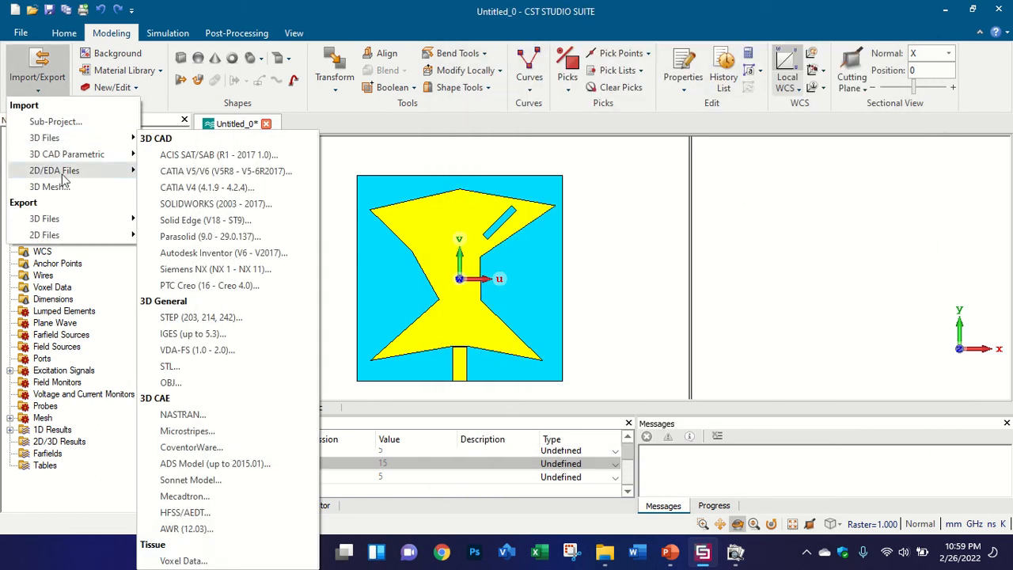
mouse_move(66, 225)
click(170, 235)
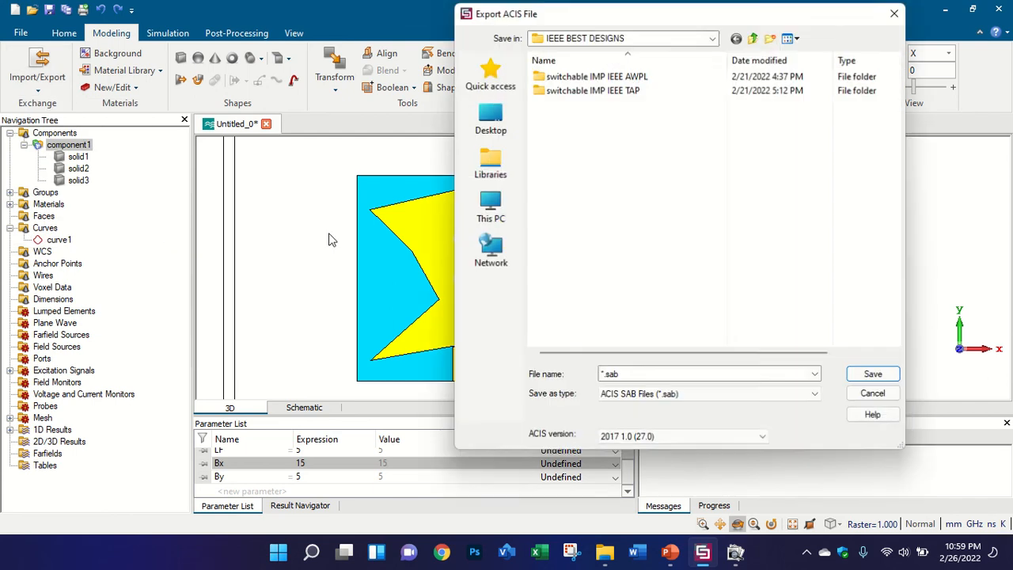
click(490, 119)
click(657, 437)
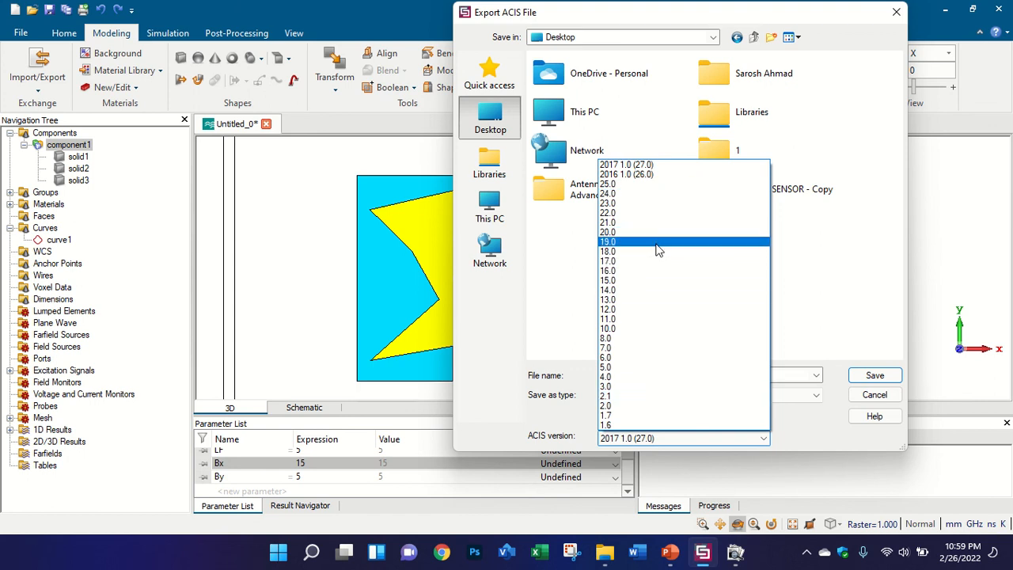
click(641, 282)
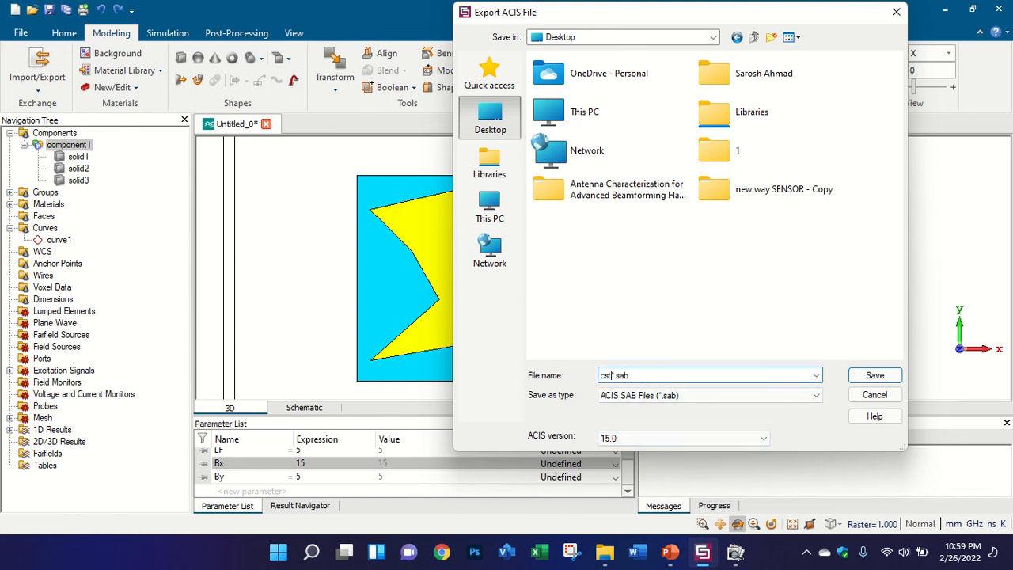
key(Return)
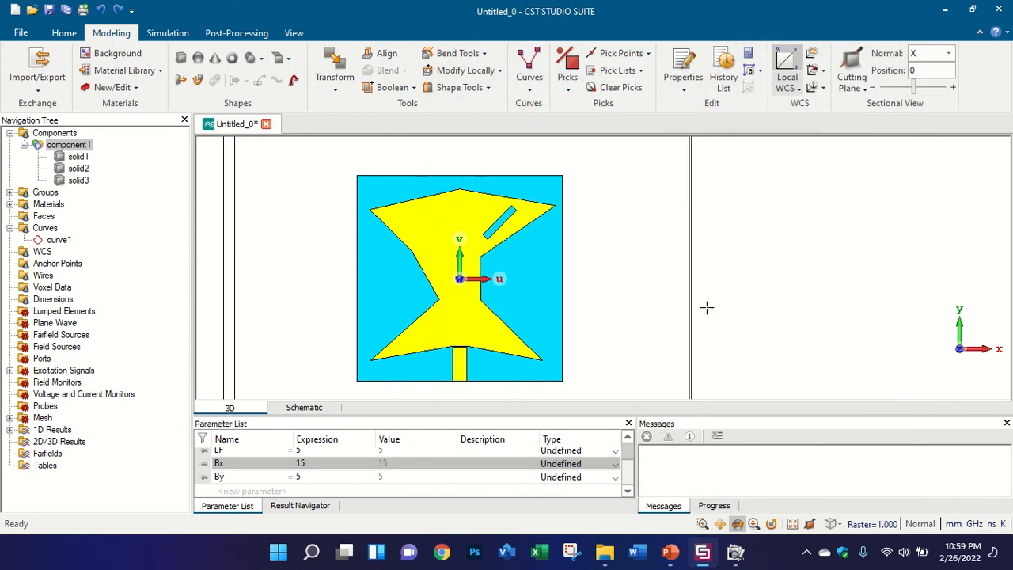
Step: Show the Windows desktop and move the cst.sab icon to an empty area below example patch.gbr
click(1011, 556)
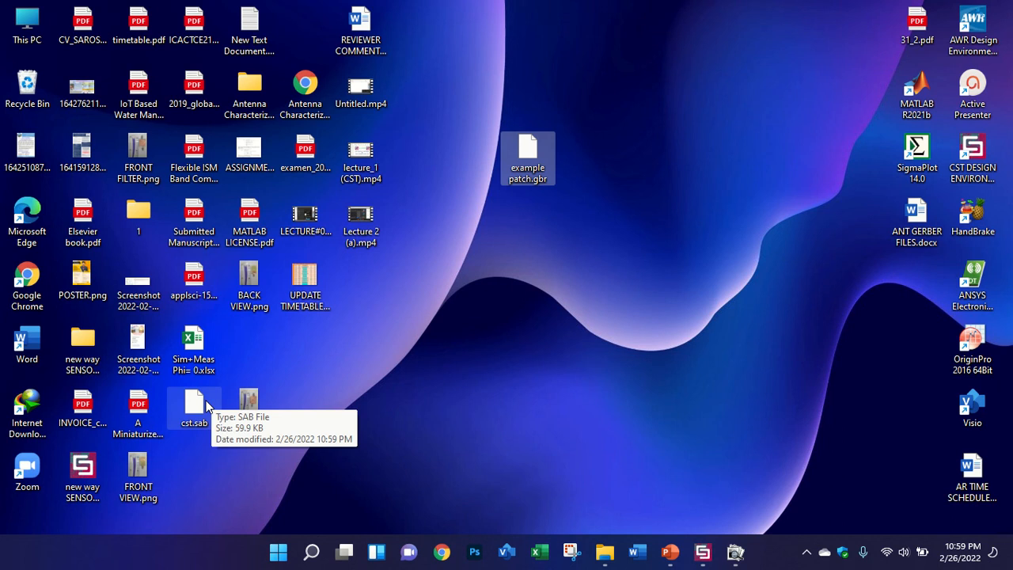
drag(206, 406, 555, 112)
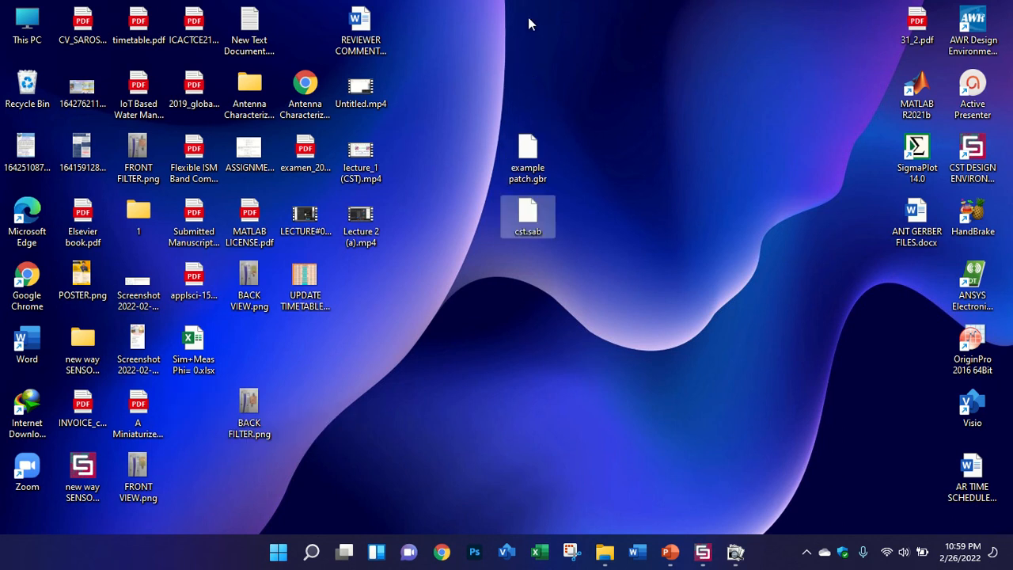
click(440, 73)
drag(530, 213, 585, 292)
click(613, 282)
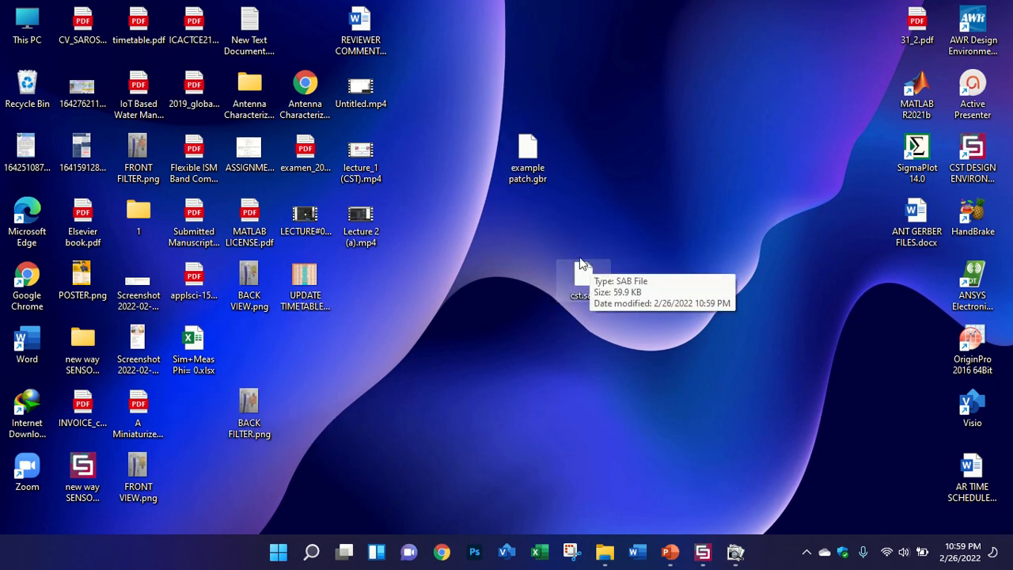
click(580, 263)
Step: Switch back to CST Studio Suite and delete component1 with all its solids
click(702, 552)
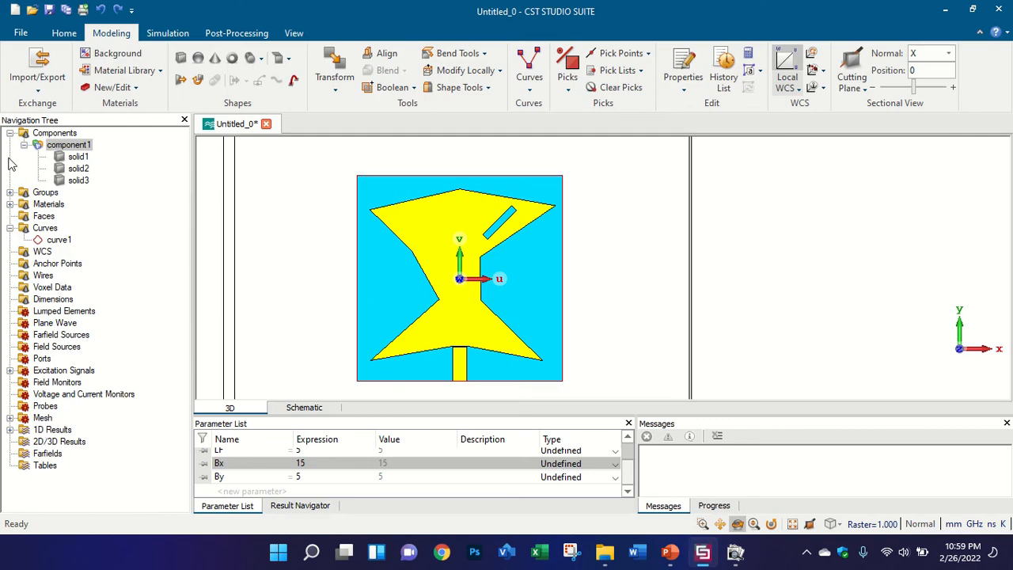
click(50, 147)
key(Delete)
key(Return)
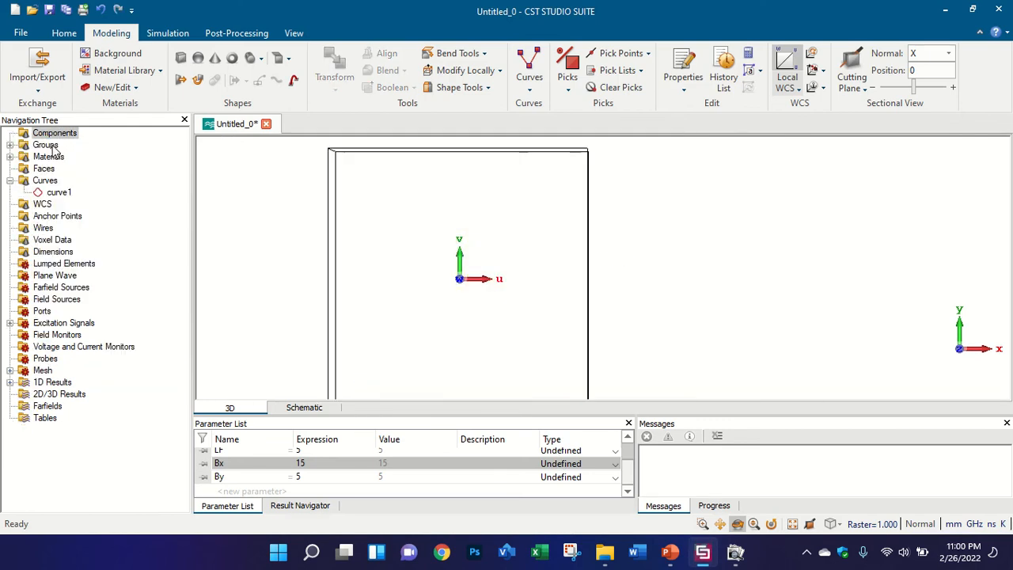
Step: Import the ACIS 3D file cst.sab from the Desktop into the emptied project
click(64, 89)
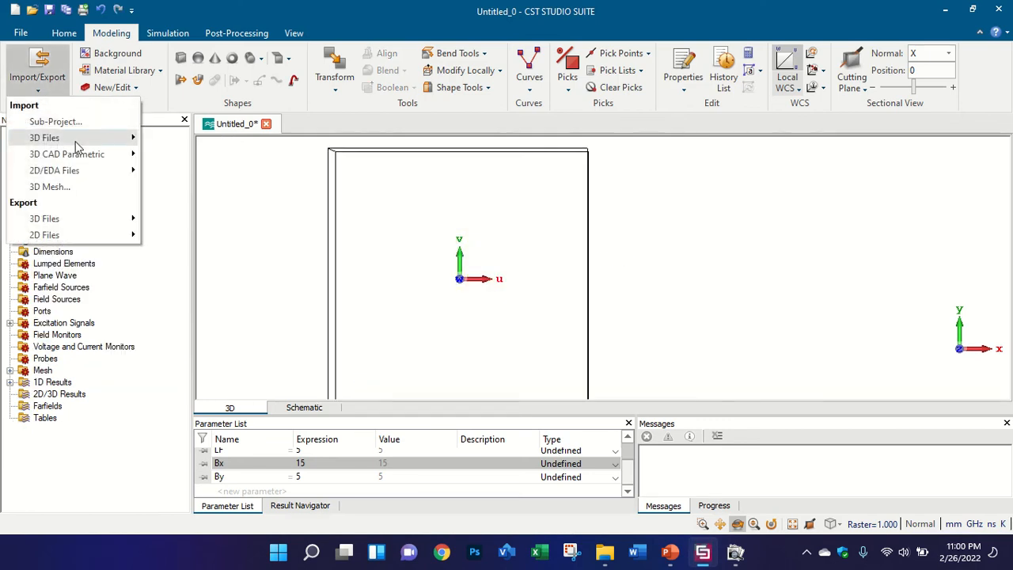
mouse_move(77, 147)
click(170, 156)
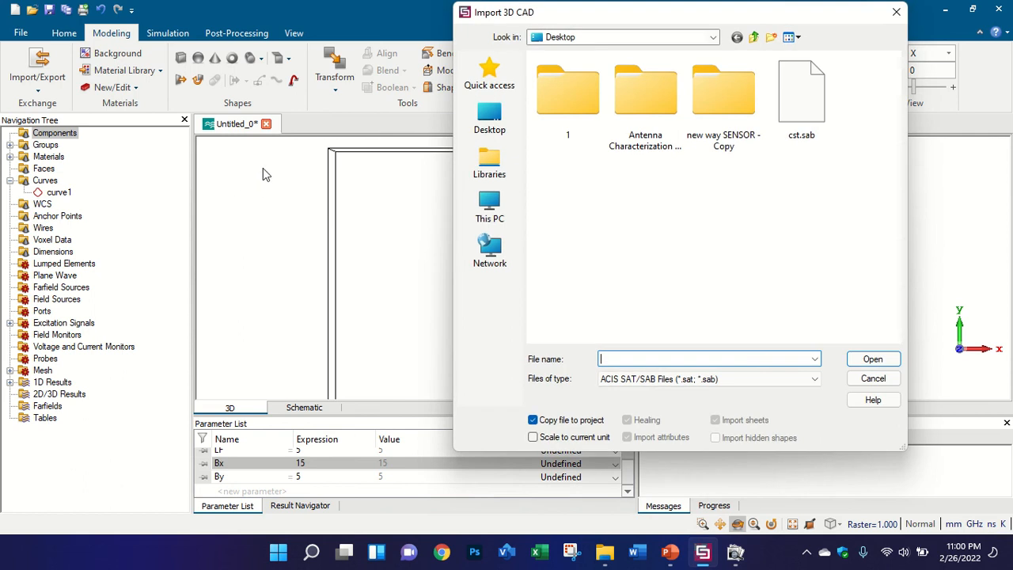
click(819, 95)
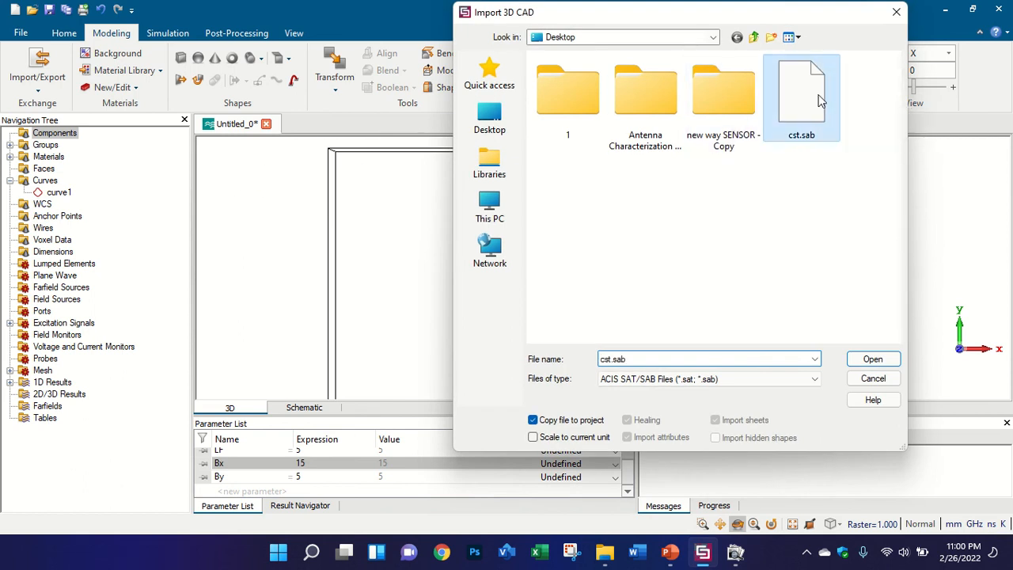
double_click(819, 95)
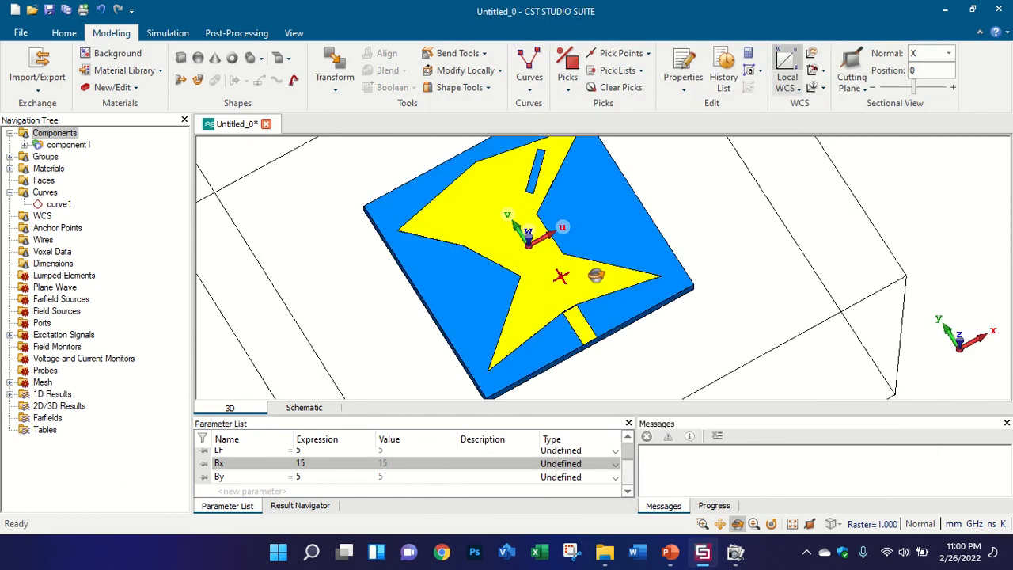
Step: Orient the antenna to a straight front view and export it as a PNG image named 121313 on the Desktop
drag(596, 275, 592, 309)
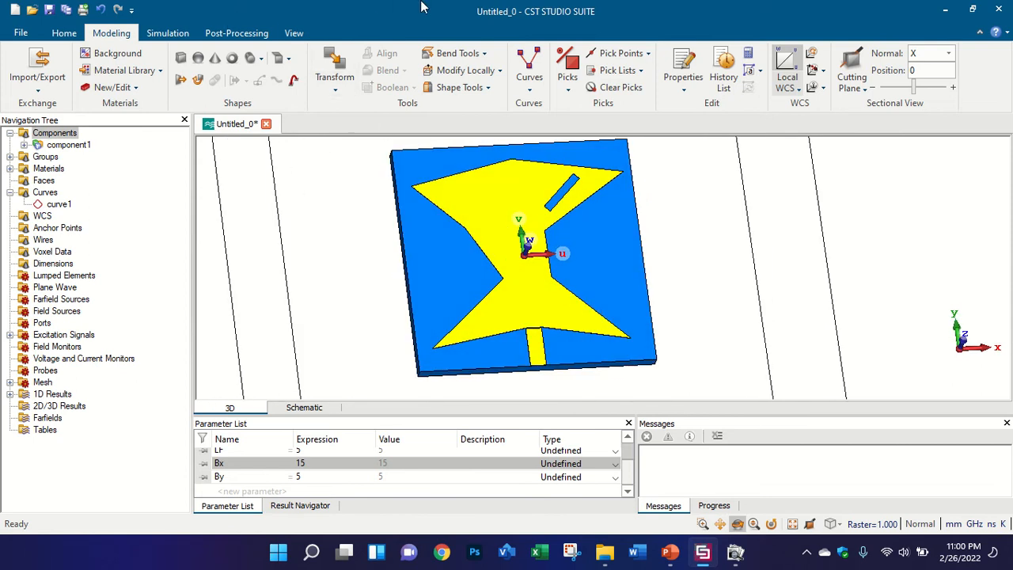
mouse_move(421, 6)
key(space)
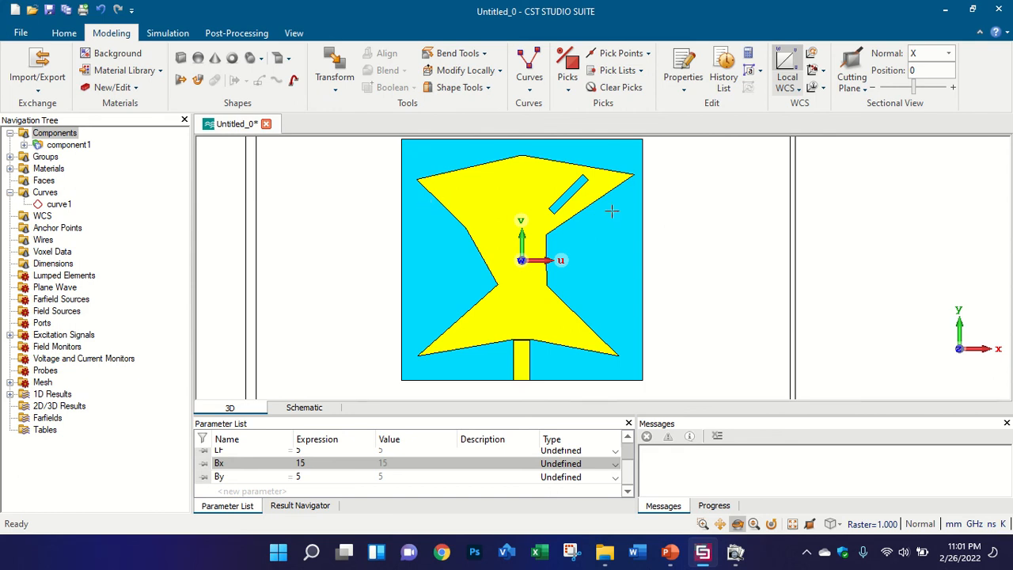
click(293, 32)
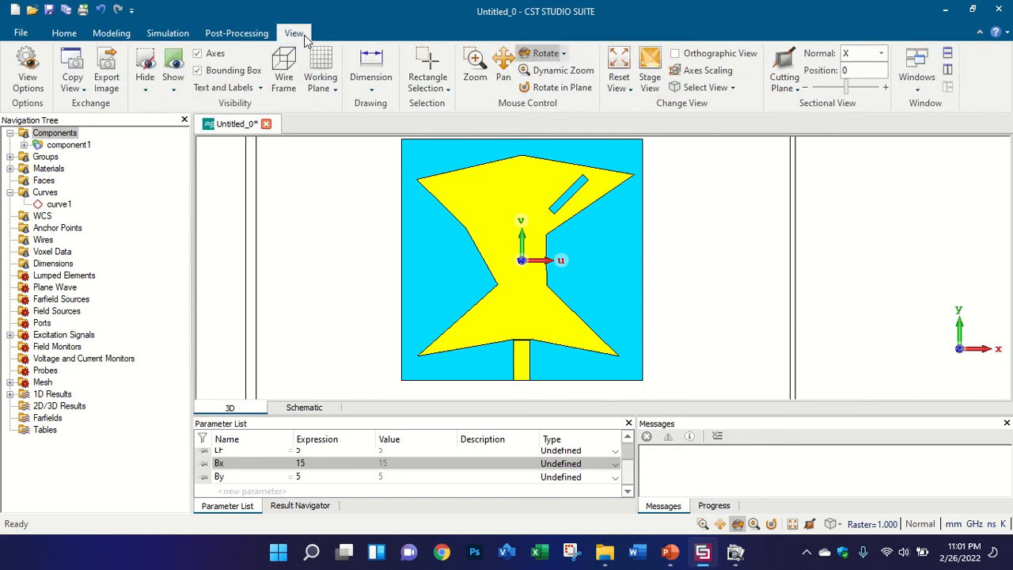
click(109, 65)
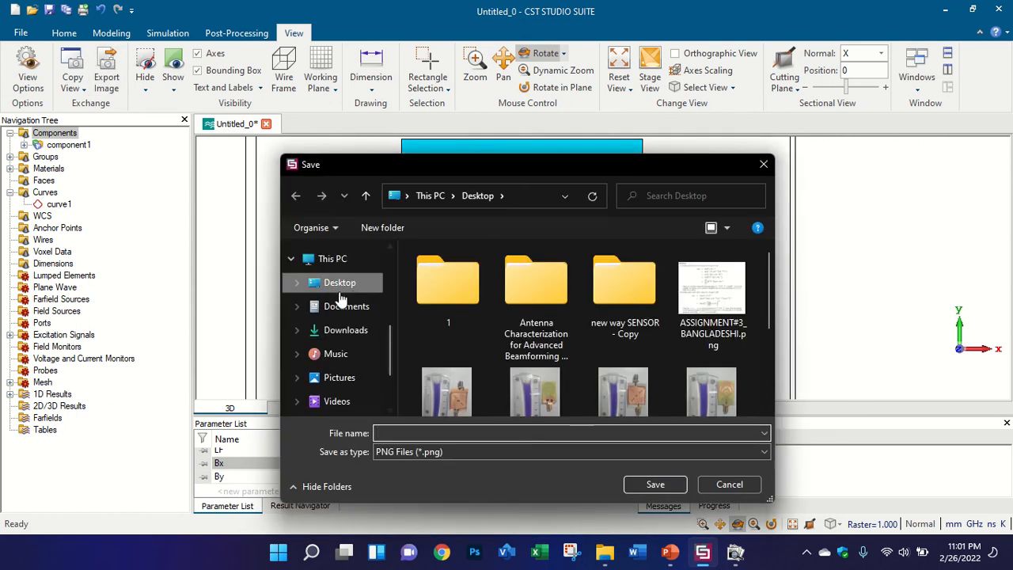
click(453, 434)
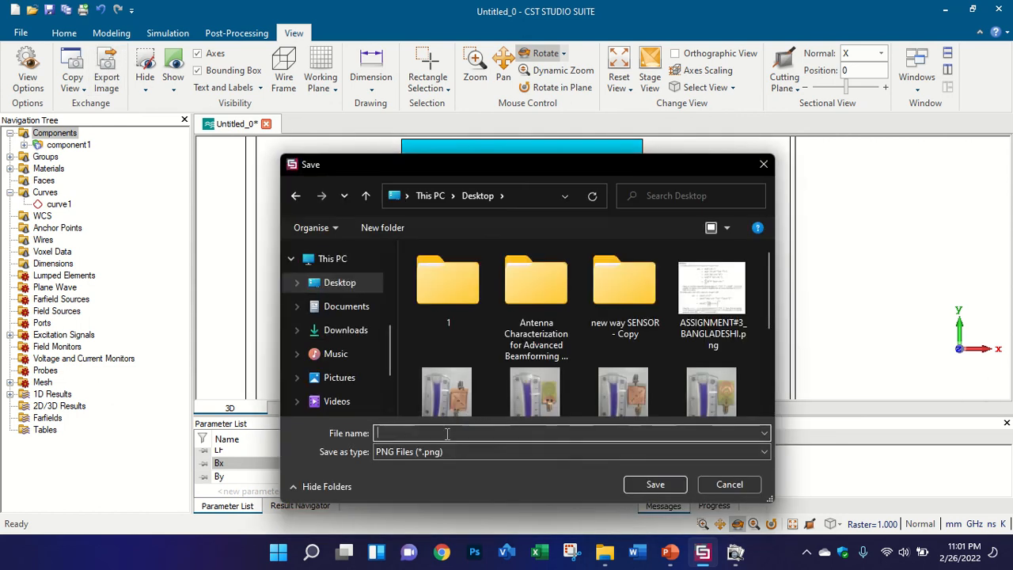
text(121313)
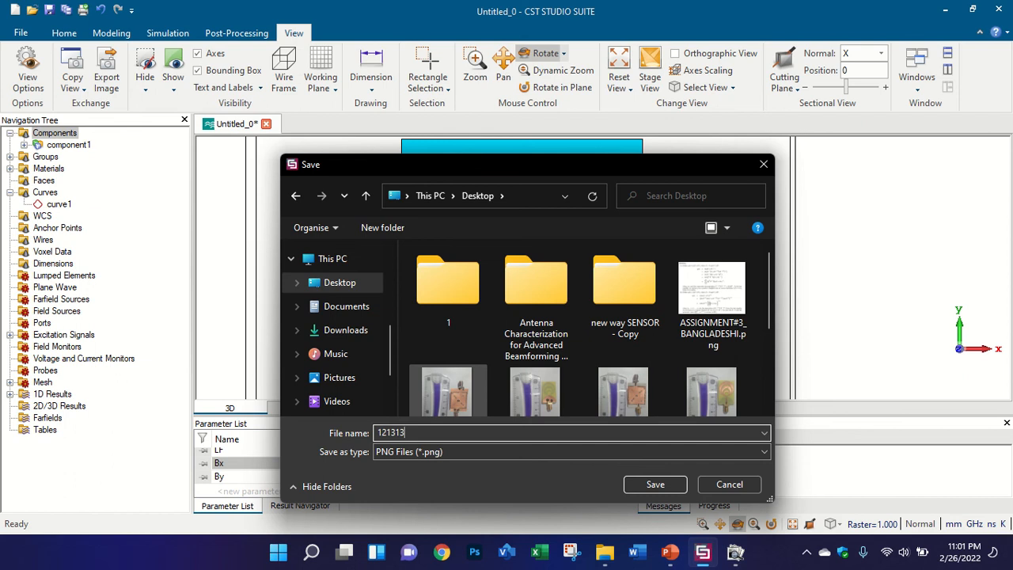
key(Return)
click(587, 234)
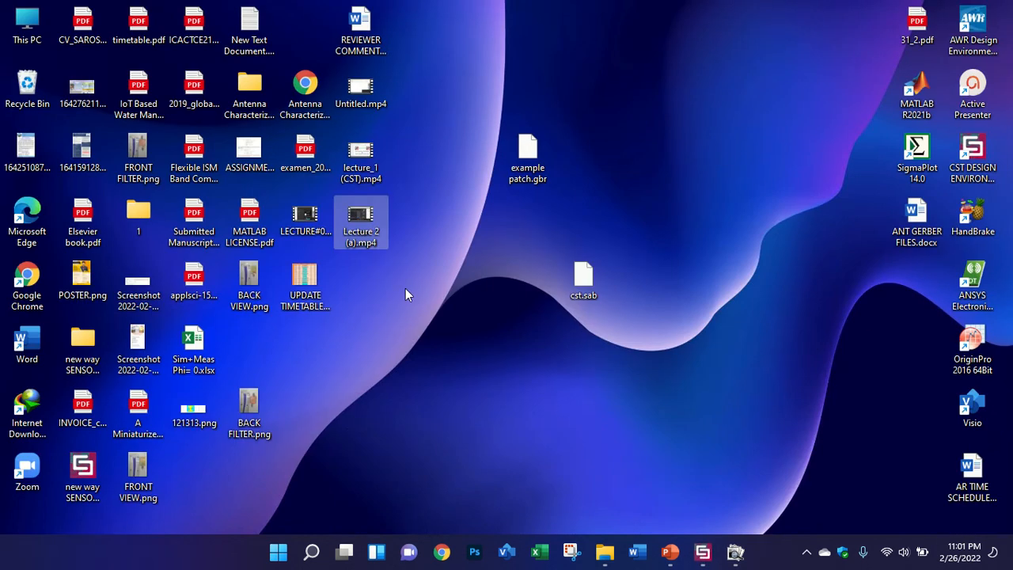
Step: Refresh the Desktop, open the exported 121313.png in Photos and inspect the antenna image up close
right_click(406, 290)
click(451, 141)
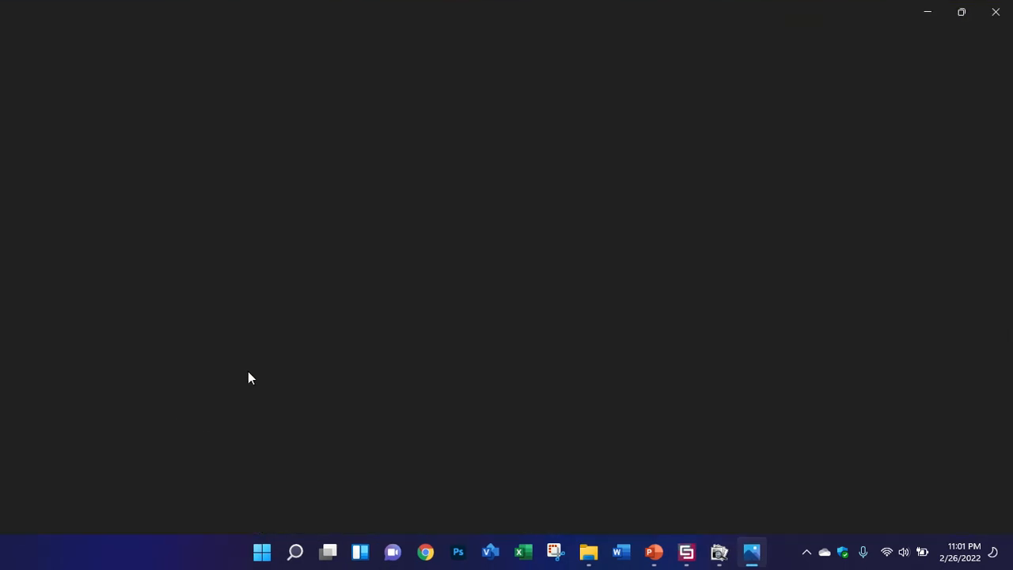
scroll(465, 262, up, 2)
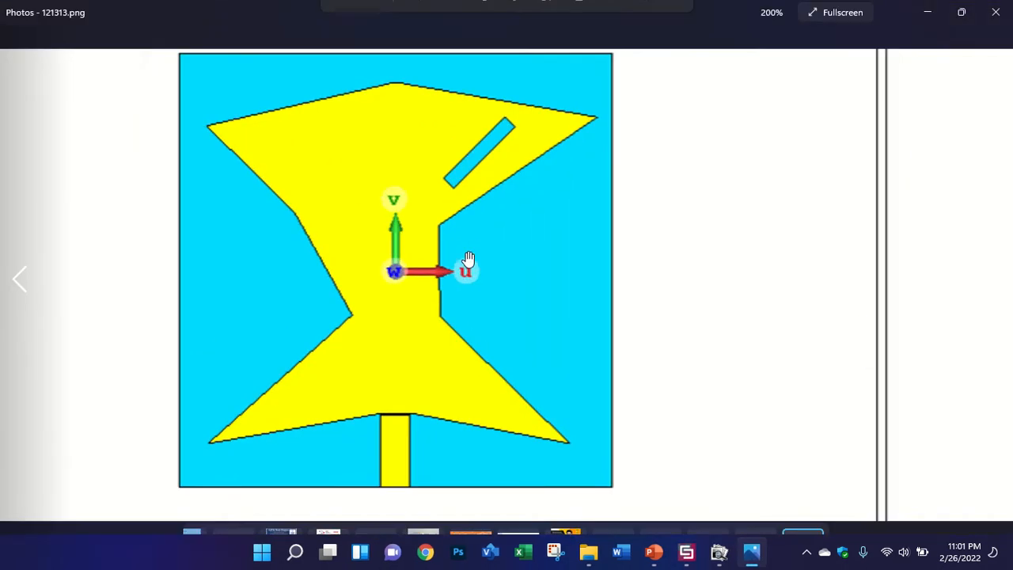
scroll(467, 254, down, 2)
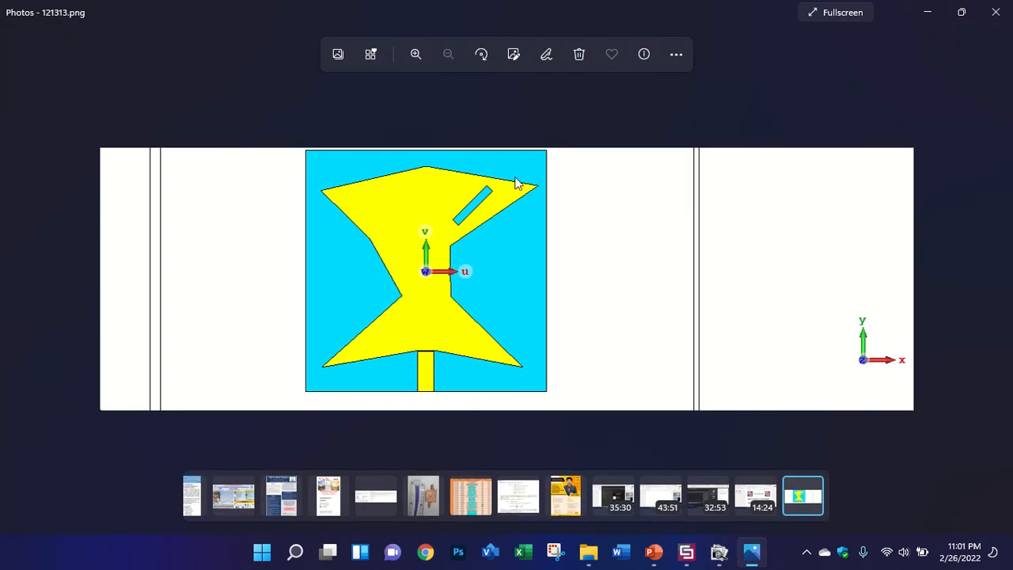
Step: Switch back to CST Studio Suite and display the Copper (annealed) surface impedance plot from the 1D material results
click(686, 552)
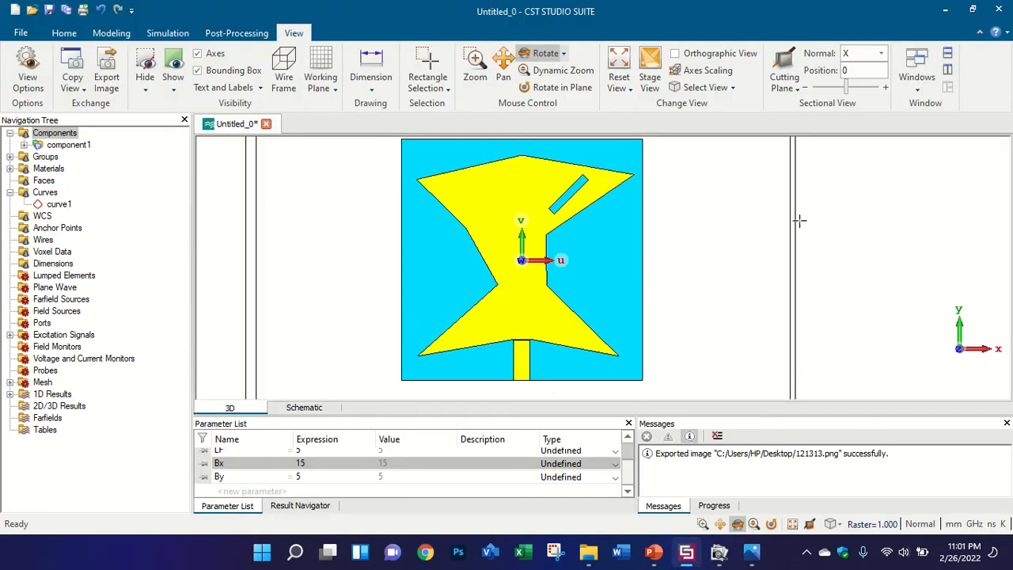
double_click(23, 394)
click(63, 405)
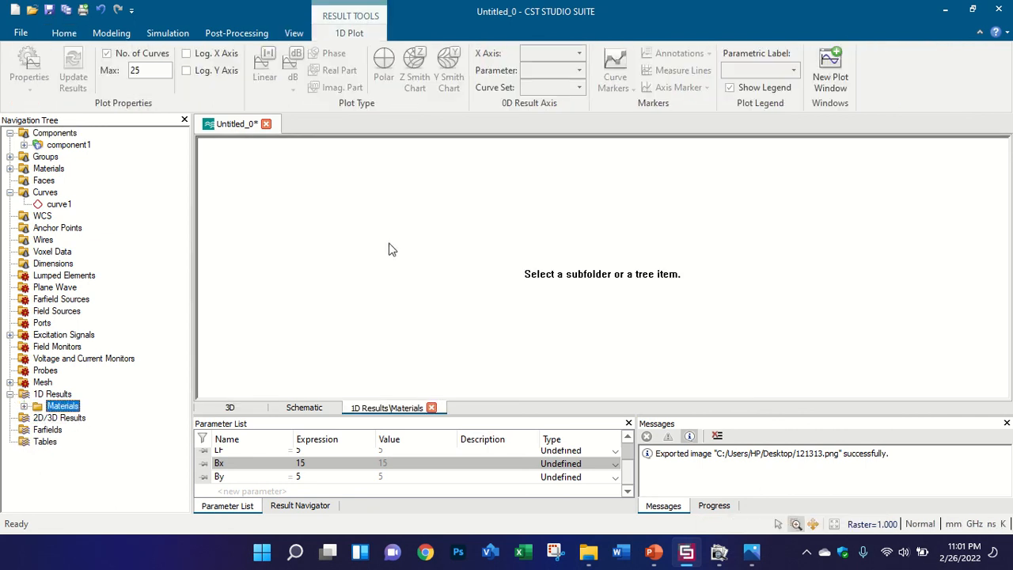
click(24, 405)
click(93, 417)
click(38, 418)
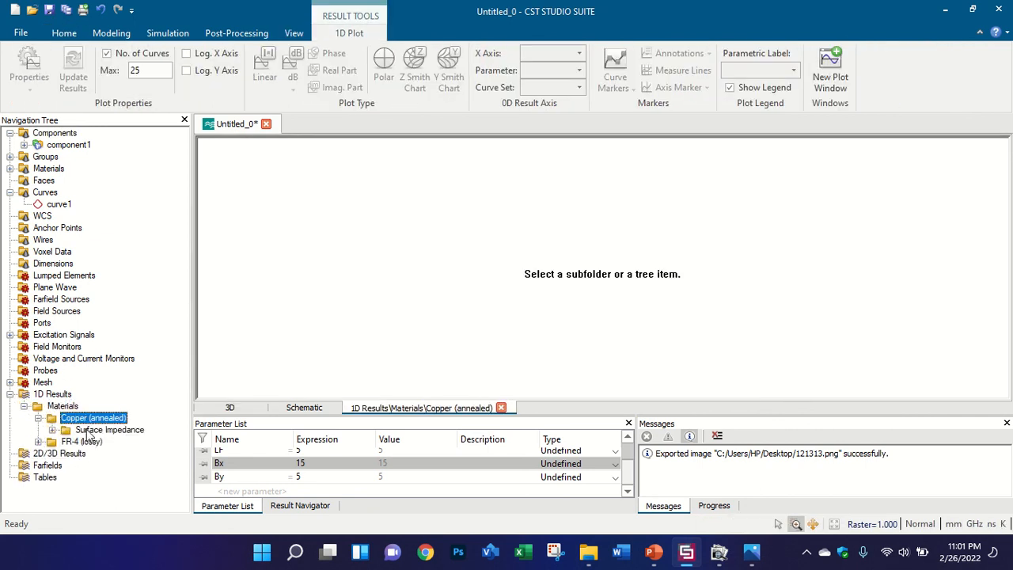
click(91, 430)
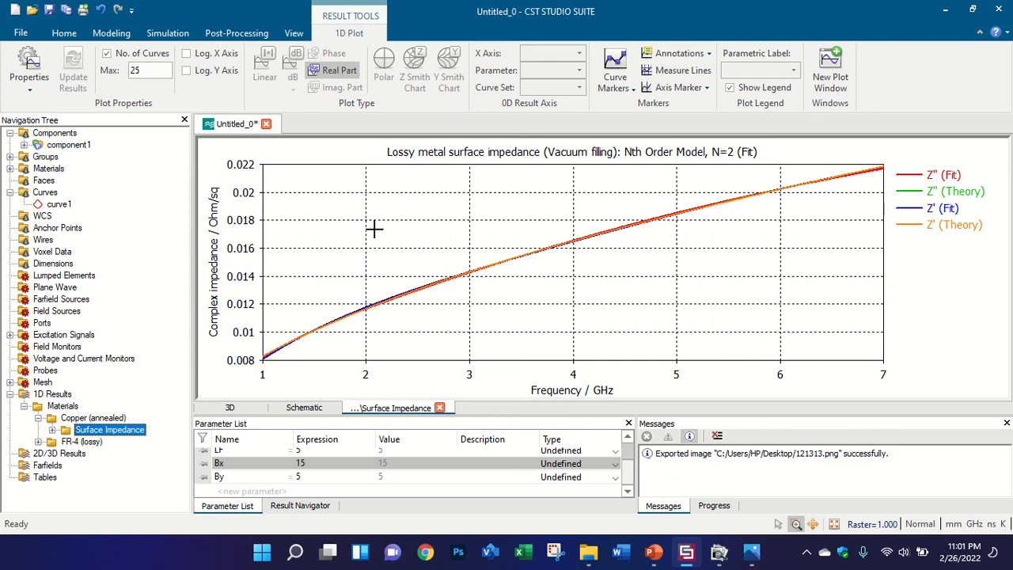
Step: Export the surface impedance plot as a PNG image, replacing 121313.png on the Desktop
click(237, 32)
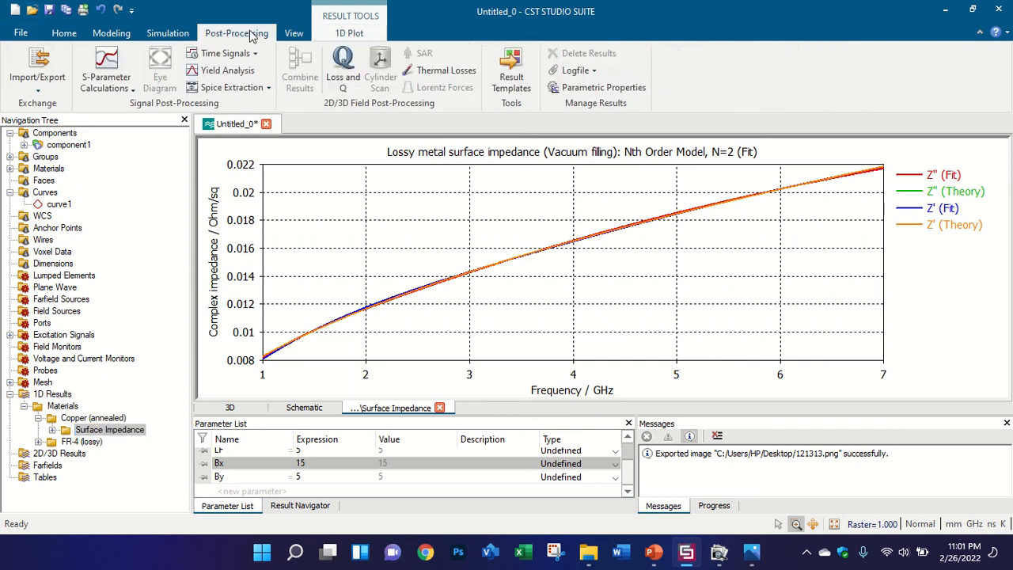
click(293, 32)
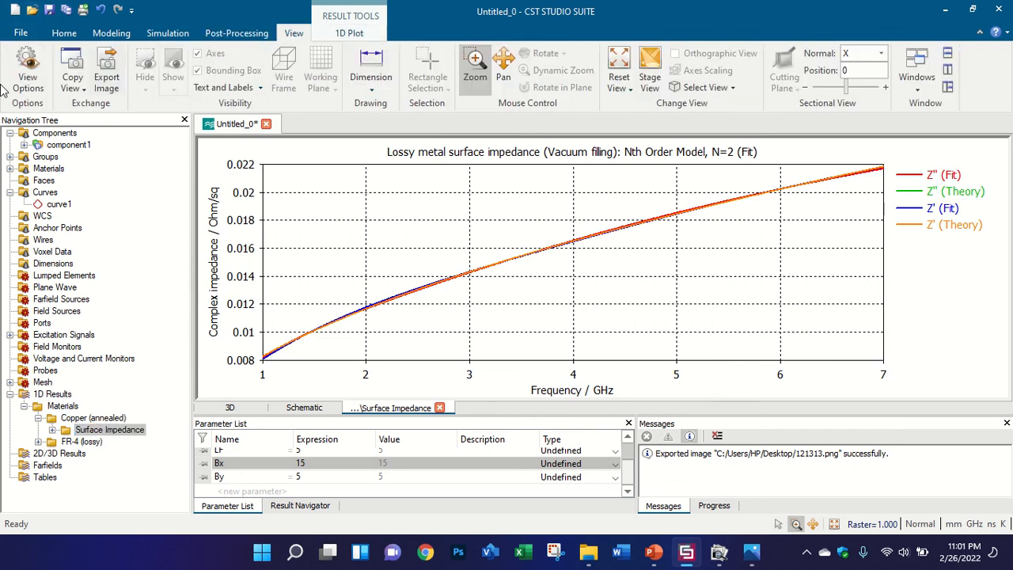
click(25, 77)
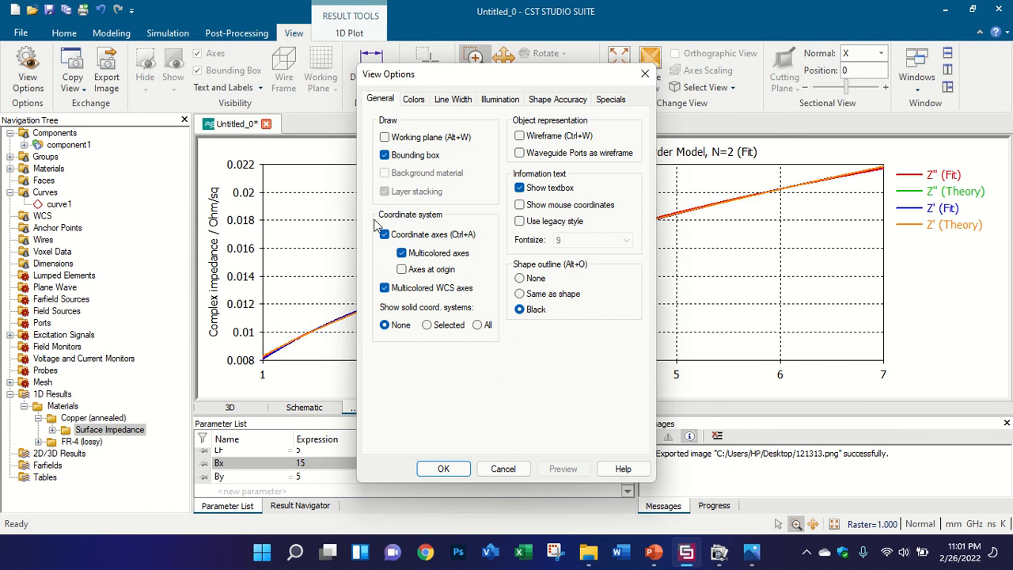
click(643, 78)
click(106, 76)
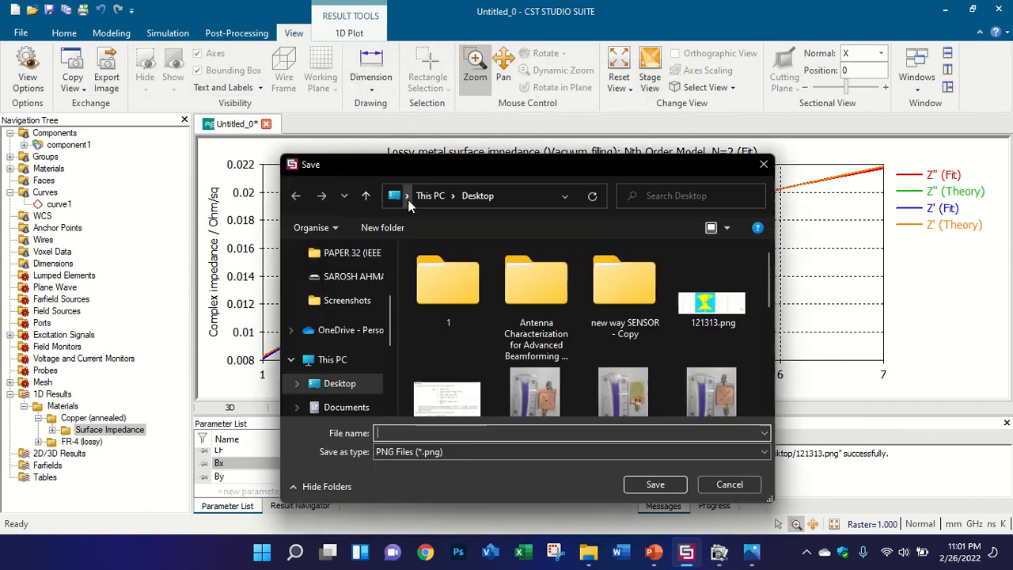
click(707, 304)
click(655, 483)
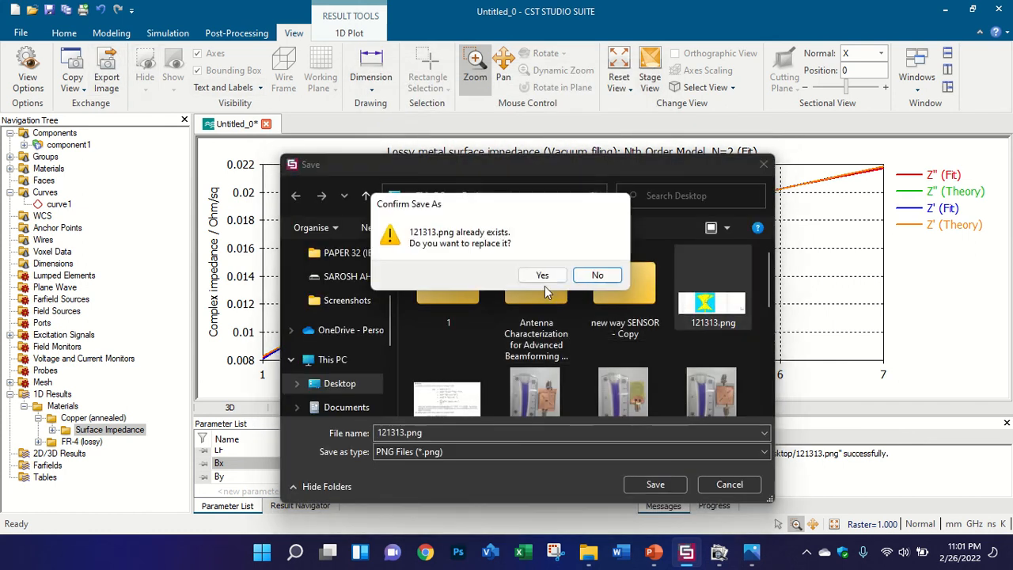
click(543, 277)
Step: Open the replaced 121313.png from the Desktop in Photos and examine the exported impedance plot
click(1011, 567)
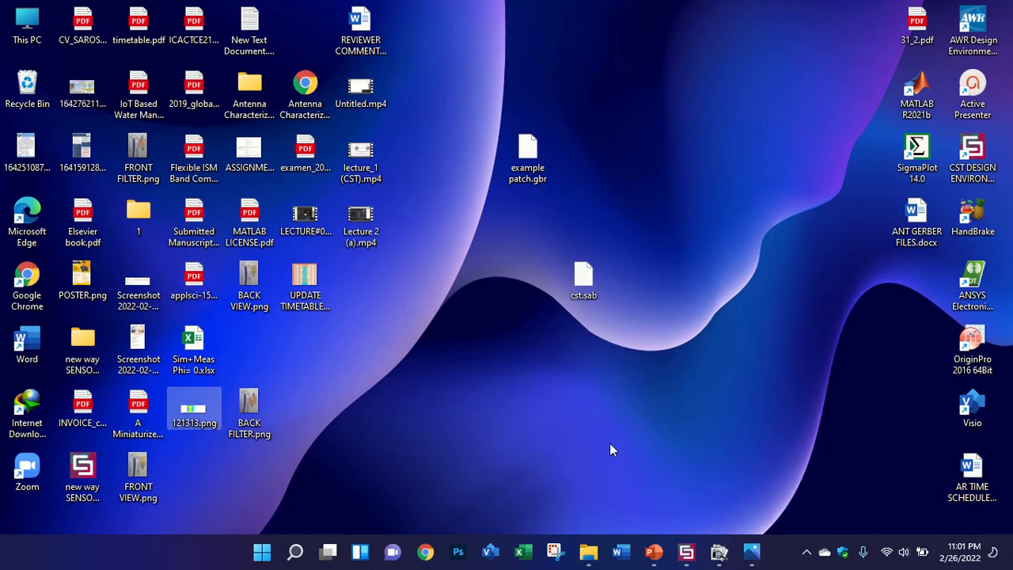
click(683, 559)
click(587, 236)
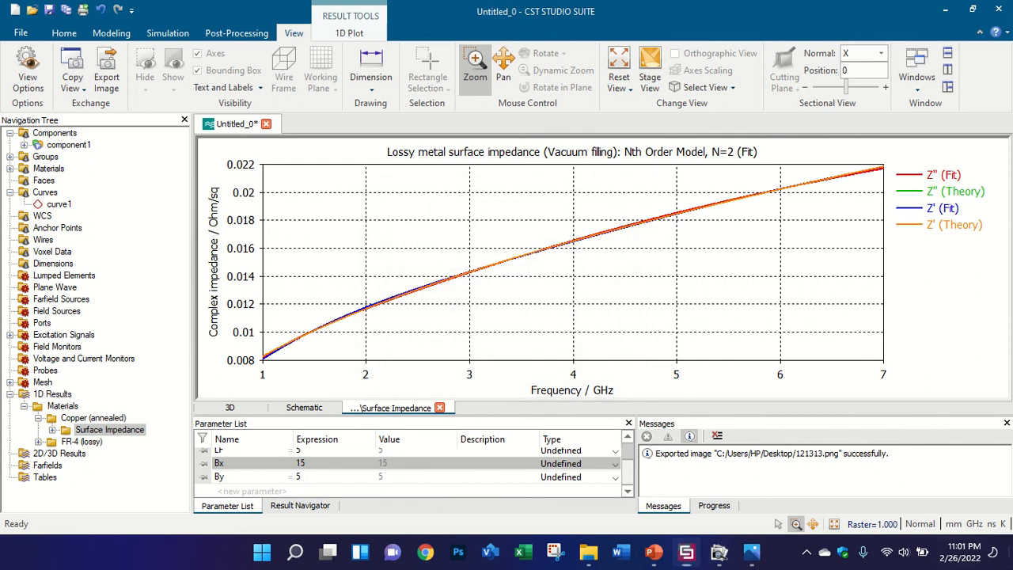
key(super+d)
double_click(190, 410)
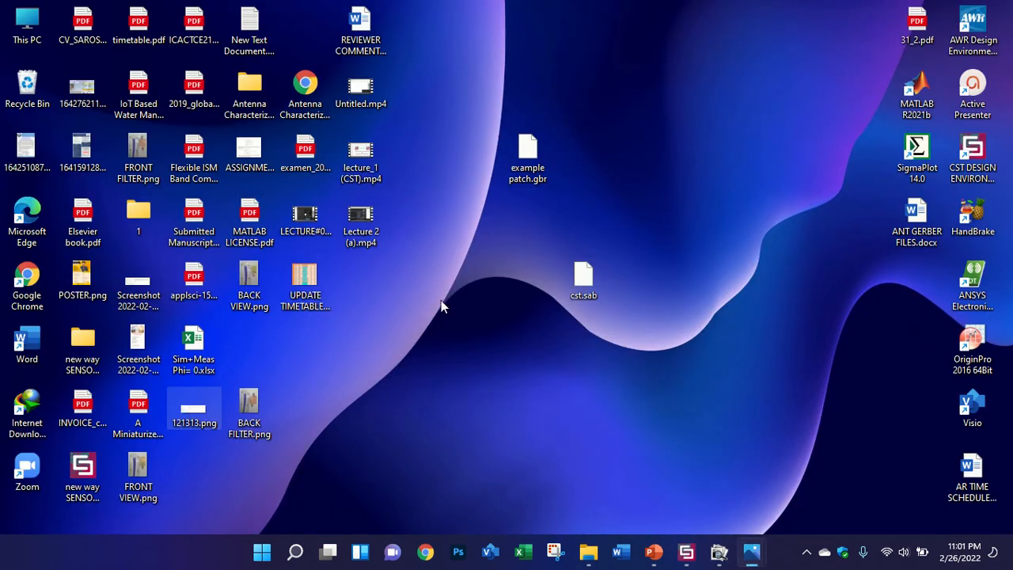
scroll(132, 269, up, 2)
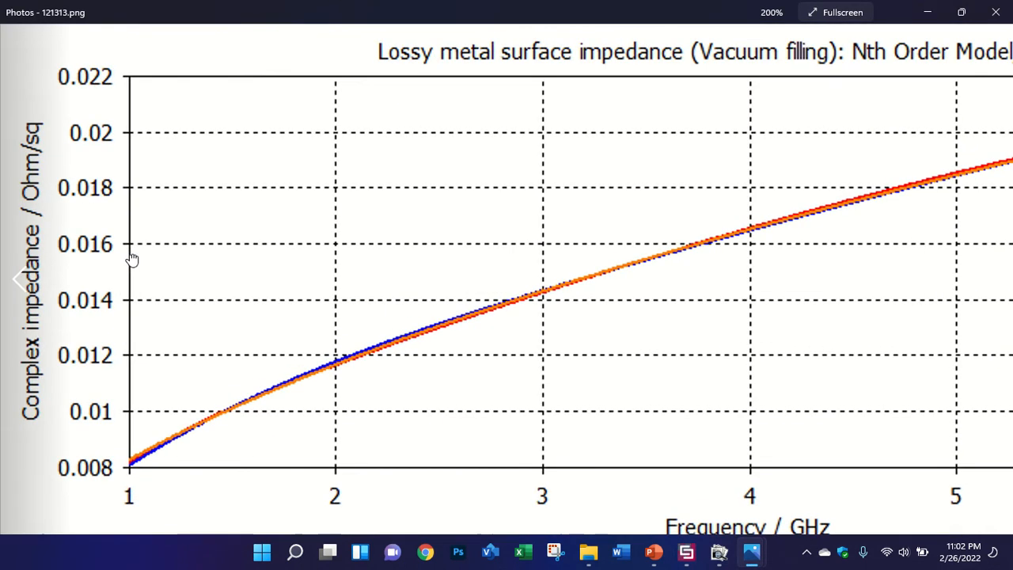
scroll(230, 311, down, 3)
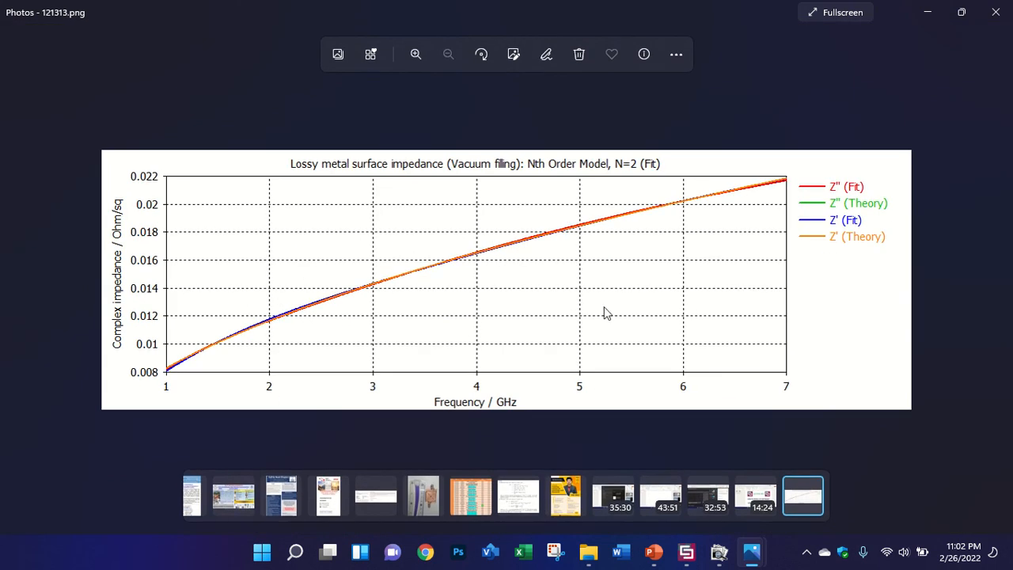
Step: Switch back to CST Studio Suite, copy the surface impedance plot view and paste it into a new blank Word document
click(721, 559)
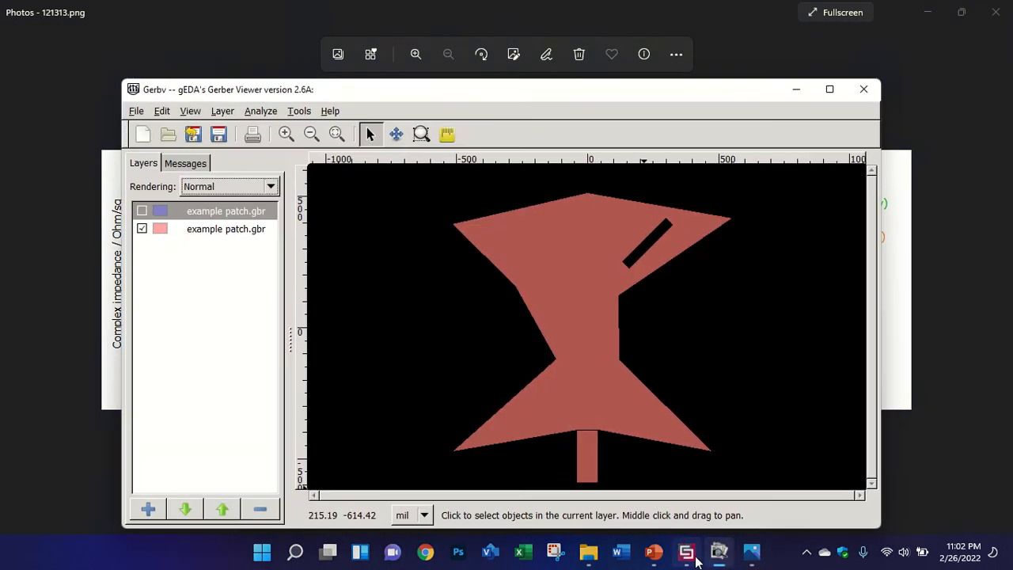
click(691, 557)
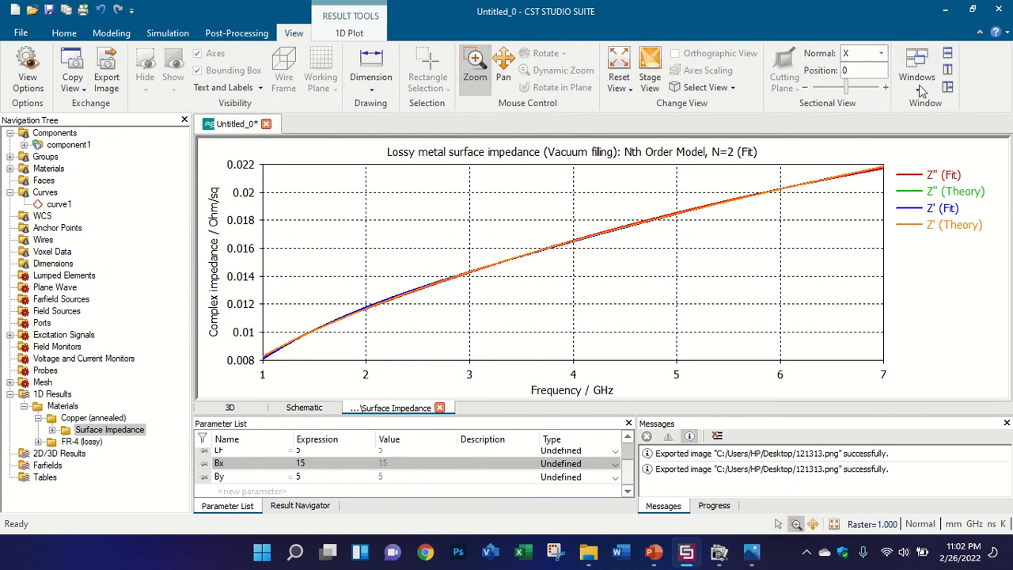
click(70, 63)
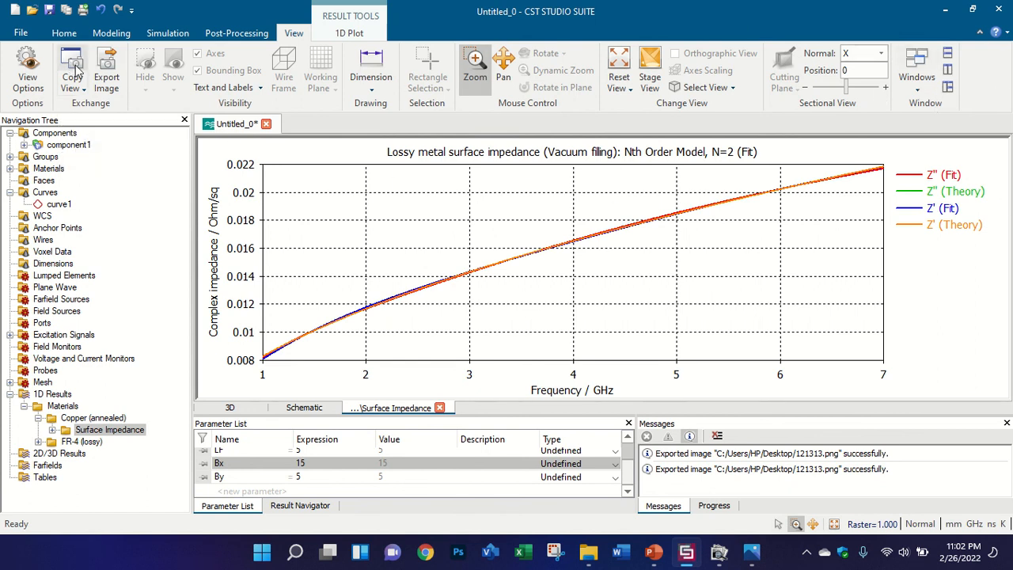
click(621, 554)
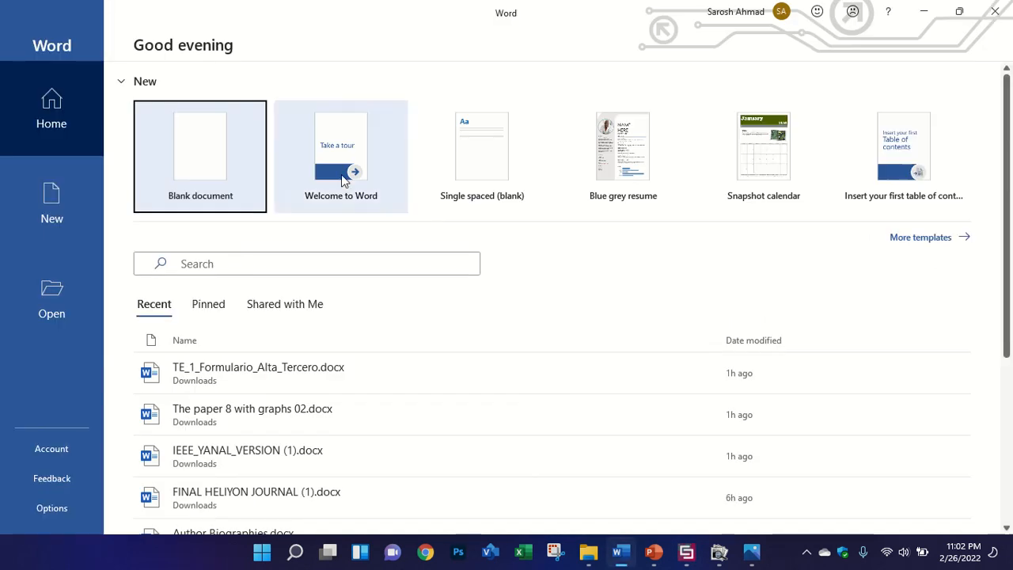
click(200, 159)
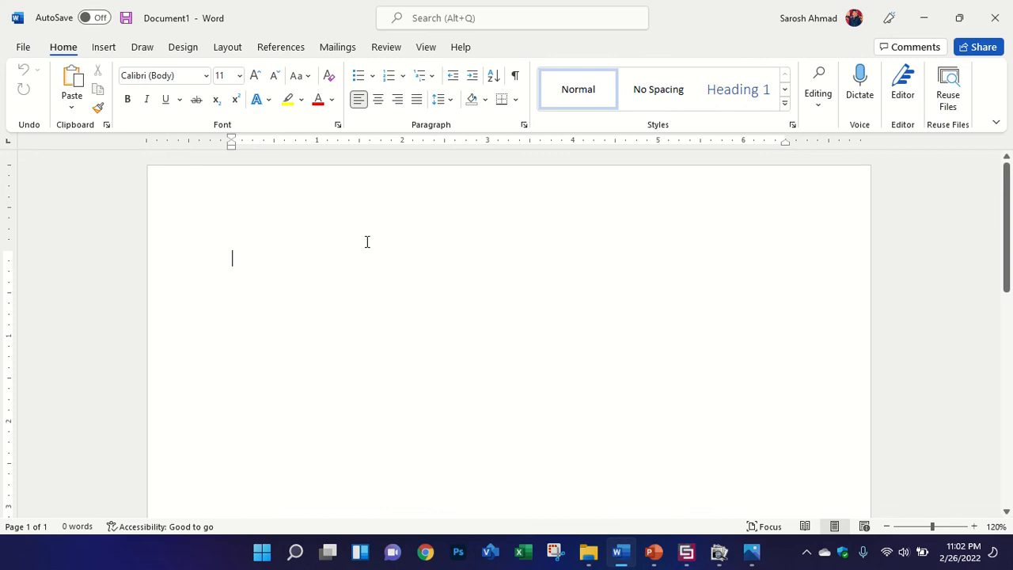
key(ctrl+v)
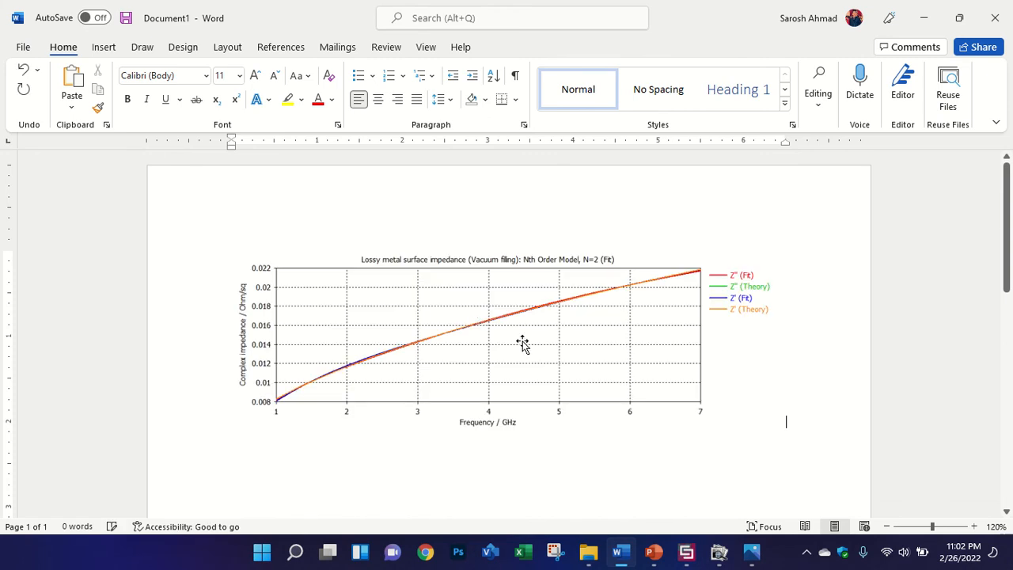
click(522, 345)
click(872, 349)
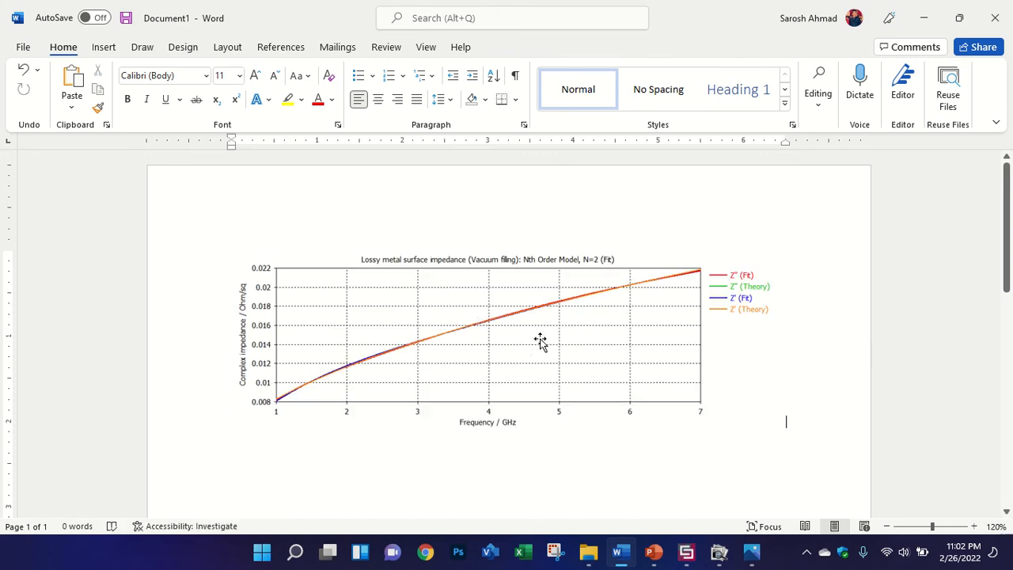
click(554, 339)
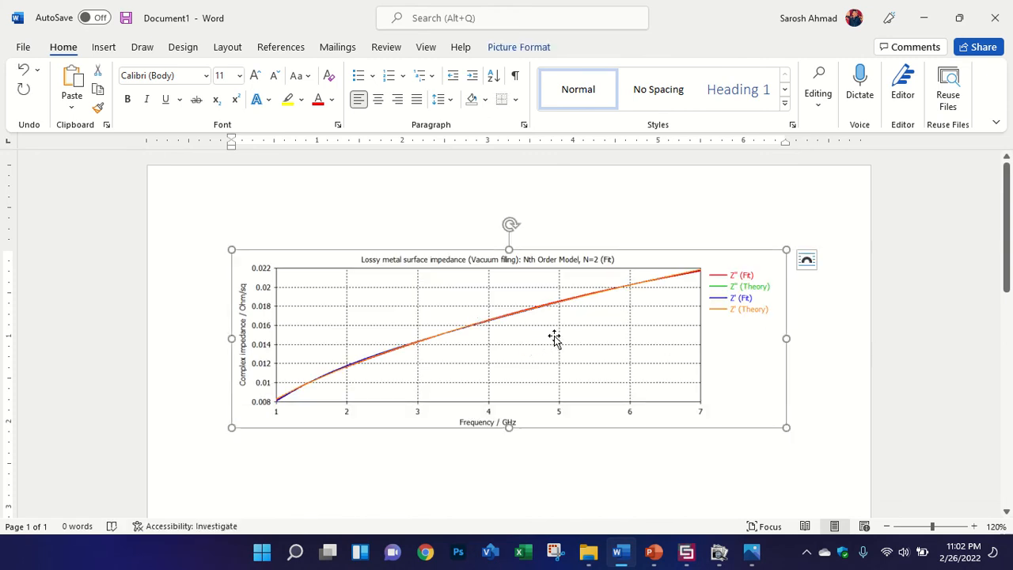
Step: Switch back to CST Studio Suite and show all components of the 3D antenna model in a tilted perspective view
click(686, 552)
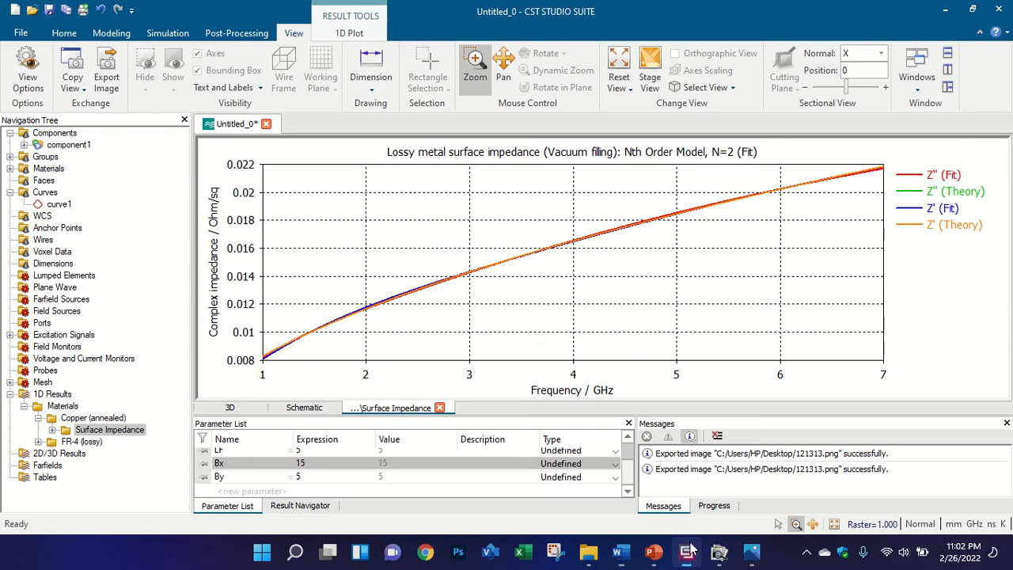
click(77, 133)
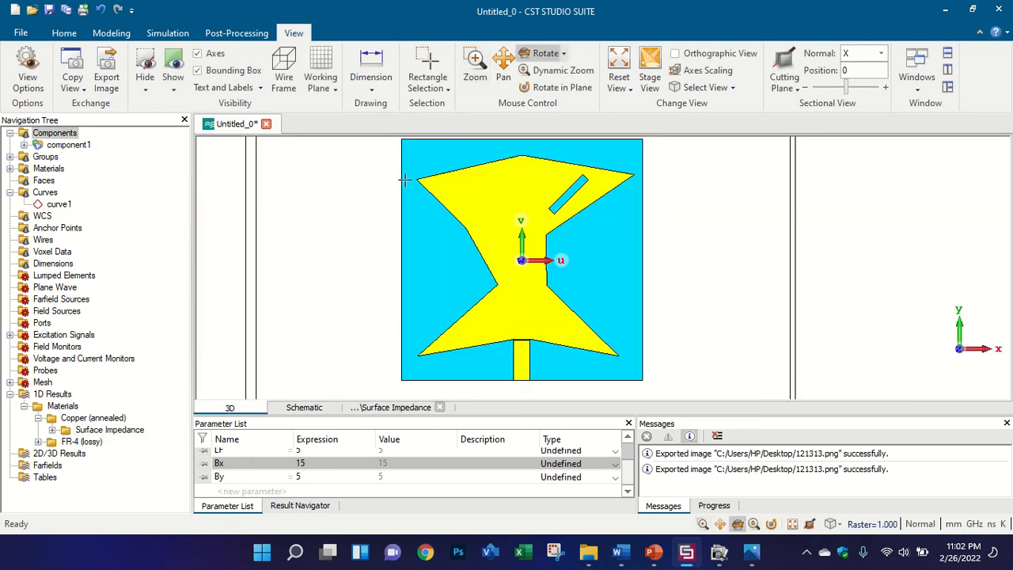
drag(405, 177, 494, 139)
scroll(491, 146, up, 2)
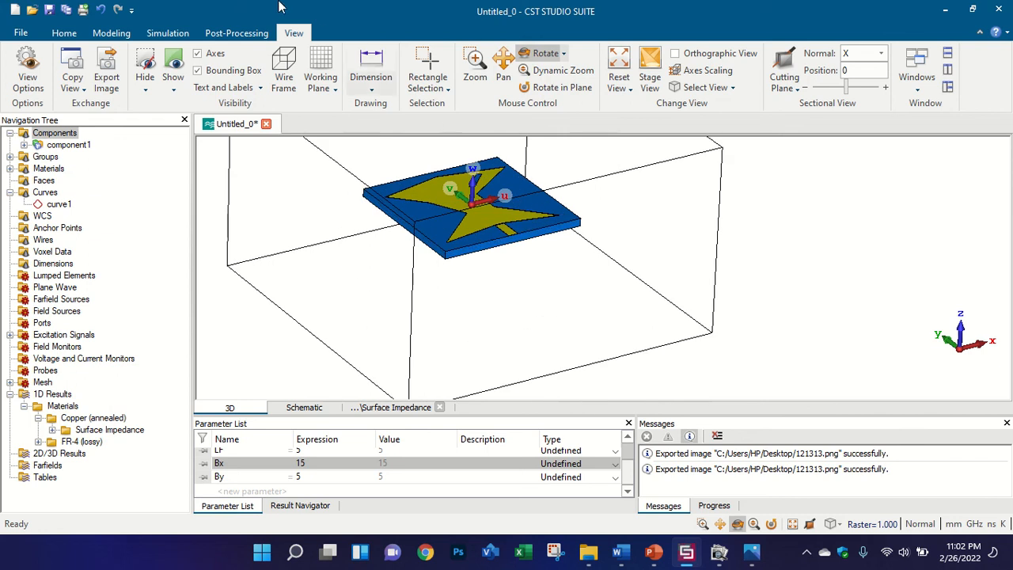